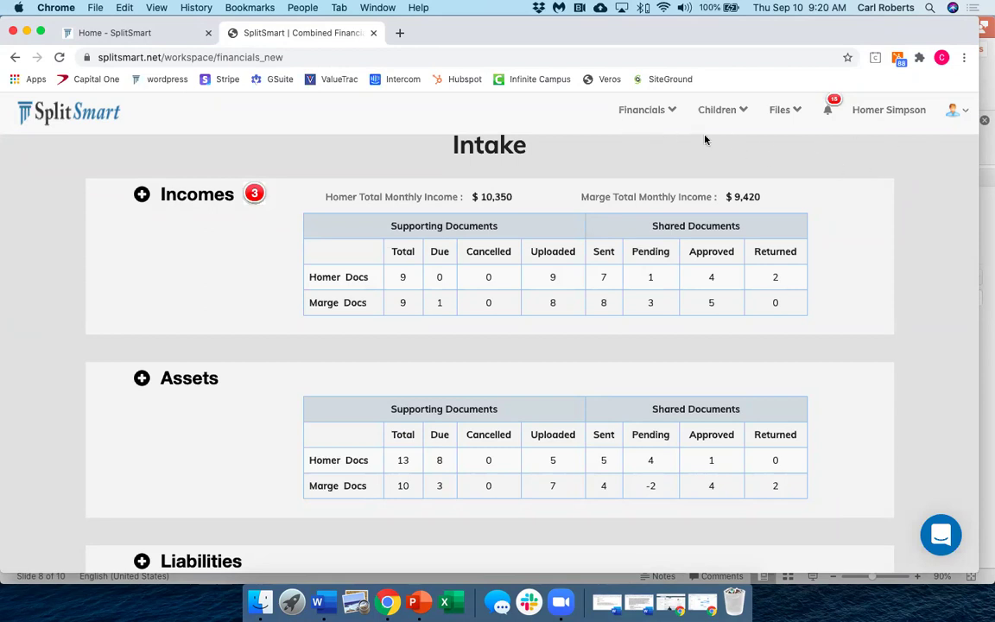
{"action": "left_click", "coordinate": [672, 114]}
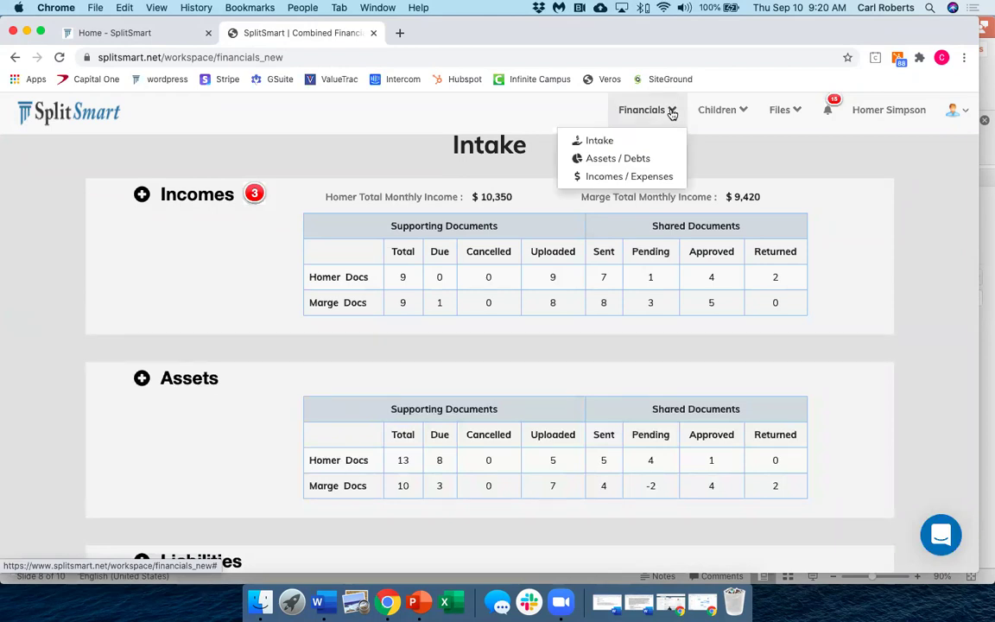
{"action": "left_click", "coordinate": [743, 113]}
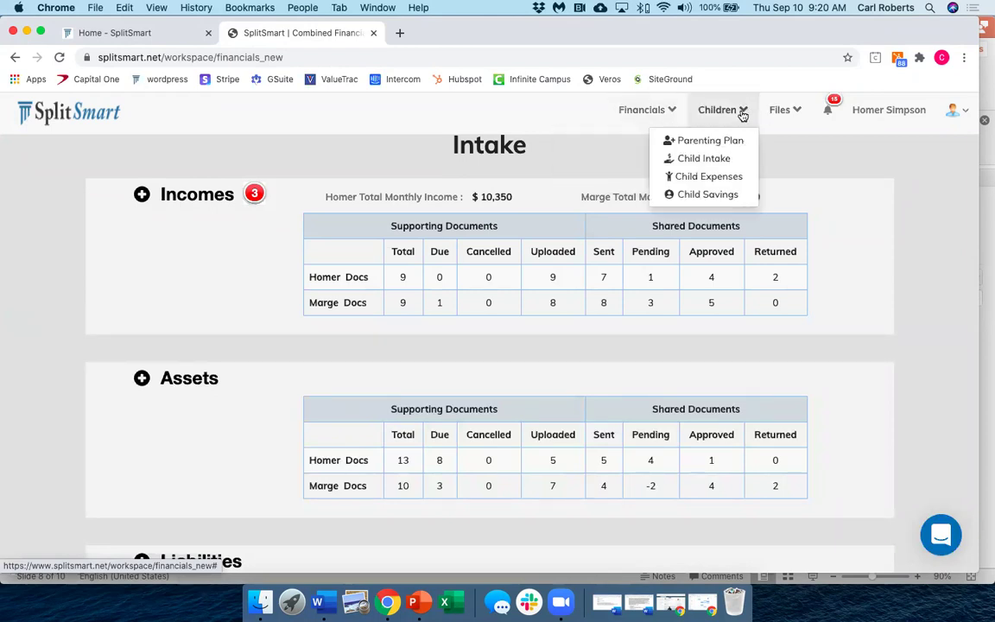
{"action": "left_click", "coordinate": [795, 152]}
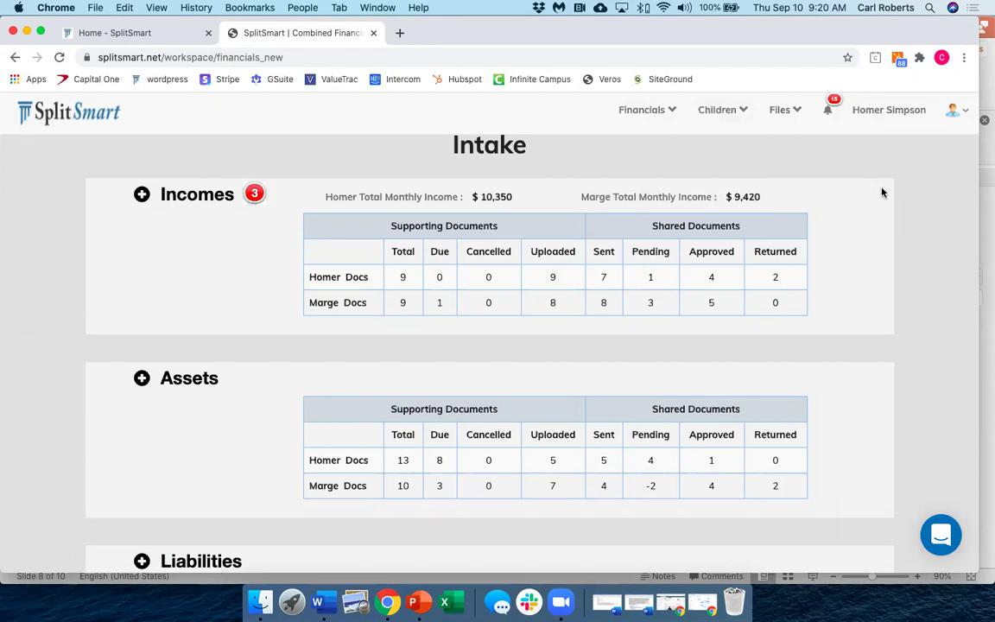
Look over the supporting and shared document summaries for Incomes, Assets and Liabilities on the Intake page.
{"action": "scroll", "coordinate": [885, 243], "scroll_direction": "down", "scroll_amount": 3}
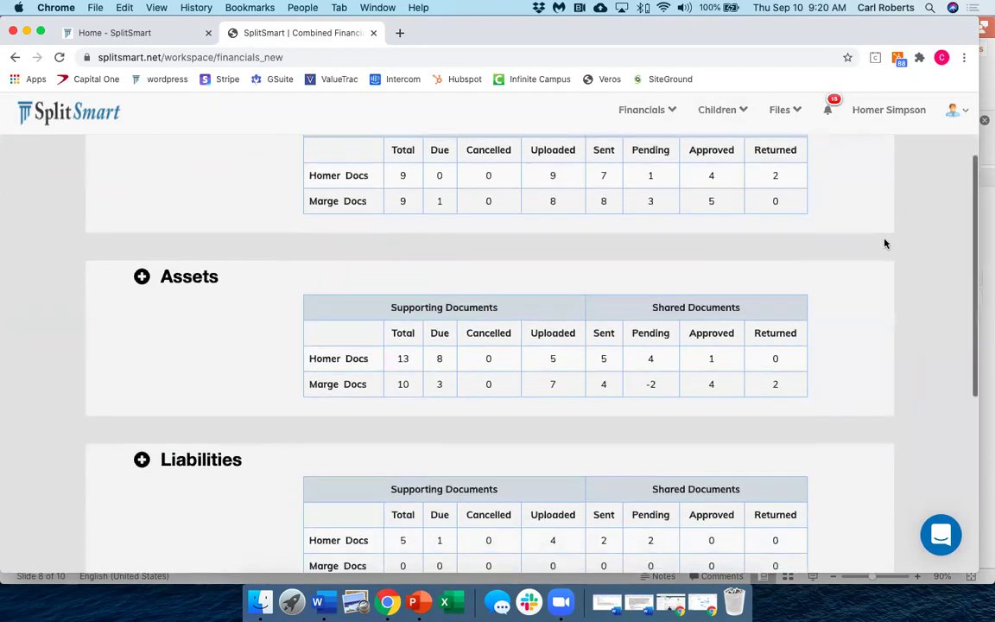
{"action": "scroll", "coordinate": [884, 242], "scroll_direction": "down", "scroll_amount": 3}
{"action": "scroll", "coordinate": [884, 243], "scroll_direction": "up", "scroll_amount": 4}
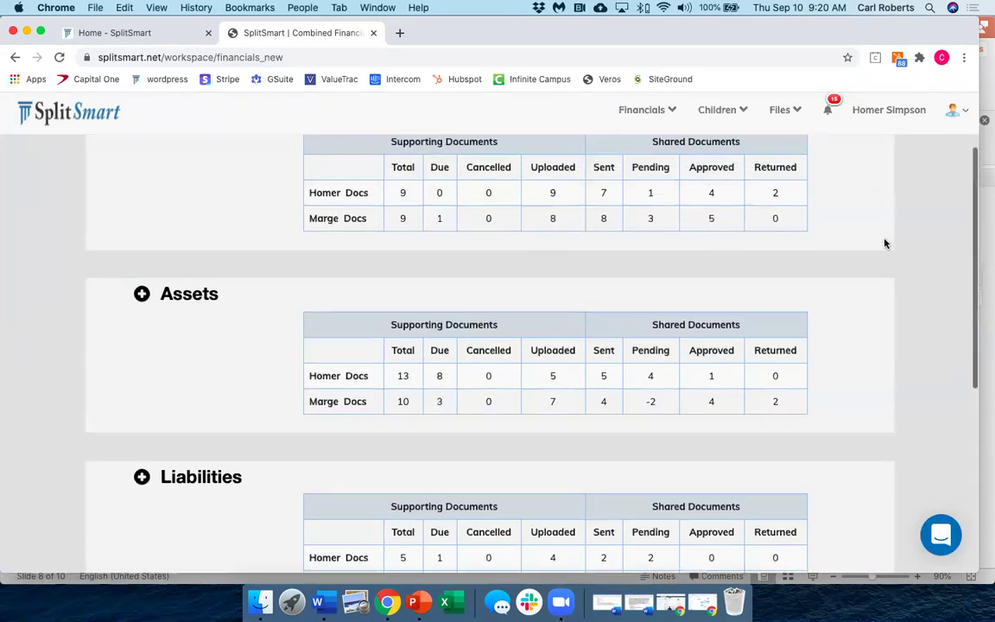
{"action": "scroll", "coordinate": [884, 243], "scroll_direction": "up", "scroll_amount": 3}
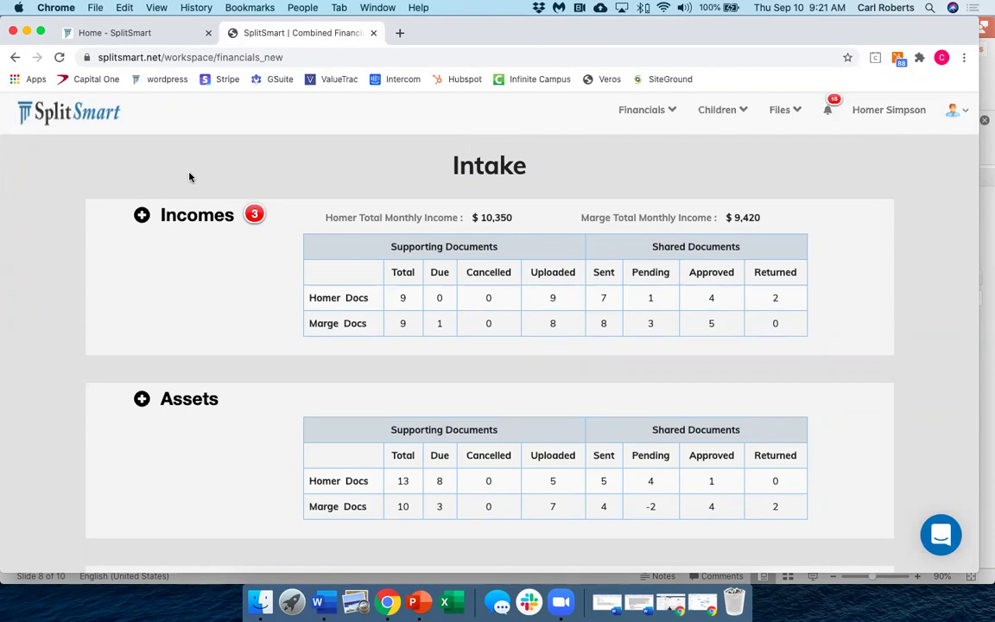
{"action": "scroll", "coordinate": [195, 176], "scroll_direction": "down", "scroll_amount": 1}
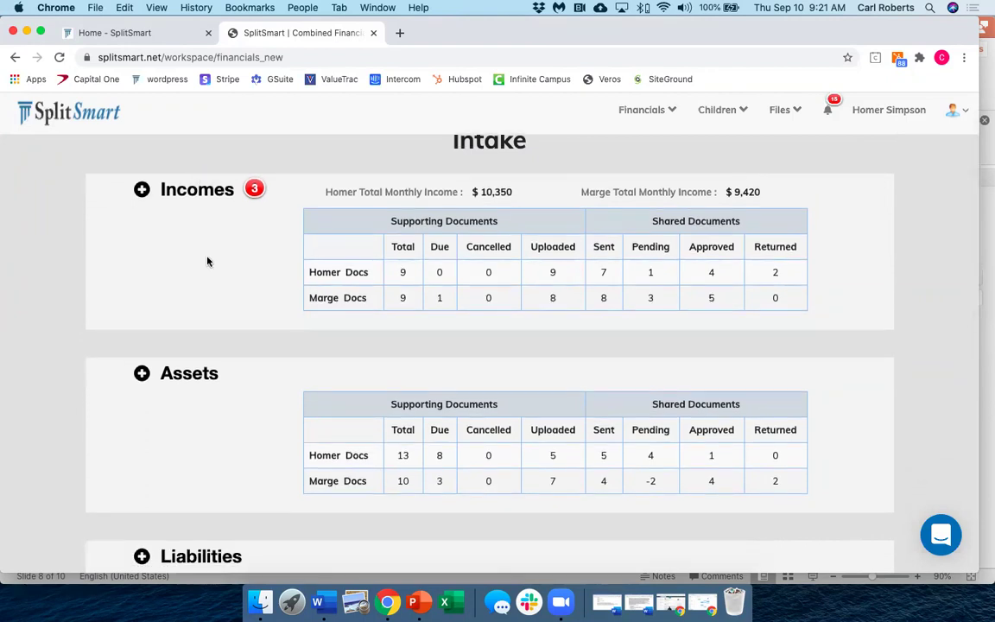
{"action": "scroll", "coordinate": [207, 261], "scroll_direction": "down", "scroll_amount": 5}
{"action": "scroll", "coordinate": [207, 261], "scroll_direction": "up", "scroll_amount": 5}
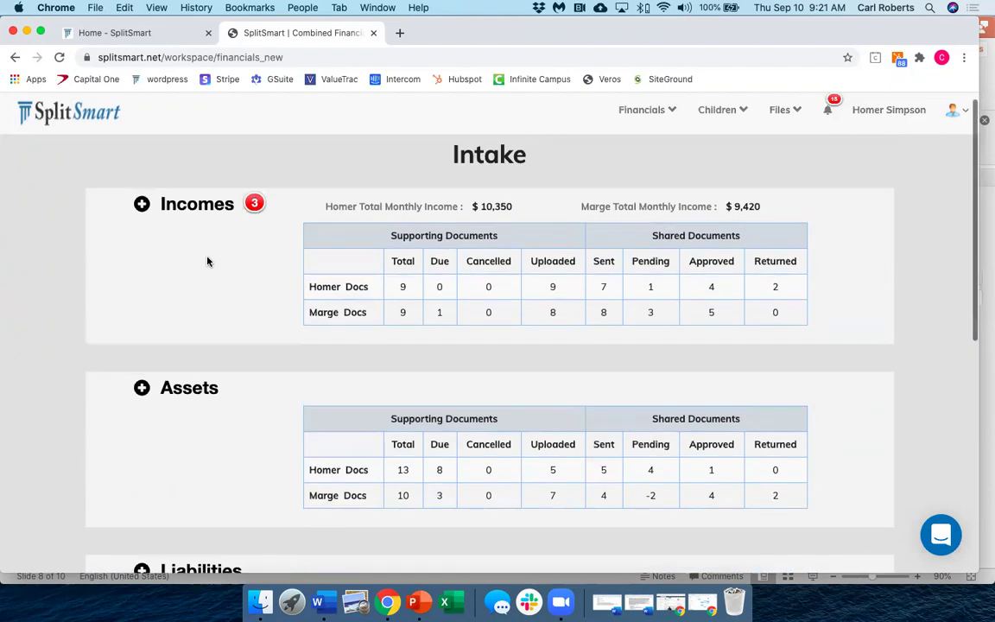
{"action": "scroll", "coordinate": [207, 261], "scroll_direction": "down", "scroll_amount": 5}
{"action": "scroll", "coordinate": [207, 260], "scroll_direction": "up", "scroll_amount": 3}
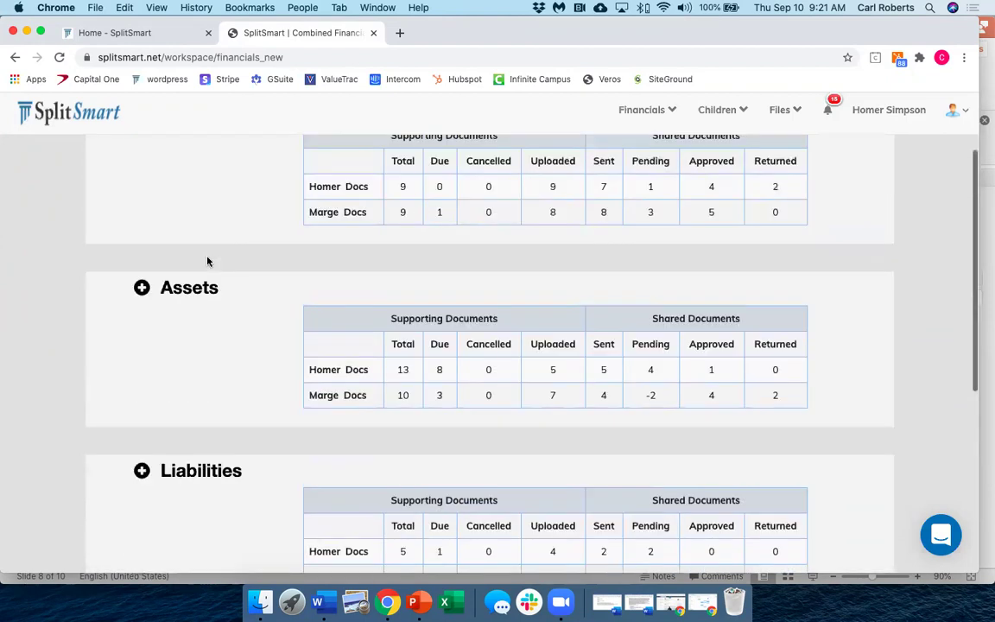
{"action": "scroll", "coordinate": [207, 260], "scroll_direction": "up", "scroll_amount": 3}
Expand Incomes and its Taxes subsection, and review the yearly income table and the tax document folders.
{"action": "left_click", "coordinate": [130, 212]}
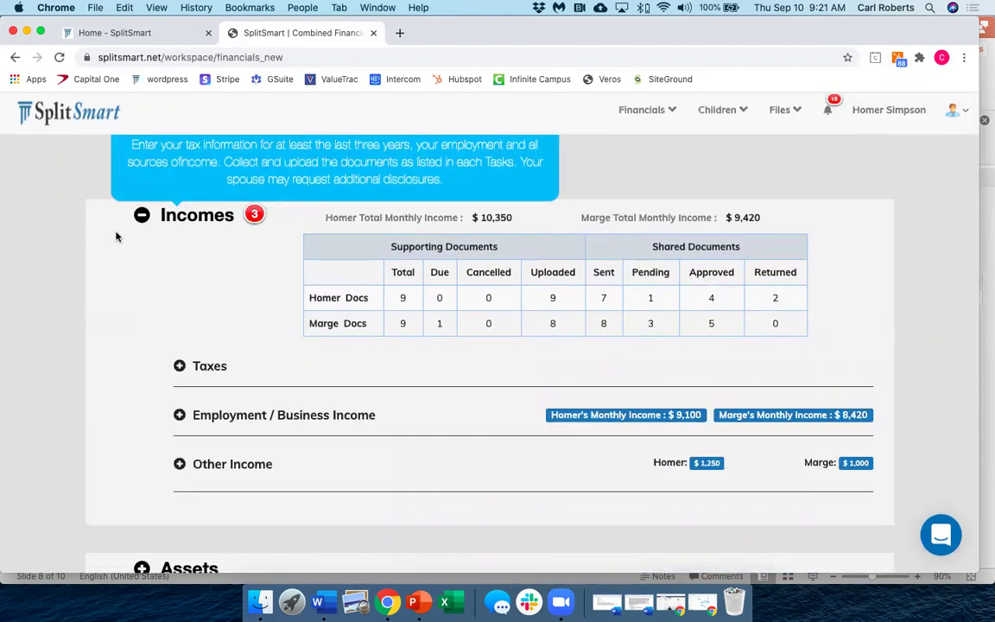
{"action": "scroll", "coordinate": [116, 236], "scroll_direction": "down", "scroll_amount": 3}
{"action": "left_click", "coordinate": [179, 233]}
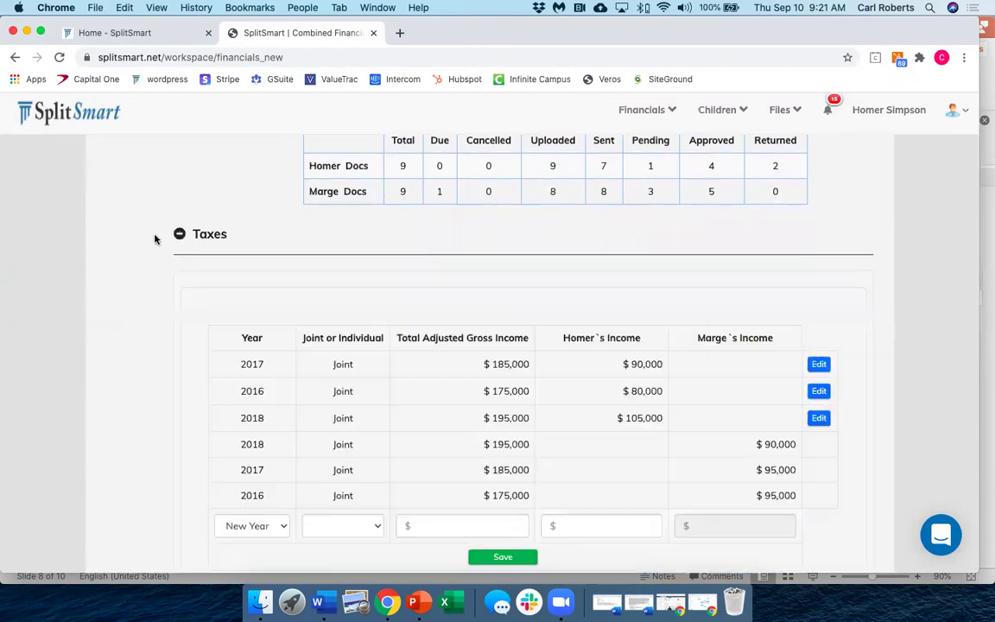
{"action": "scroll", "coordinate": [154, 239], "scroll_direction": "down", "scroll_amount": 8}
{"action": "scroll", "coordinate": [155, 239], "scroll_direction": "down", "scroll_amount": 3}
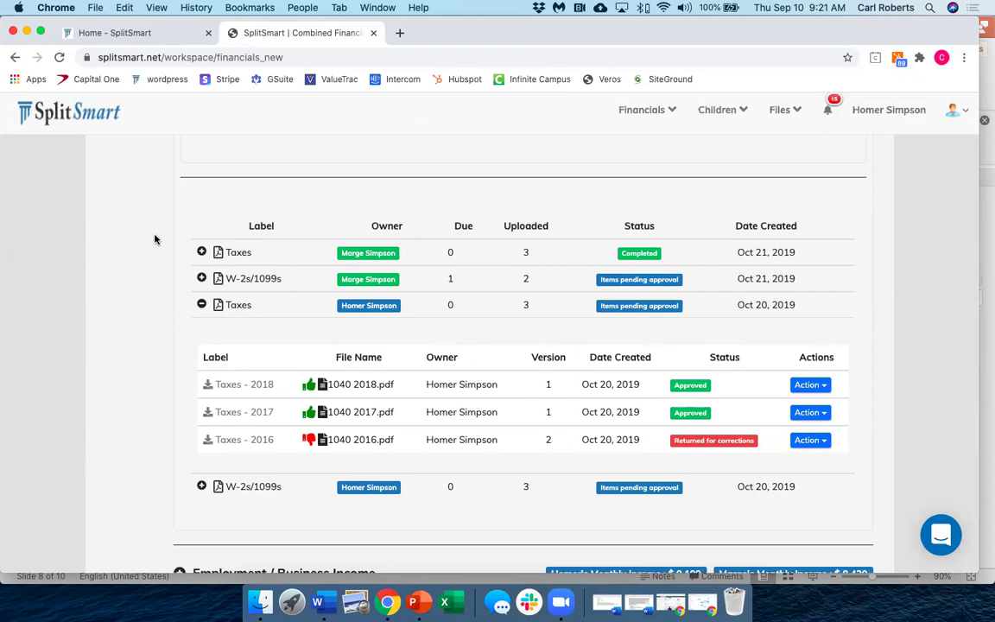
{"action": "scroll", "coordinate": [155, 239], "scroll_direction": "up", "scroll_amount": 1}
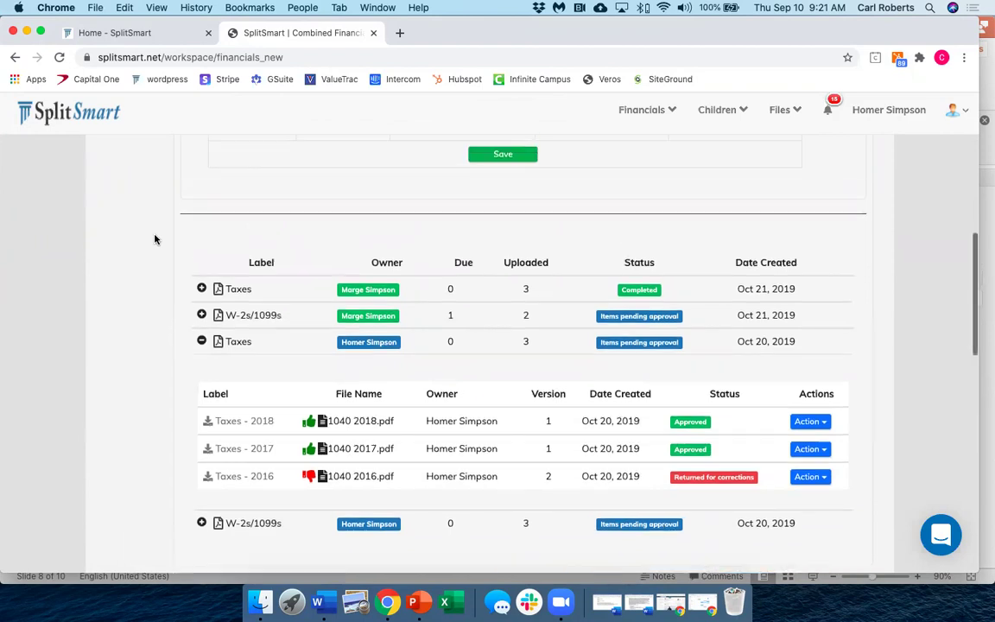
{"action": "scroll", "coordinate": [155, 239], "scroll_direction": "up", "scroll_amount": 3}
{"action": "scroll", "coordinate": [154, 239], "scroll_direction": "up", "scroll_amount": 8}
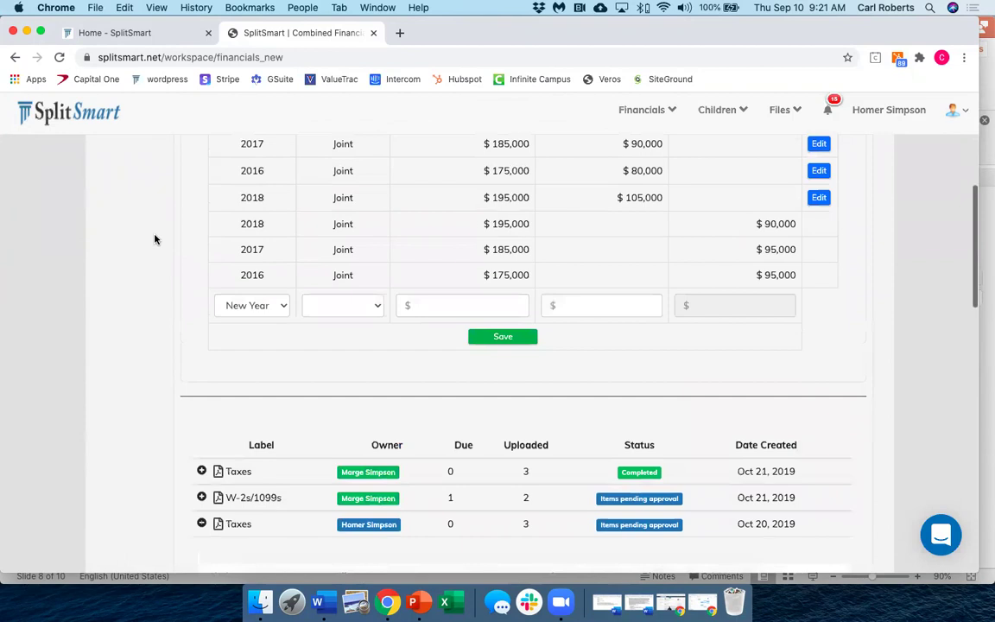
{"action": "scroll", "coordinate": [154, 239], "scroll_direction": "up", "scroll_amount": 2}
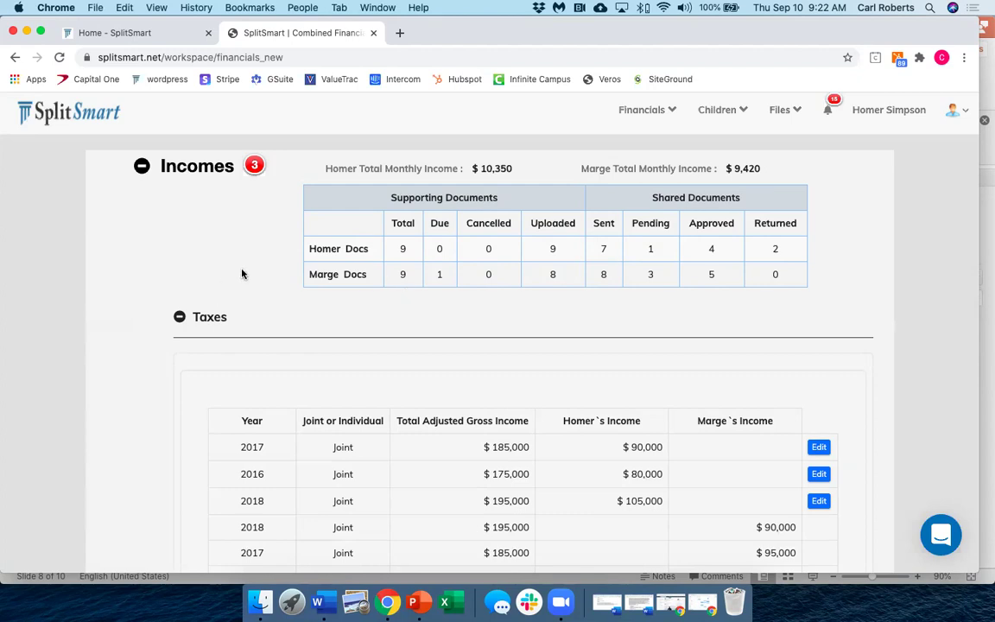
View the Taxes - 2018 document from the expanded Taxes folder and return to the folder.
{"action": "scroll", "coordinate": [285, 298], "scroll_direction": "down", "scroll_amount": 1}
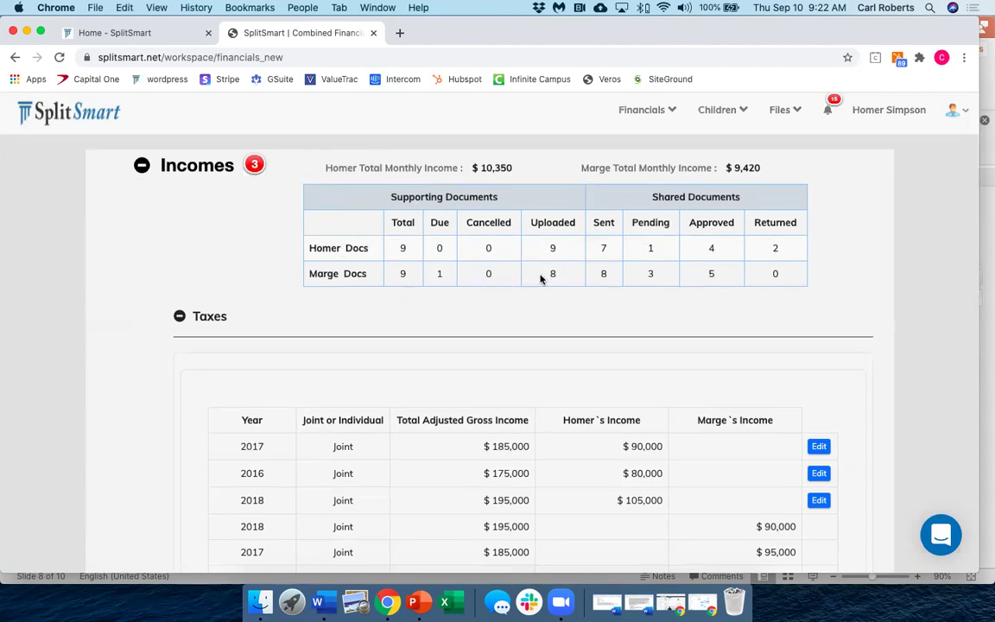
{"action": "scroll", "coordinate": [257, 281], "scroll_direction": "down", "scroll_amount": 2}
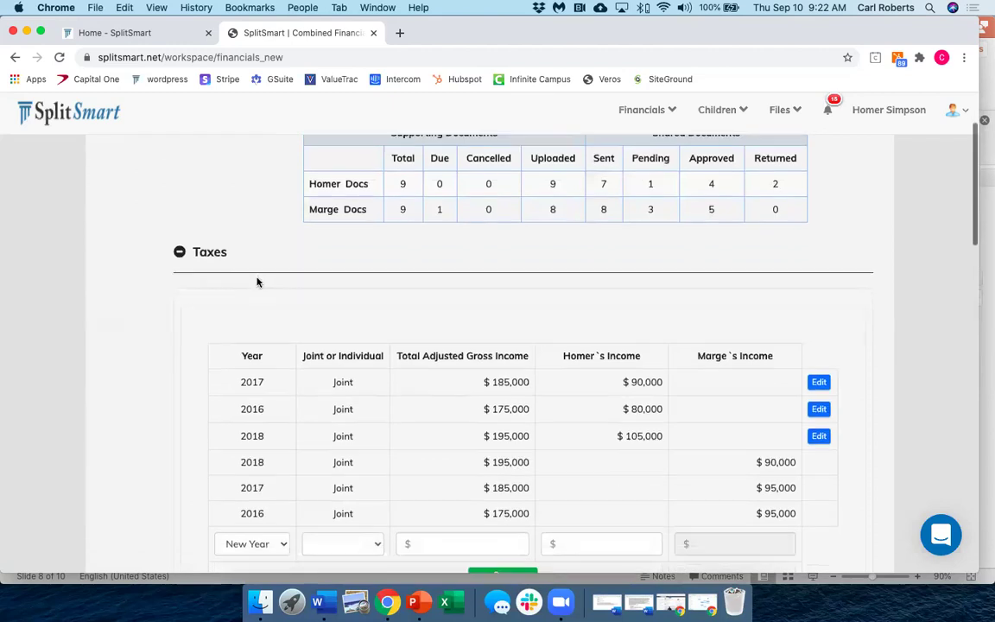
{"action": "scroll", "coordinate": [258, 281], "scroll_direction": "up", "scroll_amount": 1}
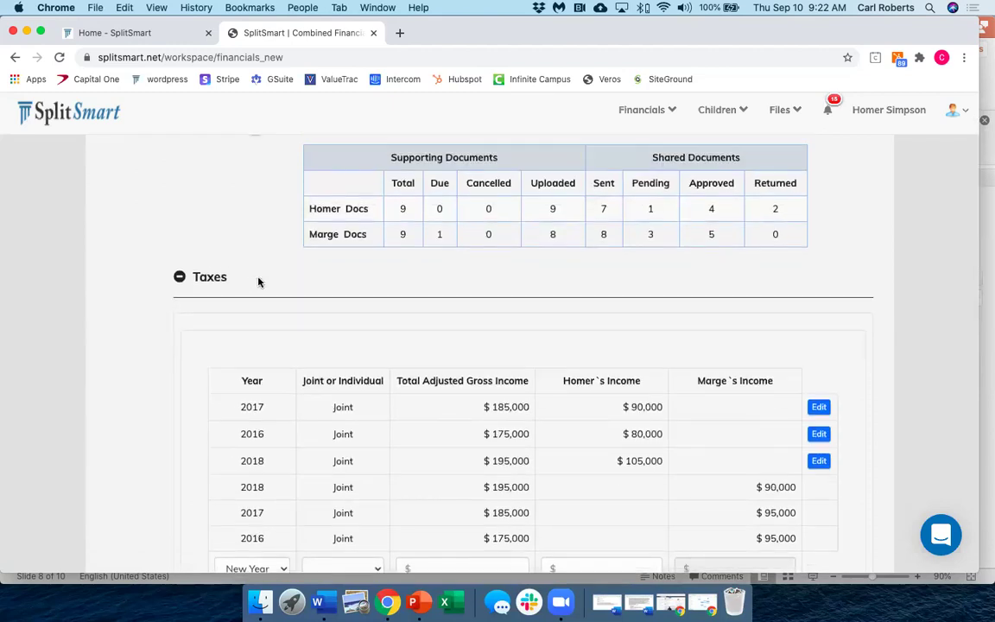
{"action": "scroll", "coordinate": [258, 282], "scroll_direction": "down", "scroll_amount": 10}
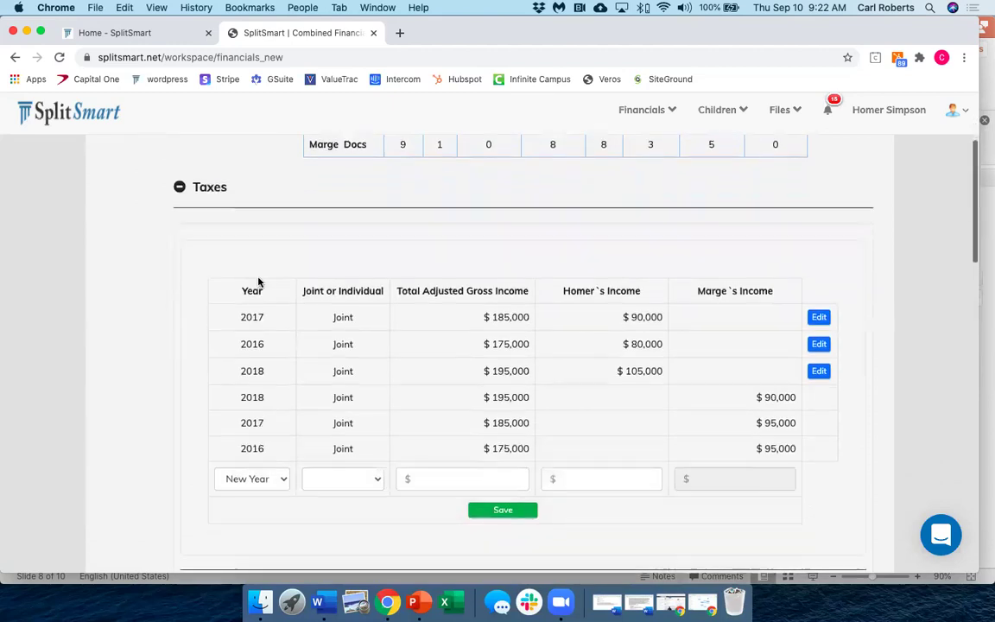
{"action": "scroll", "coordinate": [220, 277], "scroll_direction": "down", "scroll_amount": 10}
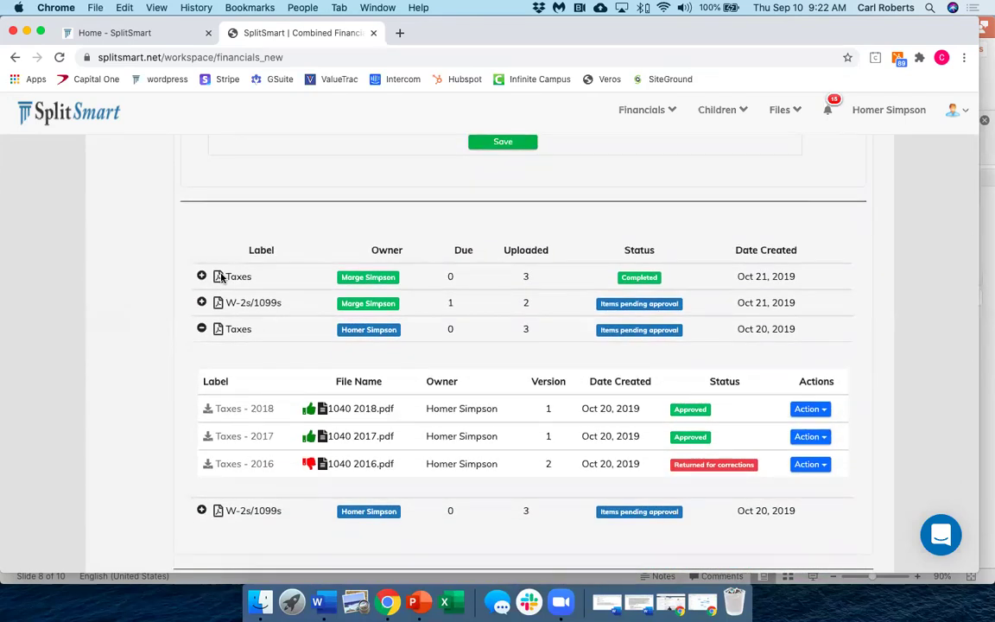
{"action": "scroll", "coordinate": [159, 299], "scroll_direction": "down", "scroll_amount": 2}
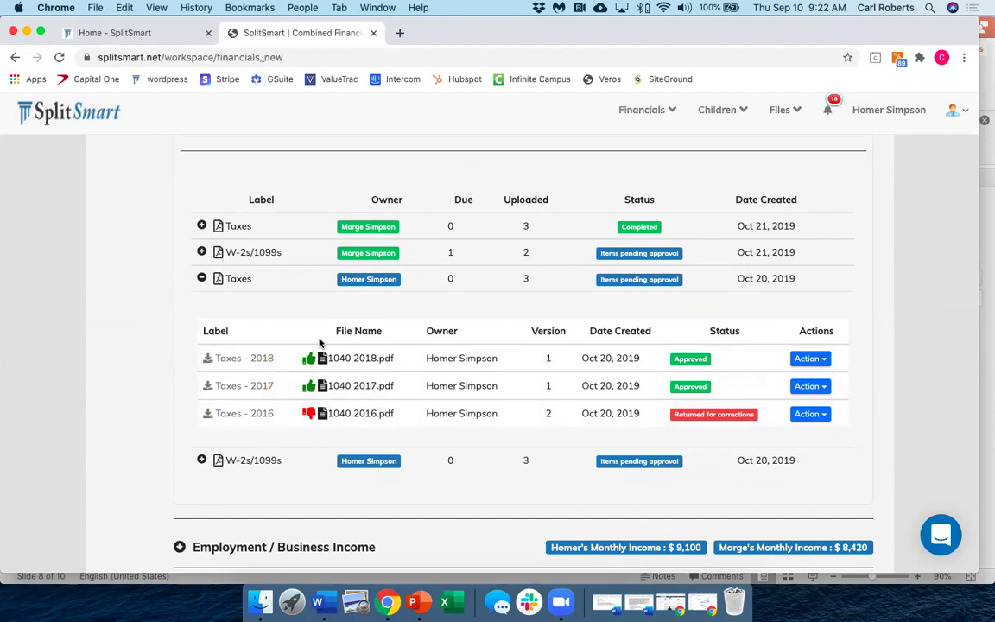
{"action": "left_click", "coordinate": [231, 361]}
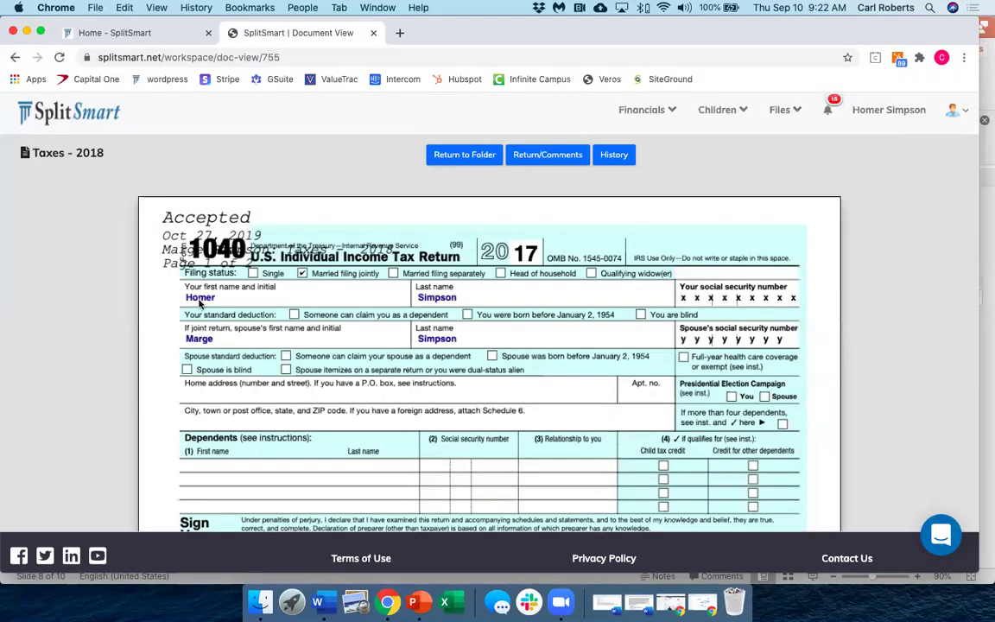
{"action": "left_click", "coordinate": [473, 158]}
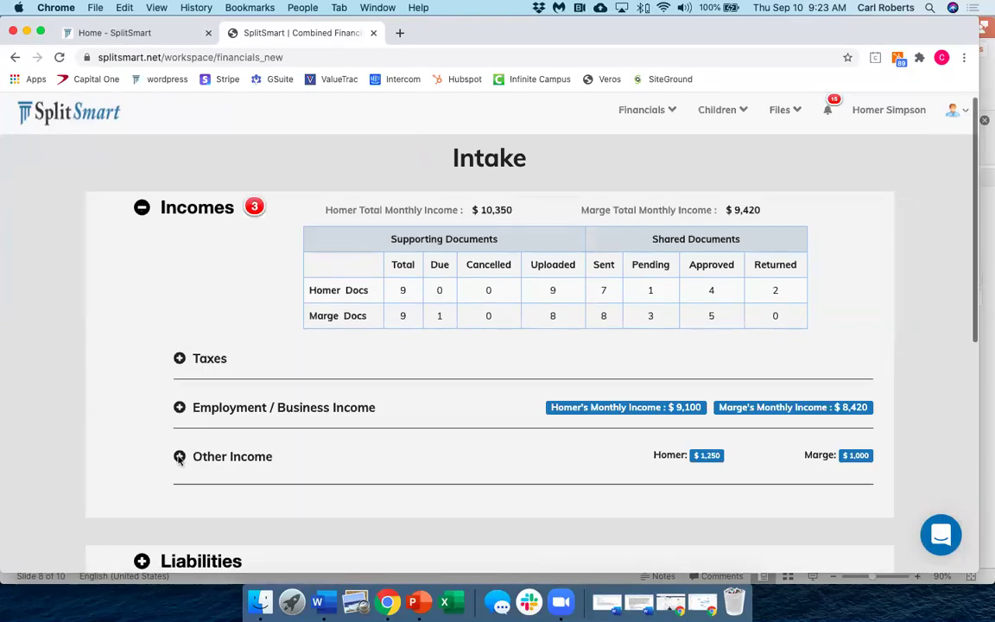
Expand Taxes again, view the version history of the Taxes - 2016 document, and return to the folder.
{"action": "left_click", "coordinate": [179, 358]}
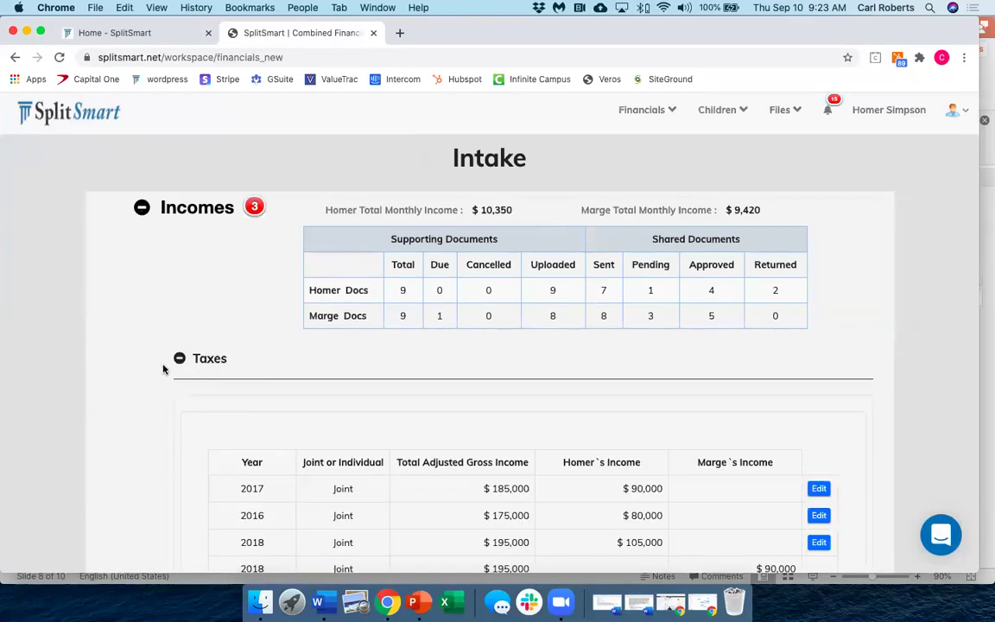
{"action": "scroll", "coordinate": [160, 371], "scroll_direction": "down", "scroll_amount": 2}
{"action": "scroll", "coordinate": [157, 372], "scroll_direction": "down", "scroll_amount": 10}
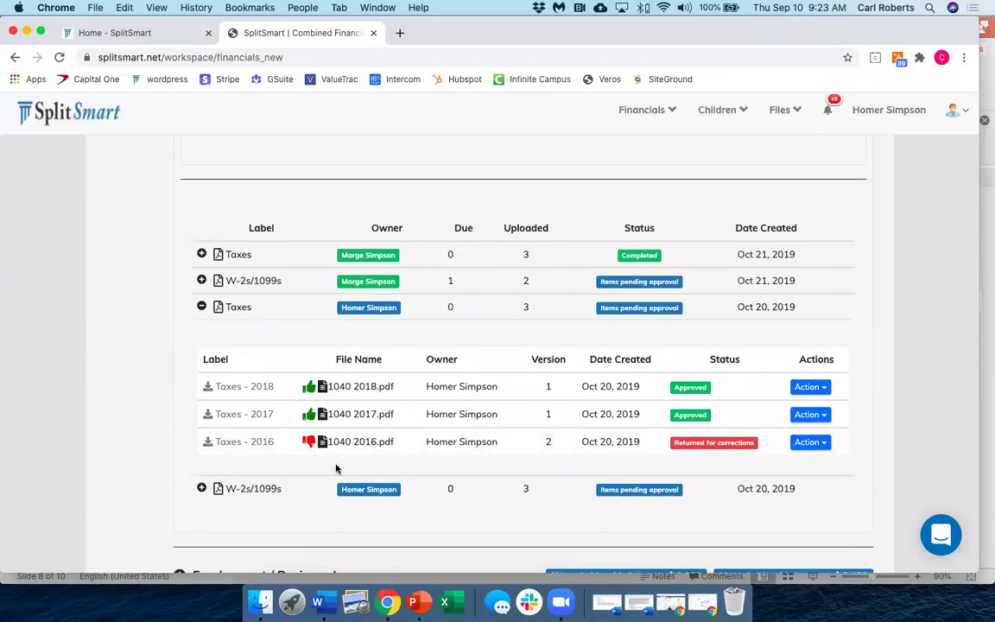
{"action": "left_click", "coordinate": [824, 444]}
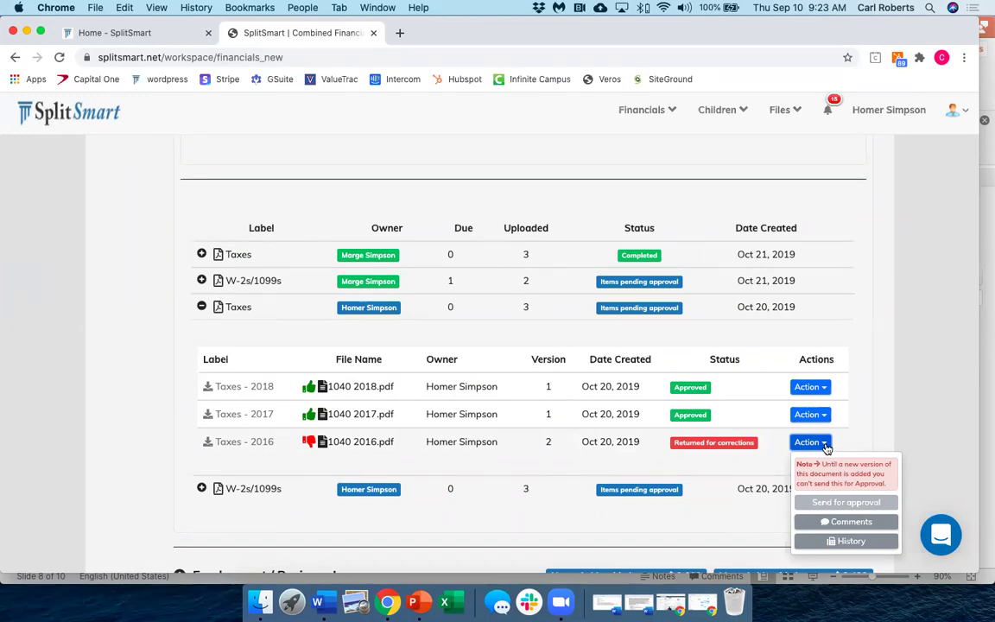
{"action": "left_click", "coordinate": [850, 542]}
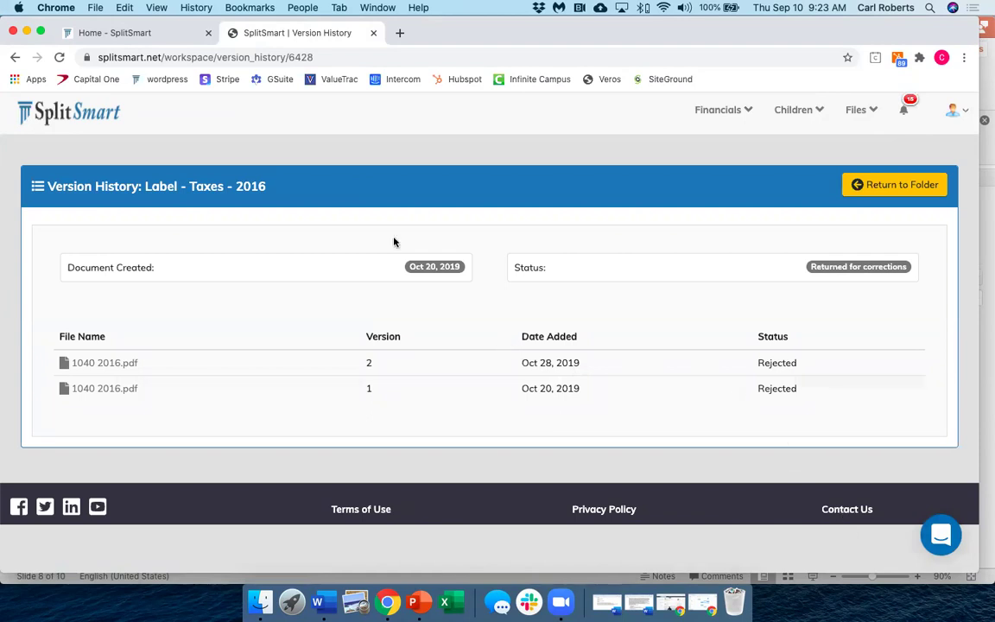
{"action": "left_click", "coordinate": [886, 186]}
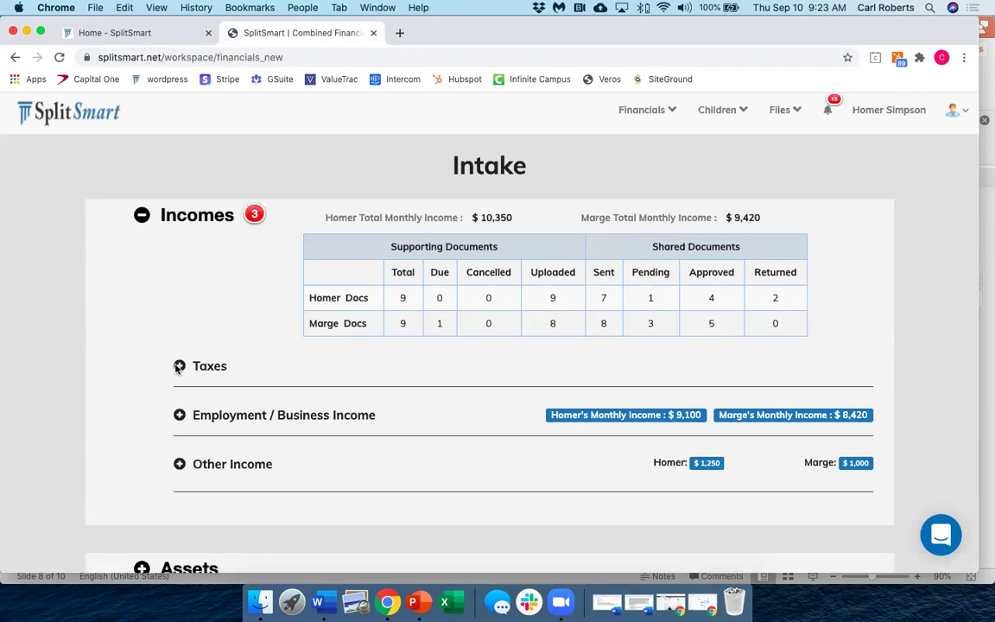
Reopen the Taxes subsection and review the approval statuses of its uploaded documents.
{"action": "left_click", "coordinate": [179, 365]}
{"action": "scroll", "coordinate": [123, 363], "scroll_direction": "down", "scroll_amount": 2}
{"action": "scroll", "coordinate": [123, 363], "scroll_direction": "down", "scroll_amount": 8}
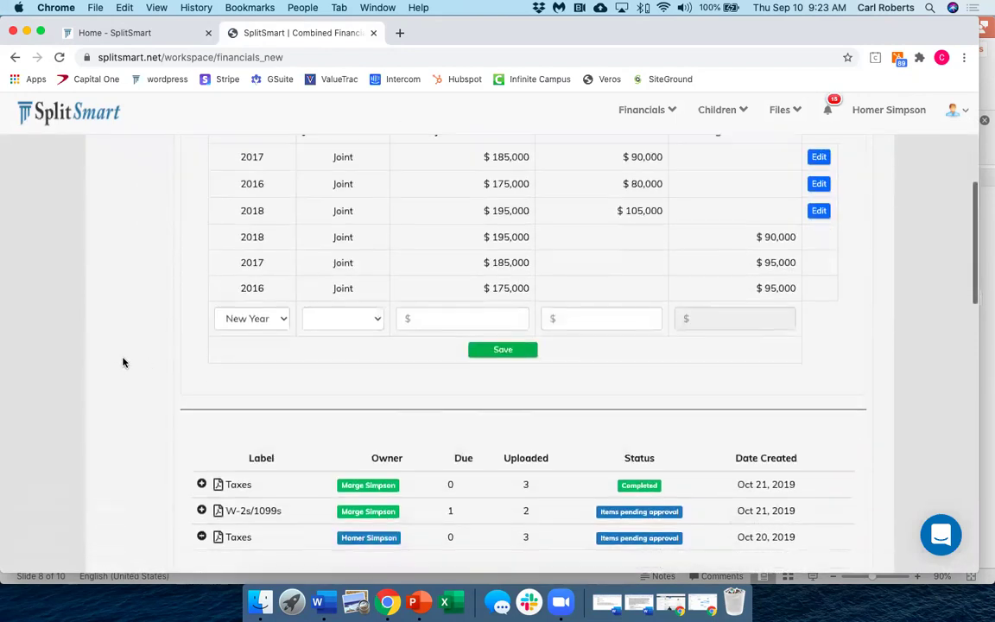
{"action": "scroll", "coordinate": [122, 363], "scroll_direction": "down", "scroll_amount": 2}
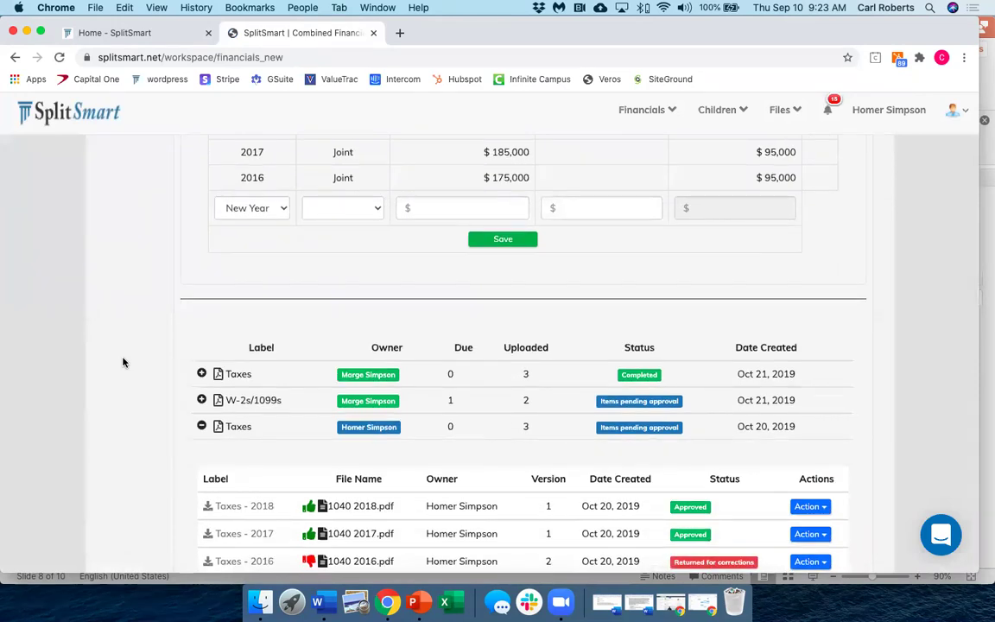
{"action": "scroll", "coordinate": [123, 363], "scroll_direction": "down", "scroll_amount": 4}
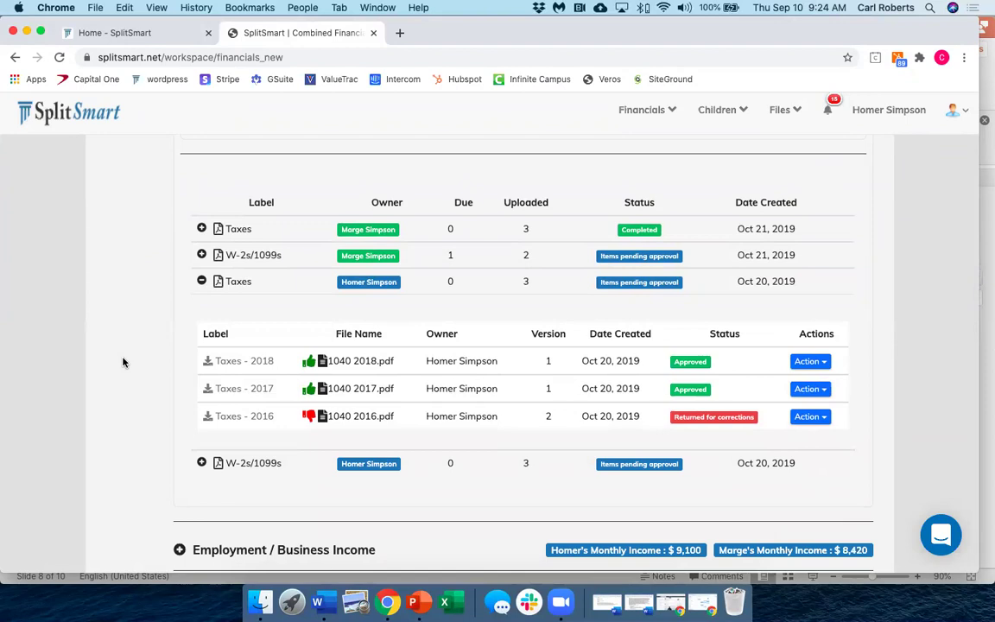
{"action": "scroll", "coordinate": [123, 363], "scroll_direction": "down", "scroll_amount": 5}
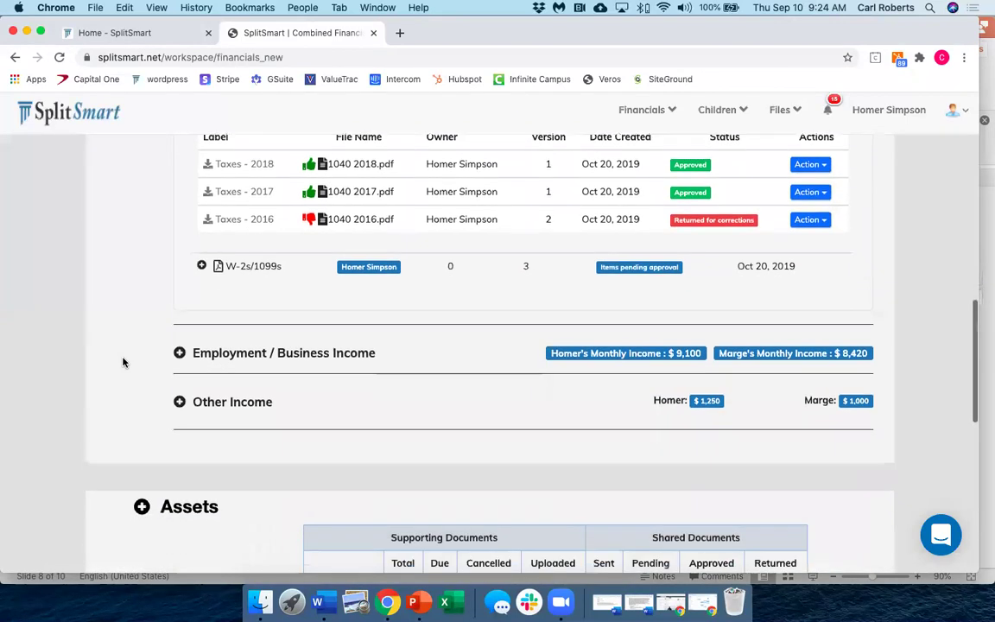
Expand Employment / Business Income and the Nuclear Plant employer entry to review its pay and deduction details.
{"action": "left_click", "coordinate": [180, 349]}
{"action": "scroll", "coordinate": [156, 350], "scroll_direction": "down", "scroll_amount": 3}
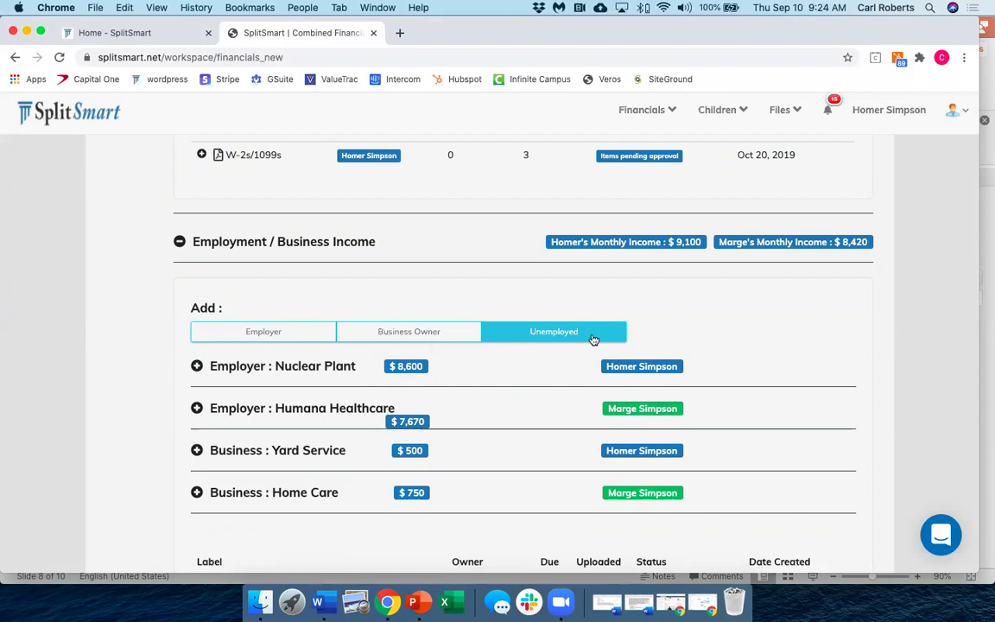
{"action": "scroll", "coordinate": [740, 307], "scroll_direction": "down", "scroll_amount": 1}
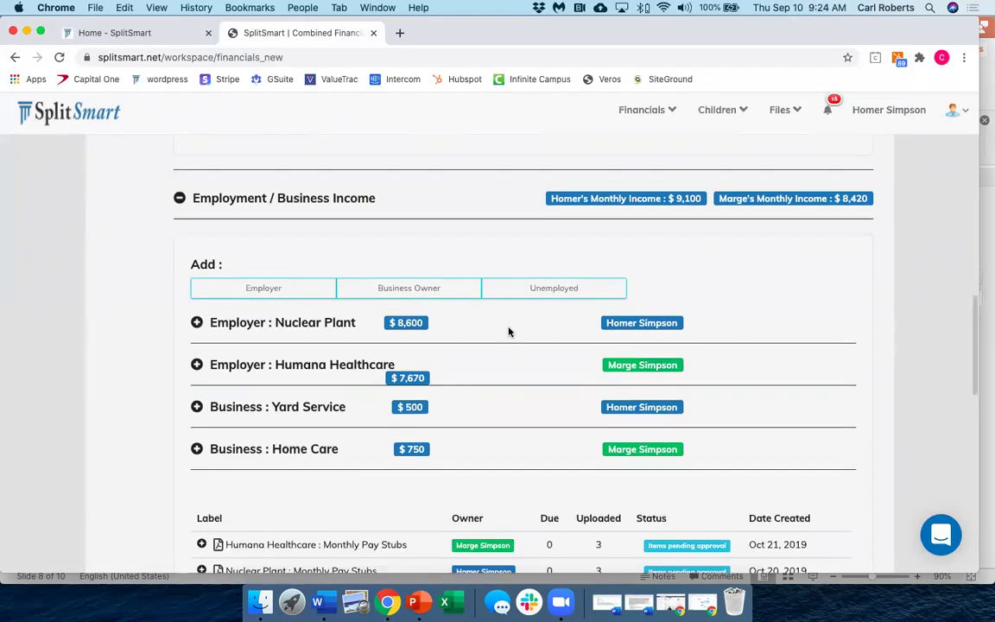
{"action": "left_click", "coordinate": [197, 323]}
{"action": "scroll", "coordinate": [148, 326], "scroll_direction": "down", "scroll_amount": 2}
{"action": "scroll", "coordinate": [149, 326], "scroll_direction": "down", "scroll_amount": 1}
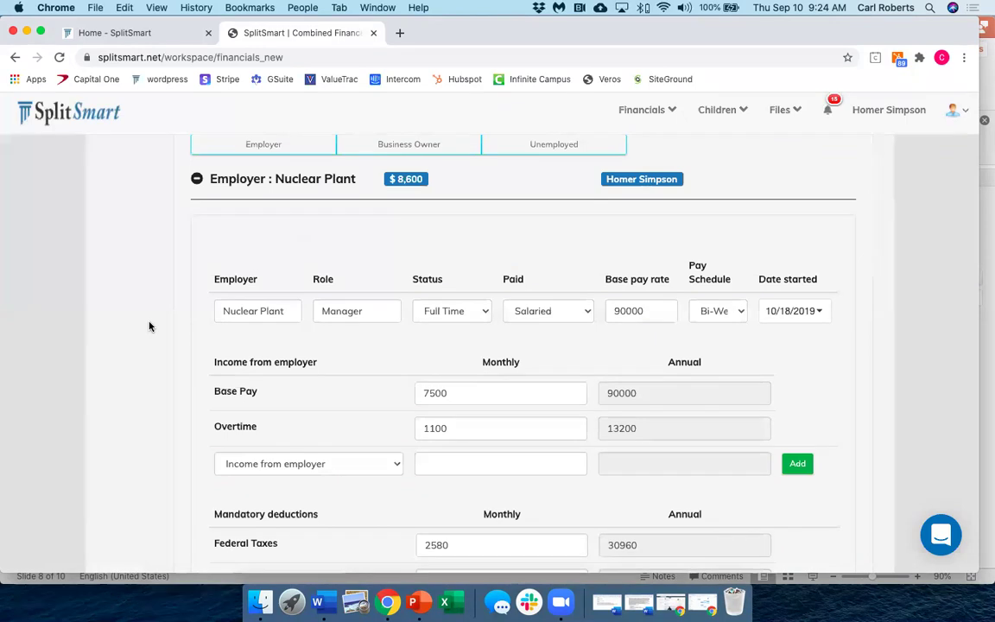
Review the Nuclear Plant employer entry's income, mandatory deductions and voluntary deductions.
{"action": "scroll", "coordinate": [169, 335], "scroll_direction": "down", "scroll_amount": 2}
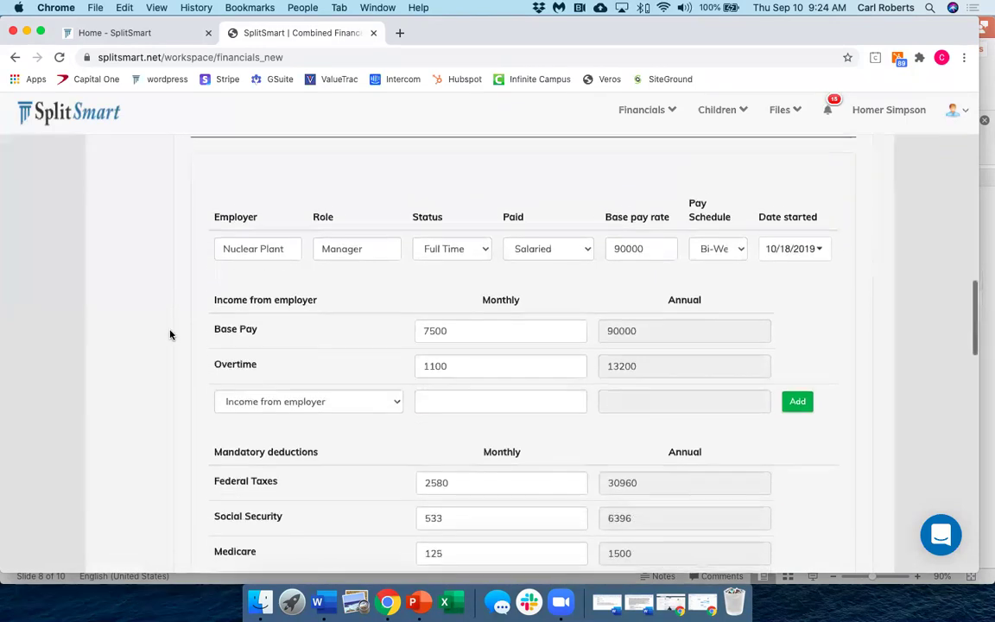
{"action": "scroll", "coordinate": [170, 336], "scroll_direction": "down", "scroll_amount": 3}
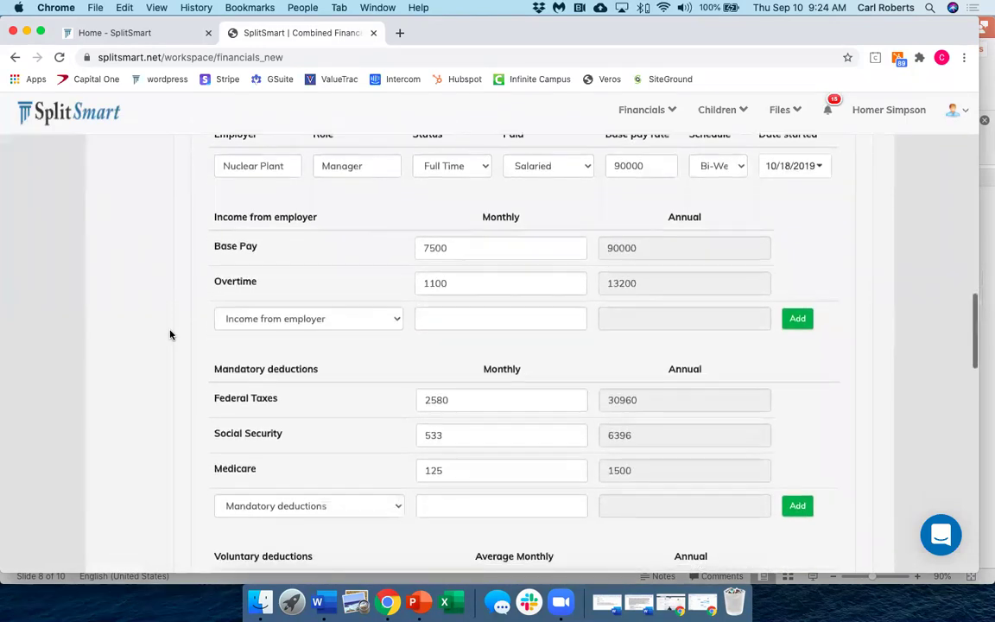
{"action": "scroll", "coordinate": [171, 335], "scroll_direction": "down", "scroll_amount": 5}
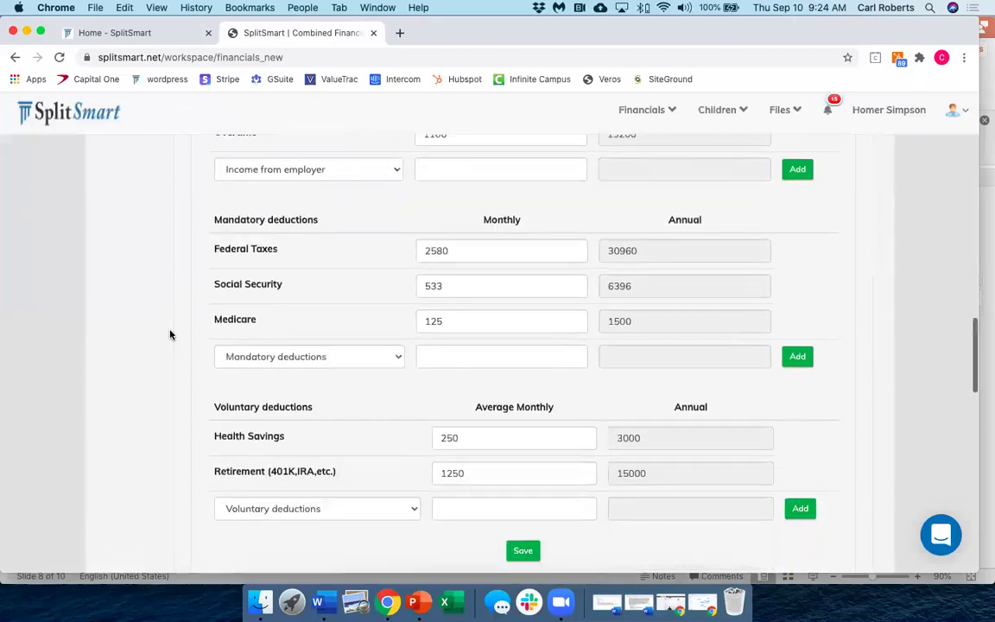
{"action": "scroll", "coordinate": [170, 335], "scroll_direction": "down", "scroll_amount": 1}
{"action": "scroll", "coordinate": [171, 335], "scroll_direction": "up", "scroll_amount": 3}
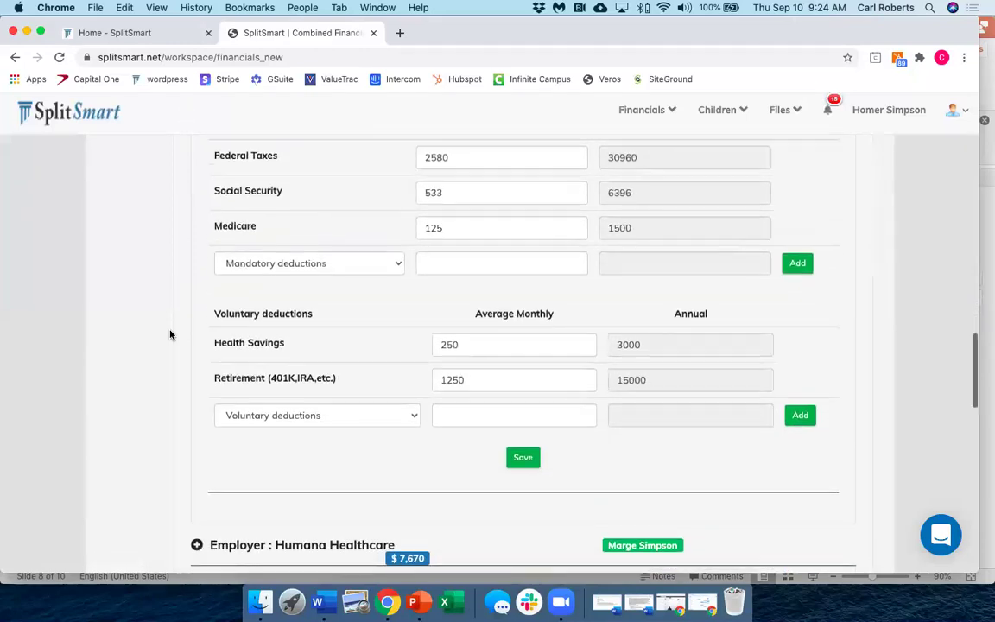
{"action": "scroll", "coordinate": [170, 335], "scroll_direction": "down", "scroll_amount": 2}
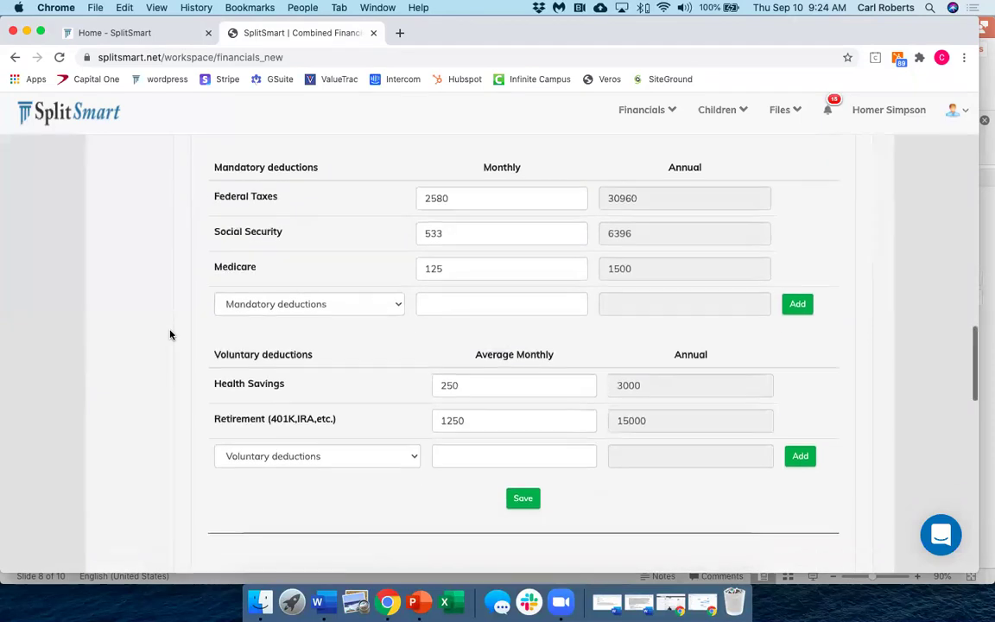
{"action": "scroll", "coordinate": [170, 335], "scroll_direction": "down", "scroll_amount": 5}
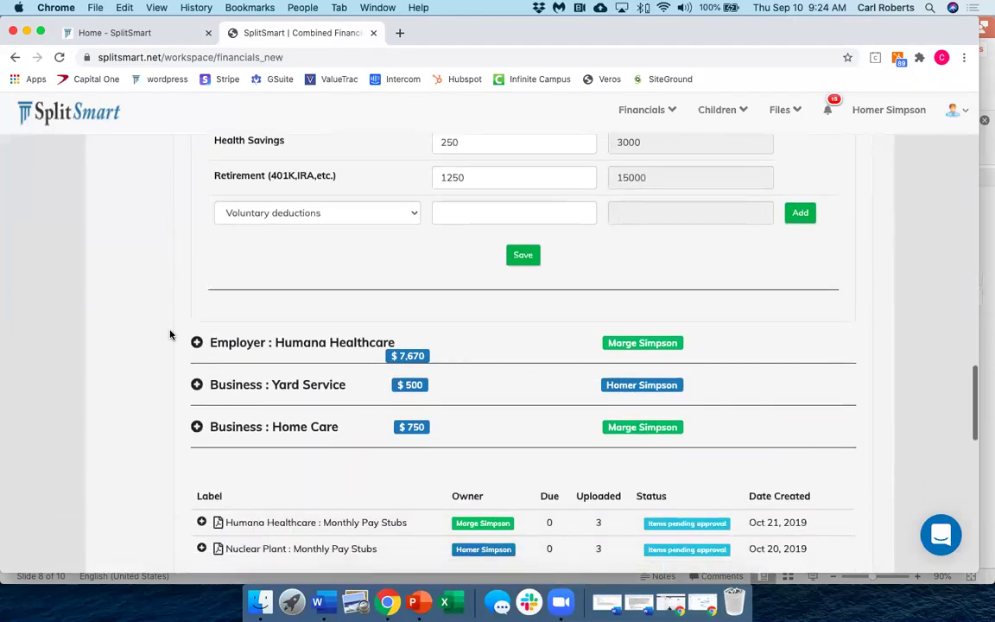
{"action": "scroll", "coordinate": [161, 320], "scroll_direction": "up", "scroll_amount": 6}
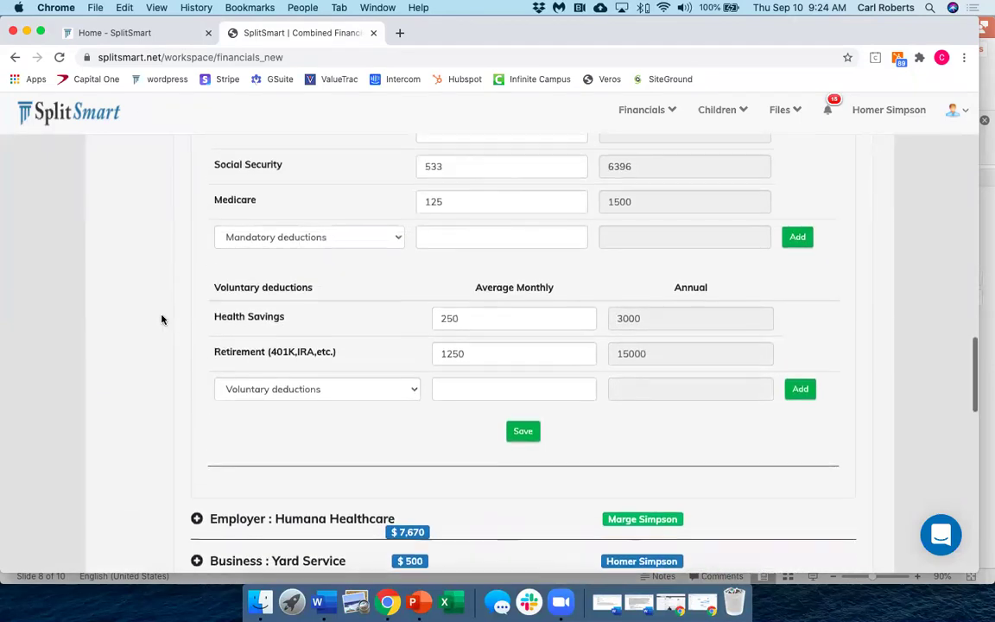
{"action": "scroll", "coordinate": [161, 320], "scroll_direction": "up", "scroll_amount": 1}
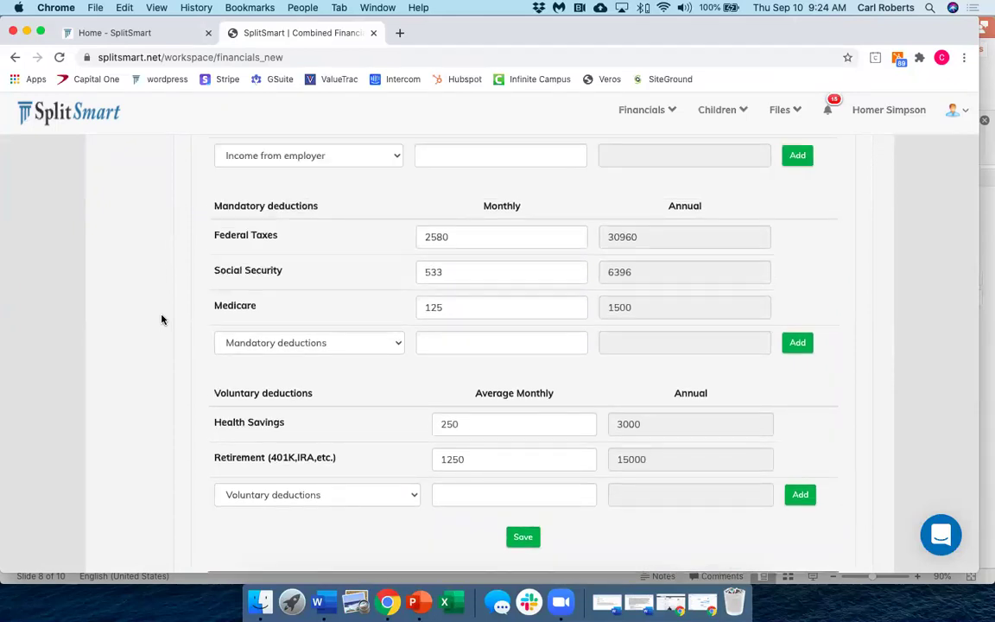
{"action": "scroll", "coordinate": [162, 320], "scroll_direction": "up", "scroll_amount": 1}
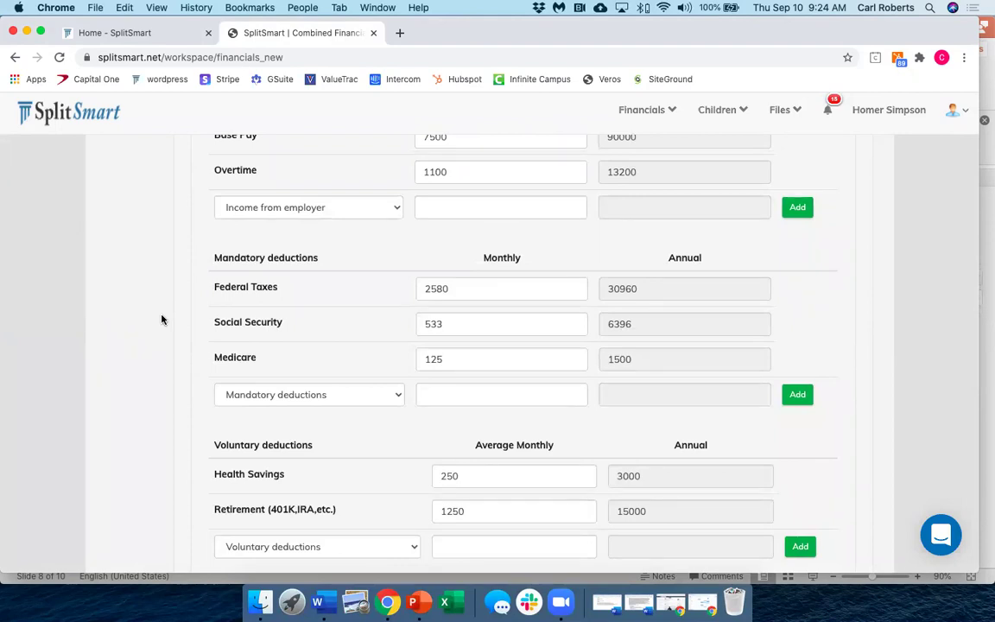
Review the other employer and business entries and the monthly pay stub documents, and collapse the Nuclear Plant entry.
{"action": "scroll", "coordinate": [161, 319], "scroll_direction": "down", "scroll_amount": 7}
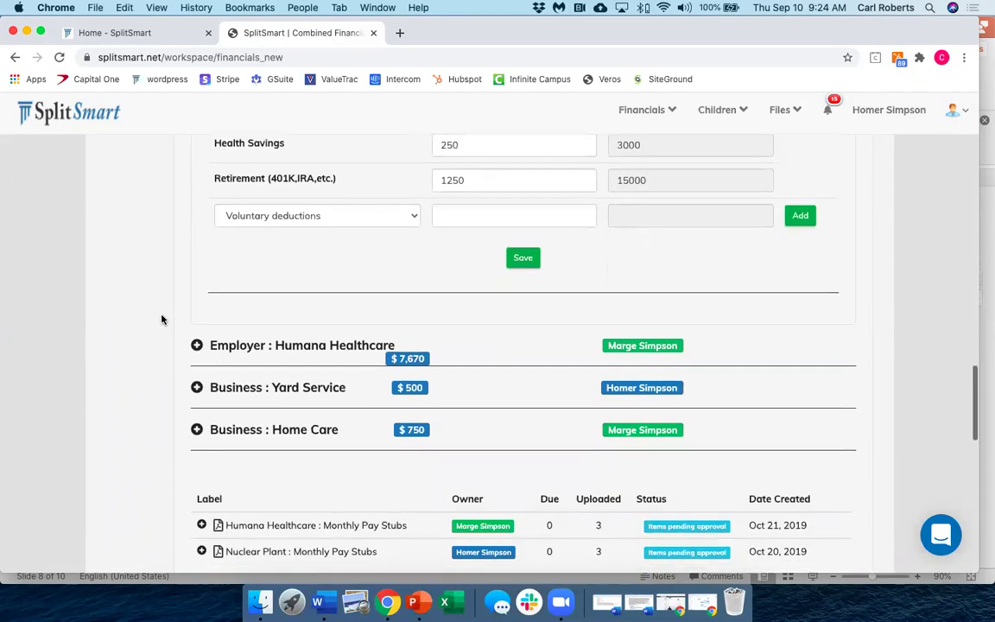
{"action": "scroll", "coordinate": [162, 319], "scroll_direction": "down", "scroll_amount": 2}
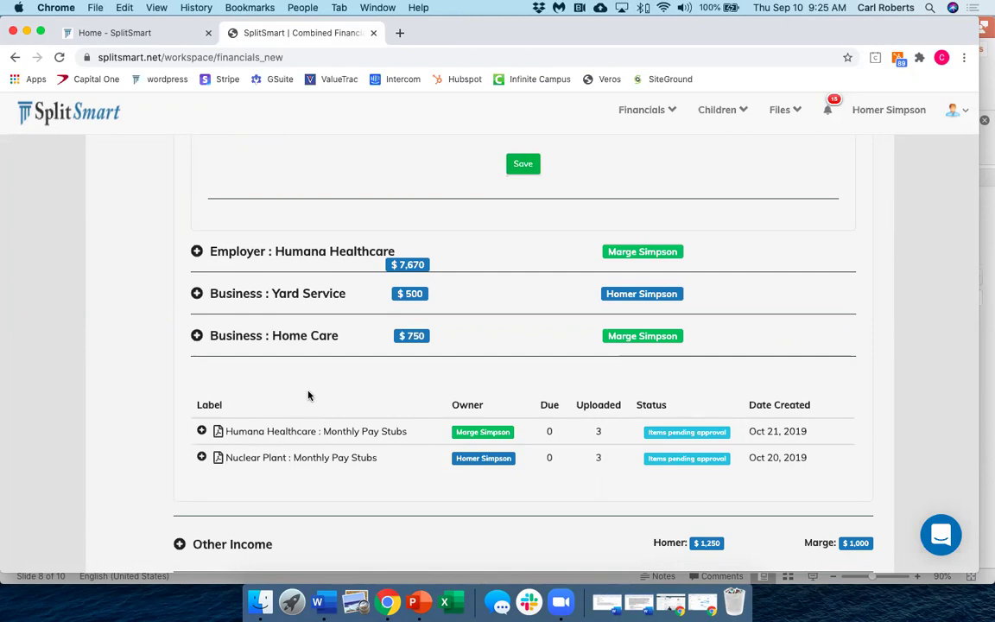
{"action": "scroll", "coordinate": [308, 394], "scroll_direction": "up", "scroll_amount": 6}
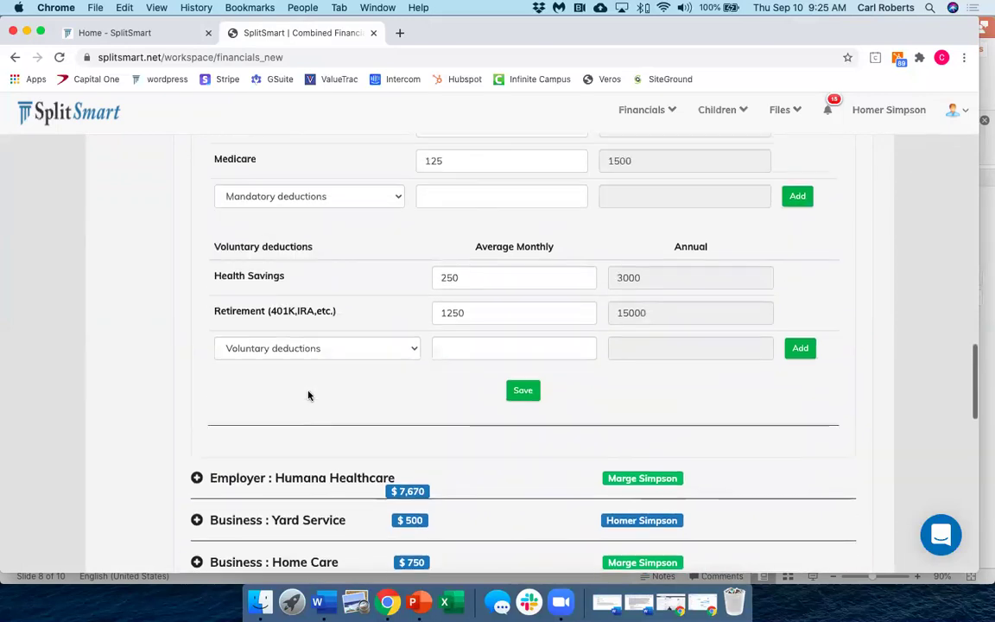
{"action": "scroll", "coordinate": [168, 384], "scroll_direction": "up", "scroll_amount": 9}
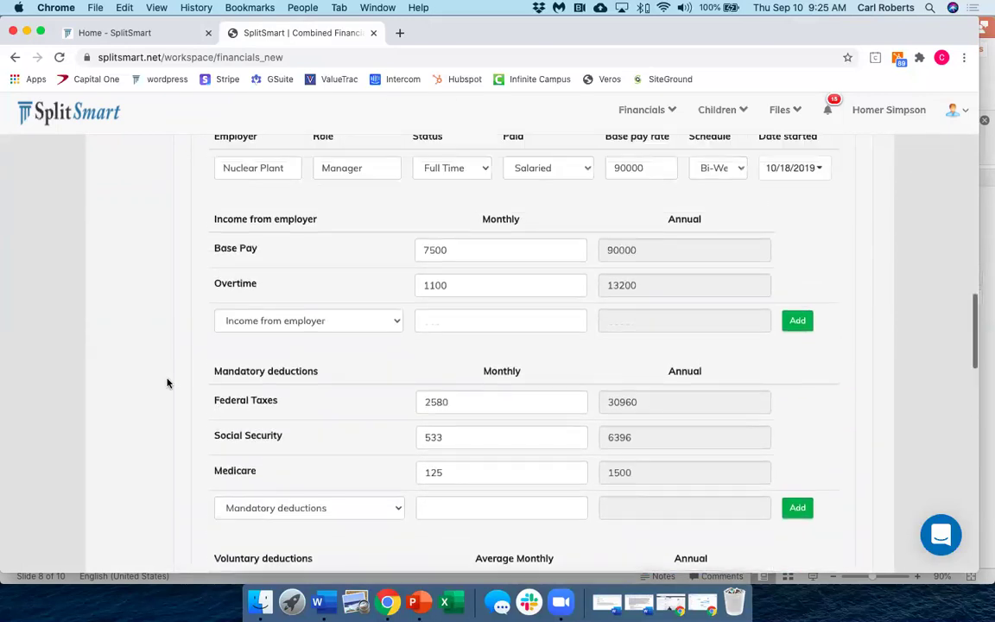
{"action": "scroll", "coordinate": [167, 384], "scroll_direction": "up", "scroll_amount": 3}
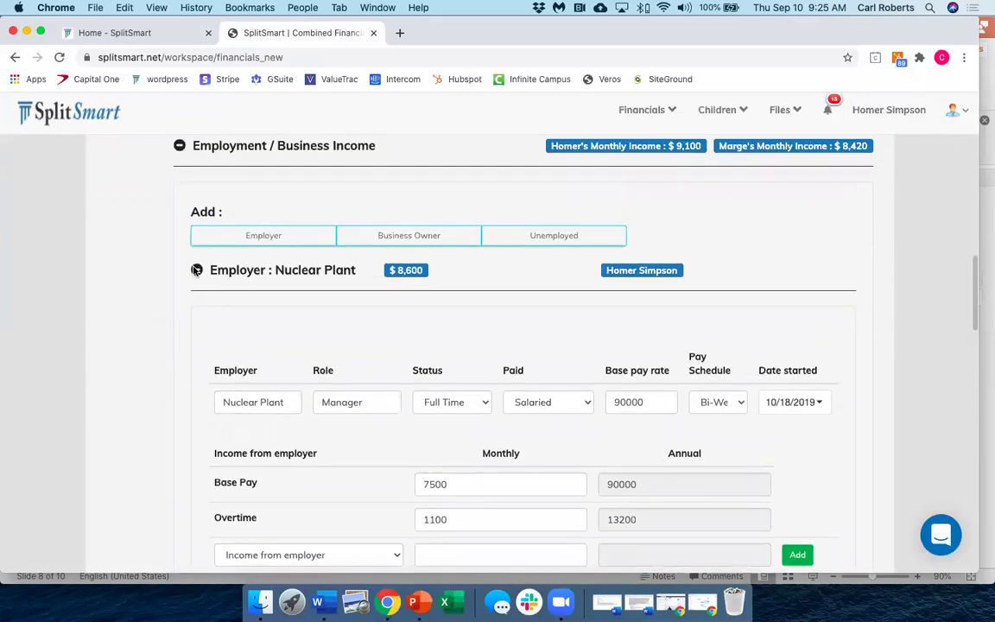
{"action": "left_click", "coordinate": [197, 270]}
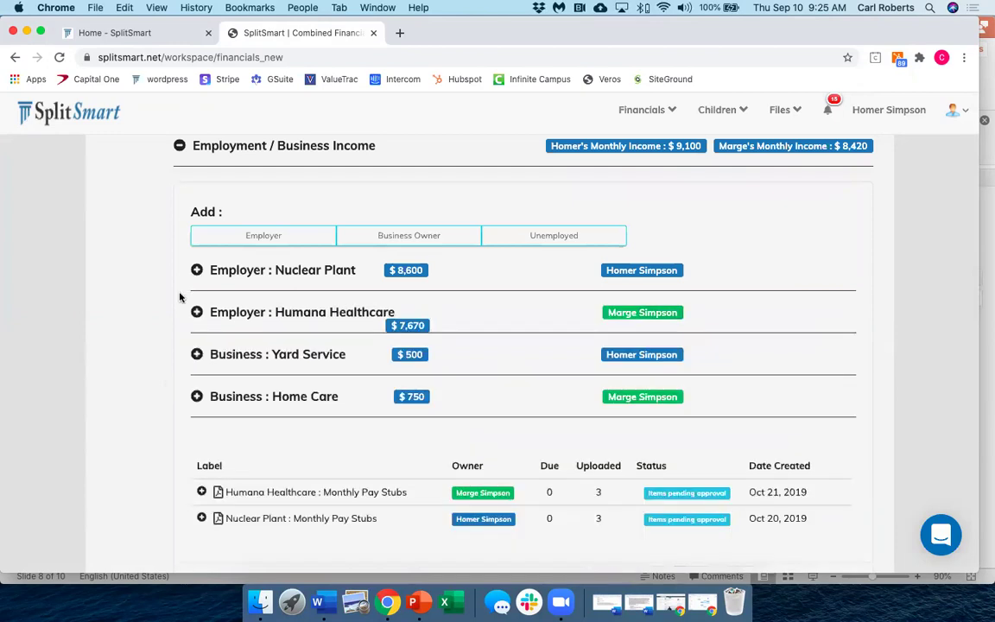
Expand Other Income and review the monthly and annual amounts per income source for both spouses.
{"action": "scroll", "coordinate": [180, 295], "scroll_direction": "down", "scroll_amount": 2}
{"action": "scroll", "coordinate": [168, 299], "scroll_direction": "down", "scroll_amount": 4}
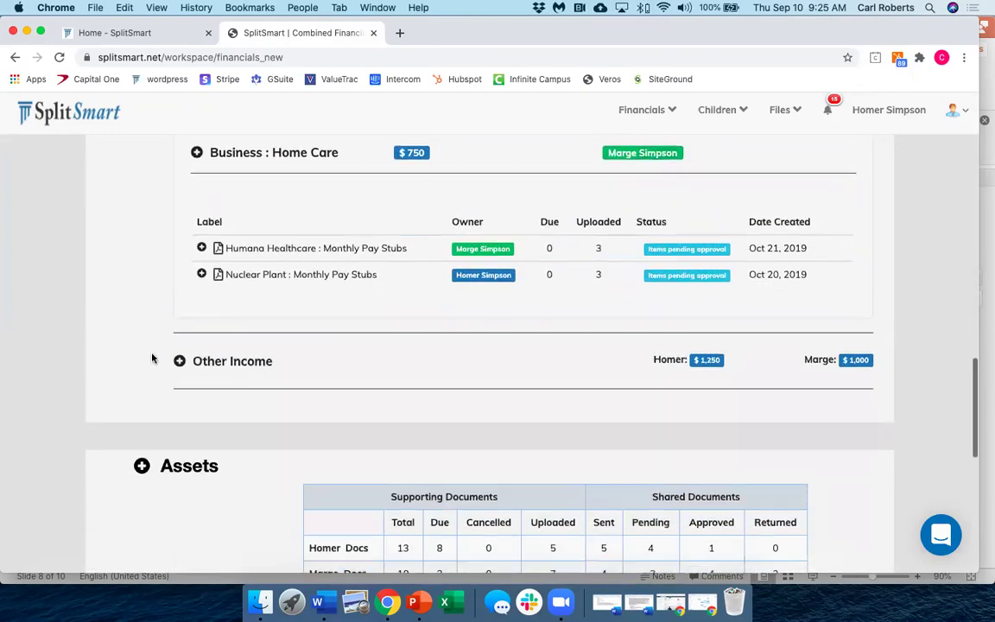
{"action": "left_click", "coordinate": [178, 357]}
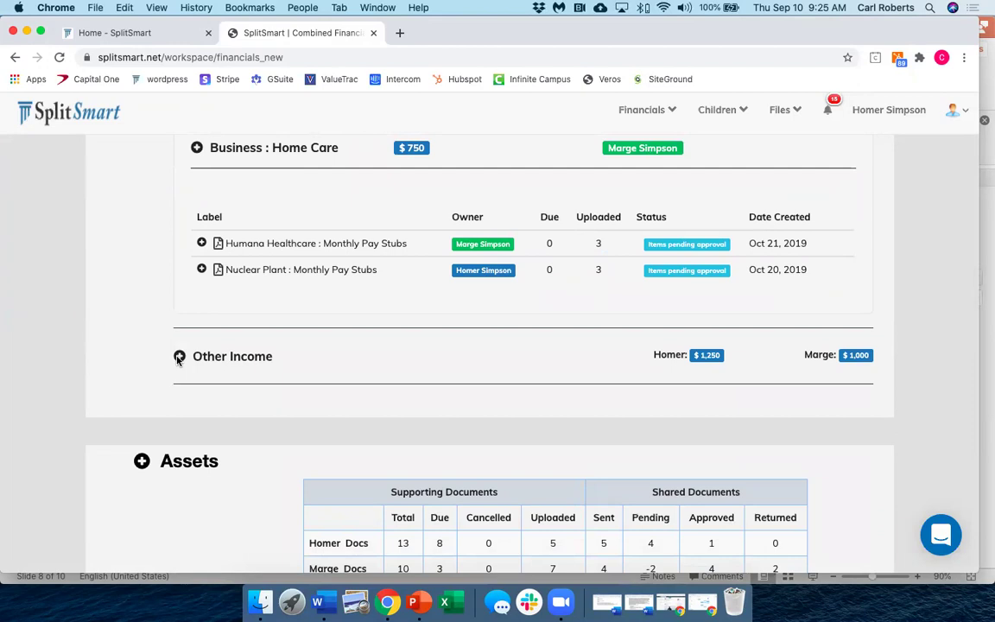
{"action": "scroll", "coordinate": [122, 343], "scroll_direction": "down", "scroll_amount": 3}
{"action": "scroll", "coordinate": [123, 343], "scroll_direction": "down", "scroll_amount": 3}
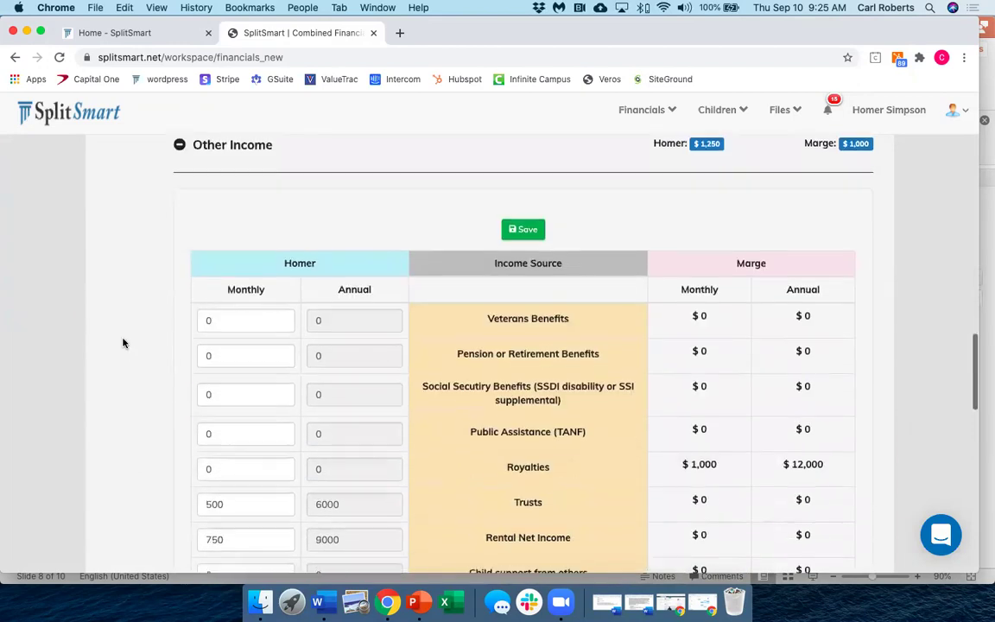
{"action": "scroll", "coordinate": [140, 369], "scroll_direction": "down", "scroll_amount": 2}
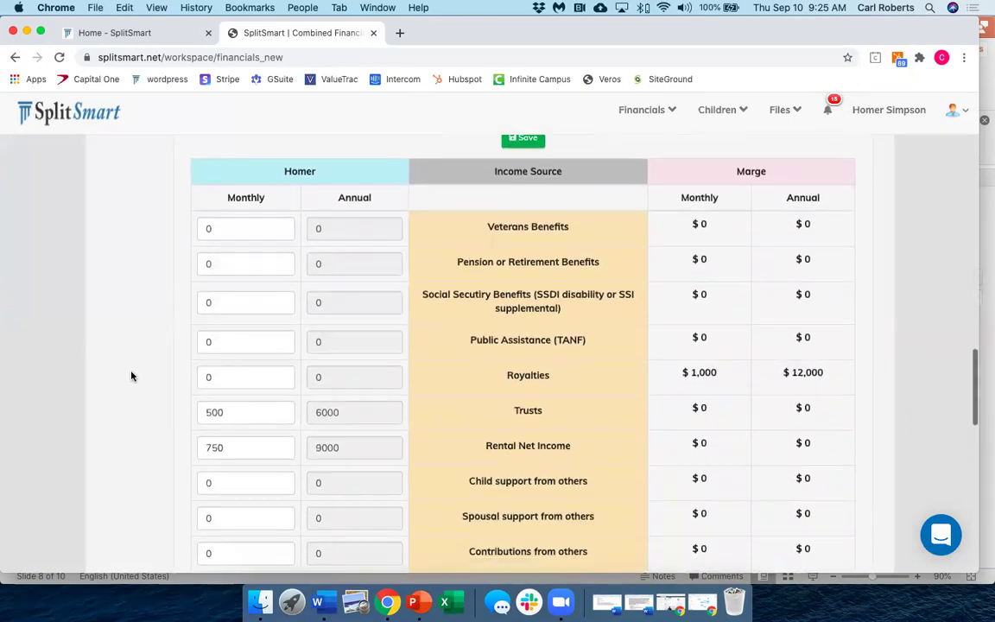
{"action": "scroll", "coordinate": [131, 374], "scroll_direction": "down", "scroll_amount": 3}
{"action": "scroll", "coordinate": [131, 374], "scroll_direction": "down", "scroll_amount": 1}
{"action": "scroll", "coordinate": [129, 374], "scroll_direction": "up", "scroll_amount": 4}
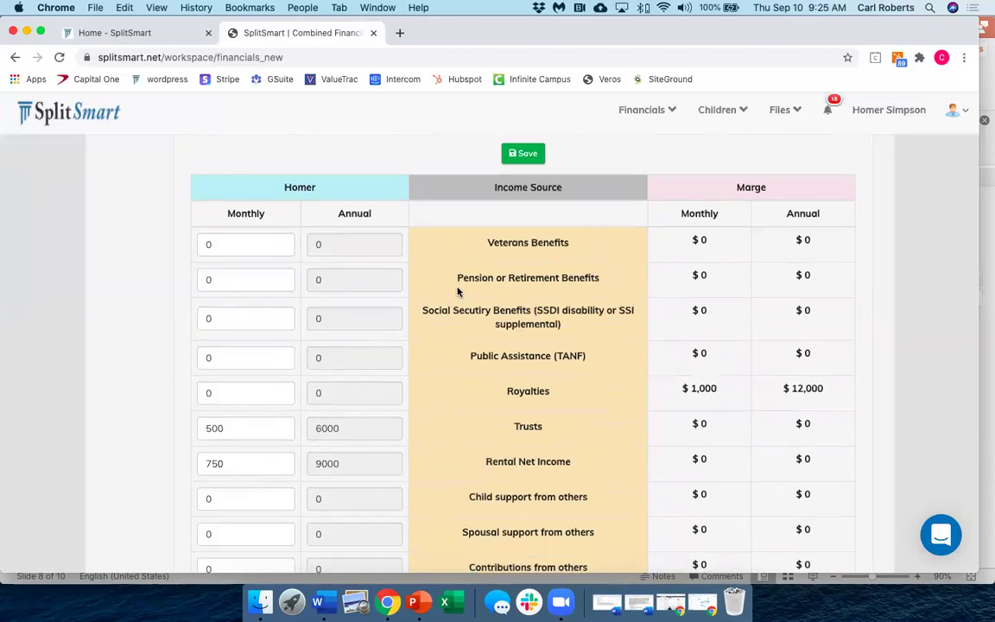
{"action": "scroll", "coordinate": [457, 290], "scroll_direction": "down", "scroll_amount": 1}
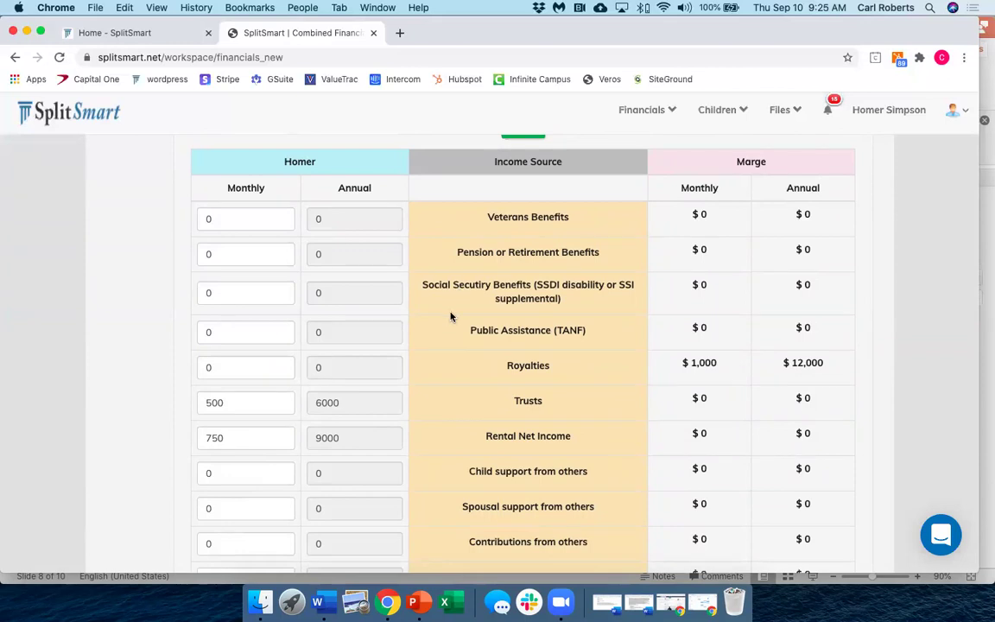
{"action": "scroll", "coordinate": [449, 316], "scroll_direction": "down", "scroll_amount": 5}
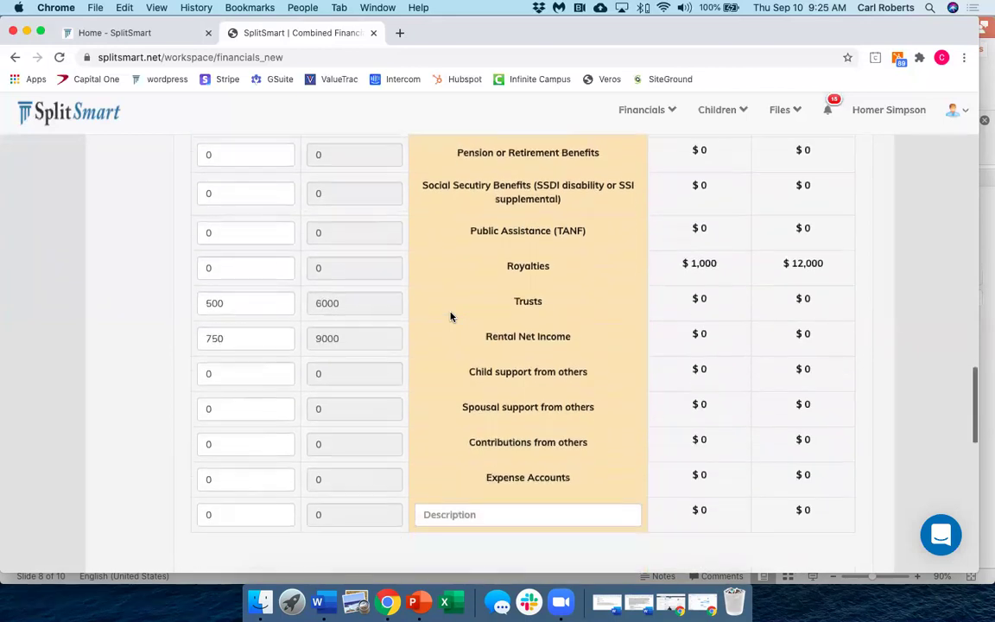
{"action": "scroll", "coordinate": [451, 318], "scroll_direction": "up", "scroll_amount": 2}
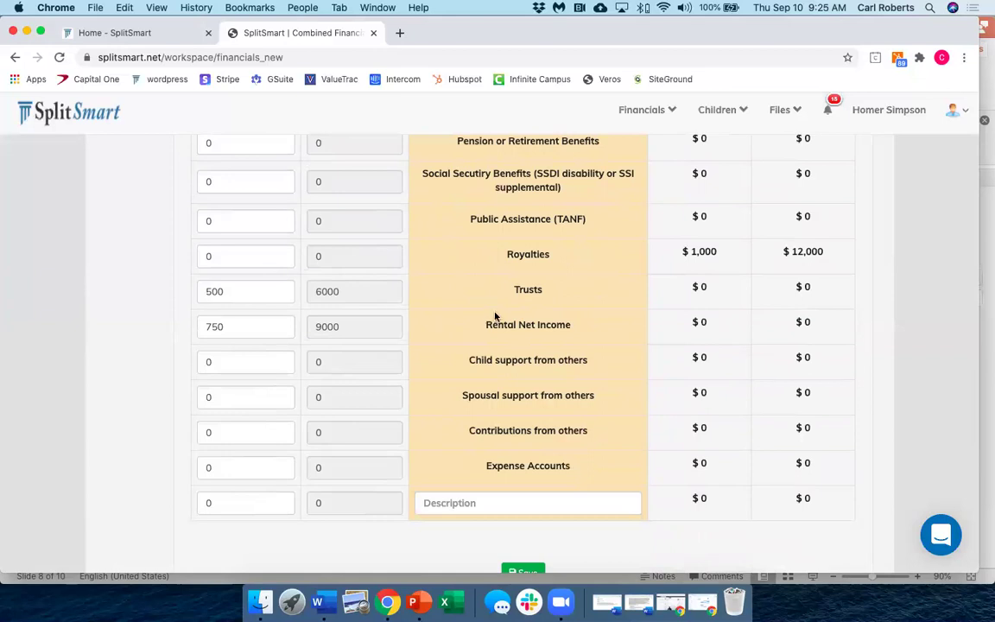
{"action": "scroll", "coordinate": [495, 316], "scroll_direction": "up", "scroll_amount": 5}
Read the Assets section's guidance, expand it and review its asset categories from Real Estate to personal property.
{"action": "scroll", "coordinate": [495, 316], "scroll_direction": "down", "scroll_amount": 12}
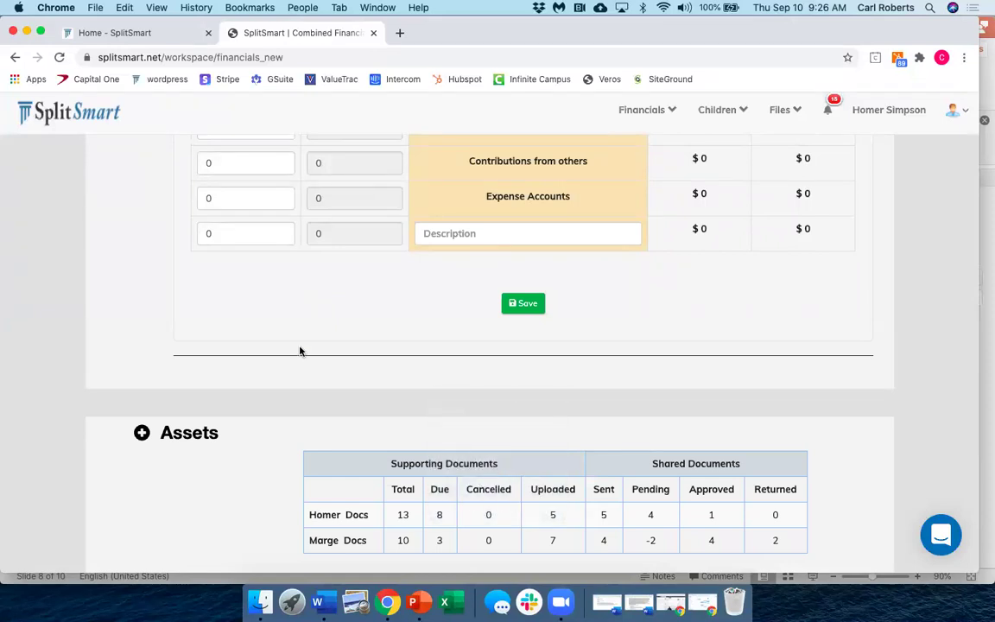
{"action": "scroll", "coordinate": [300, 350], "scroll_direction": "down", "scroll_amount": 5}
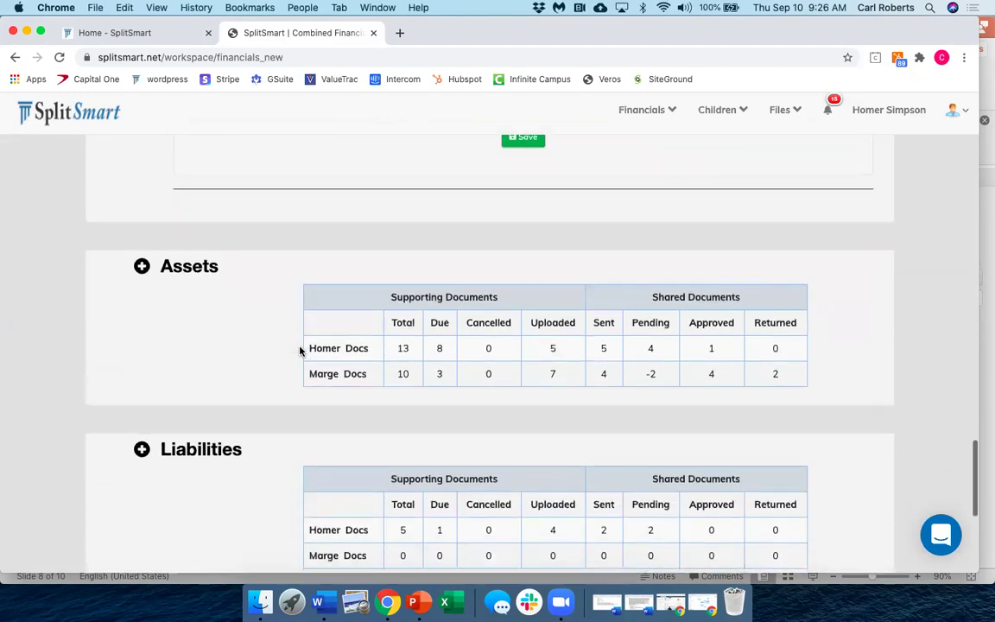
{"action": "mouse_move", "coordinate": [142, 267]}
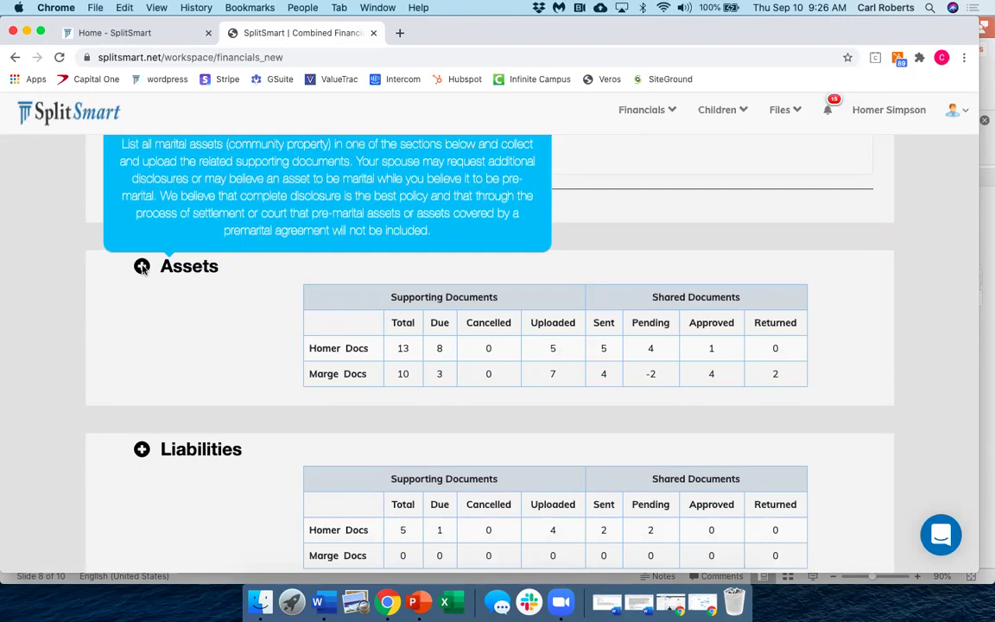
{"action": "left_click", "coordinate": [142, 267]}
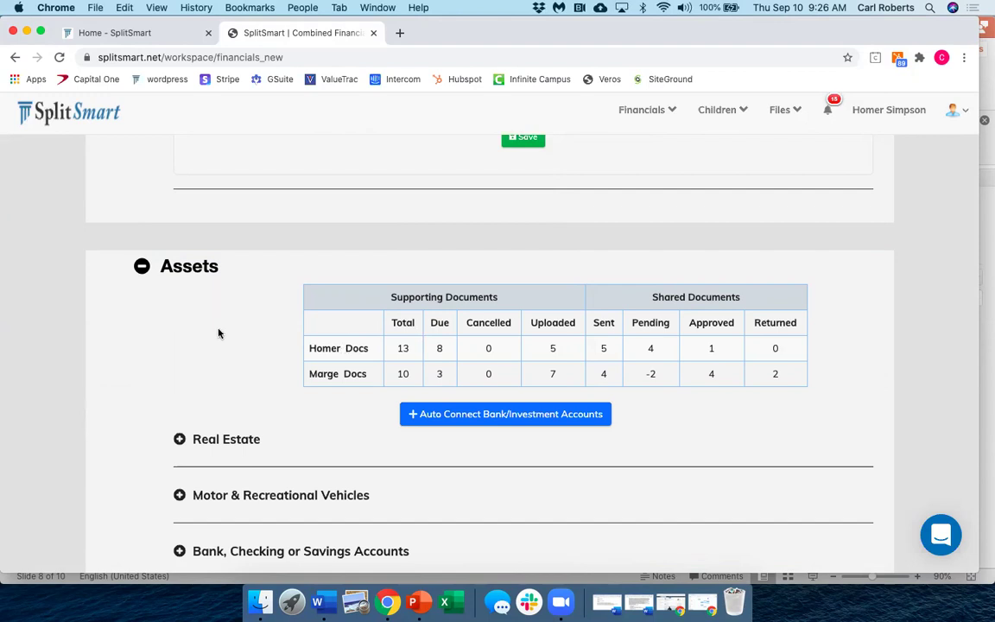
{"action": "scroll", "coordinate": [218, 333], "scroll_direction": "down", "scroll_amount": 5}
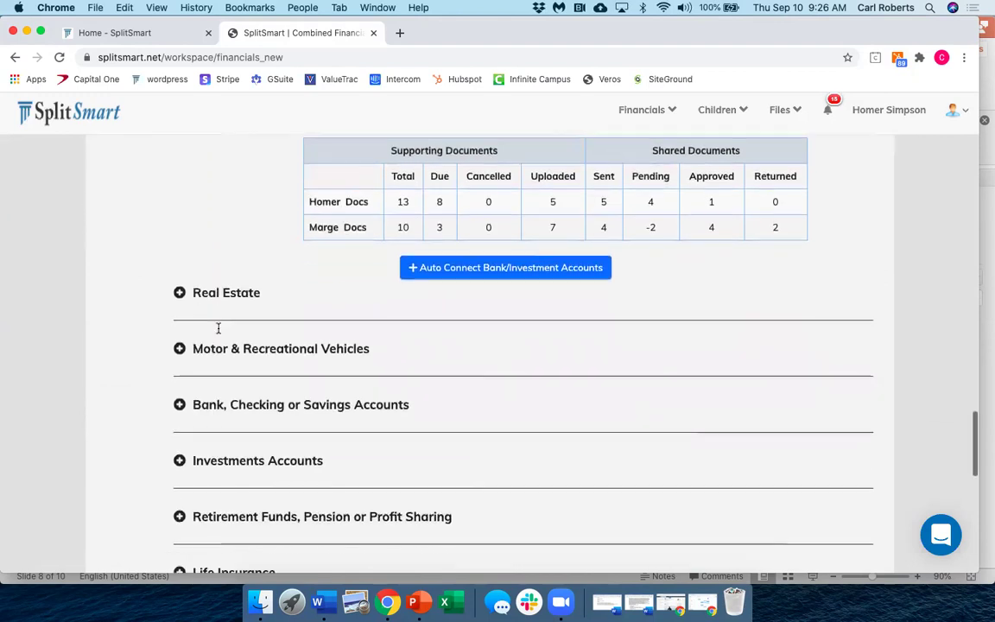
{"action": "scroll", "coordinate": [218, 333], "scroll_direction": "down", "scroll_amount": 4}
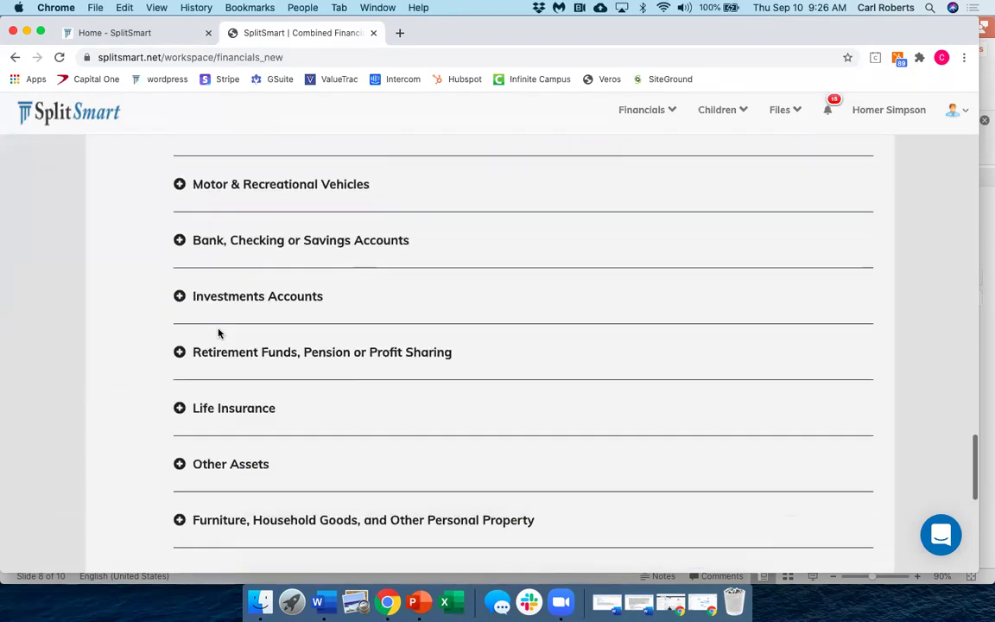
{"action": "scroll", "coordinate": [219, 333], "scroll_direction": "up", "scroll_amount": 5}
{"action": "scroll", "coordinate": [219, 334], "scroll_direction": "up", "scroll_amount": 1}
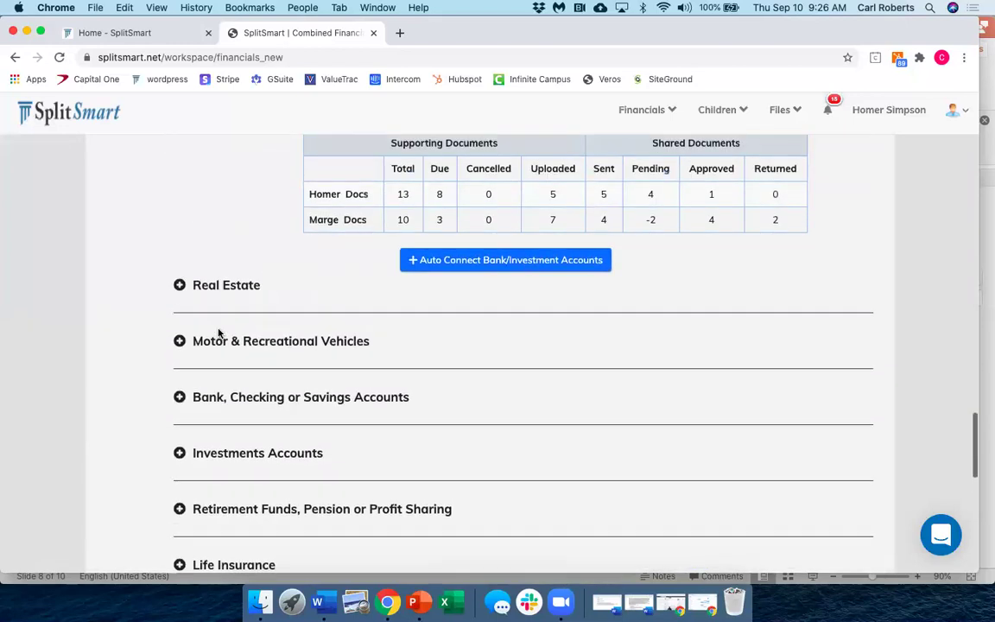
{"action": "scroll", "coordinate": [219, 333], "scroll_direction": "up", "scroll_amount": 3}
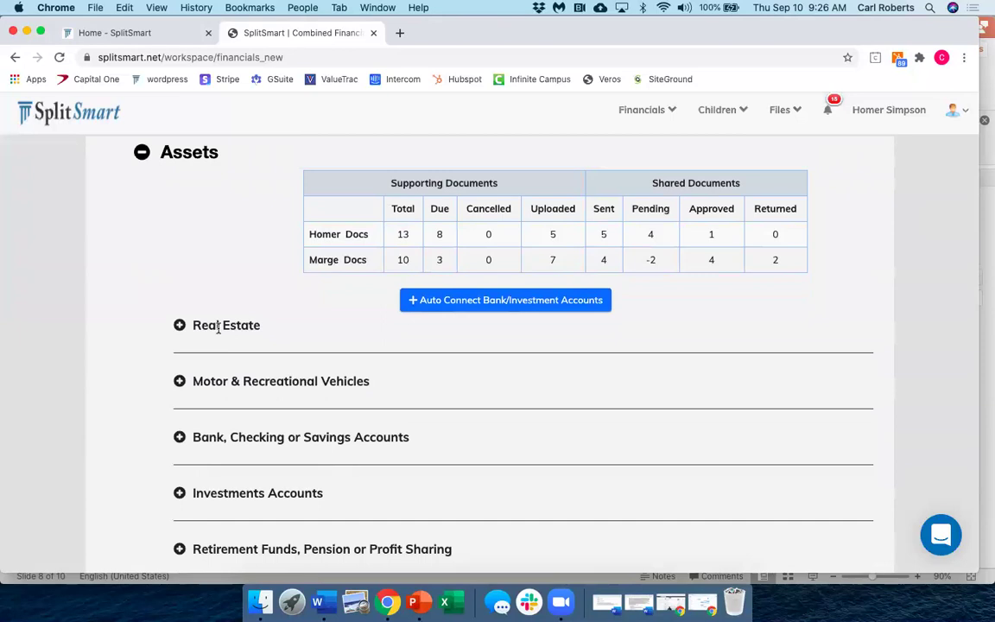
{"action": "scroll", "coordinate": [219, 328], "scroll_direction": "down", "scroll_amount": 10}
{"action": "scroll", "coordinate": [218, 331], "scroll_direction": "up", "scroll_amount": 10}
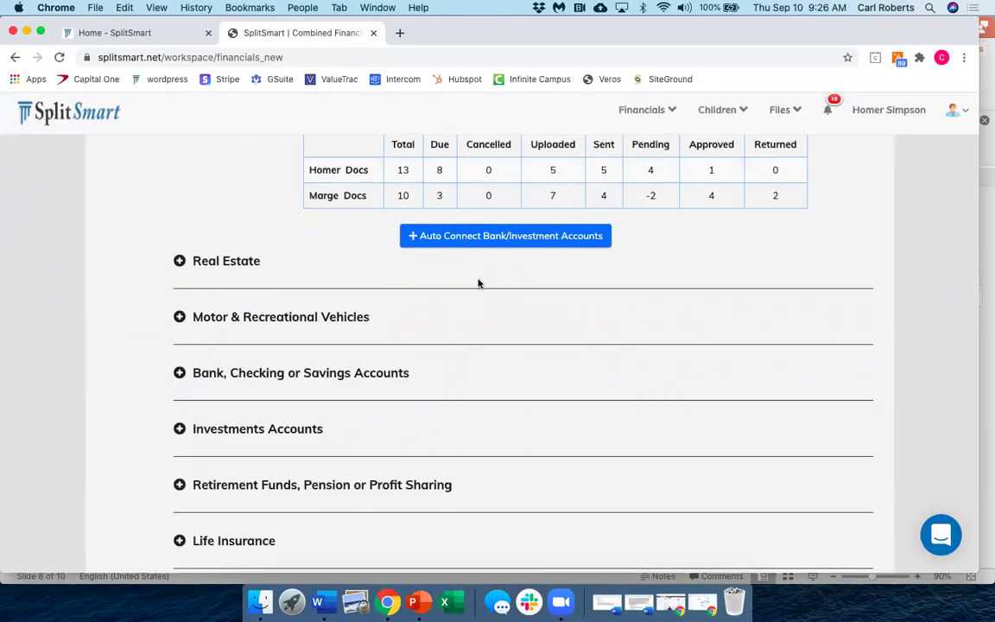
Start auto-connecting bank and investment accounts and choose Wells Fargo as the financial institution.
{"action": "left_click", "coordinate": [503, 235]}
{"action": "left_click", "coordinate": [484, 206]}
{"action": "type", "text": "Wells Fa"}
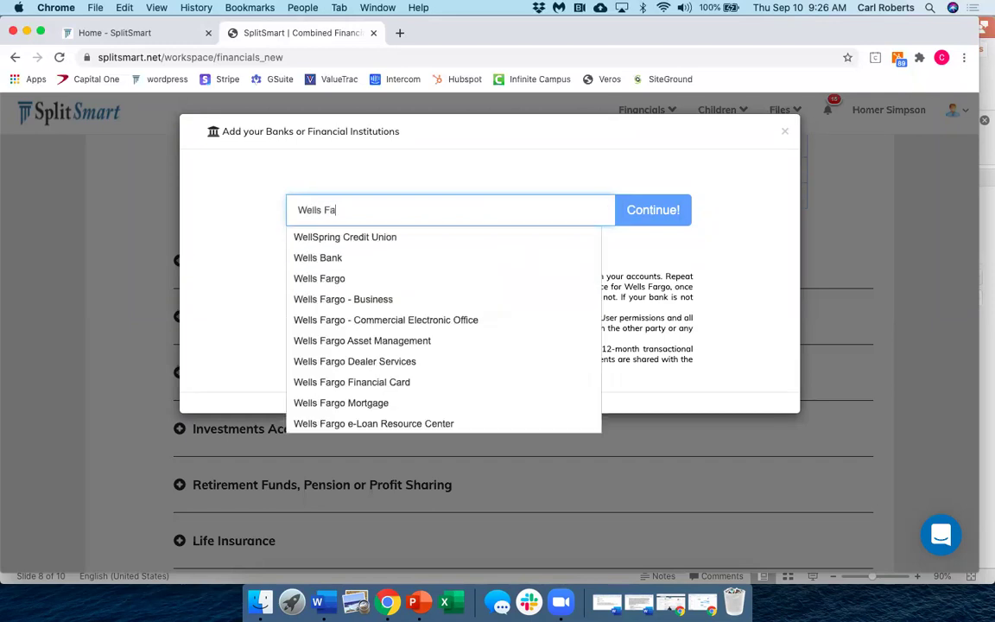
{"action": "type", "text": "rgo"}
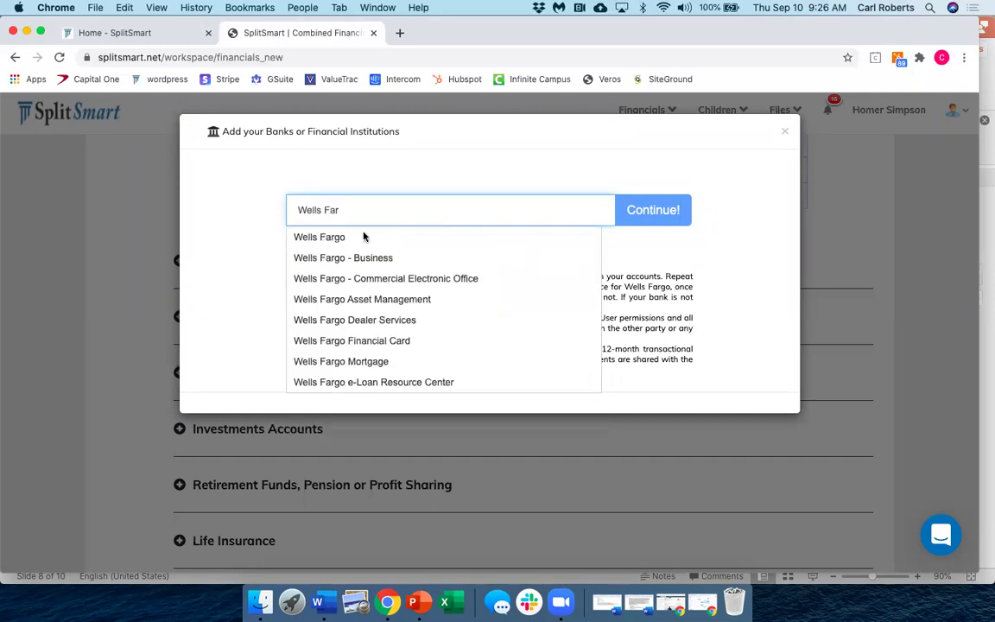
{"action": "left_click", "coordinate": [337, 240]}
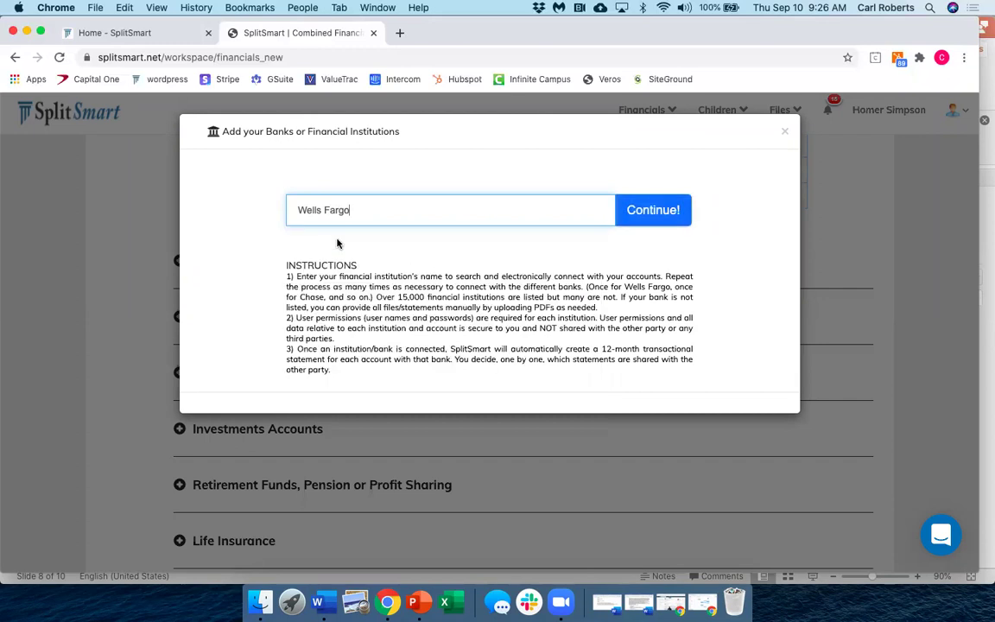
Continue to the Wells Fargo login form and close the bank connection dialog without entering credentials.
{"action": "left_click", "coordinate": [641, 219]}
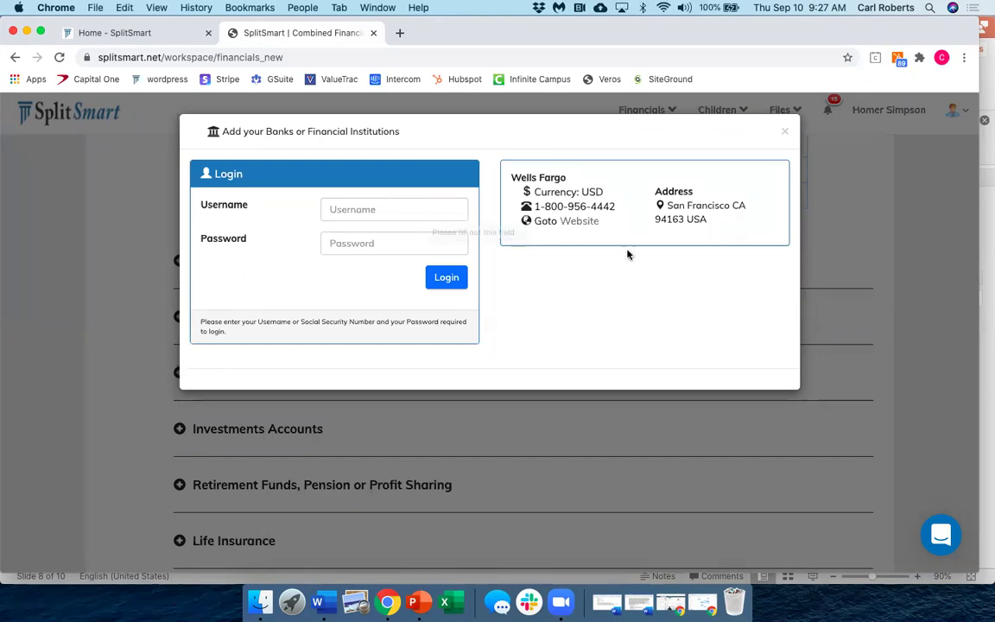
{"action": "left_click", "coordinate": [784, 132]}
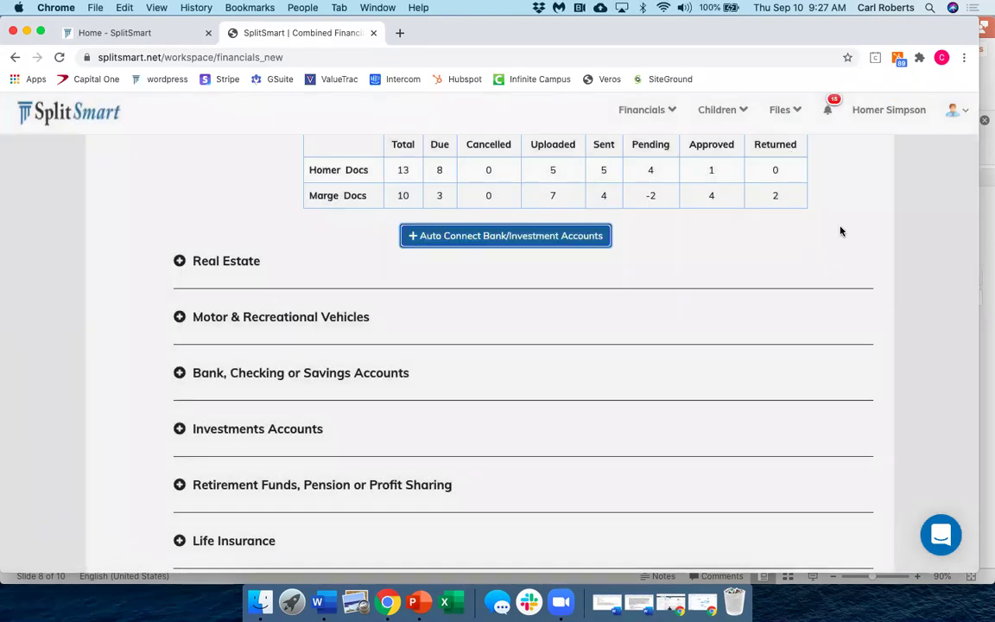
Expand Bank, Checking or Savings Accounts and review the account entries and their list of statement documents.
{"action": "scroll", "coordinate": [854, 248], "scroll_direction": "down", "scroll_amount": 2}
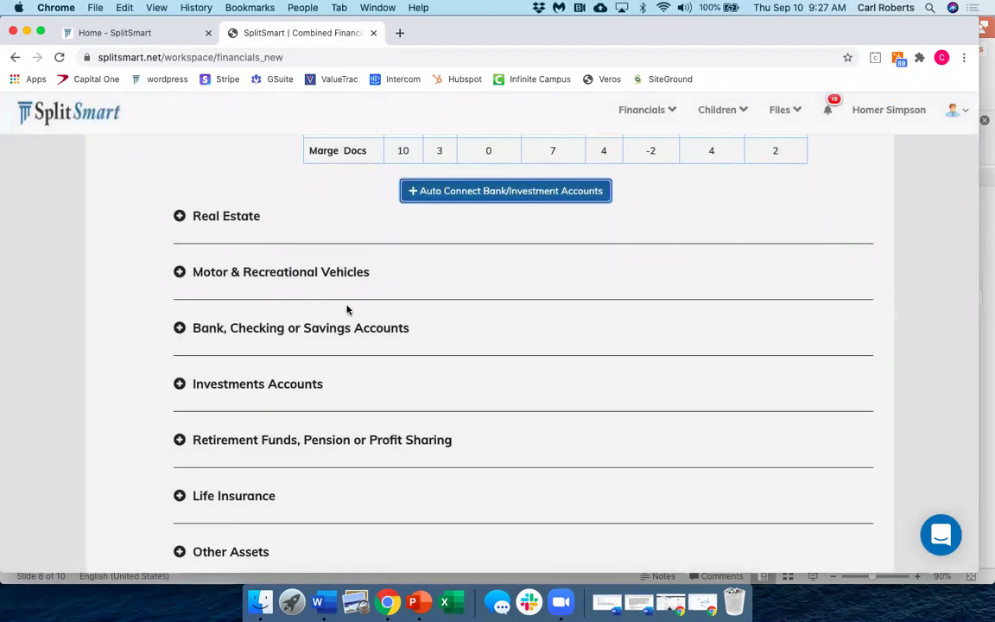
{"action": "left_click", "coordinate": [178, 329]}
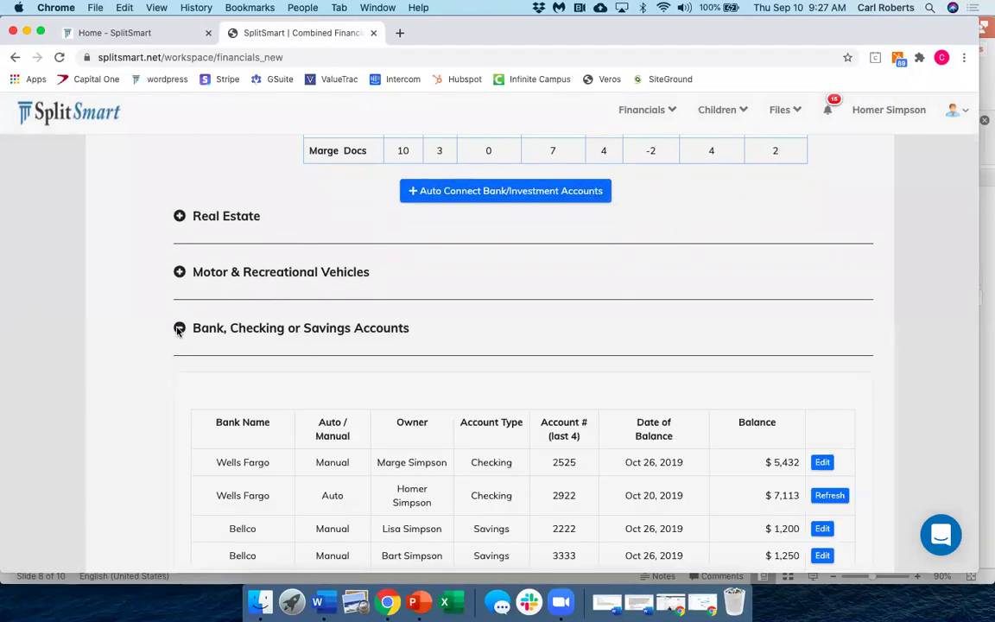
{"action": "scroll", "coordinate": [145, 350], "scroll_direction": "down", "scroll_amount": 3}
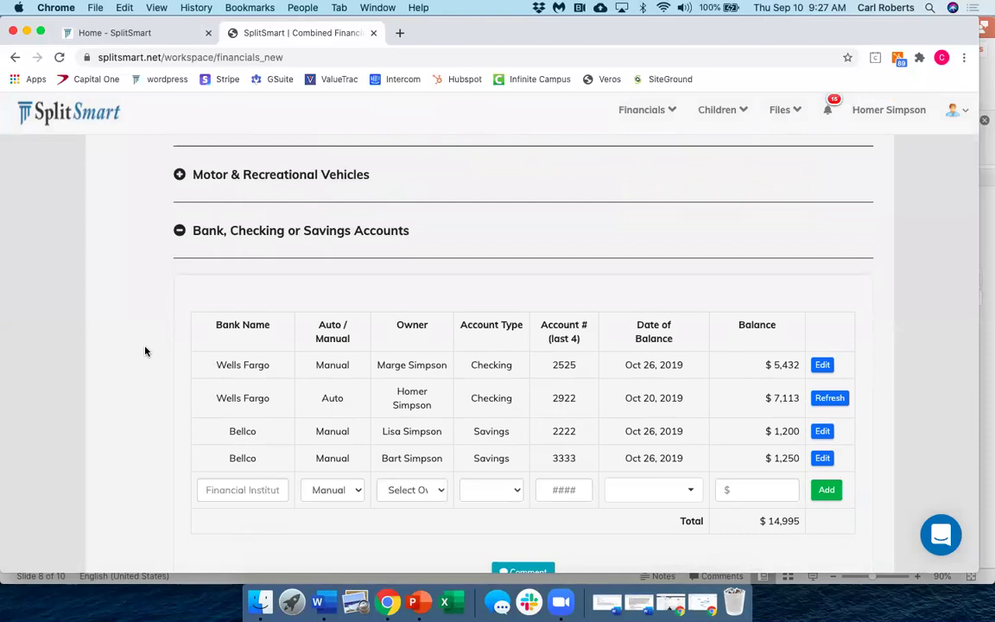
{"action": "scroll", "coordinate": [145, 351], "scroll_direction": "down", "scroll_amount": 4}
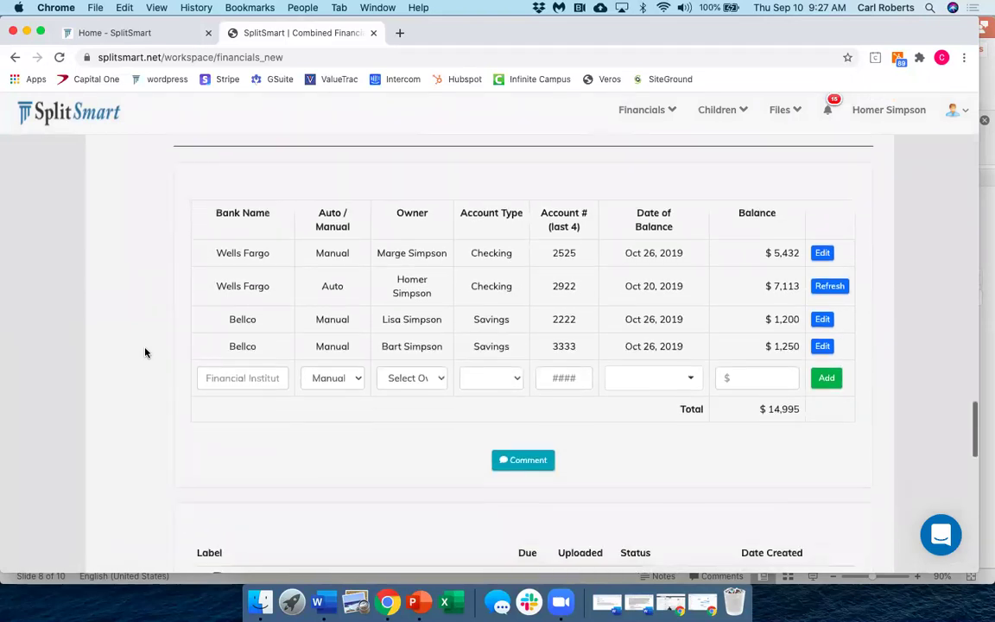
{"action": "scroll", "coordinate": [145, 352], "scroll_direction": "down", "scroll_amount": 4}
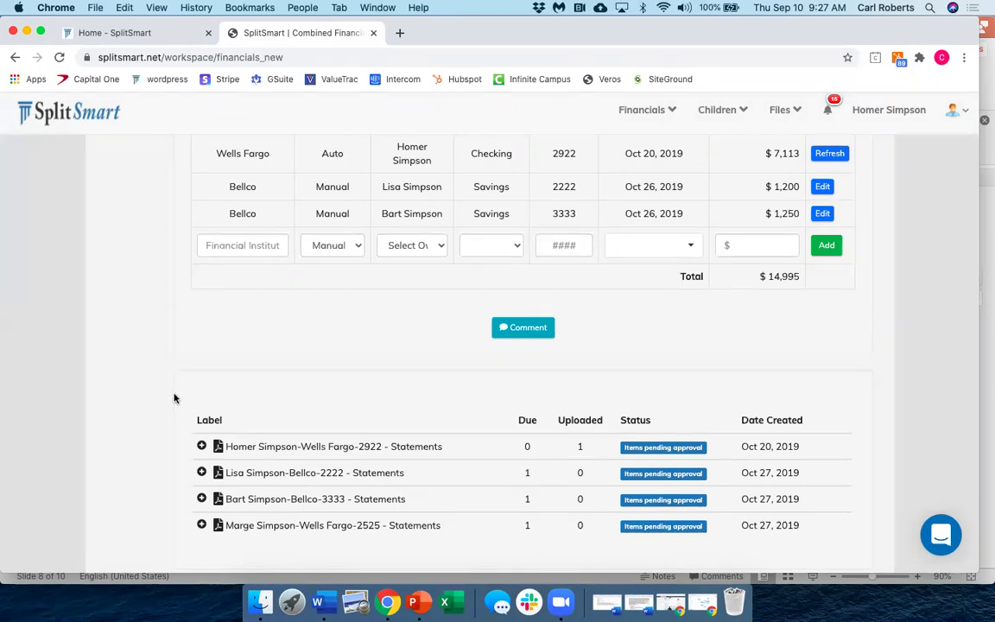
Open the 2018 statement of the auto-connected Wells Fargo checking account and read through its transaction list.
{"action": "left_click", "coordinate": [201, 447]}
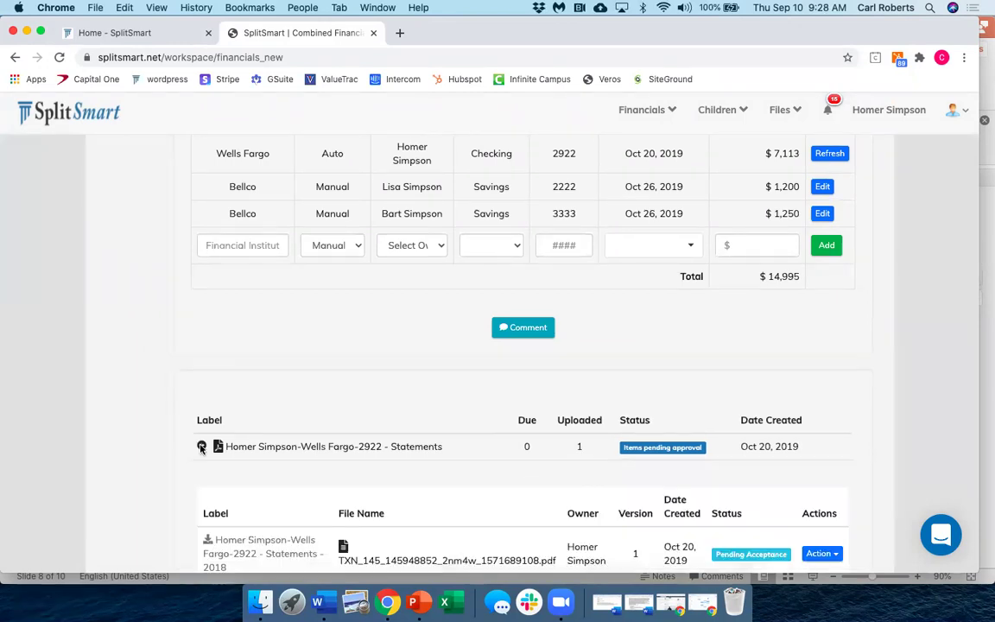
{"action": "scroll", "coordinate": [142, 411], "scroll_direction": "down", "scroll_amount": 3}
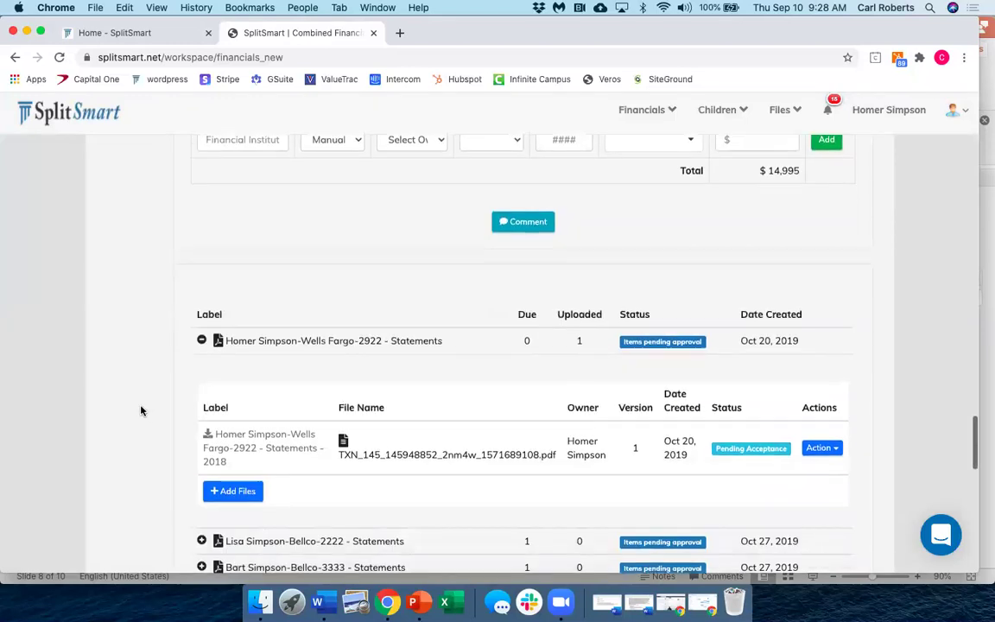
{"action": "left_click", "coordinate": [238, 447]}
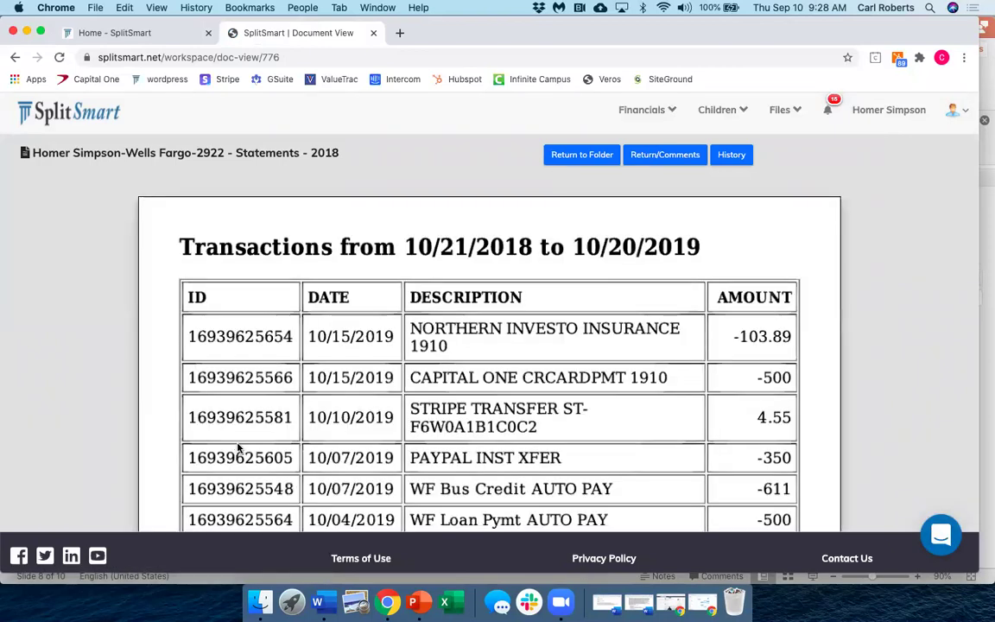
{"action": "scroll", "coordinate": [287, 449], "scroll_direction": "down", "scroll_amount": 3}
{"action": "scroll", "coordinate": [290, 444], "scroll_direction": "down", "scroll_amount": 2}
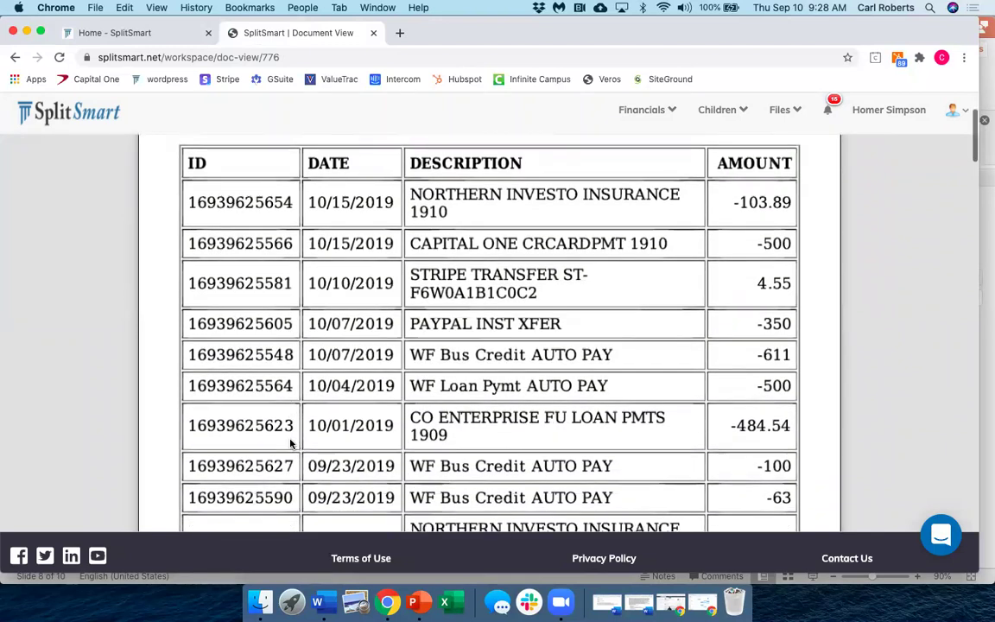
{"action": "scroll", "coordinate": [290, 444], "scroll_direction": "down", "scroll_amount": 12}
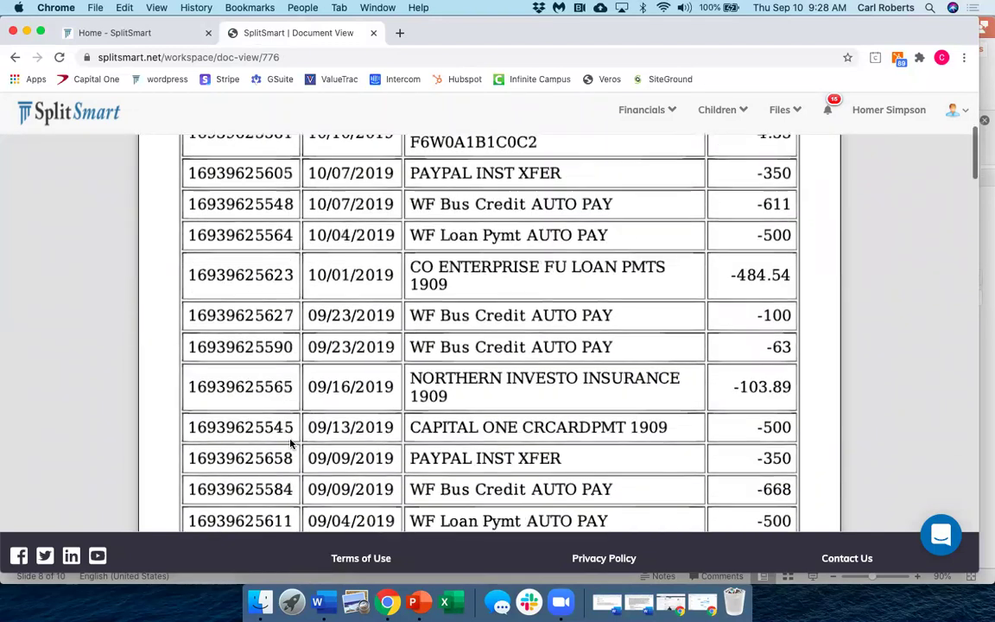
{"action": "scroll", "coordinate": [290, 444], "scroll_direction": "down", "scroll_amount": 10}
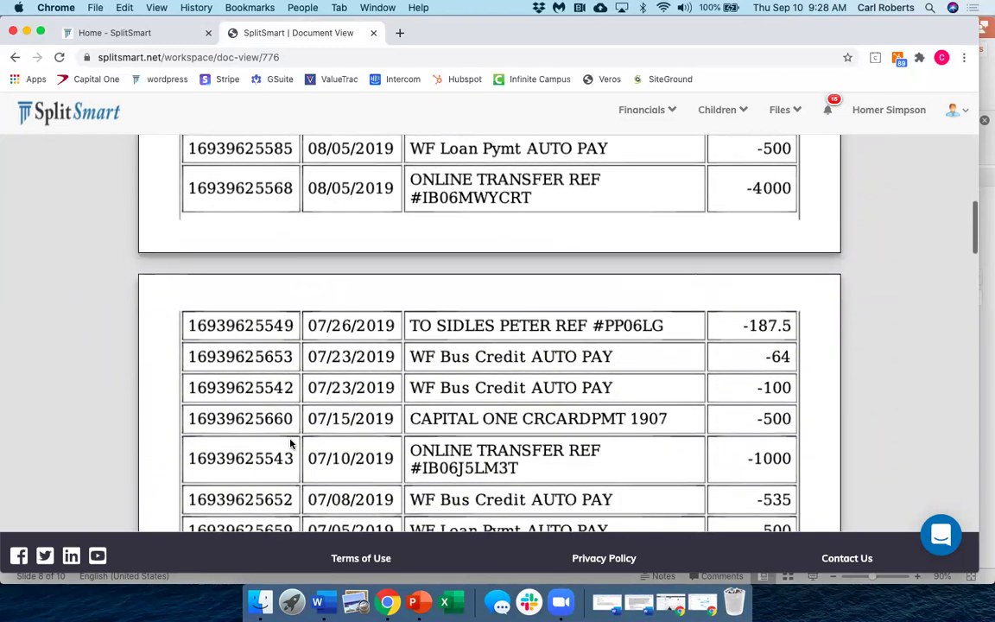
{"action": "scroll", "coordinate": [290, 444], "scroll_direction": "up", "scroll_amount": 6}
{"action": "scroll", "coordinate": [290, 443], "scroll_direction": "up", "scroll_amount": 20}
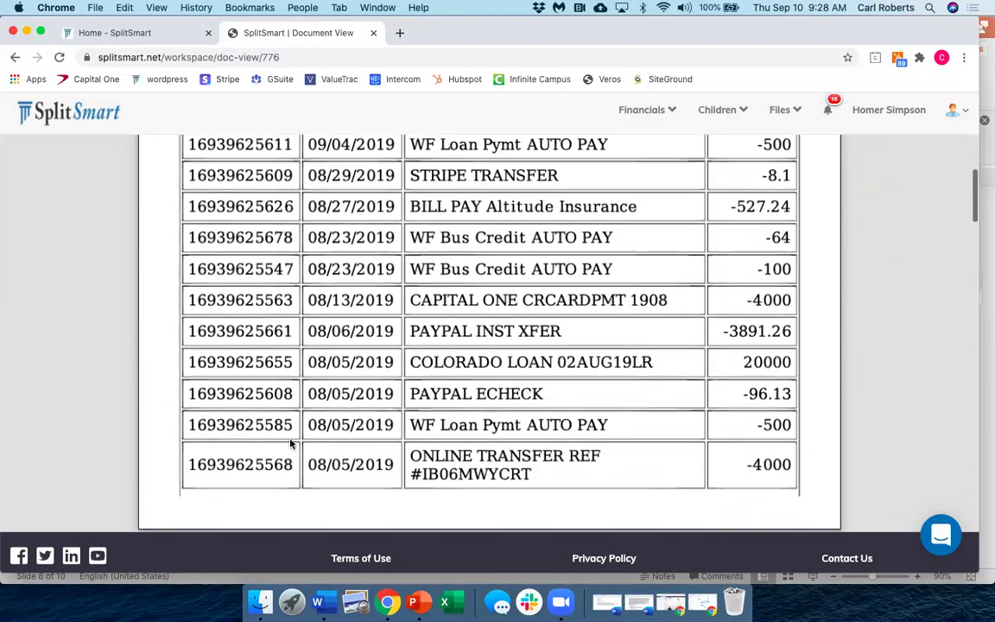
{"action": "scroll", "coordinate": [290, 444], "scroll_direction": "up", "scroll_amount": 3}
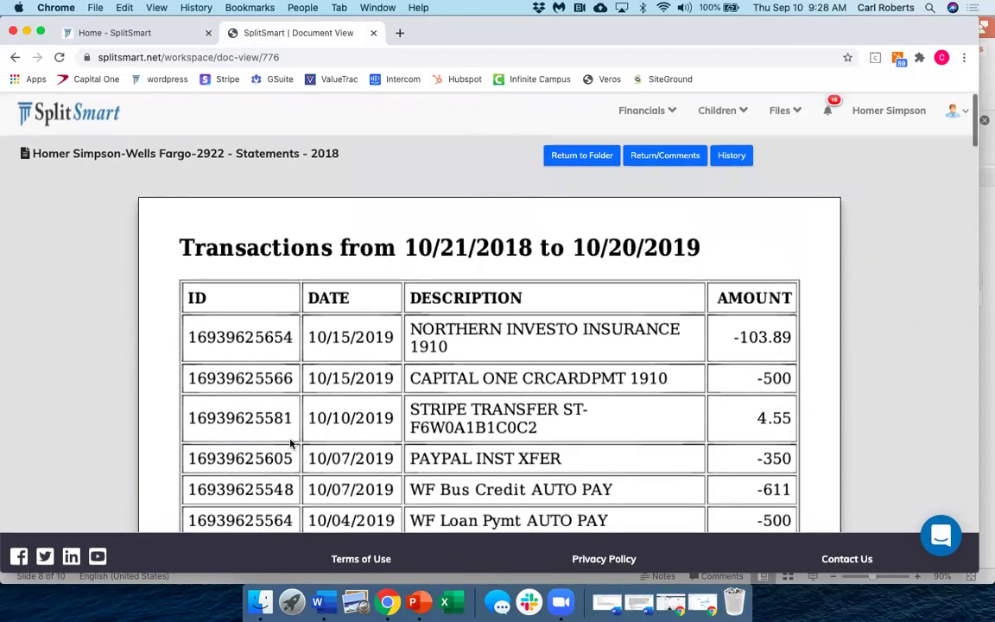
Return from the statement to the Intake page and expand Assets and its Bank, Checking or Savings Accounts category.
{"action": "left_click", "coordinate": [579, 158]}
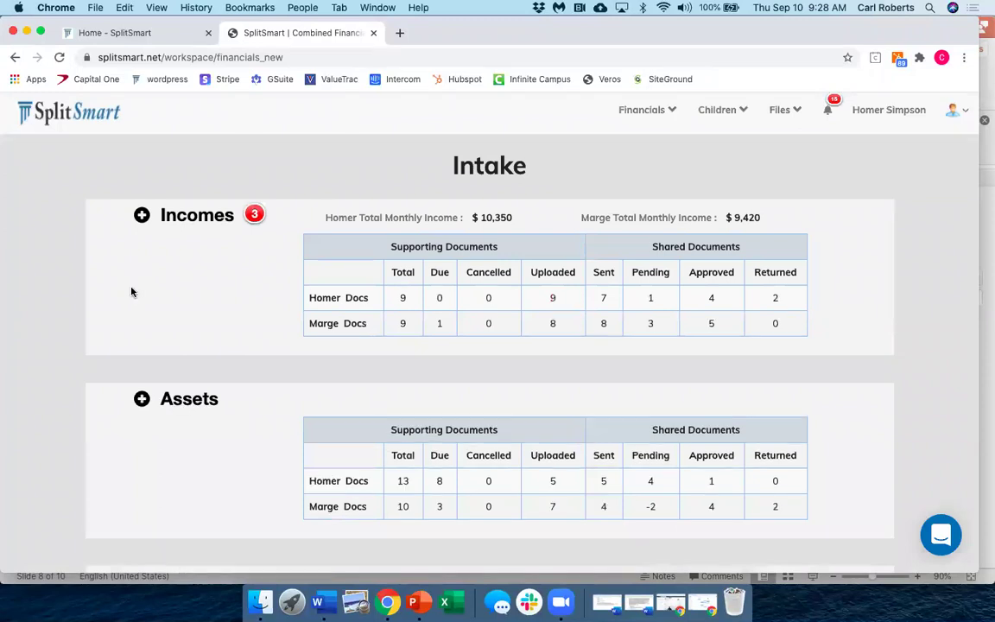
{"action": "scroll", "coordinate": [130, 276], "scroll_direction": "down", "scroll_amount": 2}
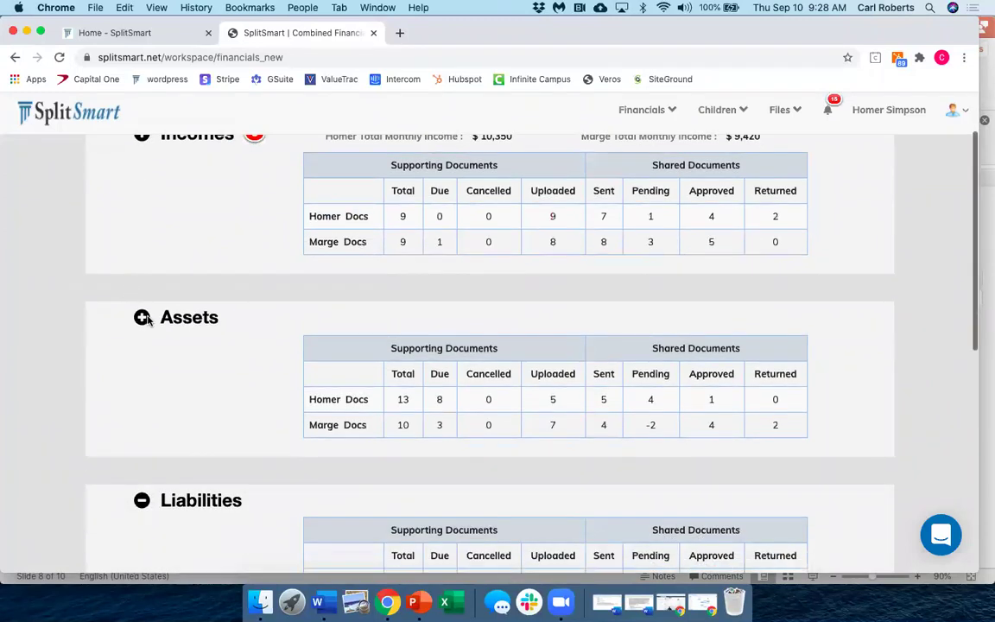
{"action": "left_click", "coordinate": [142, 319]}
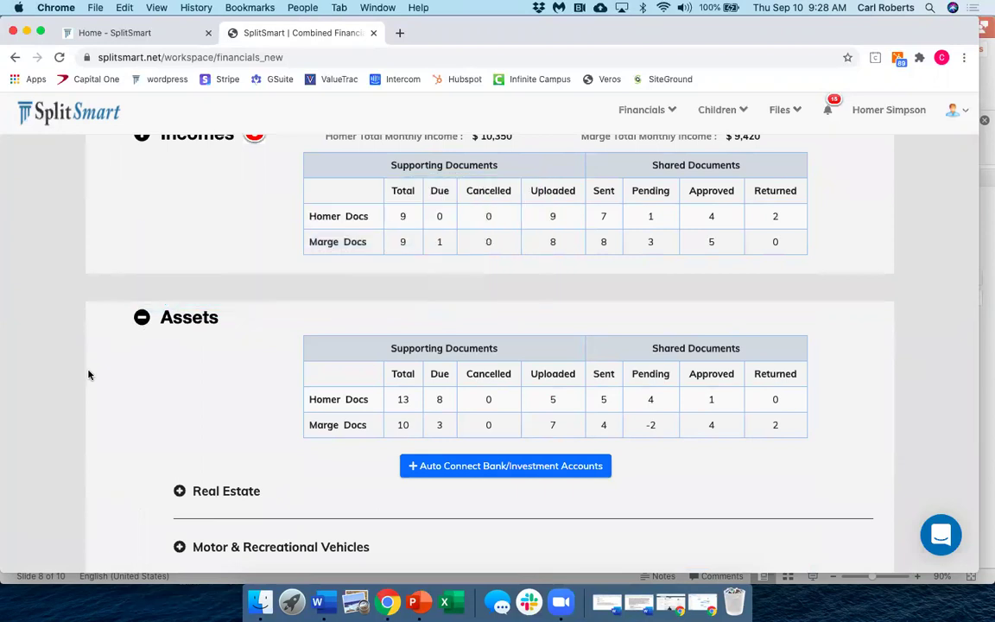
{"action": "scroll", "coordinate": [88, 374], "scroll_direction": "down", "scroll_amount": 2}
{"action": "scroll", "coordinate": [88, 374], "scroll_direction": "down", "scroll_amount": 3}
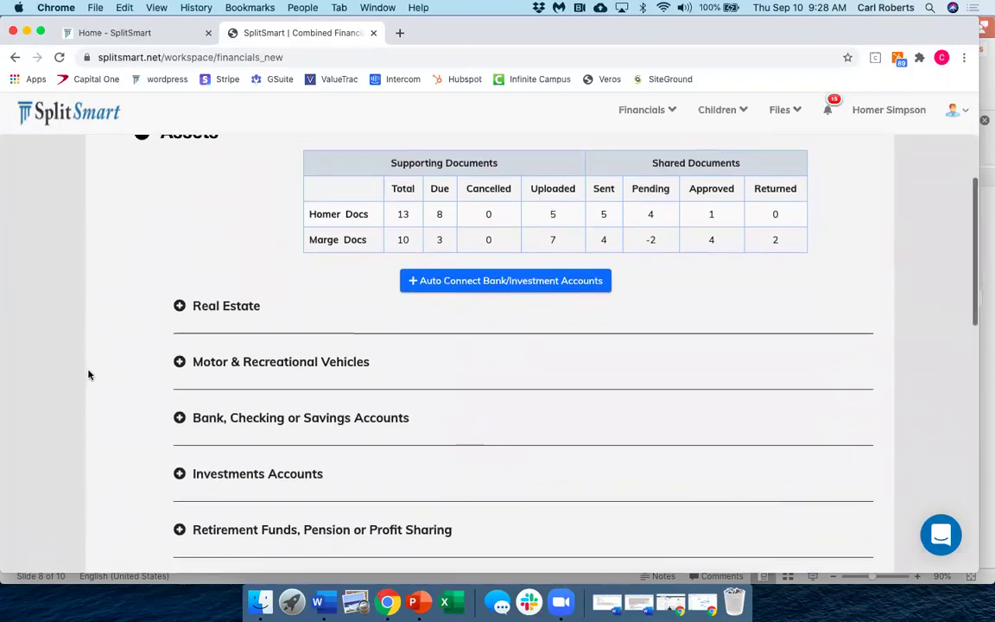
{"action": "left_click", "coordinate": [180, 419]}
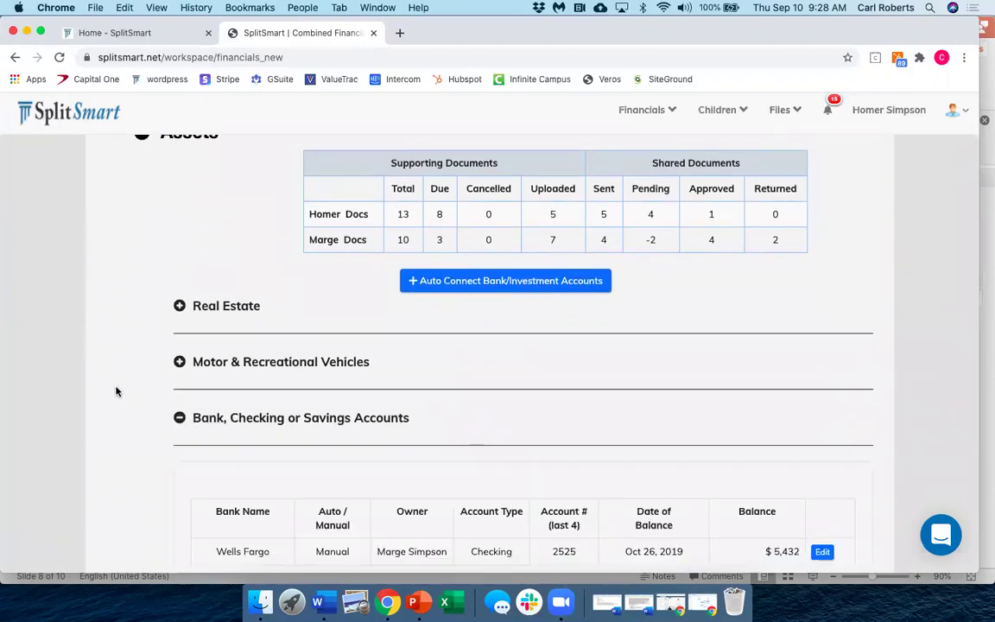
Compare the manual and auto-connected bank accounts with their statement documents, and collapse the Bank, Checking or Savings Accounts category.
{"action": "scroll", "coordinate": [116, 392], "scroll_direction": "down", "scroll_amount": 5}
{"action": "scroll", "coordinate": [116, 392], "scroll_direction": "down", "scroll_amount": 1}
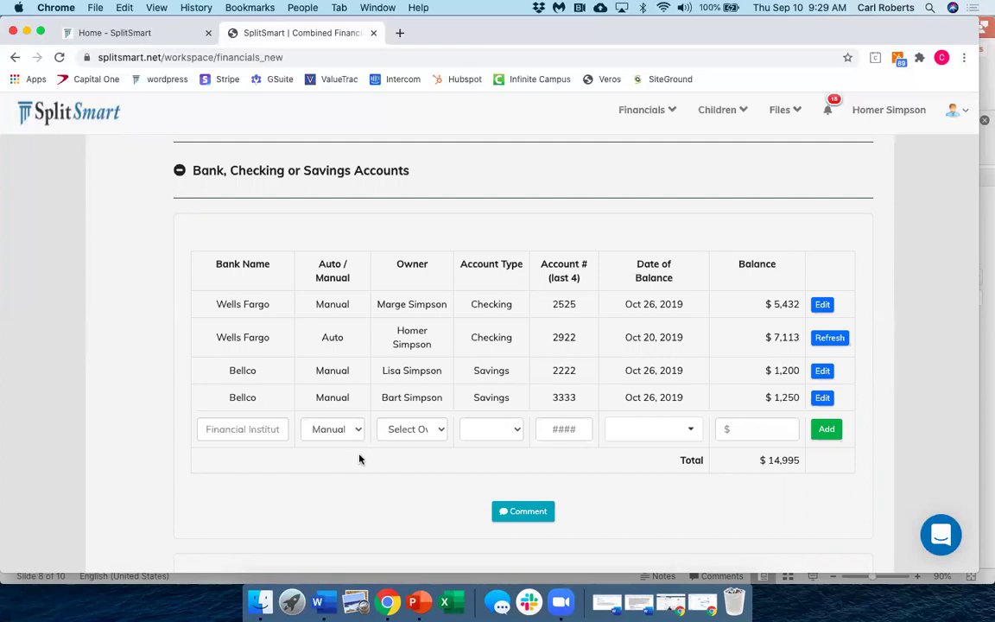
{"action": "scroll", "coordinate": [359, 458], "scroll_direction": "down", "scroll_amount": 5}
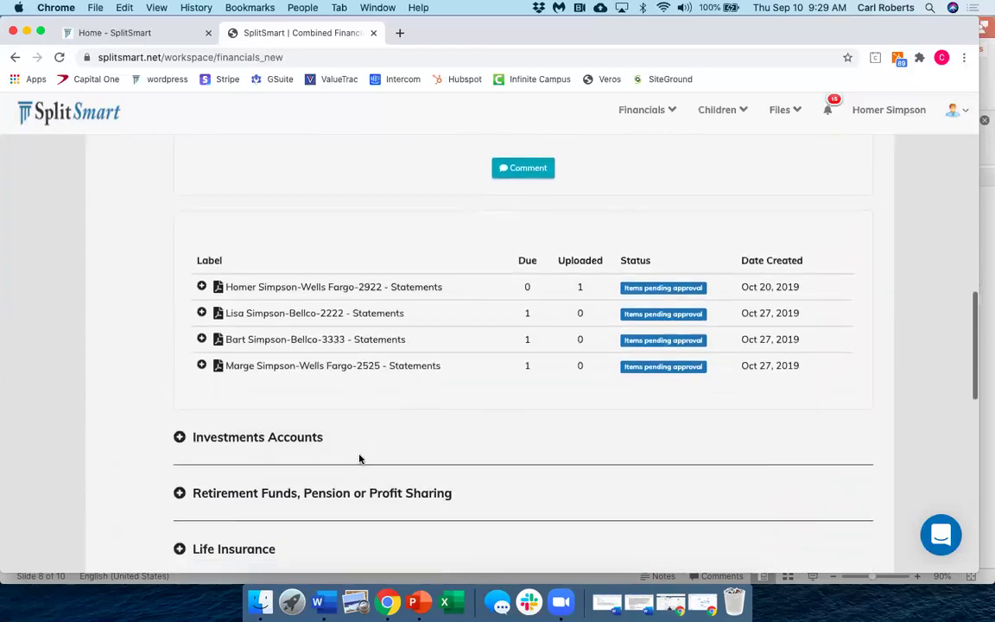
{"action": "scroll", "coordinate": [360, 458], "scroll_direction": "up", "scroll_amount": 1}
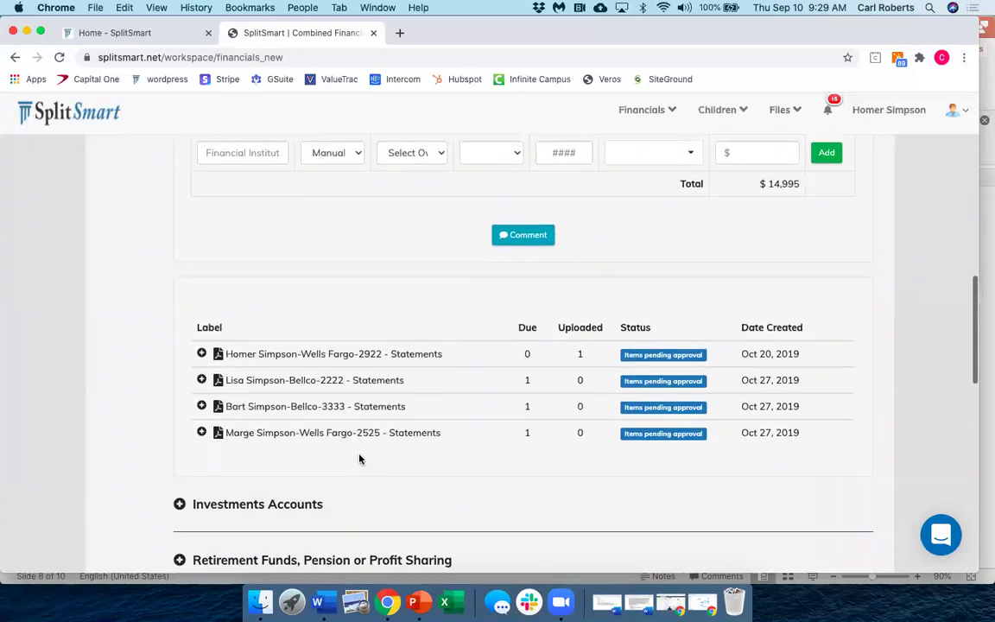
{"action": "scroll", "coordinate": [359, 458], "scroll_direction": "up", "scroll_amount": 1}
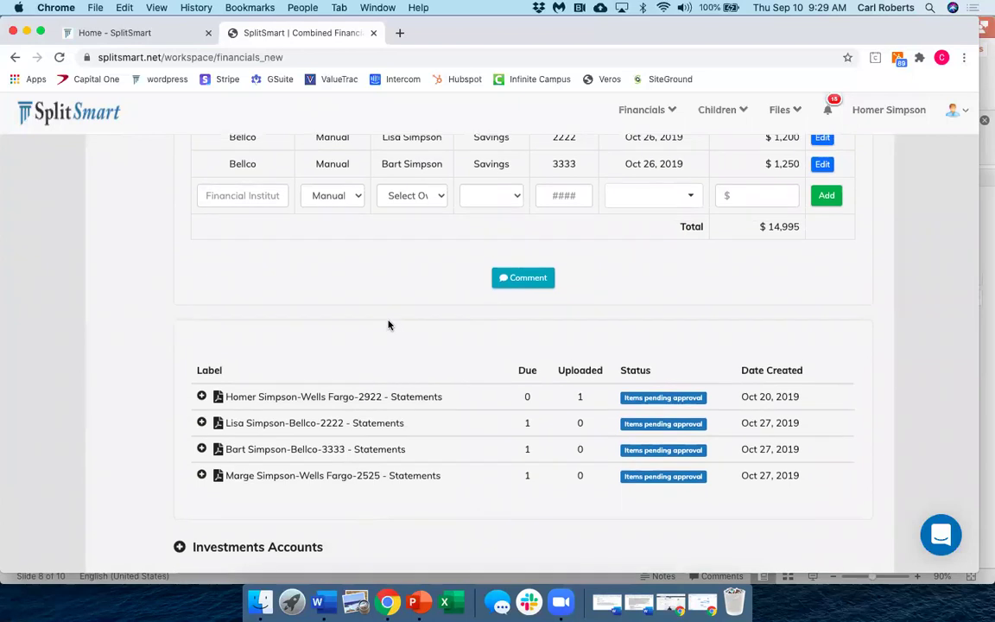
{"action": "scroll", "coordinate": [389, 324], "scroll_direction": "up", "scroll_amount": 3}
{"action": "scroll", "coordinate": [388, 325], "scroll_direction": "up", "scroll_amount": 3}
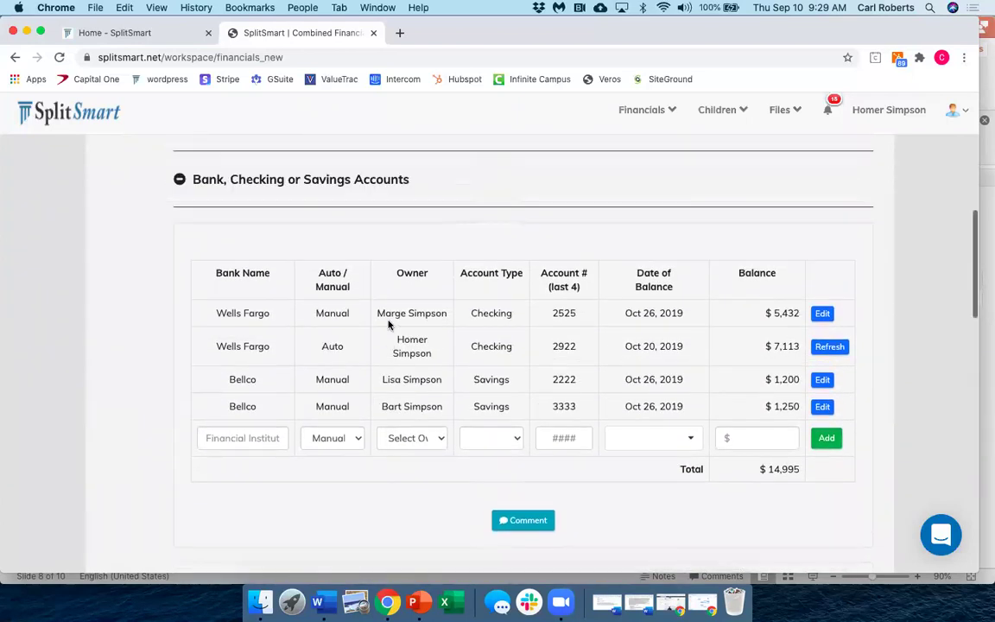
{"action": "scroll", "coordinate": [389, 325], "scroll_direction": "up", "scroll_amount": 5}
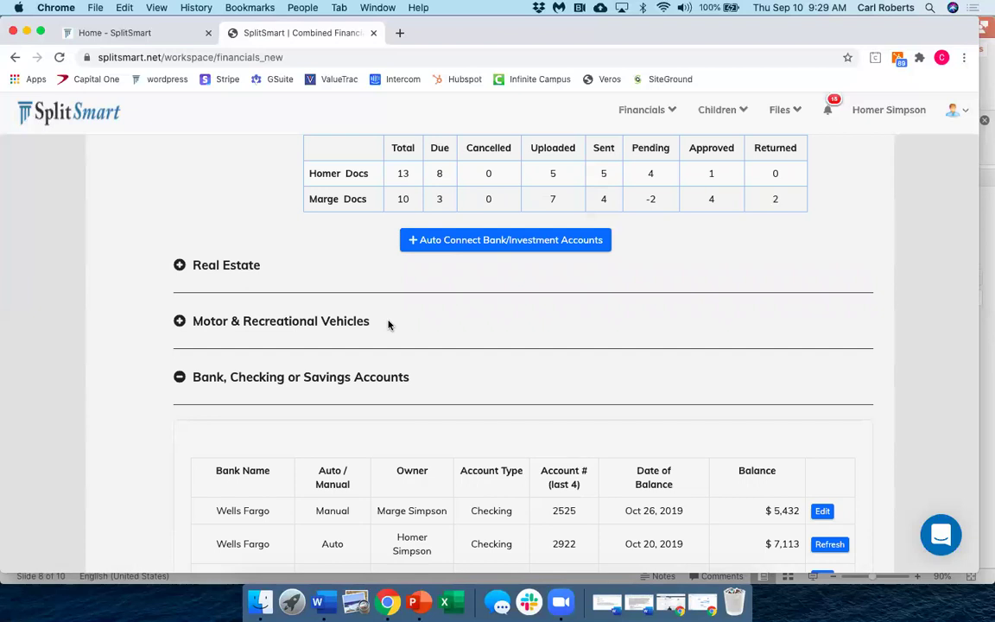
{"action": "left_click", "coordinate": [179, 377]}
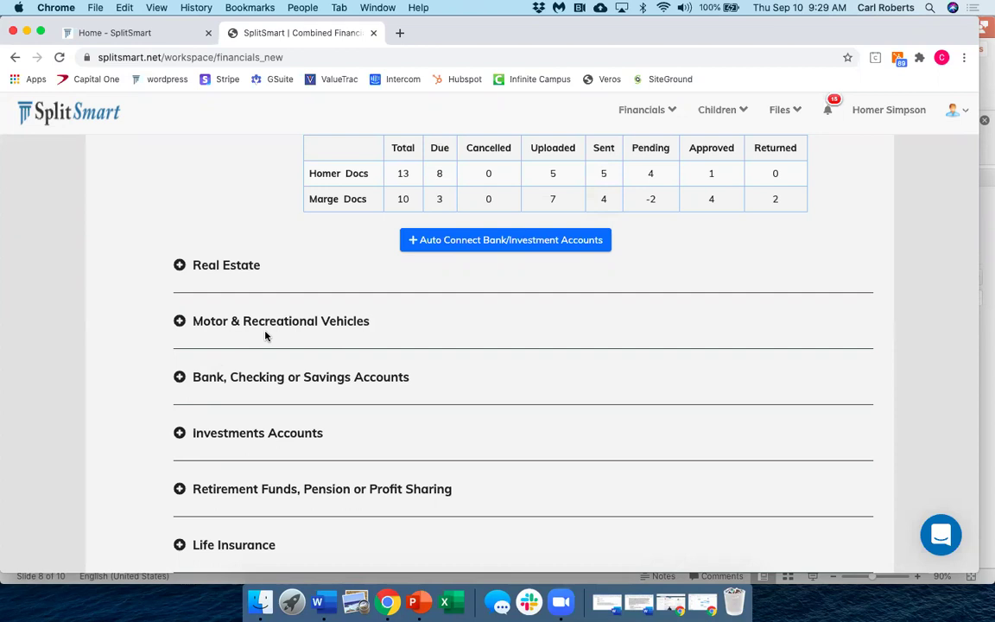
Expand Real Estate and review each property's owner, lender, amount owed and both spouses' estimated values, plus the supporting documents.
{"action": "scroll", "coordinate": [266, 336], "scroll_direction": "up", "scroll_amount": 2}
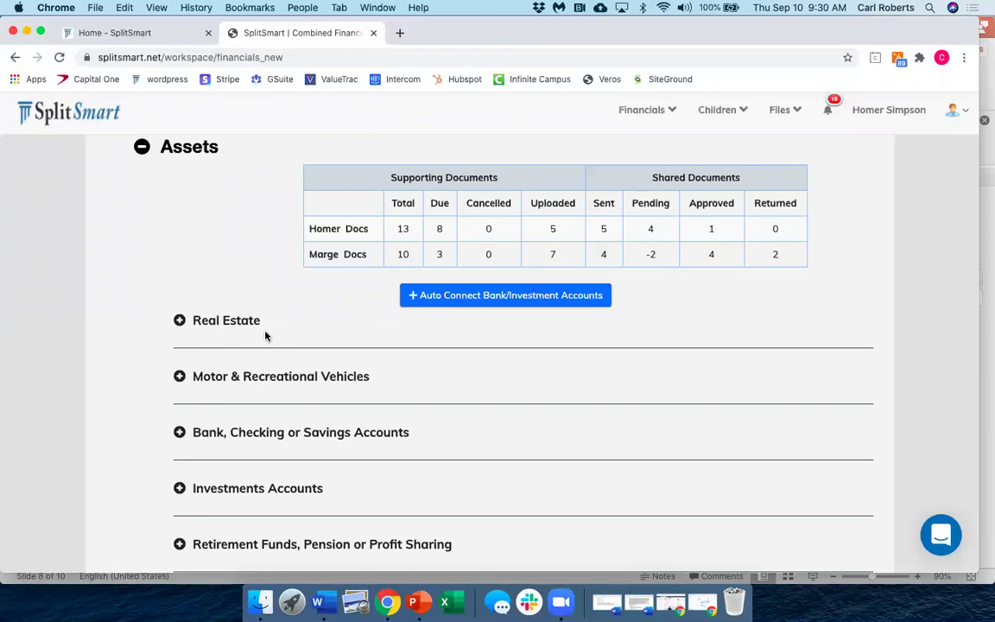
{"action": "left_click", "coordinate": [179, 321]}
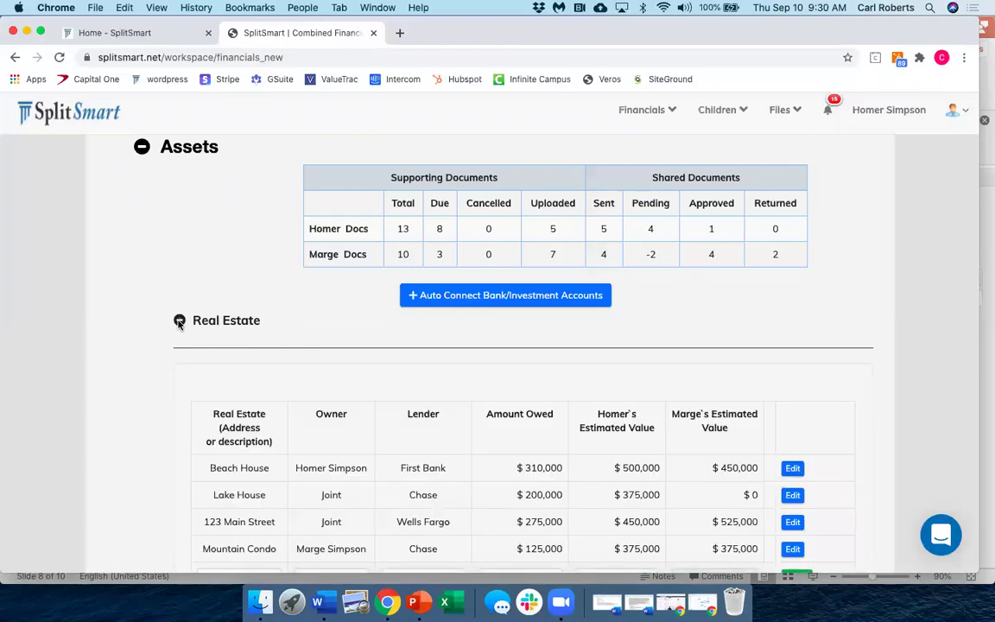
{"action": "scroll", "coordinate": [179, 323], "scroll_direction": "down", "scroll_amount": 4}
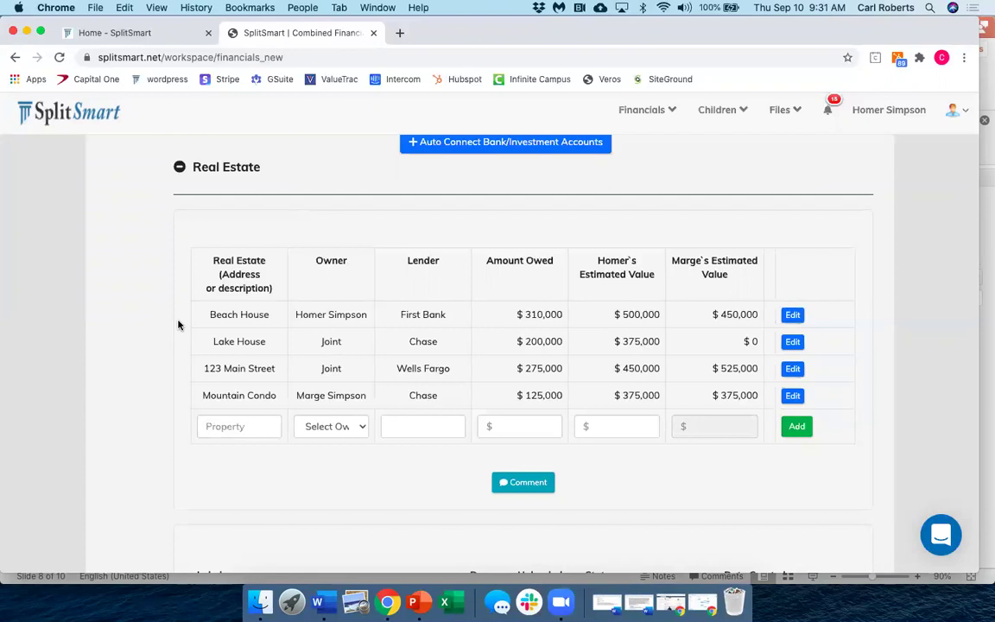
{"action": "scroll", "coordinate": [179, 325], "scroll_direction": "down", "scroll_amount": 2}
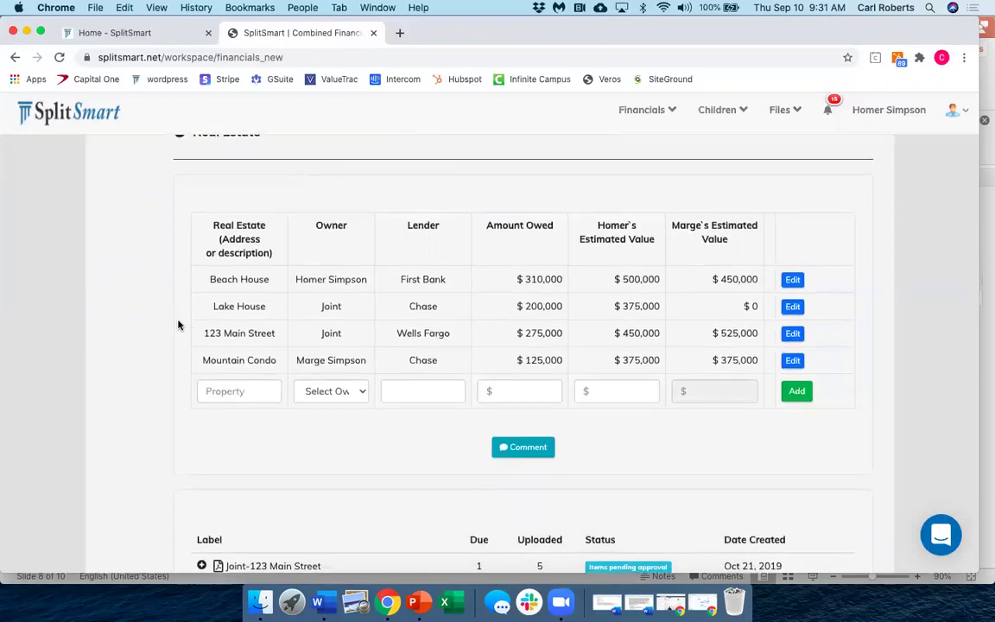
{"action": "scroll", "coordinate": [179, 324], "scroll_direction": "down", "scroll_amount": 4}
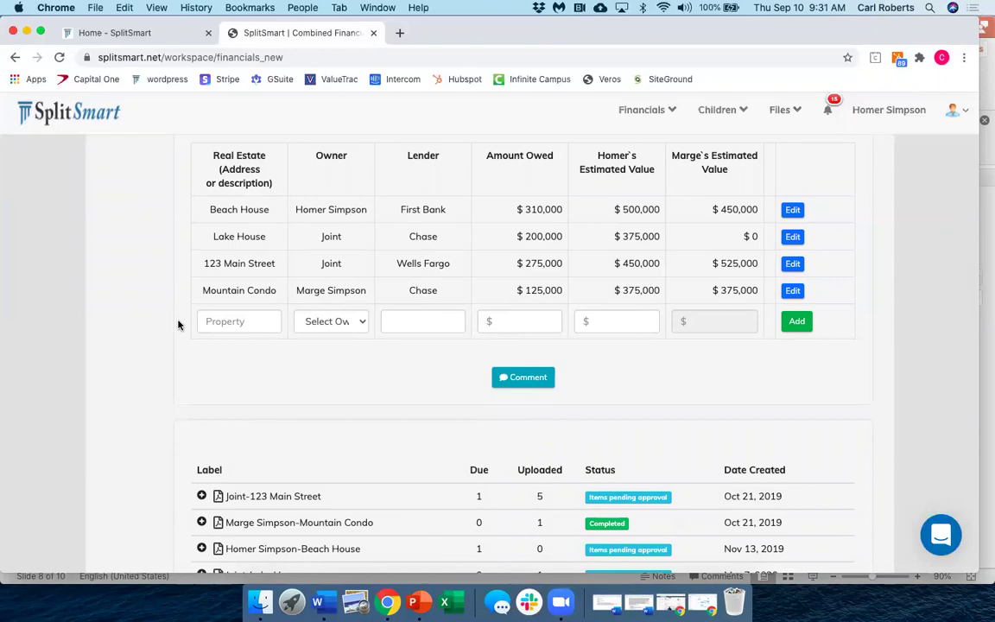
{"action": "scroll", "coordinate": [177, 325], "scroll_direction": "down", "scroll_amount": 3}
{"action": "scroll", "coordinate": [178, 324], "scroll_direction": "down", "scroll_amount": 2}
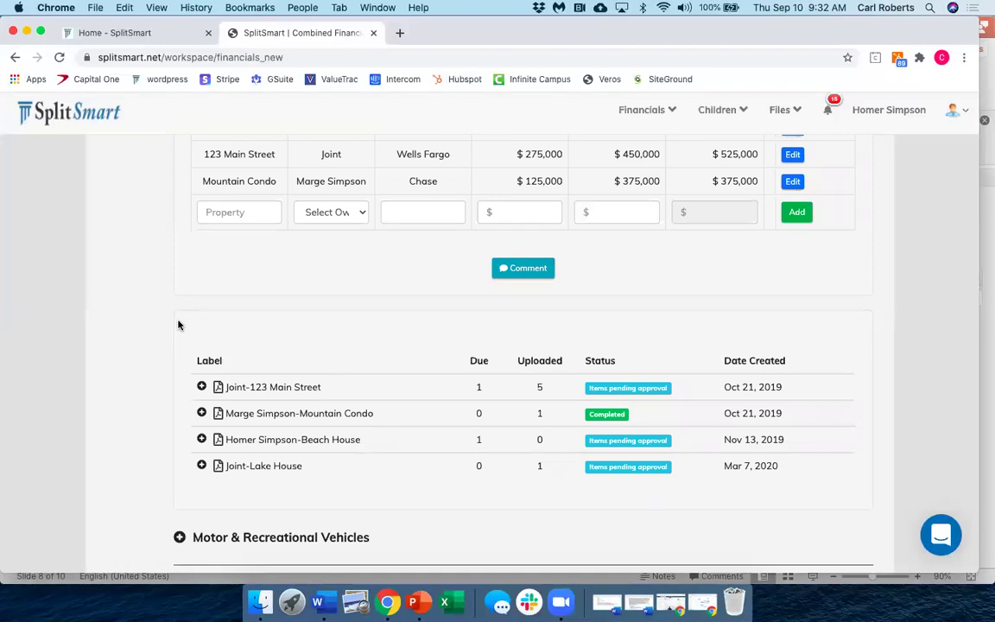
{"action": "scroll", "coordinate": [178, 325], "scroll_direction": "up", "scroll_amount": 2}
{"action": "scroll", "coordinate": [178, 325], "scroll_direction": "up", "scroll_amount": 2}
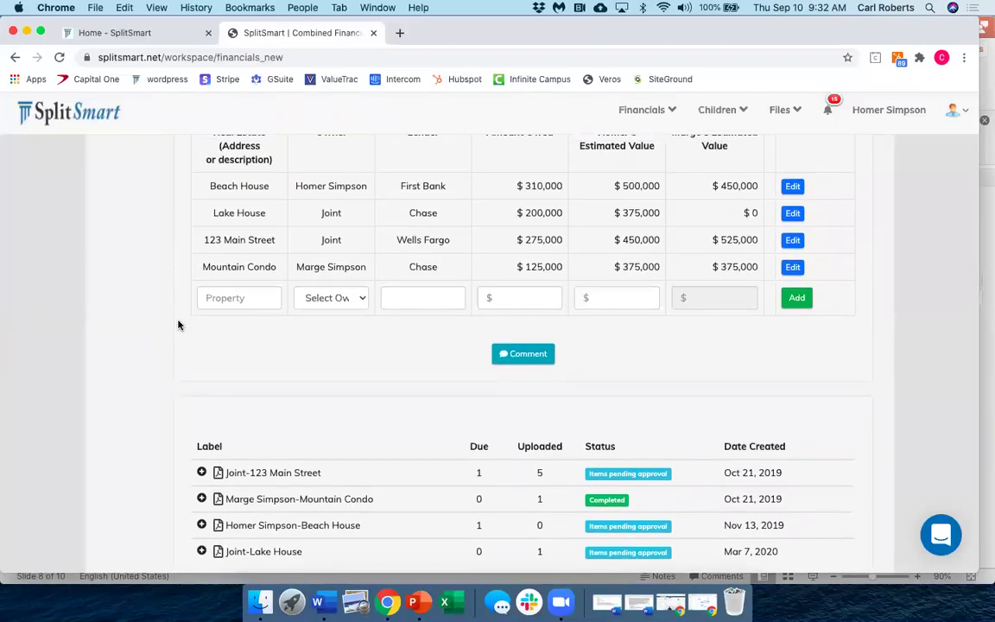
{"action": "scroll", "coordinate": [178, 325], "scroll_direction": "up", "scroll_amount": 2}
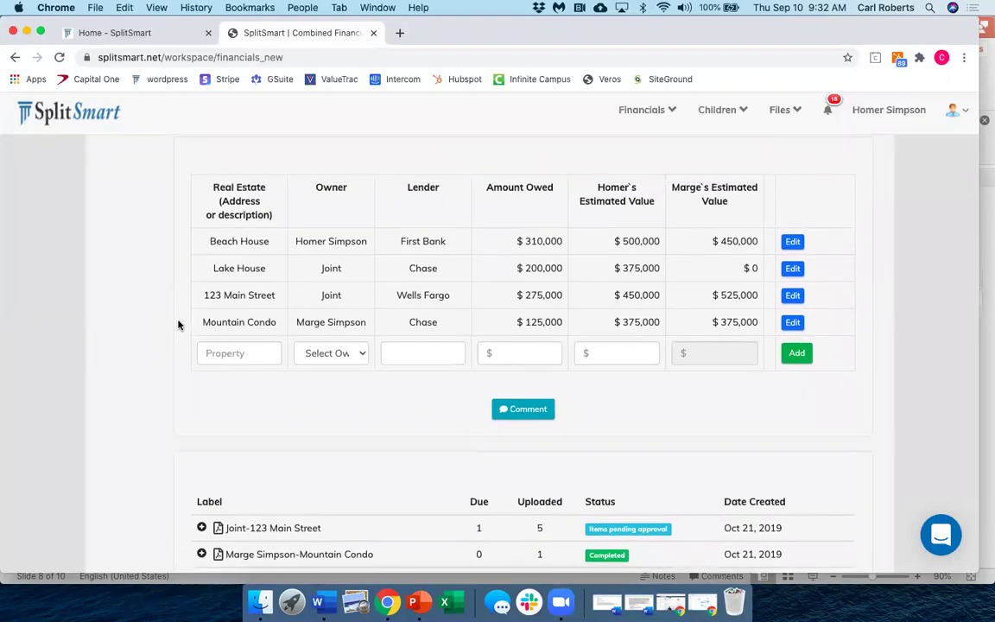
Compare the two spouses' estimated values for each property in the Real Estate table.
{"action": "scroll", "coordinate": [178, 325], "scroll_direction": "up", "scroll_amount": 2}
{"action": "scroll", "coordinate": [178, 324], "scroll_direction": "up", "scroll_amount": 1}
{"action": "scroll", "coordinate": [178, 325], "scroll_direction": "down", "scroll_amount": 1}
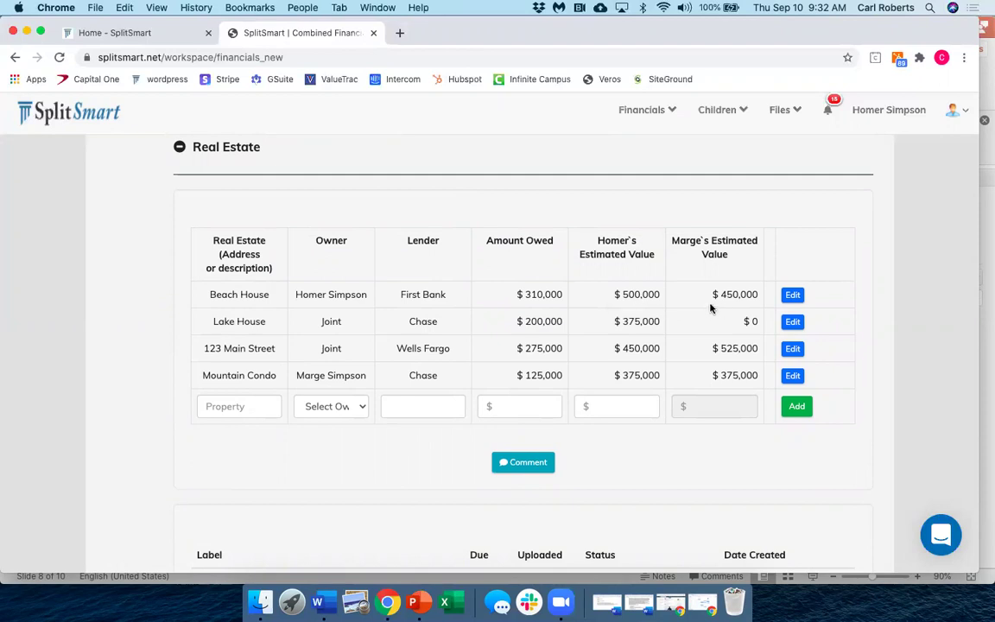
{"action": "scroll", "coordinate": [628, 313], "scroll_direction": "down", "scroll_amount": 3}
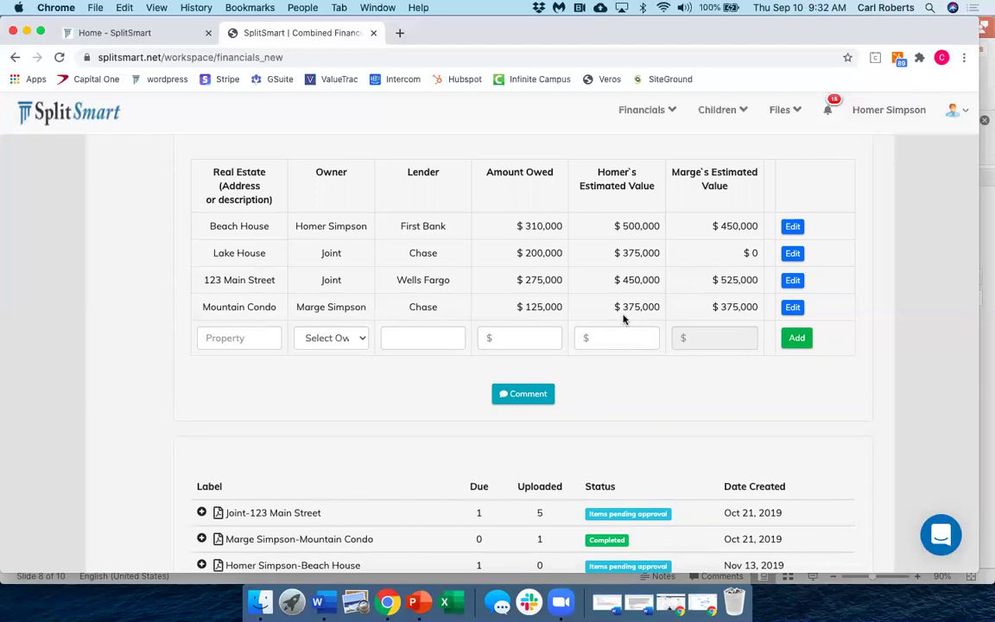
{"action": "scroll", "coordinate": [638, 384], "scroll_direction": "down", "scroll_amount": 3}
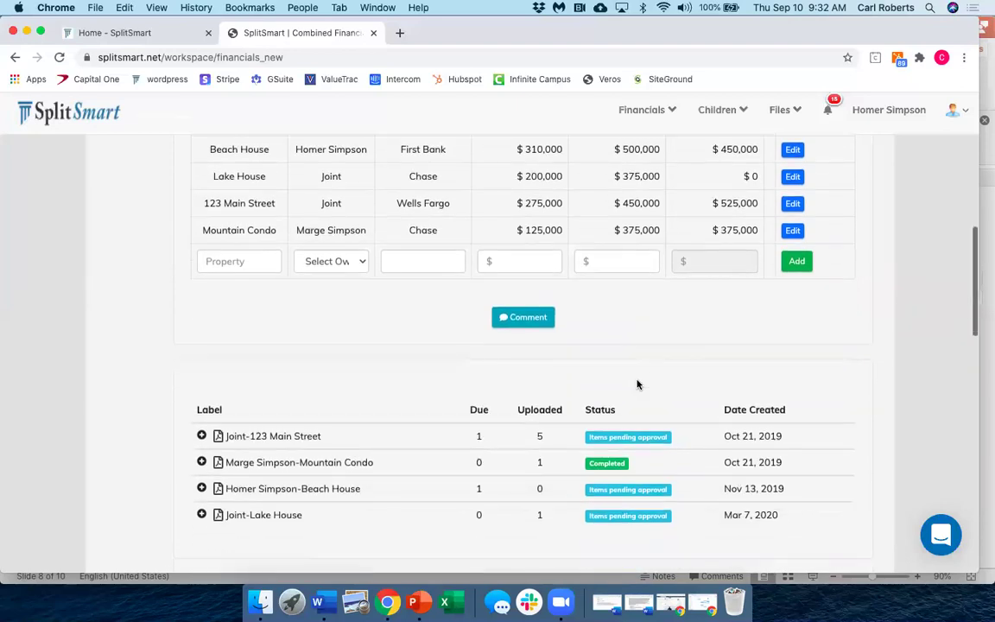
Expand the first jointly owned property's document entry under Real Estate, review its files and approval statuses, and collapse it again.
{"action": "left_click", "coordinate": [202, 436]}
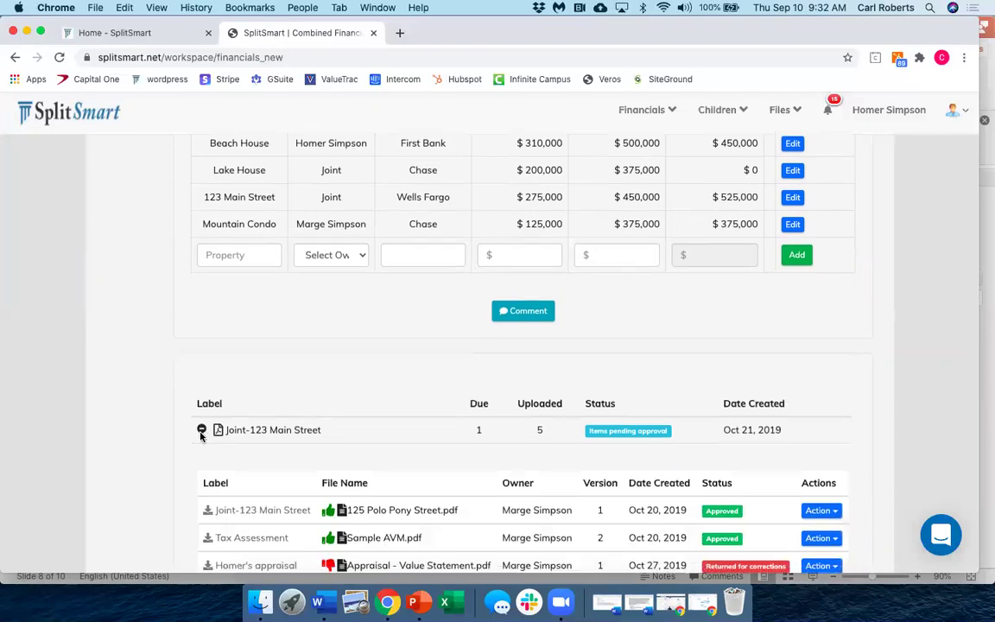
{"action": "scroll", "coordinate": [200, 437], "scroll_direction": "down", "scroll_amount": 3}
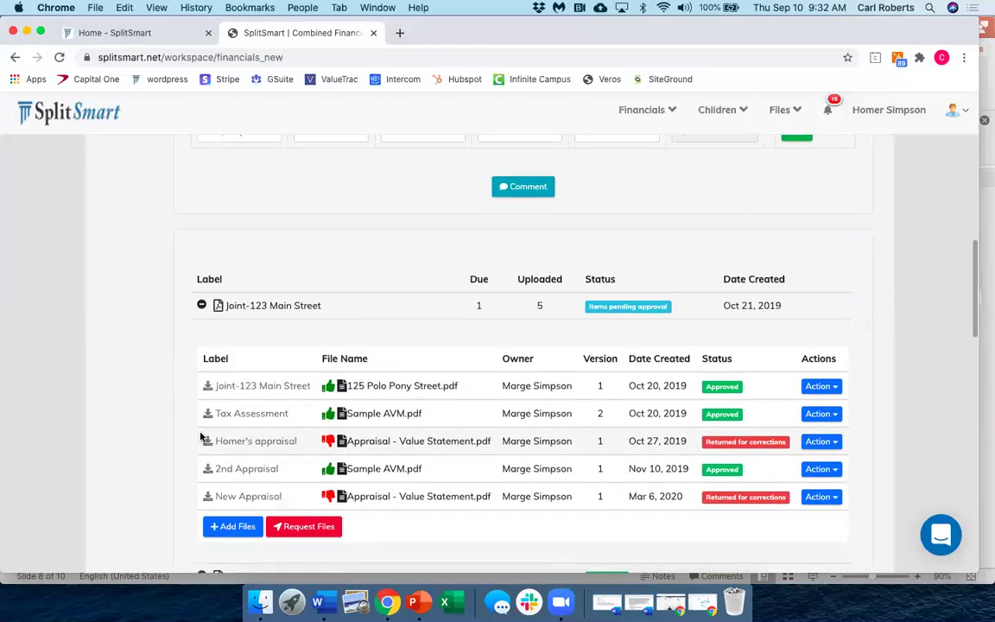
{"action": "scroll", "coordinate": [136, 435], "scroll_direction": "down", "scroll_amount": 1}
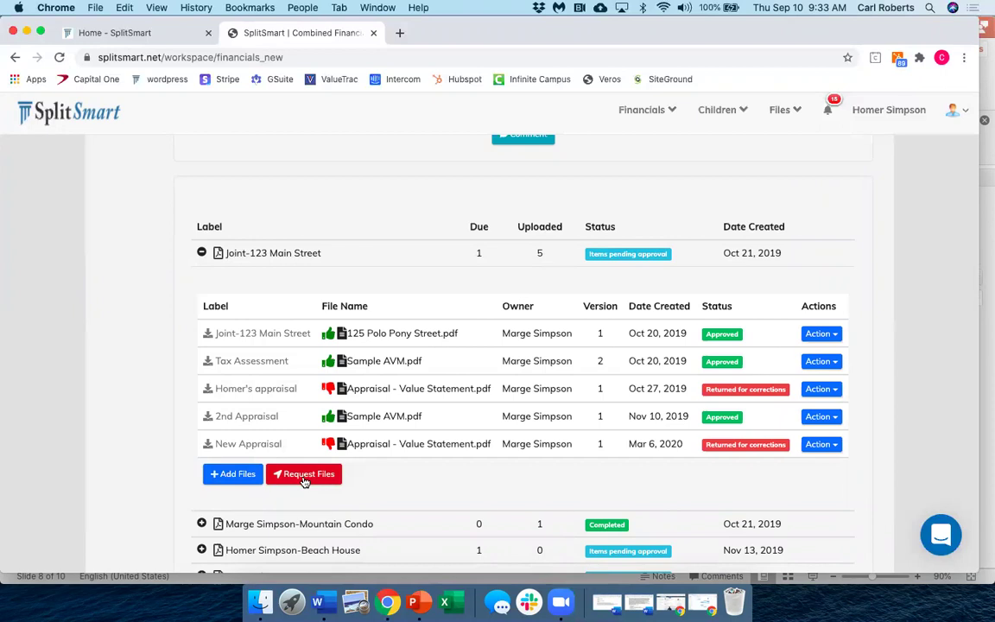
{"action": "scroll", "coordinate": [133, 435], "scroll_direction": "up", "scroll_amount": 3}
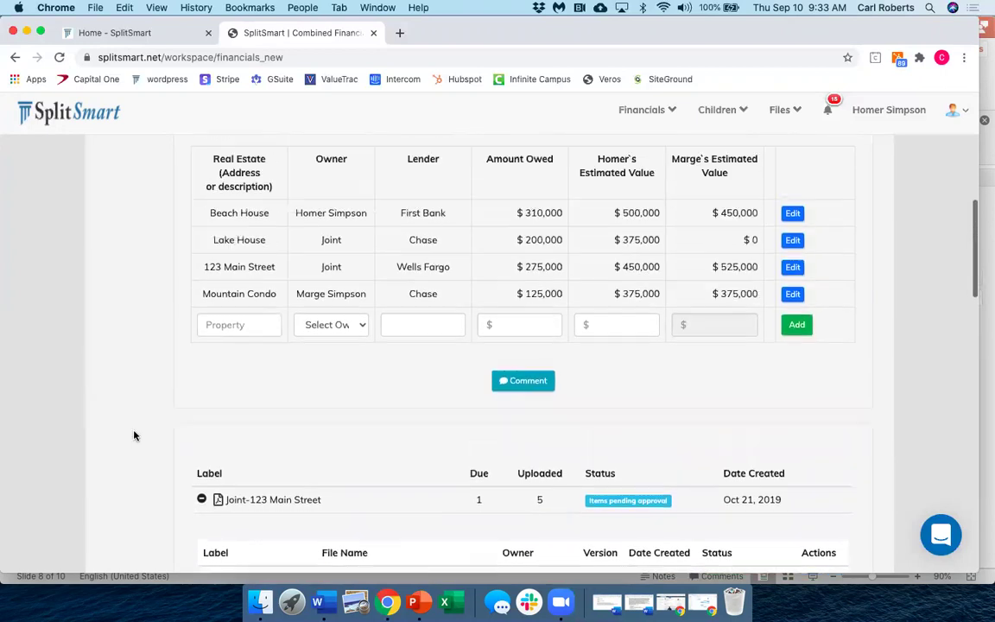
{"action": "scroll", "coordinate": [134, 435], "scroll_direction": "up", "scroll_amount": 3}
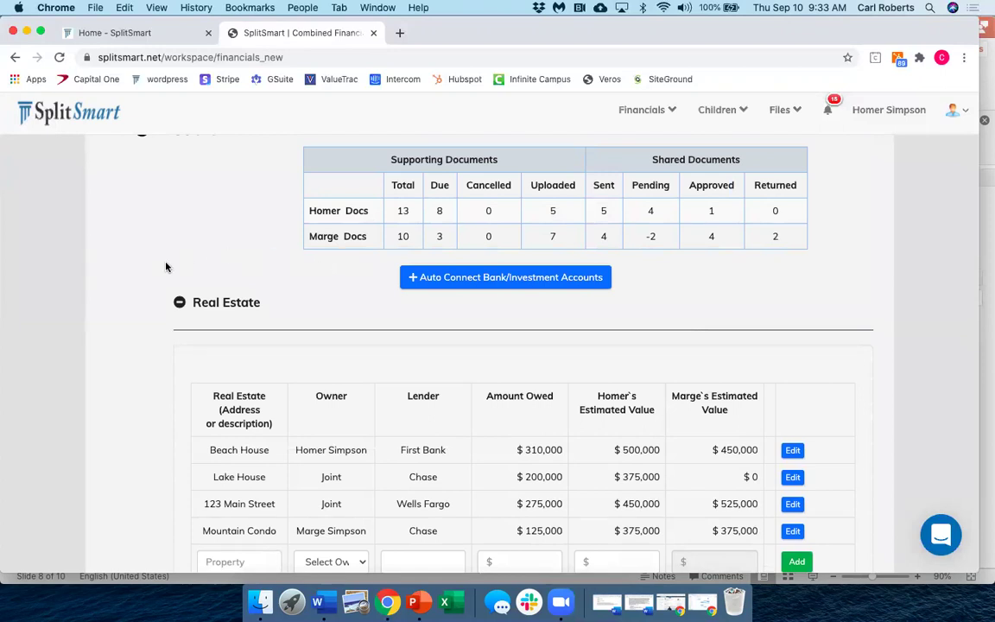
{"action": "scroll", "coordinate": [166, 266], "scroll_direction": "down", "scroll_amount": 3}
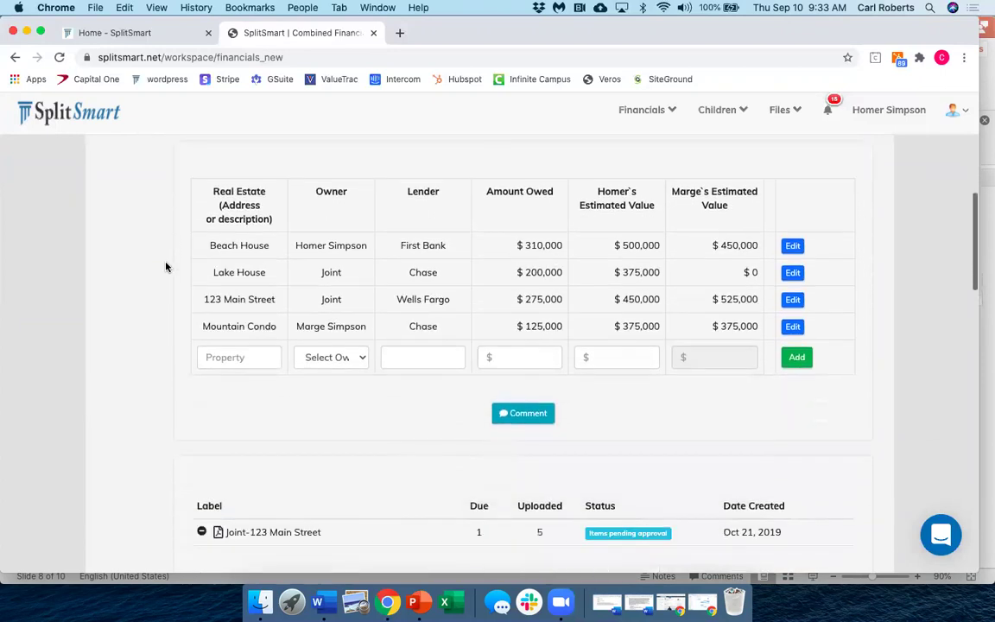
{"action": "scroll", "coordinate": [165, 266], "scroll_direction": "down", "scroll_amount": 2}
{"action": "scroll", "coordinate": [166, 266], "scroll_direction": "down", "scroll_amount": 2}
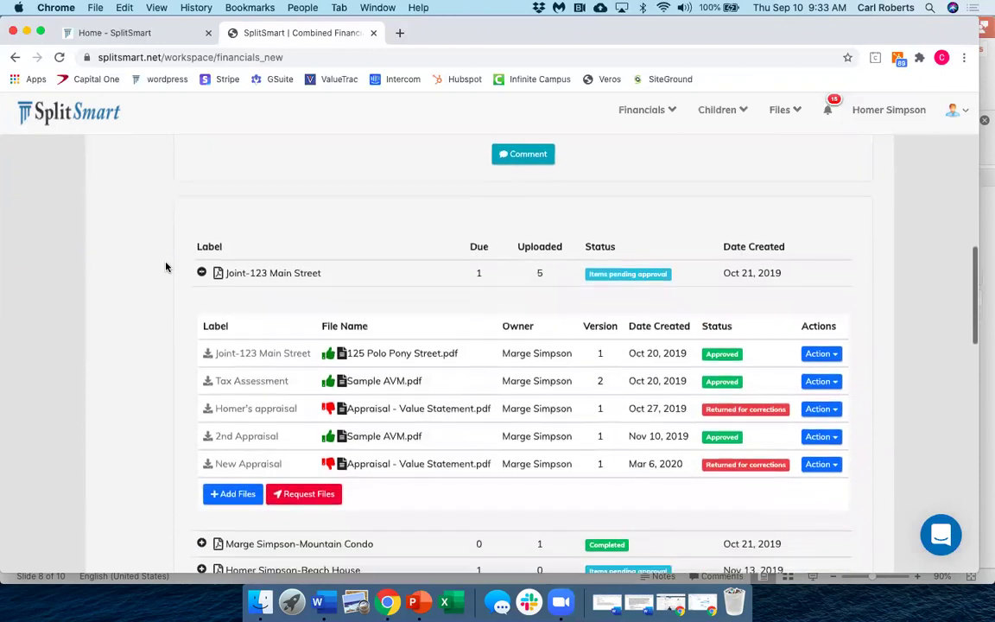
{"action": "scroll", "coordinate": [165, 266], "scroll_direction": "down", "scroll_amount": 1}
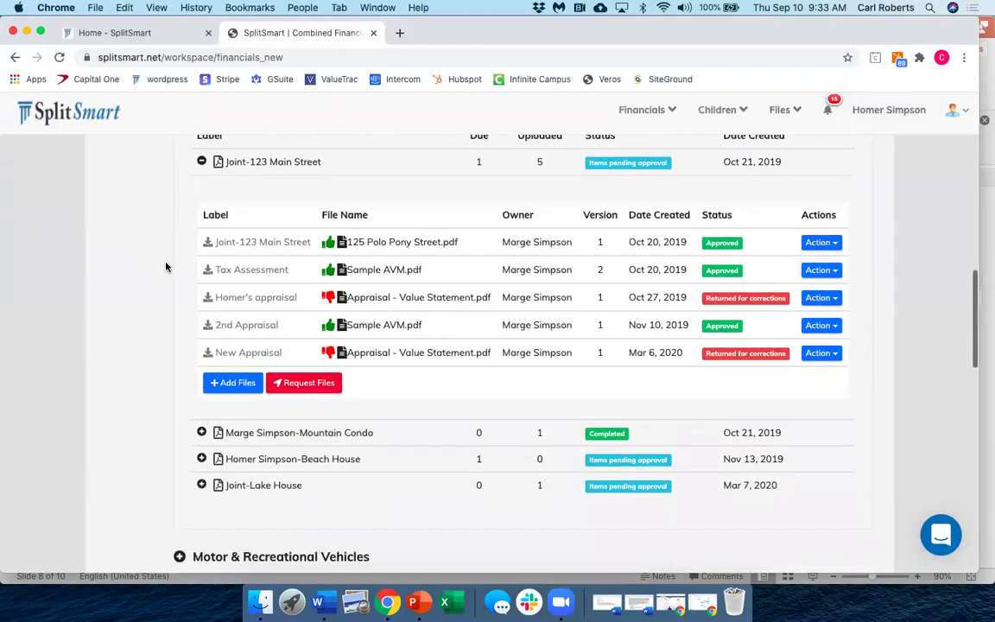
{"action": "left_click", "coordinate": [201, 161]}
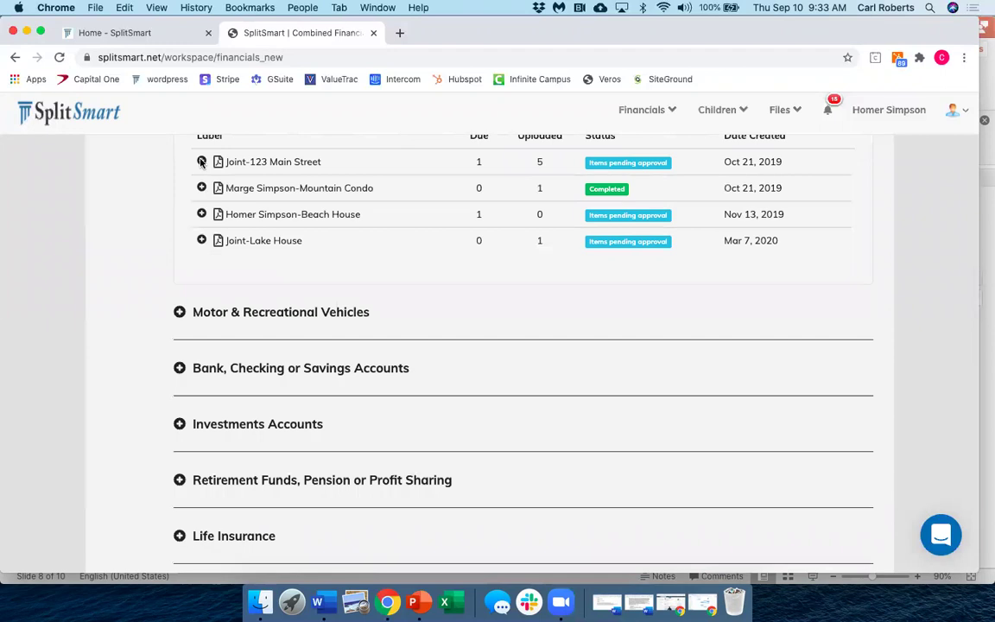
Expand Motor & Recreational Vehicles, review its vehicles and supporting documents, and view its Comments window before closing it.
{"action": "left_click", "coordinate": [179, 314]}
{"action": "scroll", "coordinate": [179, 315], "scroll_direction": "down", "scroll_amount": 7}
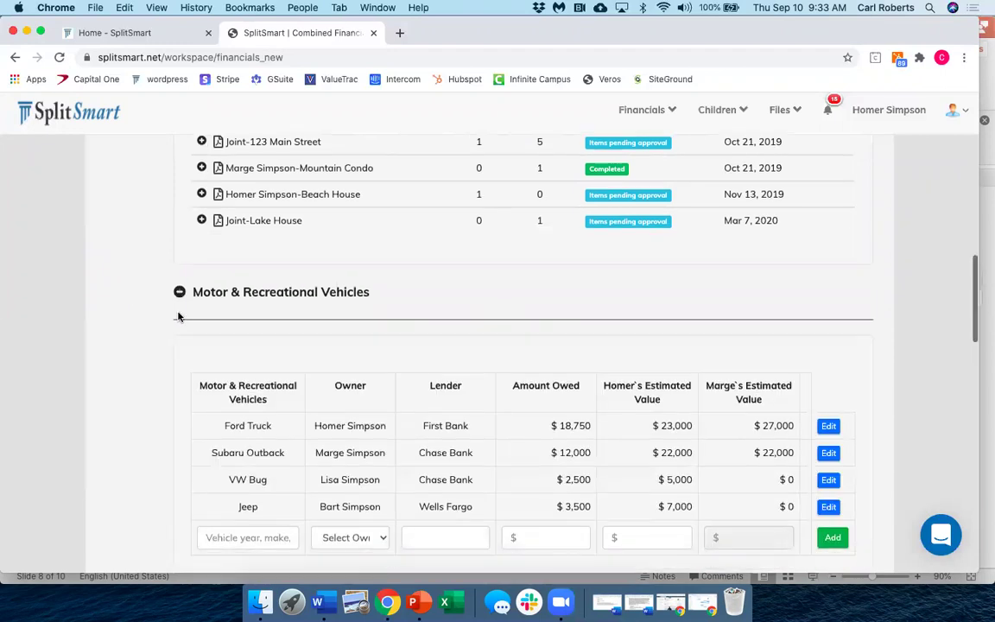
{"action": "scroll", "coordinate": [178, 315], "scroll_direction": "down", "scroll_amount": 3}
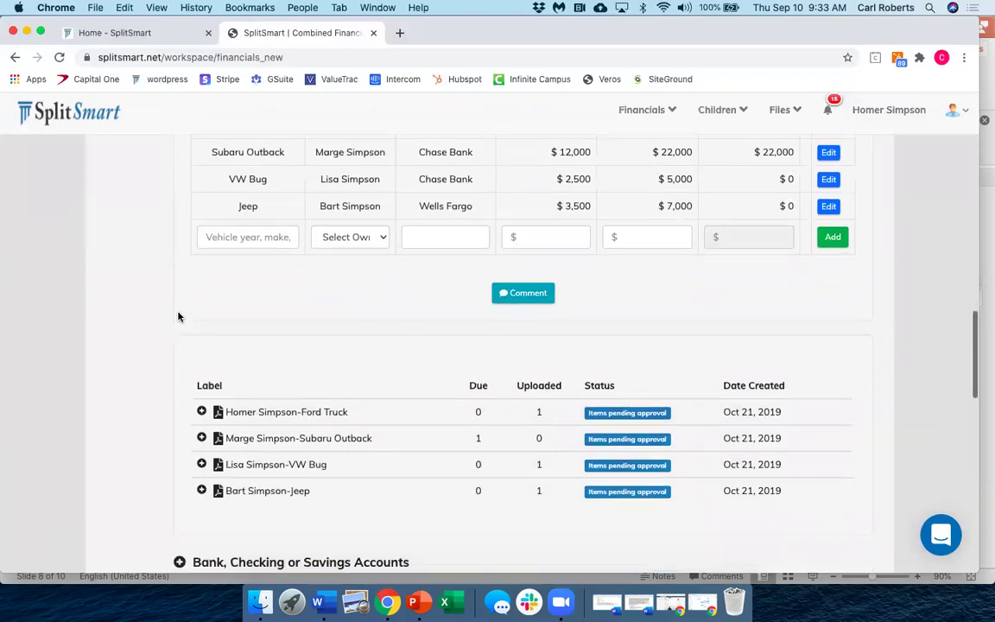
{"action": "left_click", "coordinate": [532, 186]}
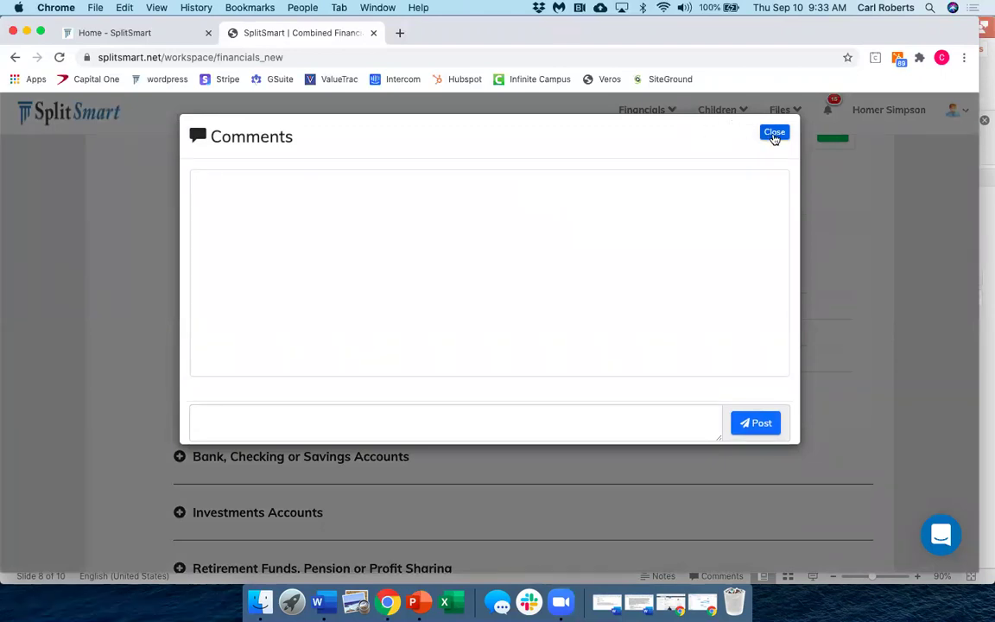
{"action": "left_click", "coordinate": [775, 134]}
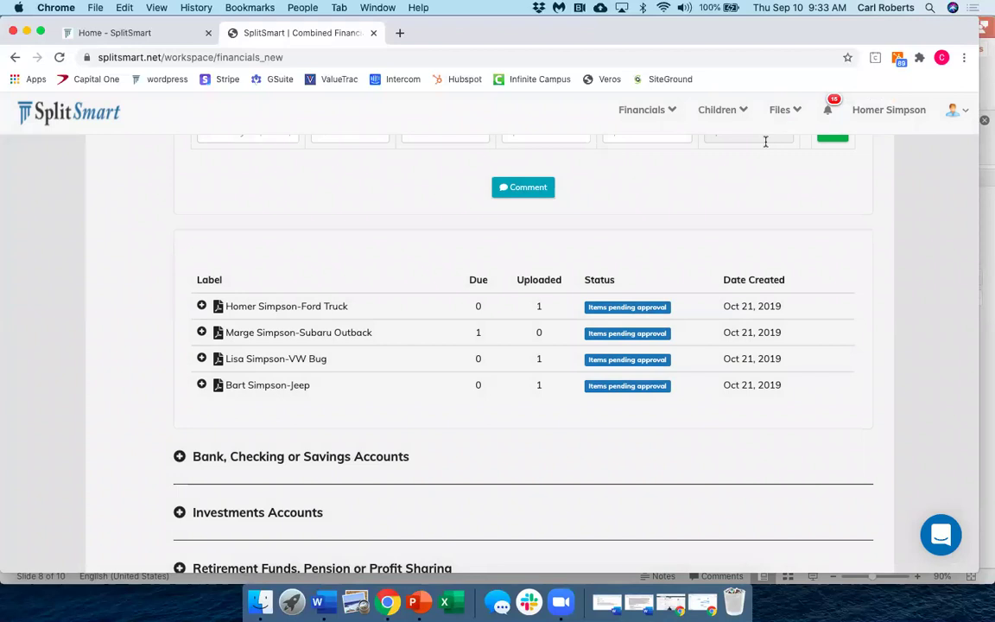
Expand Other Assets and review its listed business interest, both spouses' estimated values and the supporting document entry.
{"action": "scroll", "coordinate": [748, 238], "scroll_direction": "down", "scroll_amount": 2}
{"action": "scroll", "coordinate": [747, 239], "scroll_direction": "down", "scroll_amount": 5}
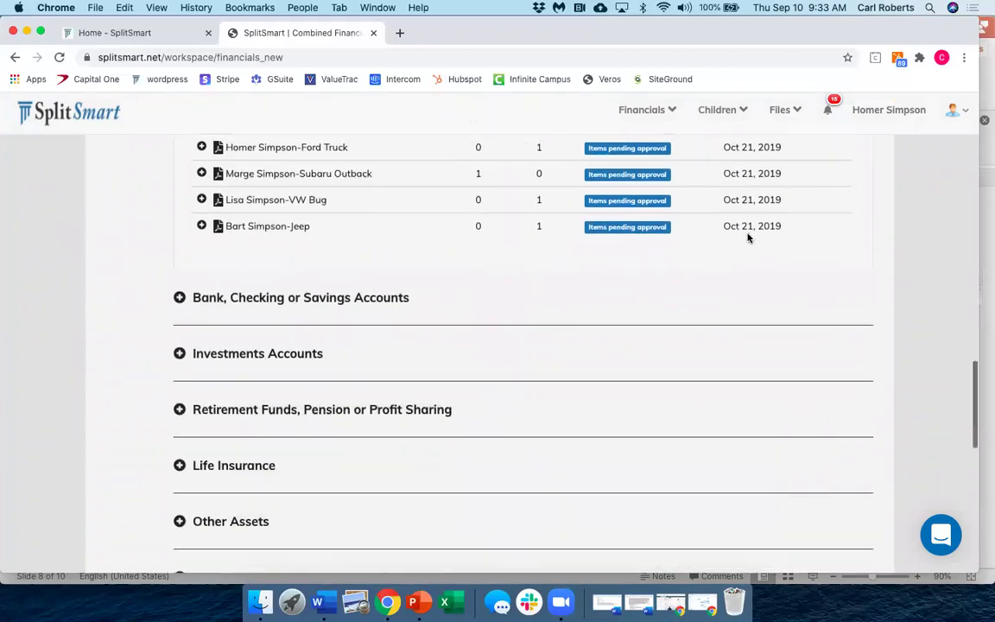
{"action": "scroll", "coordinate": [748, 238], "scroll_direction": "down", "scroll_amount": 1}
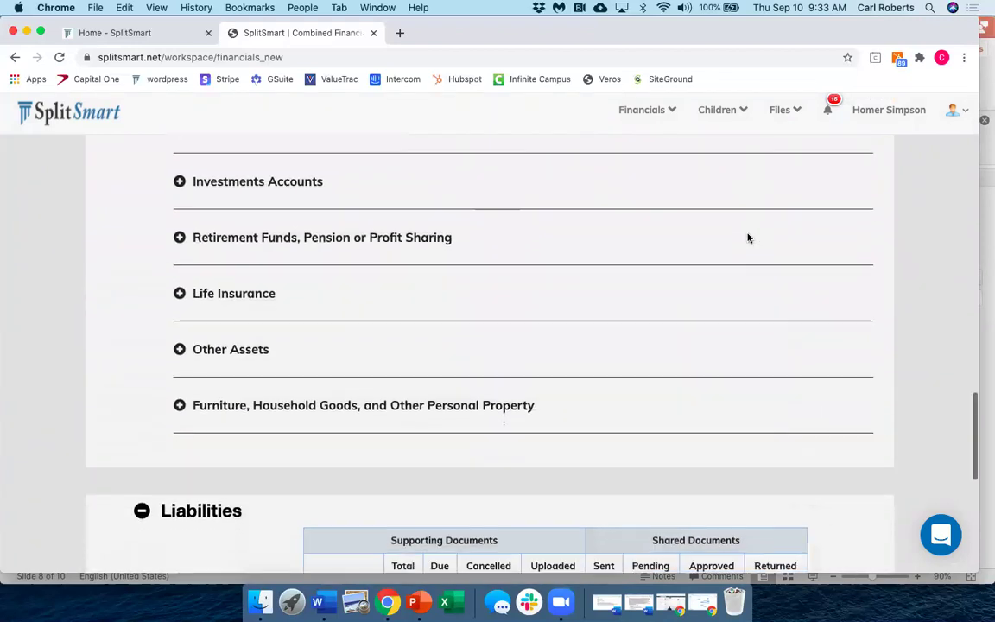
{"action": "left_click", "coordinate": [180, 349]}
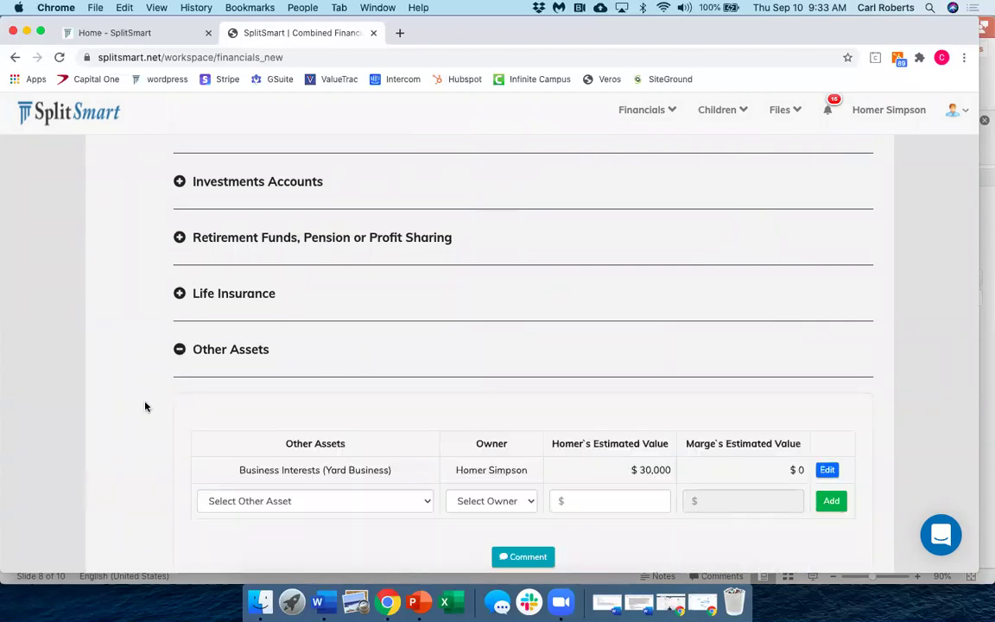
{"action": "scroll", "coordinate": [145, 406], "scroll_direction": "down", "scroll_amount": 2}
{"action": "scroll", "coordinate": [145, 405], "scroll_direction": "down", "scroll_amount": 2}
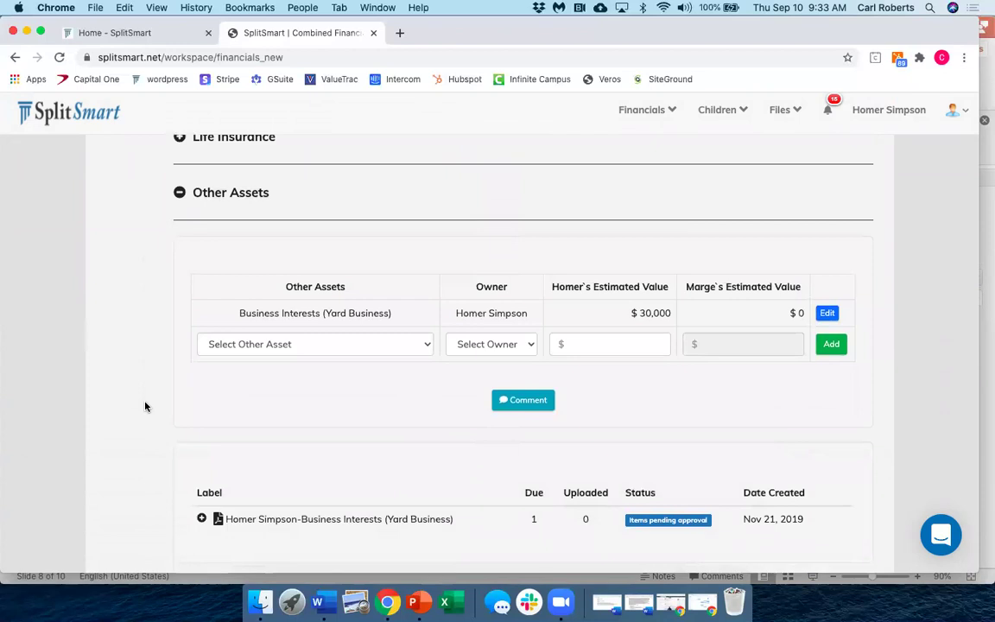
Go to Liabilities, expand Debts (Secured/Unsecured), and review each creditor's auto or manual source, owner, type and balance.
{"action": "scroll", "coordinate": [145, 406], "scroll_direction": "down", "scroll_amount": 2}
{"action": "scroll", "coordinate": [146, 406], "scroll_direction": "down", "scroll_amount": 5}
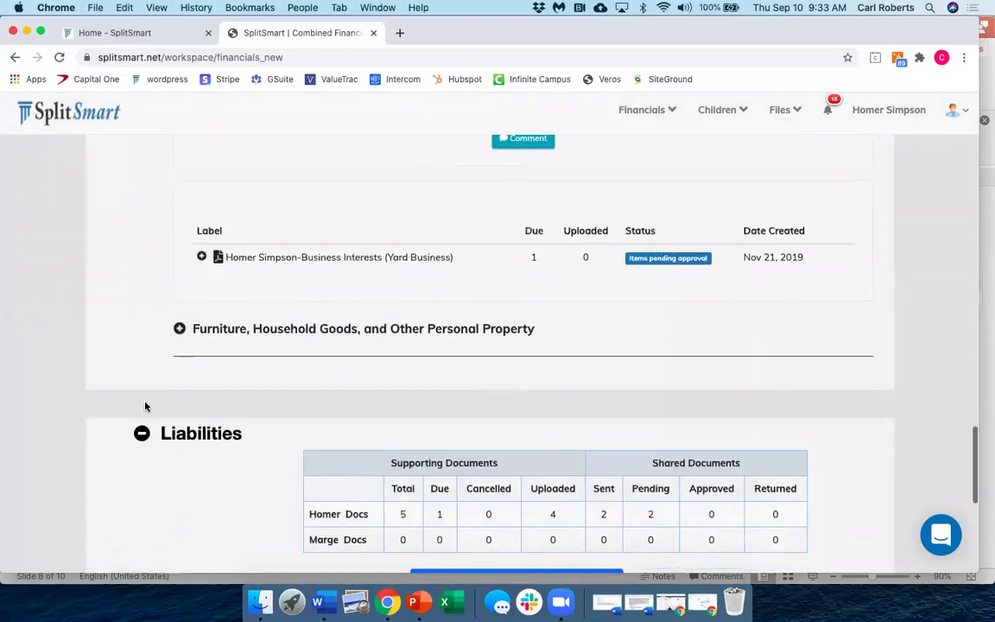
{"action": "scroll", "coordinate": [145, 406], "scroll_direction": "down", "scroll_amount": 1}
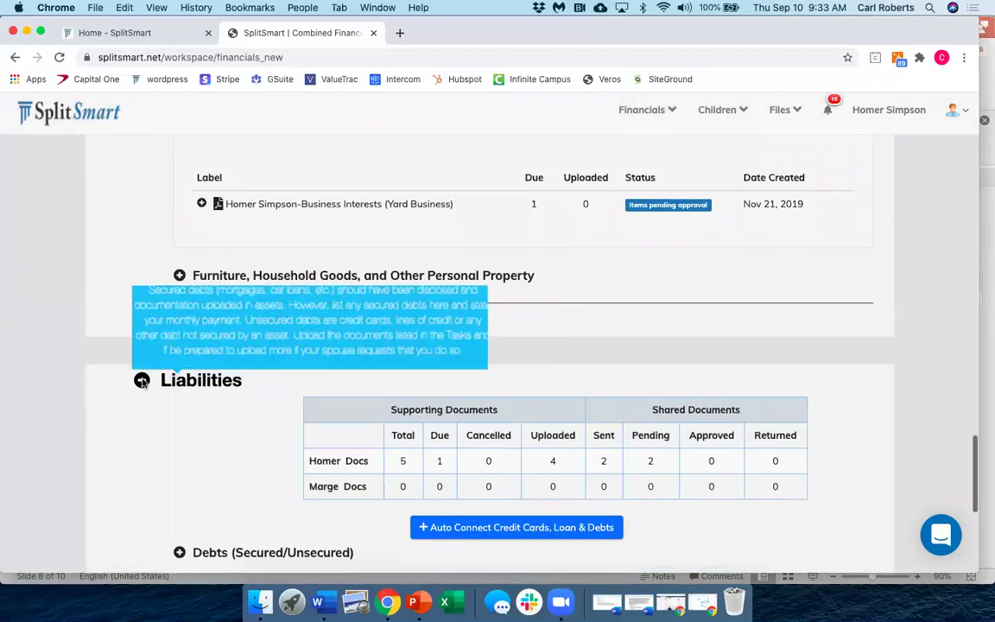
{"action": "left_click", "coordinate": [142, 381]}
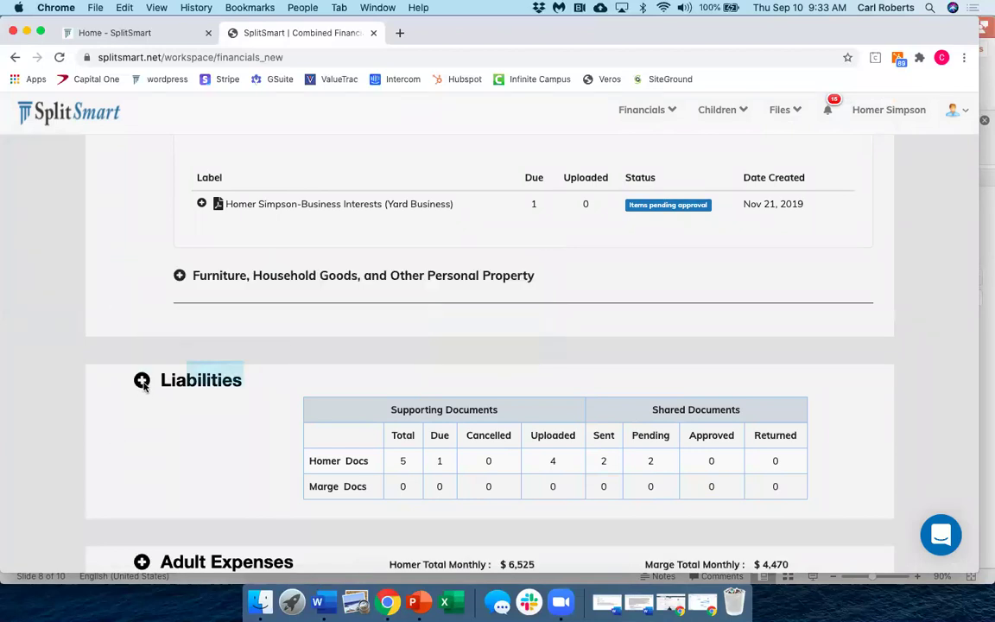
{"action": "left_click", "coordinate": [143, 381]}
{"action": "scroll", "coordinate": [144, 386], "scroll_direction": "down", "scroll_amount": 2}
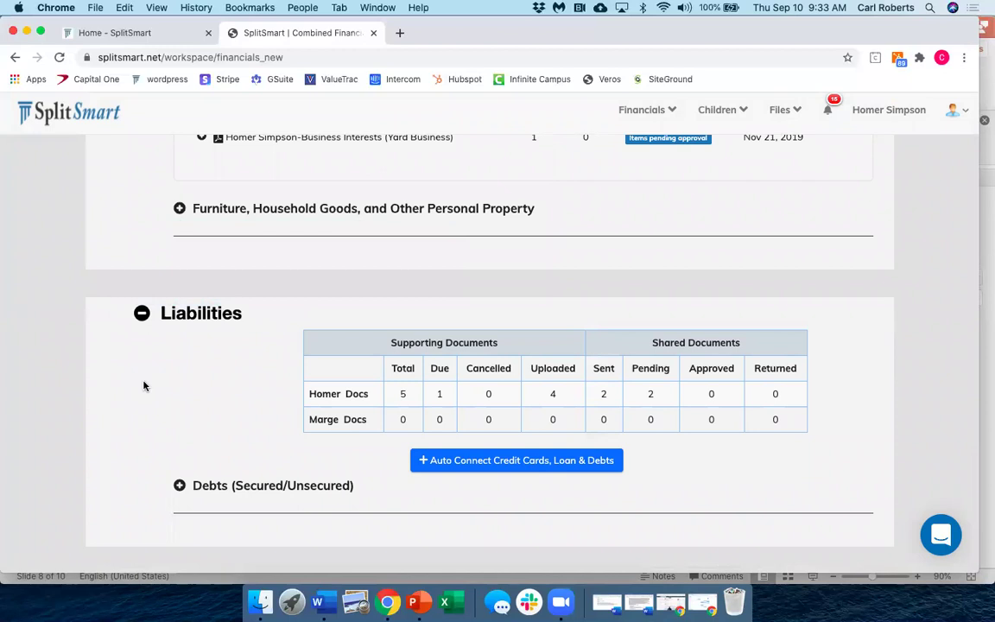
{"action": "left_click", "coordinate": [179, 486]}
{"action": "scroll", "coordinate": [107, 484], "scroll_direction": "down", "scroll_amount": 5}
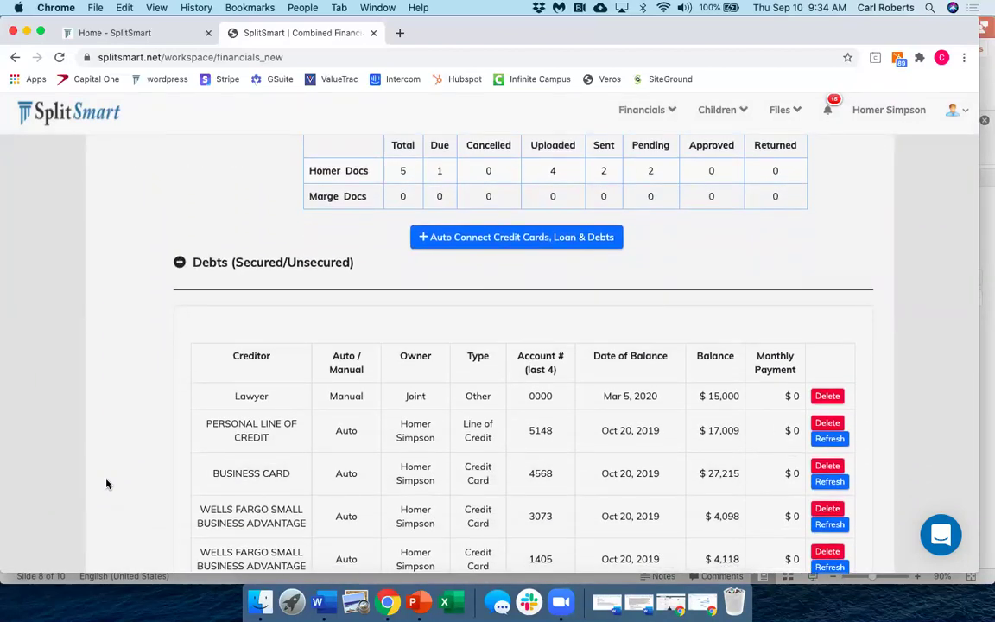
{"action": "scroll", "coordinate": [107, 484], "scroll_direction": "down", "scroll_amount": 2}
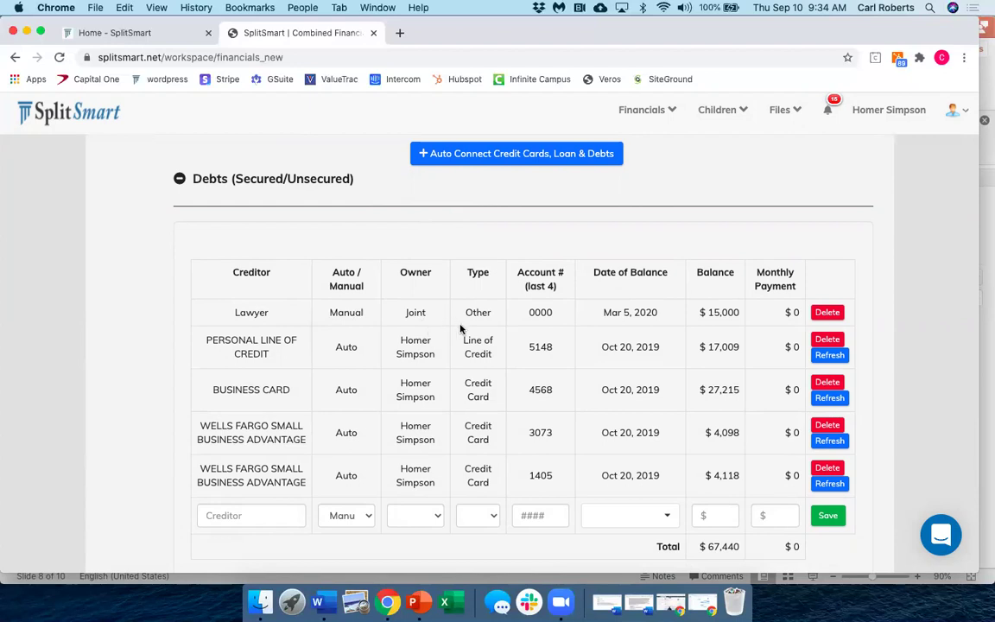
Review the total of the debts and the statement documents listed for each creditor with their due, uploaded and approval details.
{"action": "scroll", "coordinate": [461, 328], "scroll_direction": "down", "scroll_amount": 5}
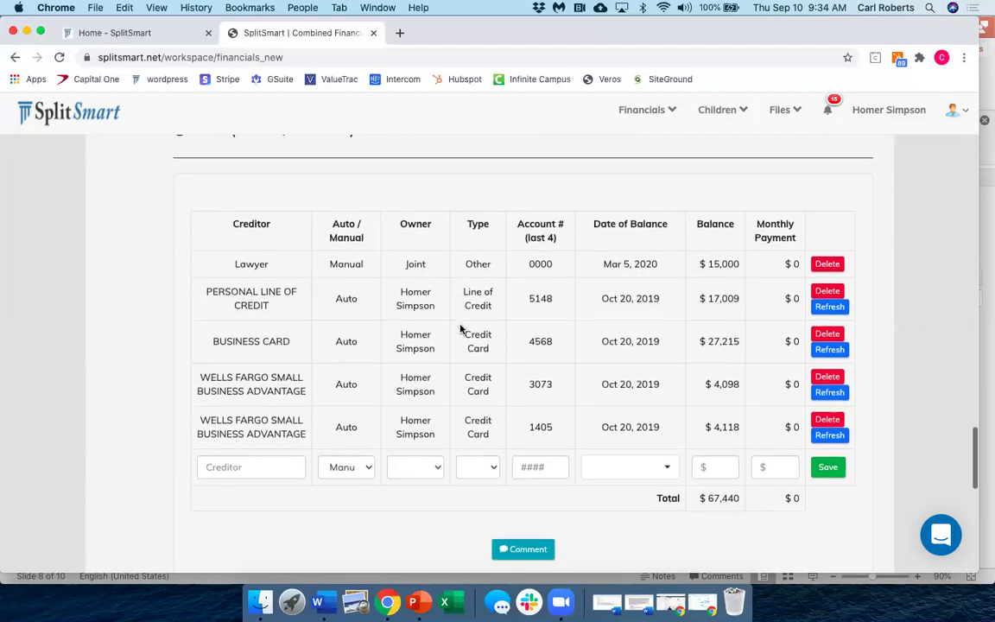
{"action": "scroll", "coordinate": [460, 328], "scroll_direction": "down", "scroll_amount": 2}
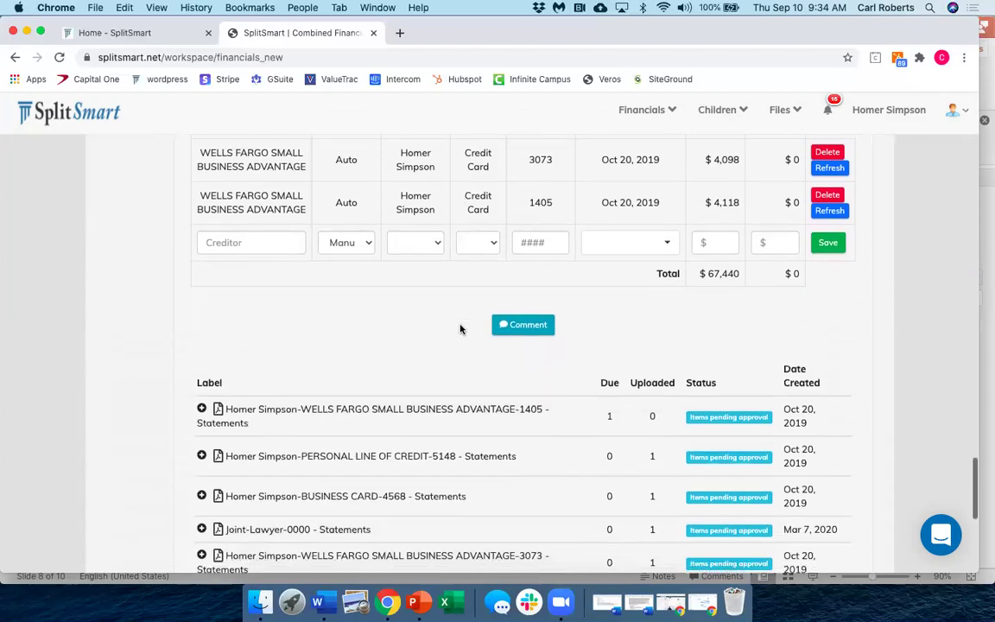
{"action": "scroll", "coordinate": [461, 328], "scroll_direction": "up", "scroll_amount": 5}
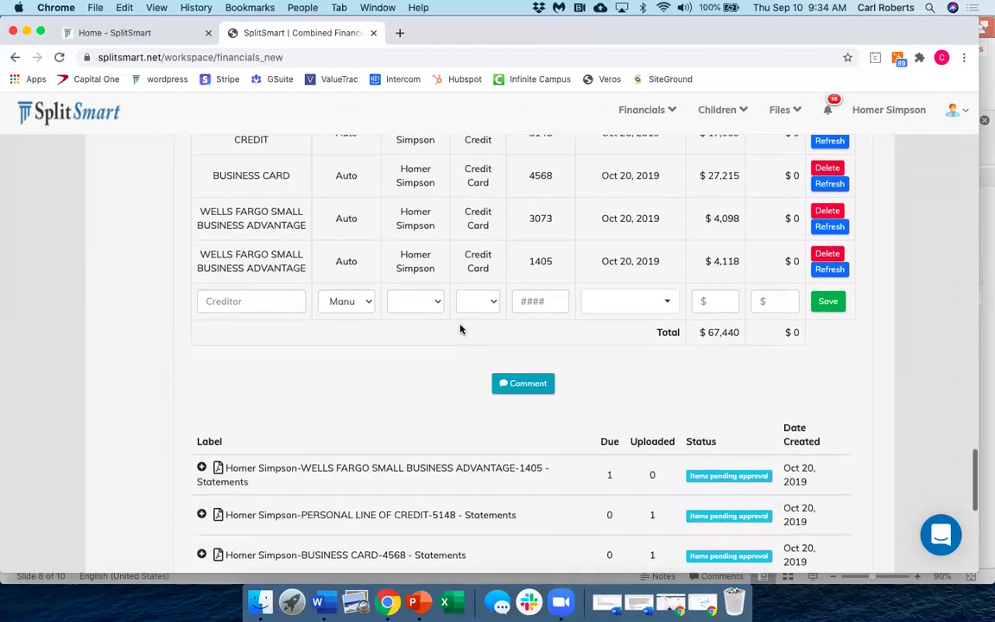
{"action": "scroll", "coordinate": [461, 328], "scroll_direction": "down", "scroll_amount": 6}
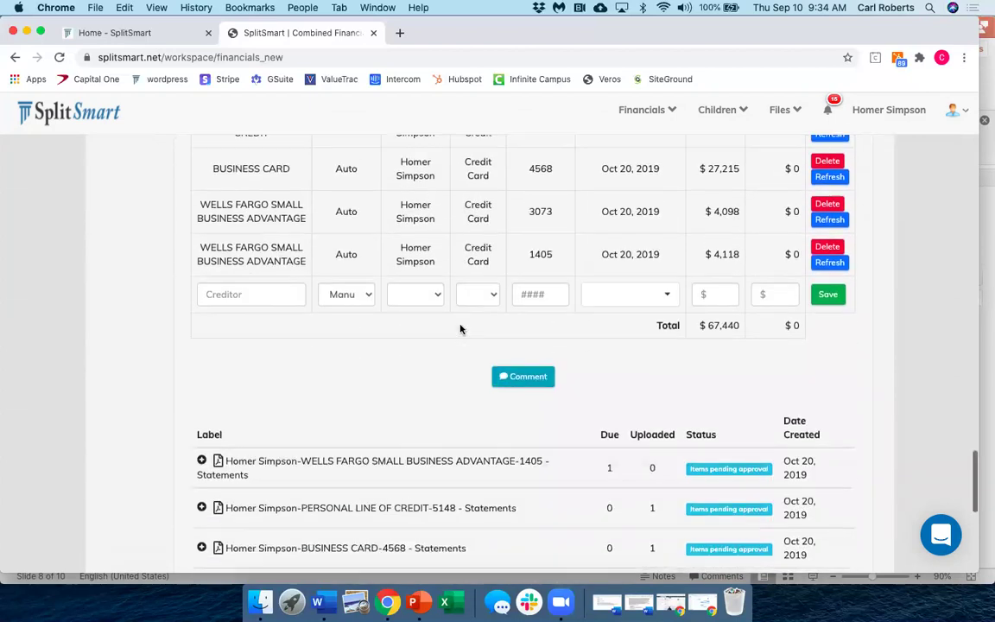
{"action": "scroll", "coordinate": [461, 328], "scroll_direction": "down", "scroll_amount": 3}
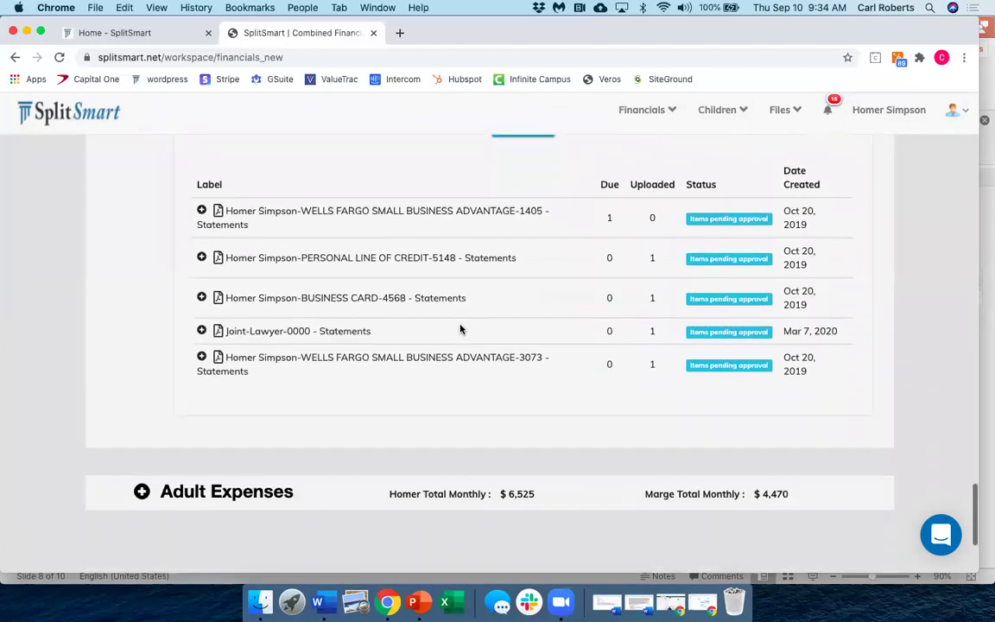
{"action": "scroll", "coordinate": [460, 328], "scroll_direction": "down", "scroll_amount": 1}
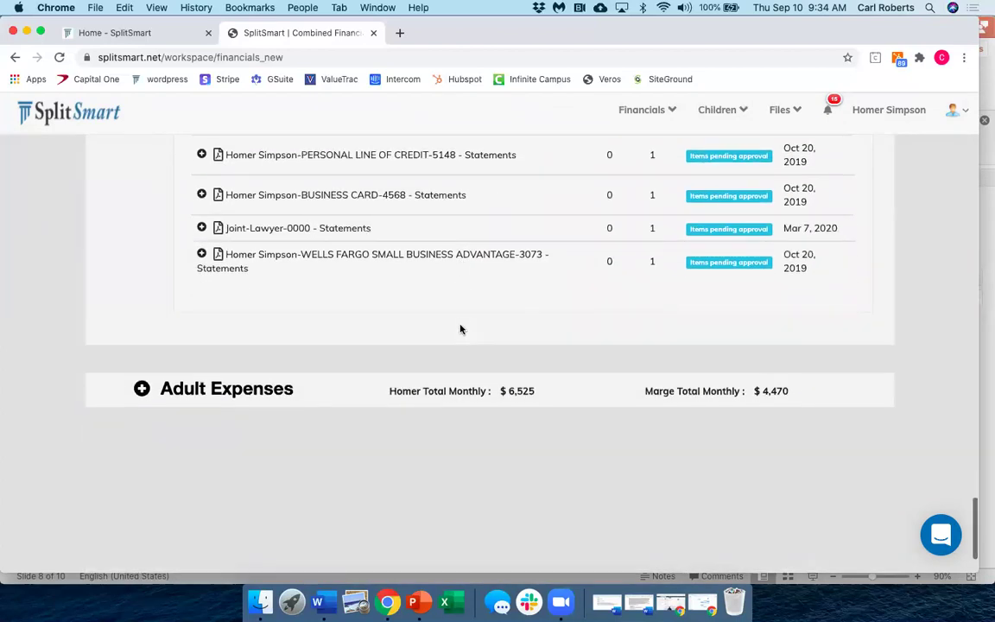
Expand Adult Expenses and look over its post-separation expense categories and both spouses' monthly totals.
{"action": "left_click", "coordinate": [141, 391]}
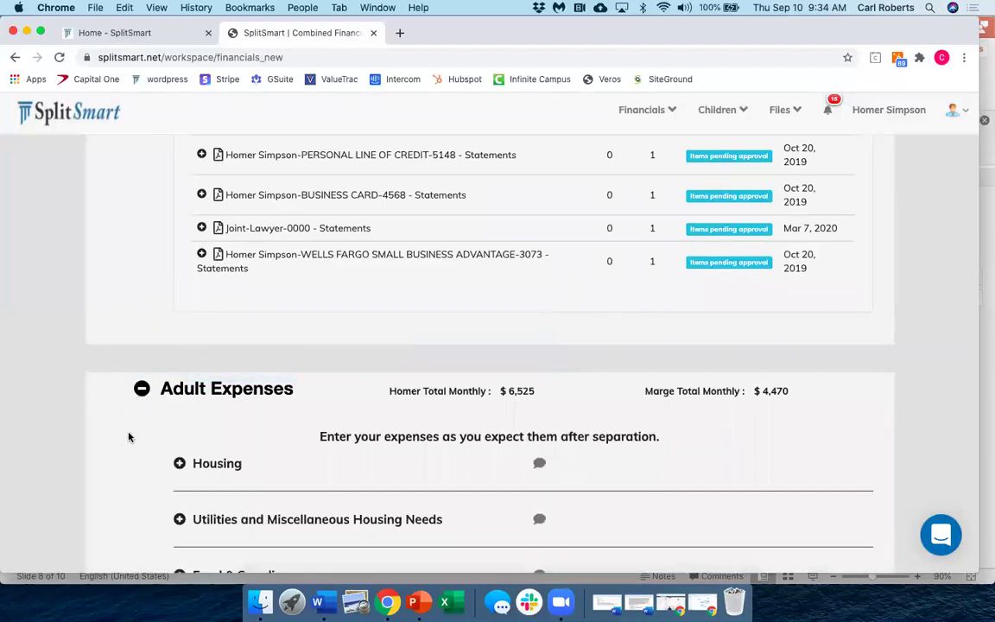
{"action": "scroll", "coordinate": [127, 437], "scroll_direction": "down", "scroll_amount": 3}
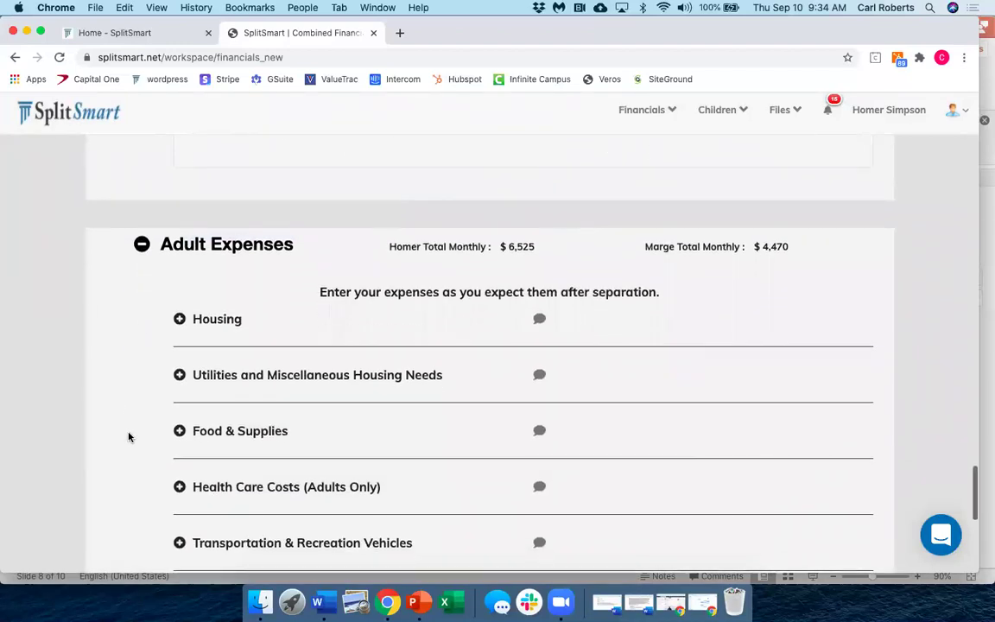
{"action": "scroll", "coordinate": [128, 437], "scroll_direction": "down", "scroll_amount": 2}
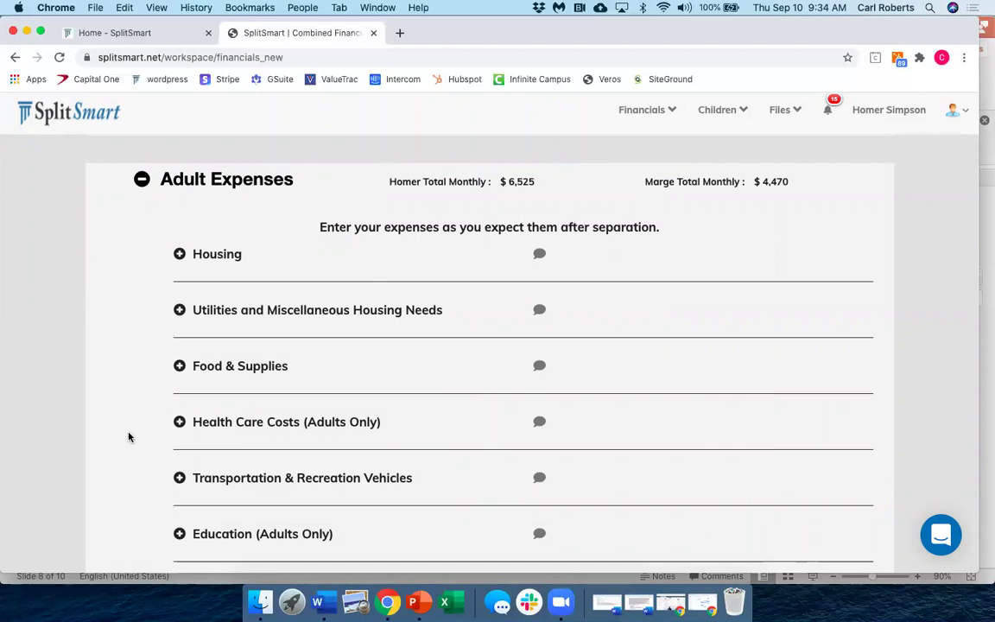
Expand Housing under Adult Expenses and review both spouses' monthly and annual amounts, including the blank Other Housing Expenses rows.
{"action": "left_click", "coordinate": [179, 255]}
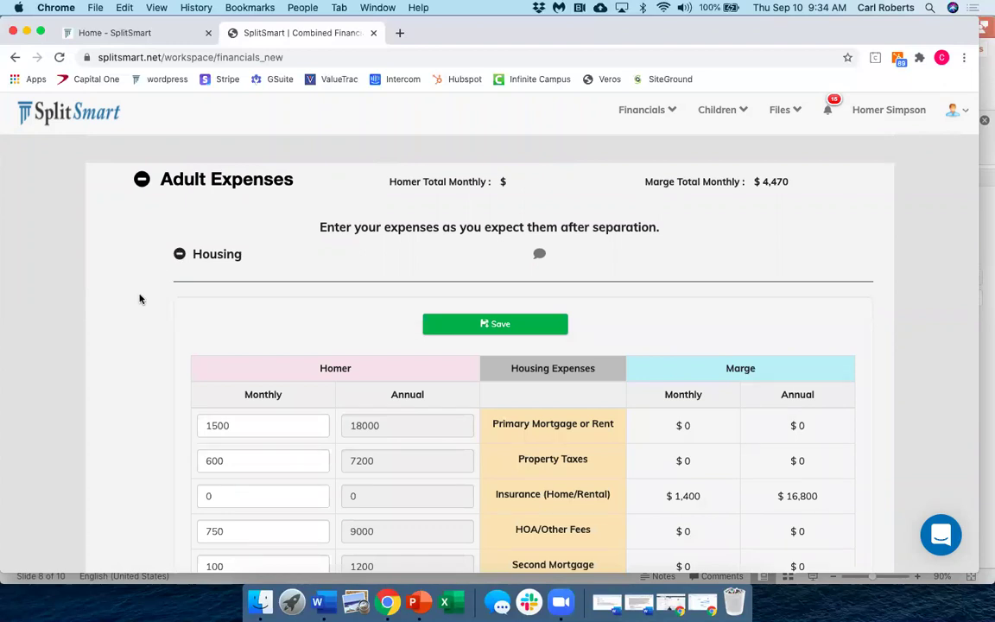
{"action": "scroll", "coordinate": [139, 299], "scroll_direction": "down", "scroll_amount": 5}
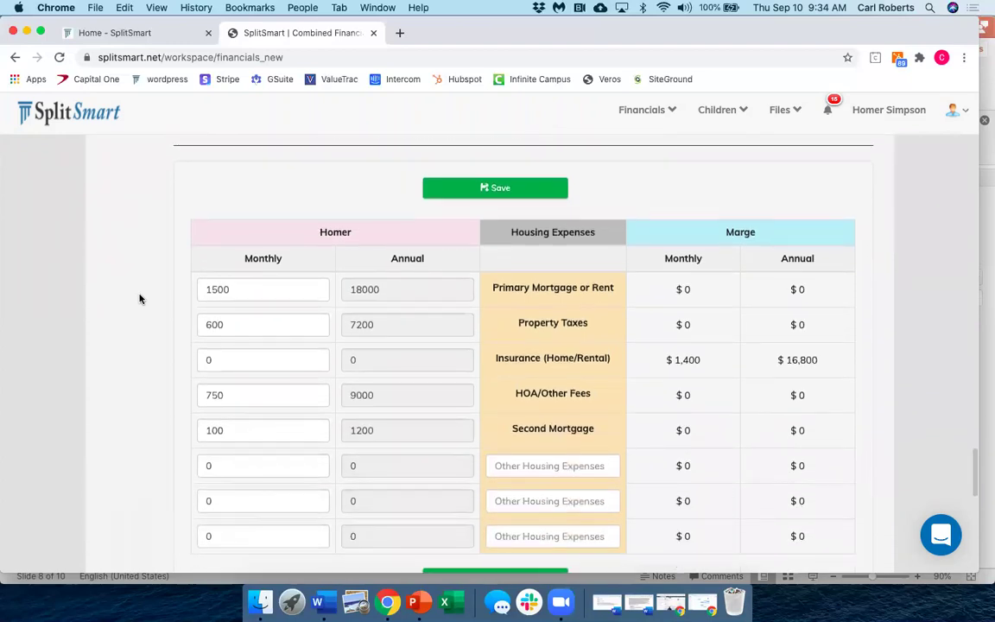
{"action": "scroll", "coordinate": [139, 298], "scroll_direction": "down", "scroll_amount": 2}
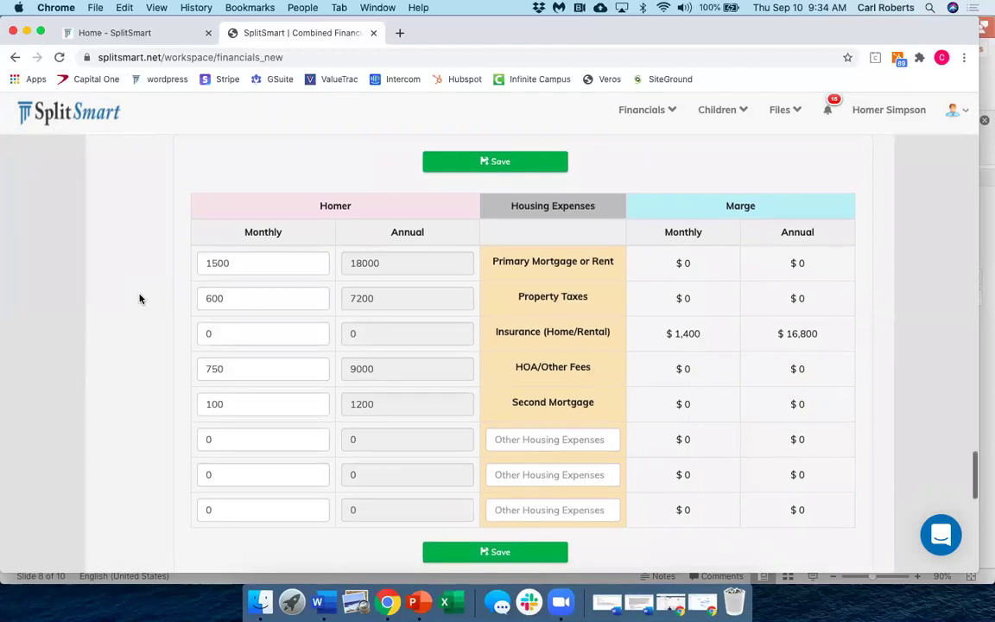
{"action": "scroll", "coordinate": [139, 299], "scroll_direction": "up", "scroll_amount": 2}
{"action": "scroll", "coordinate": [139, 299], "scroll_direction": "down", "scroll_amount": 2}
{"action": "scroll", "coordinate": [139, 299], "scroll_direction": "down", "scroll_amount": 1}
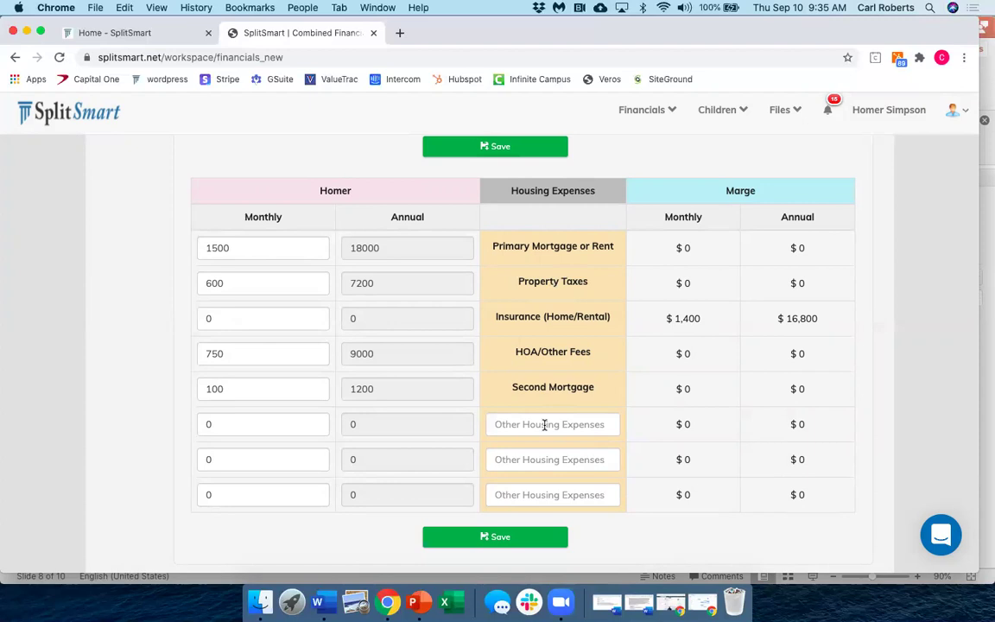
Expand Utilities and Miscellaneous Housing Needs and review each service's monthly and annual amounts for both spouses.
{"action": "scroll", "coordinate": [544, 424], "scroll_direction": "down", "scroll_amount": 6}
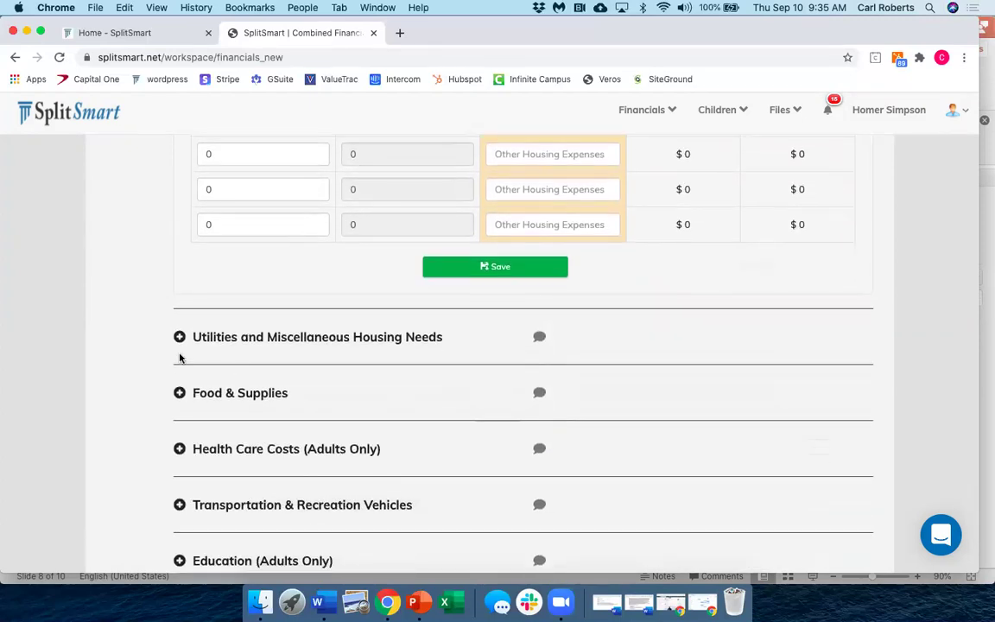
{"action": "left_click", "coordinate": [178, 337]}
{"action": "scroll", "coordinate": [178, 339], "scroll_direction": "down", "scroll_amount": 1}
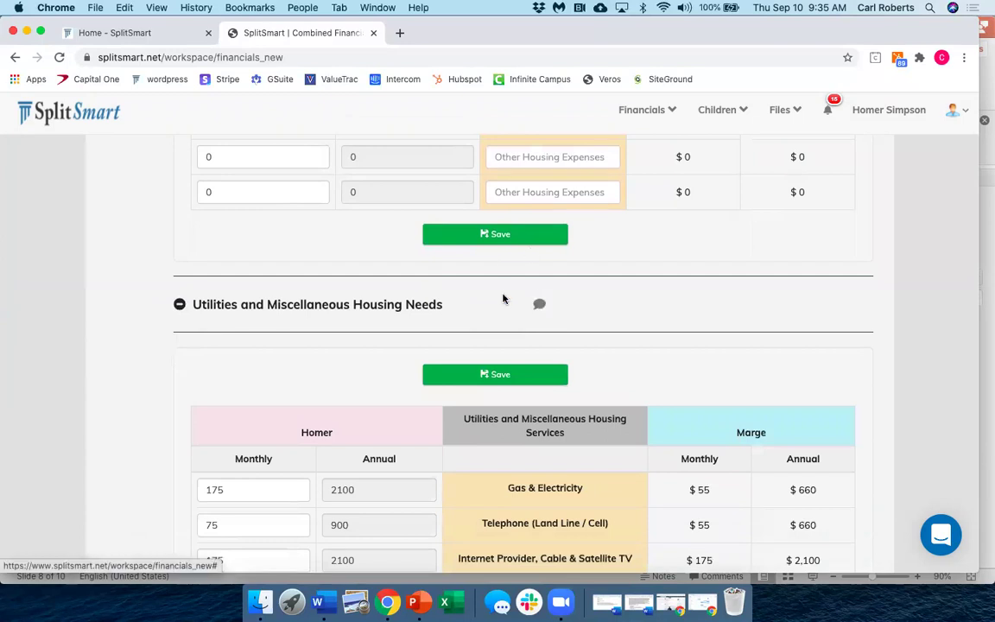
{"action": "scroll", "coordinate": [453, 296], "scroll_direction": "down", "scroll_amount": 2}
{"action": "scroll", "coordinate": [454, 296], "scroll_direction": "down", "scroll_amount": 4}
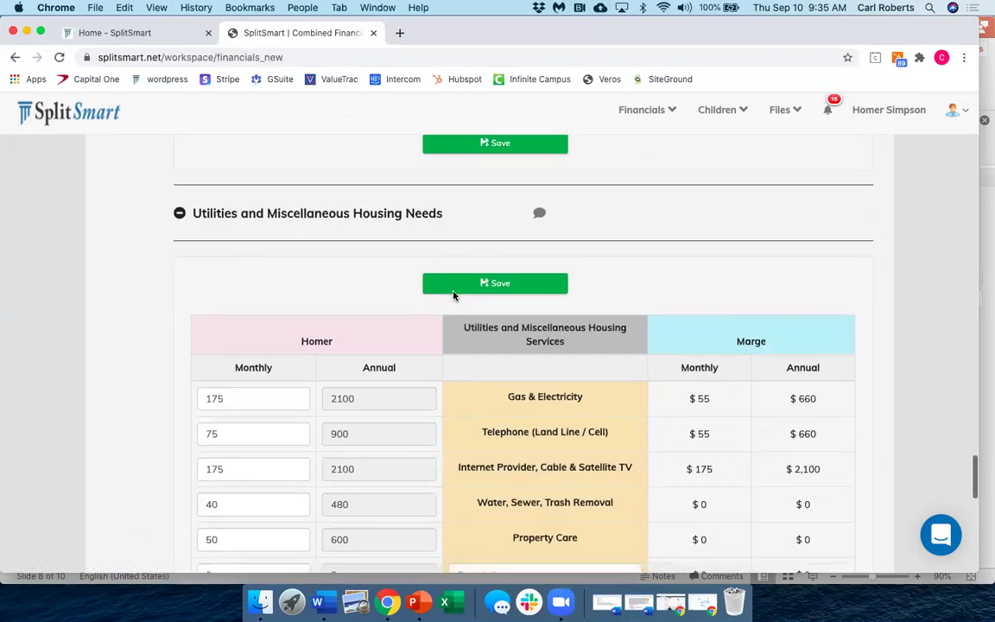
{"action": "scroll", "coordinate": [453, 297], "scroll_direction": "down", "scroll_amount": 4}
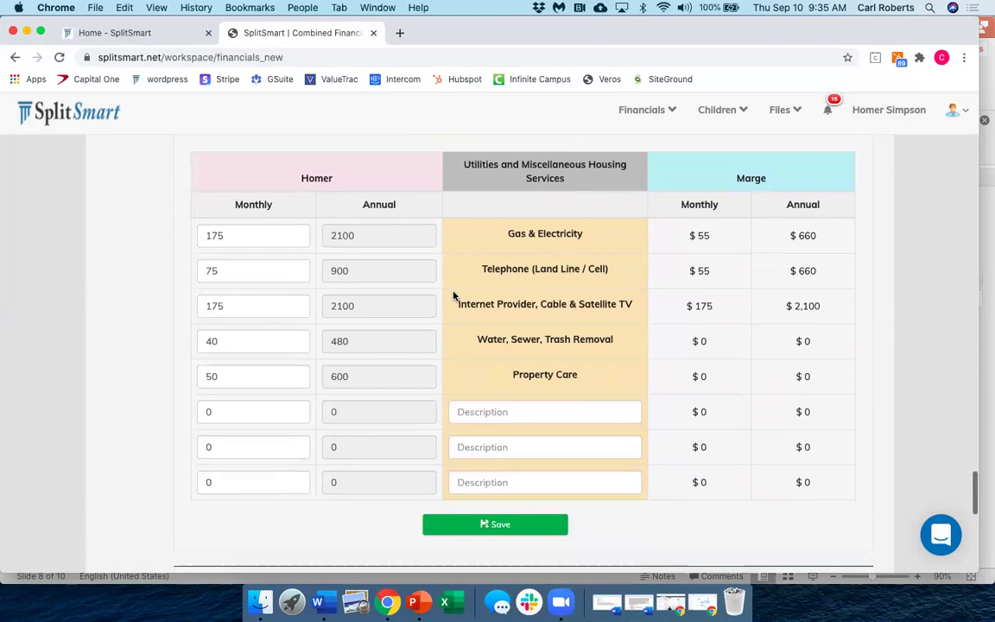
Expand Food & Supplies and Health Care Costs (Adults Only), and review both spouses' amounts in each table.
{"action": "scroll", "coordinate": [453, 296], "scroll_direction": "down", "scroll_amount": 6}
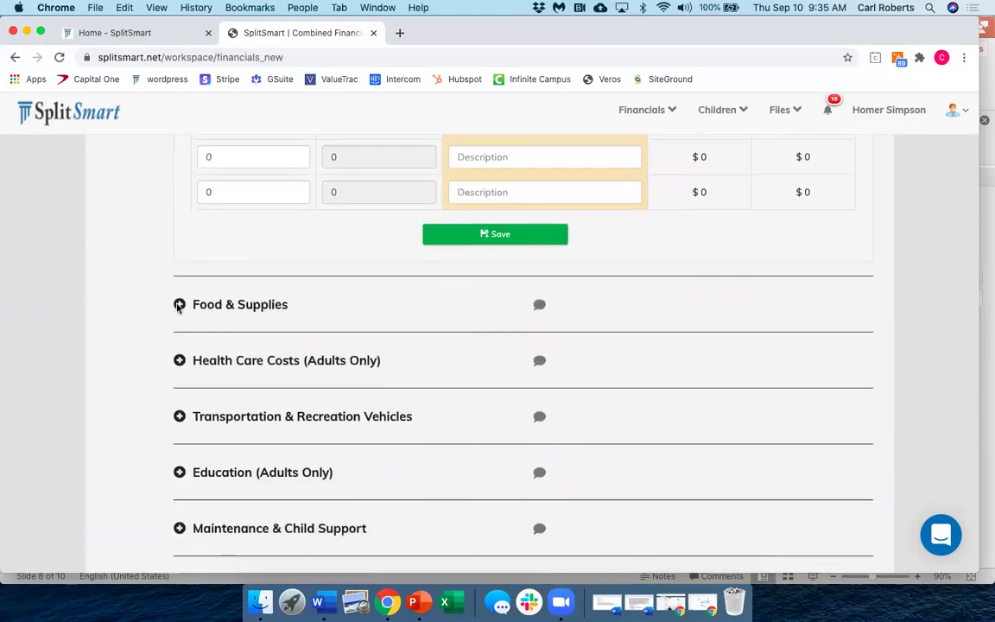
{"action": "left_click", "coordinate": [179, 305]}
{"action": "scroll", "coordinate": [181, 306], "scroll_direction": "down", "scroll_amount": 6}
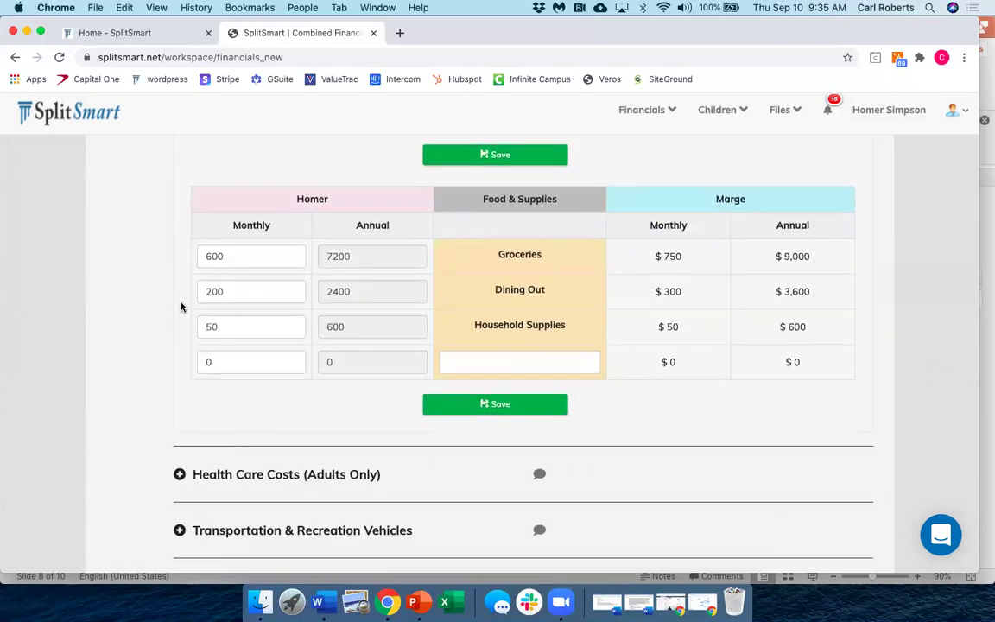
{"action": "scroll", "coordinate": [140, 425], "scroll_direction": "down", "scroll_amount": 4}
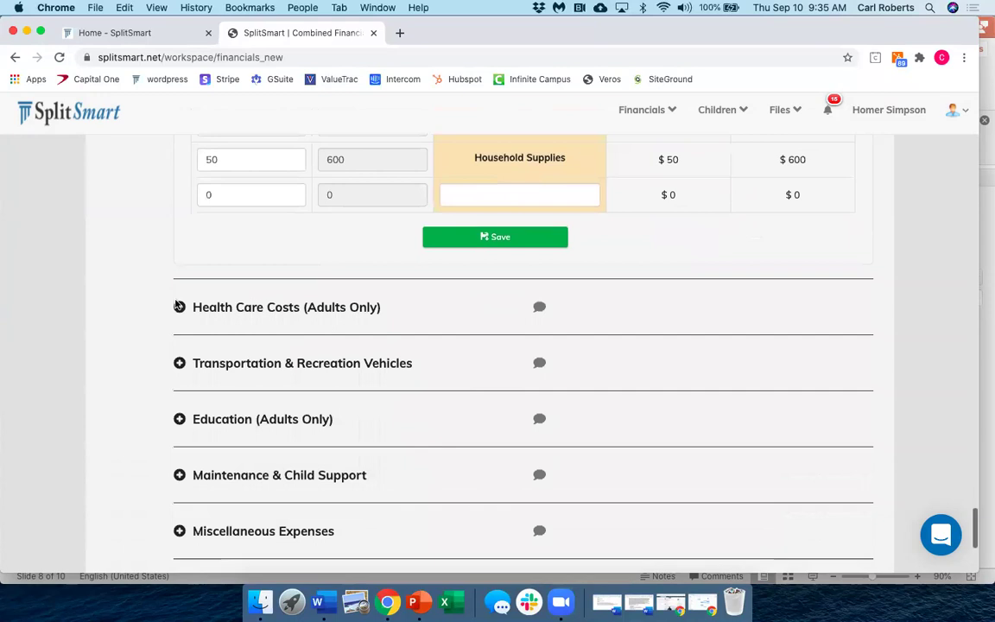
{"action": "left_click", "coordinate": [179, 308]}
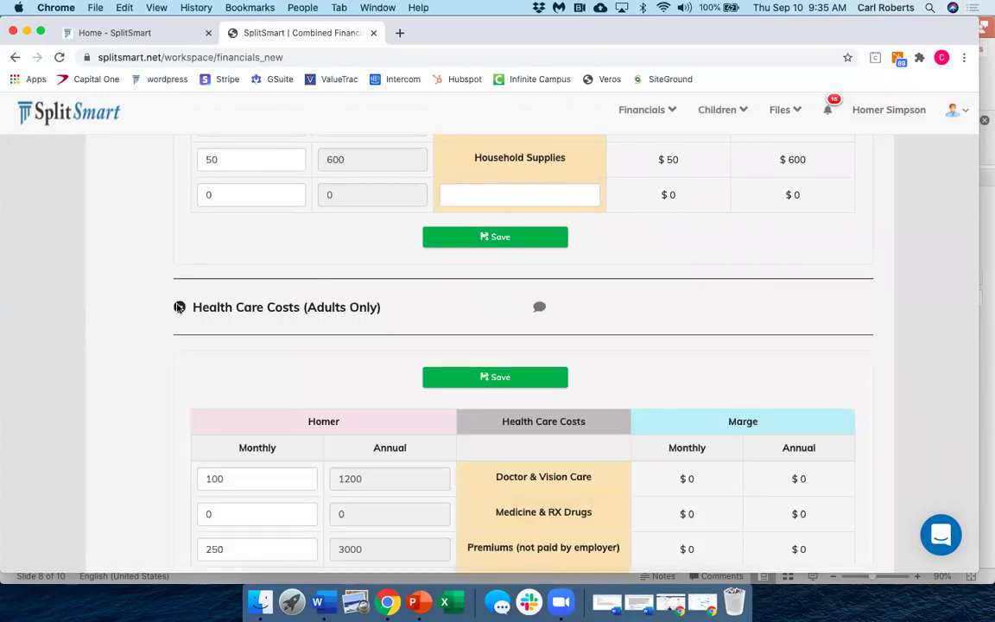
{"action": "scroll", "coordinate": [177, 307], "scroll_direction": "down", "scroll_amount": 5}
Expand Miscellaneous Expenses and look over its categories and custom description rows with both spouses' amounts.
{"action": "scroll", "coordinate": [177, 309], "scroll_direction": "down", "scroll_amount": 3}
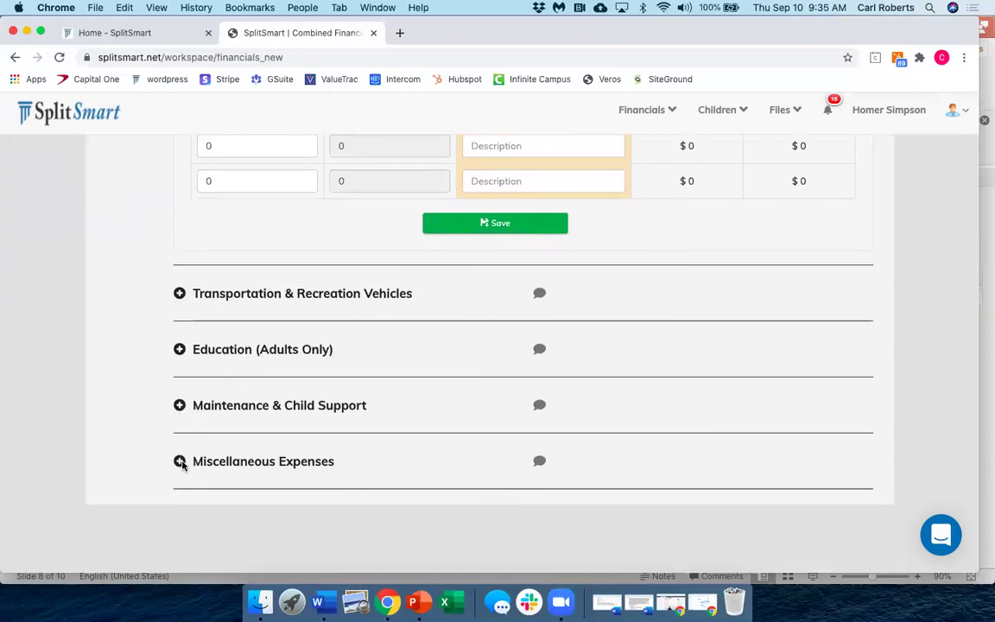
{"action": "left_click", "coordinate": [180, 461]}
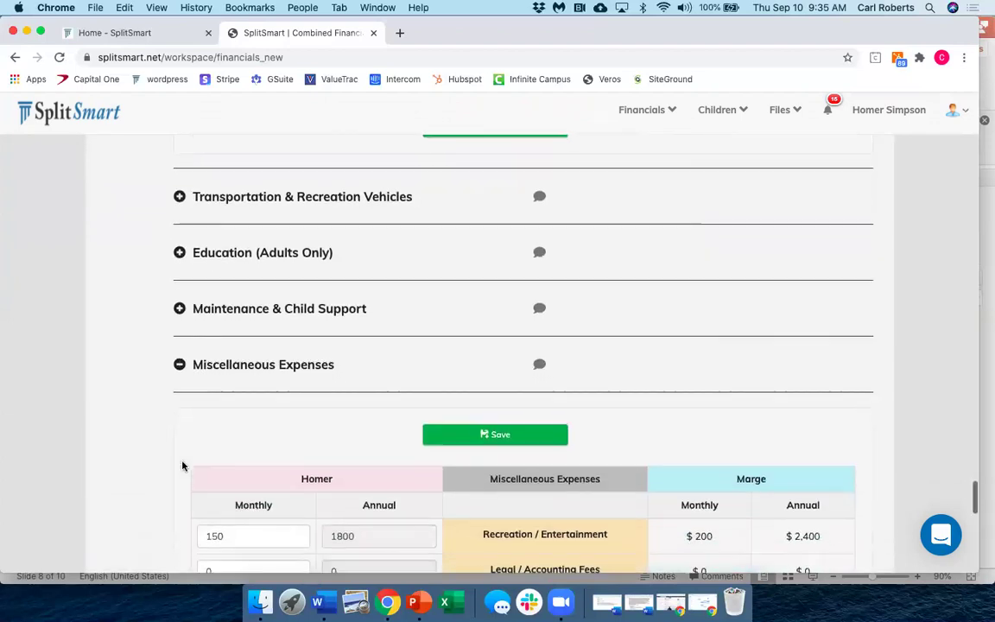
{"action": "scroll", "coordinate": [181, 466], "scroll_direction": "down", "scroll_amount": 5}
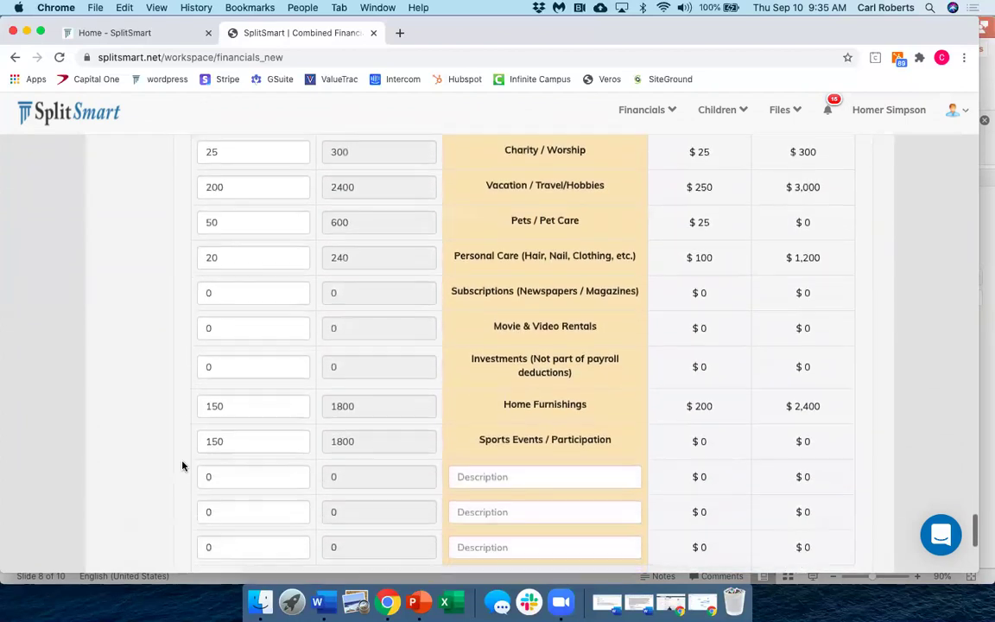
Go to the Assets/Debts marital worksheet and review the Real Estate values, debts, marital values and division between the spouses.
{"action": "scroll", "coordinate": [181, 466], "scroll_direction": "up", "scroll_amount": 3}
{"action": "scroll", "coordinate": [182, 466], "scroll_direction": "up", "scroll_amount": 20}
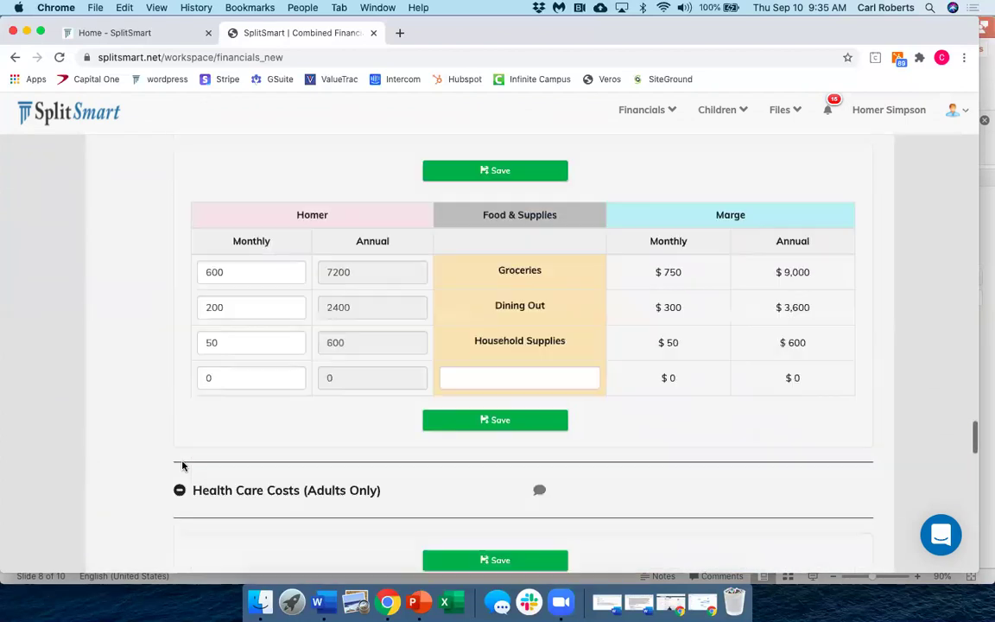
{"action": "scroll", "coordinate": [182, 466], "scroll_direction": "up", "scroll_amount": 15}
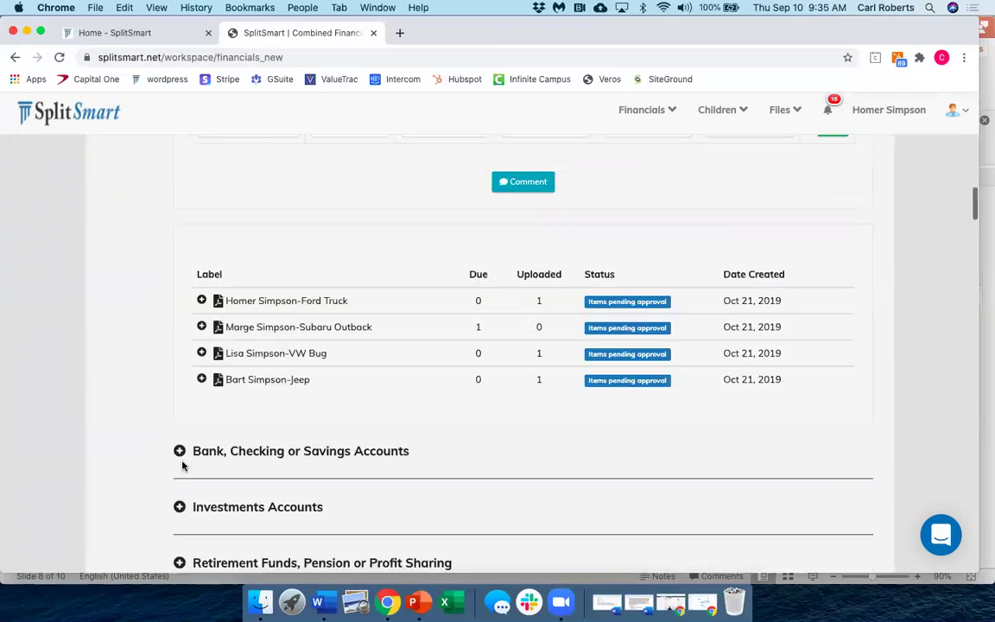
{"action": "left_click", "coordinate": [672, 113]}
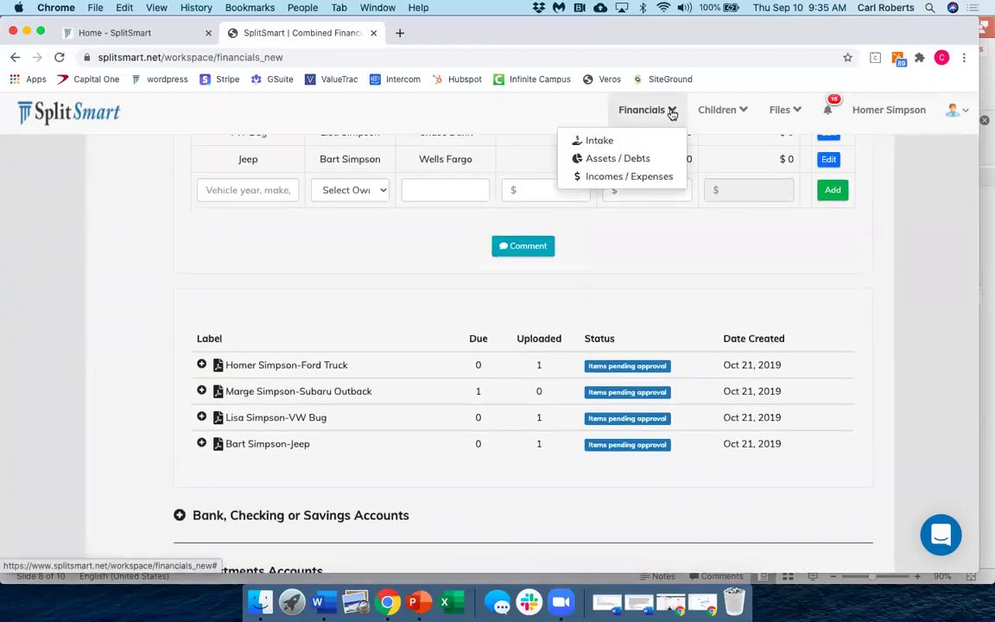
{"action": "left_click", "coordinate": [633, 161]}
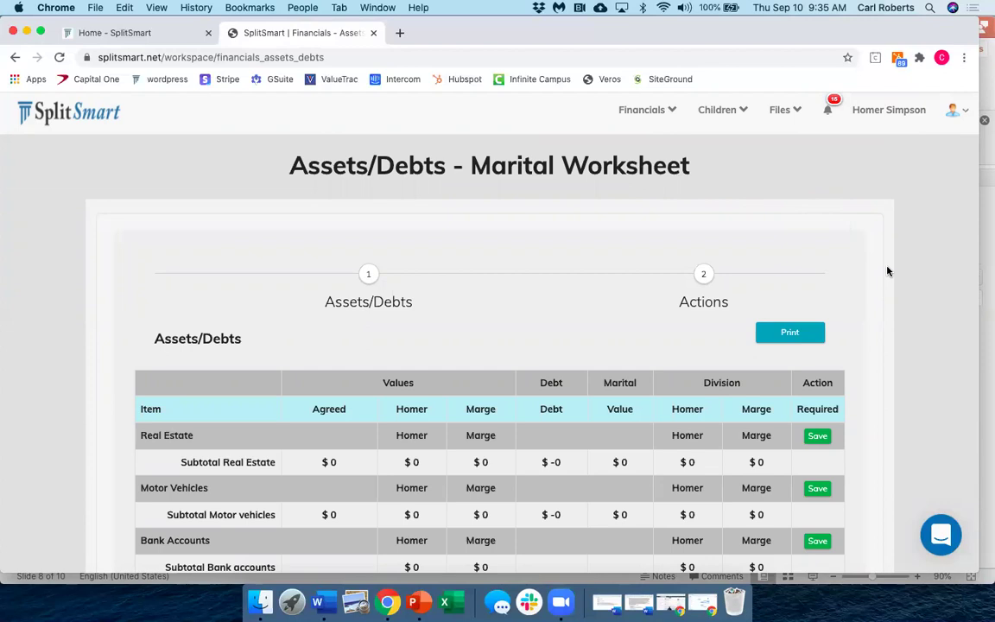
{"action": "scroll", "coordinate": [886, 271], "scroll_direction": "down", "scroll_amount": 2}
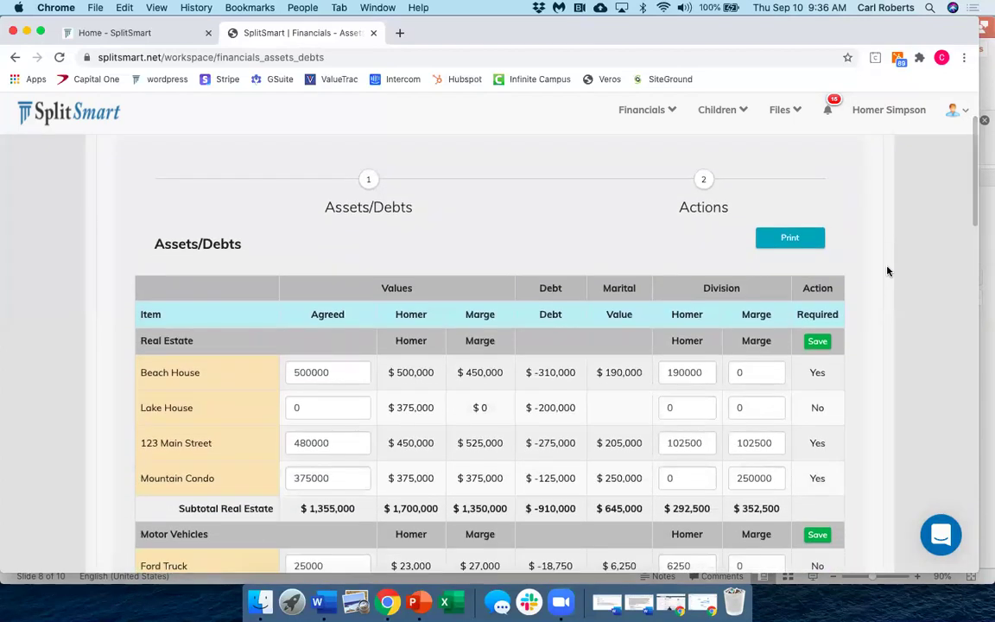
{"action": "scroll", "coordinate": [887, 271], "scroll_direction": "down", "scroll_amount": 1}
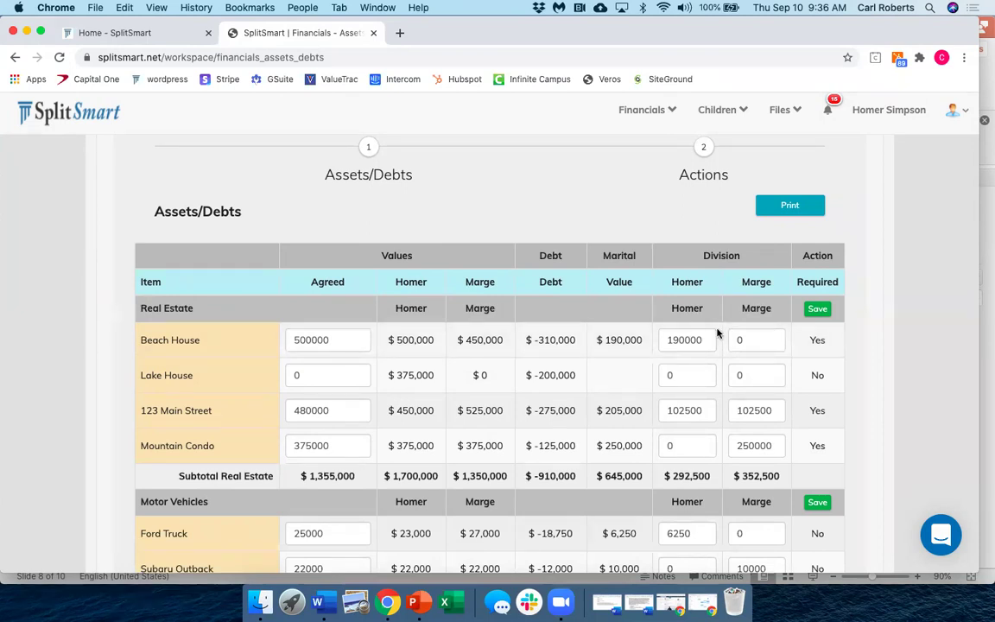
Review the worksheet's remaining asset categories, from Motor Vehicles and Bank Accounts through Furniture and Child Assets, with their division amounts.
{"action": "scroll", "coordinate": [717, 332], "scroll_direction": "down", "scroll_amount": 3}
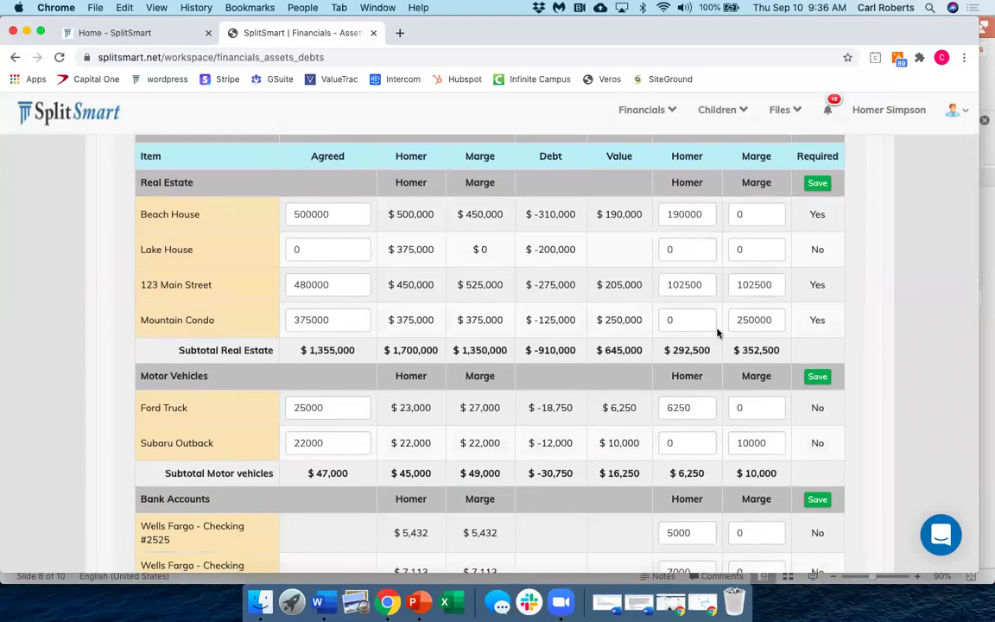
{"action": "scroll", "coordinate": [717, 332], "scroll_direction": "down", "scroll_amount": 2}
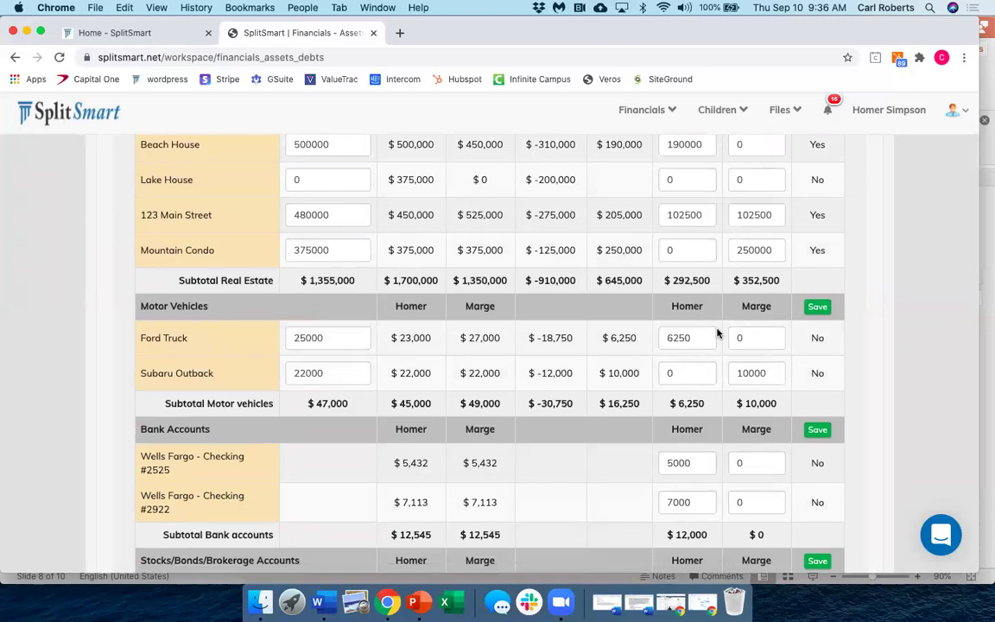
{"action": "scroll", "coordinate": [717, 332], "scroll_direction": "down", "scroll_amount": 3}
{"action": "scroll", "coordinate": [717, 332], "scroll_direction": "down", "scroll_amount": 5}
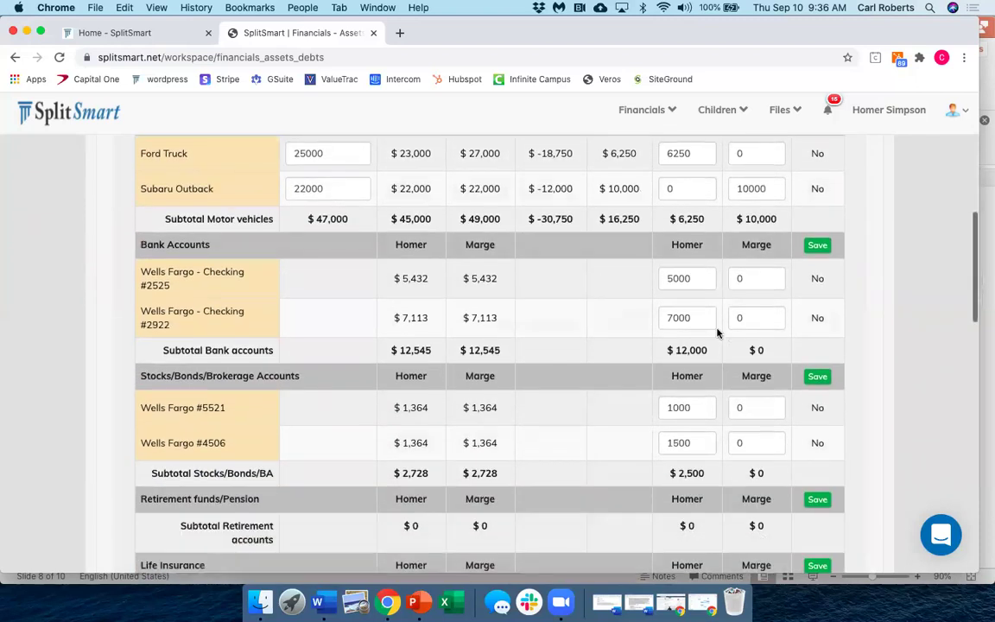
{"action": "scroll", "coordinate": [717, 332], "scroll_direction": "down", "scroll_amount": 3}
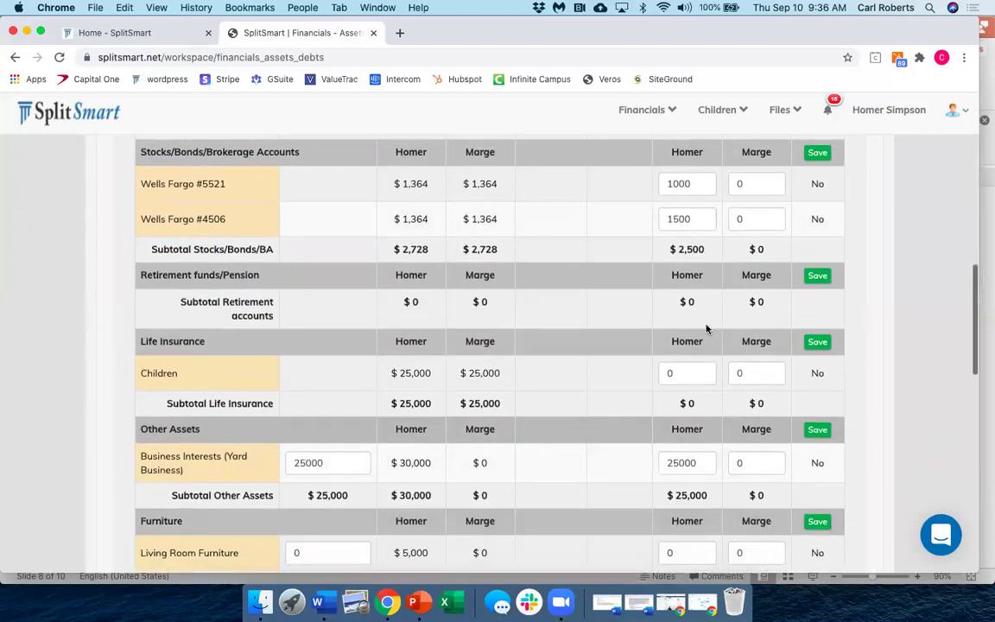
{"action": "scroll", "coordinate": [520, 423], "scroll_direction": "down", "scroll_amount": 7}
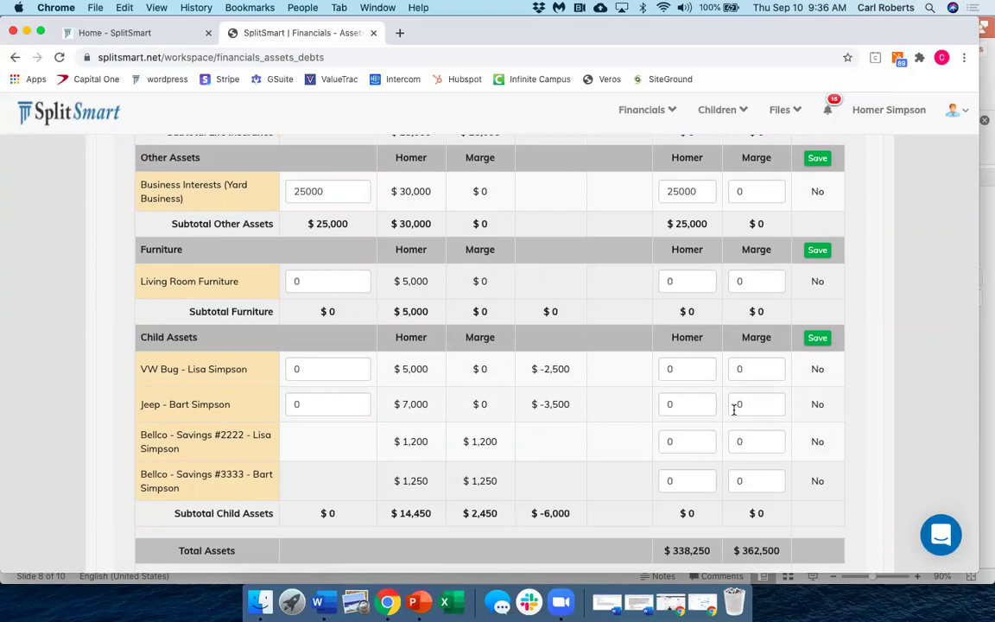
Examine the Total Assets row and how each debt in Liabilities - Unsecured is divided between the spouses.
{"action": "scroll", "coordinate": [734, 409], "scroll_direction": "down", "scroll_amount": 5}
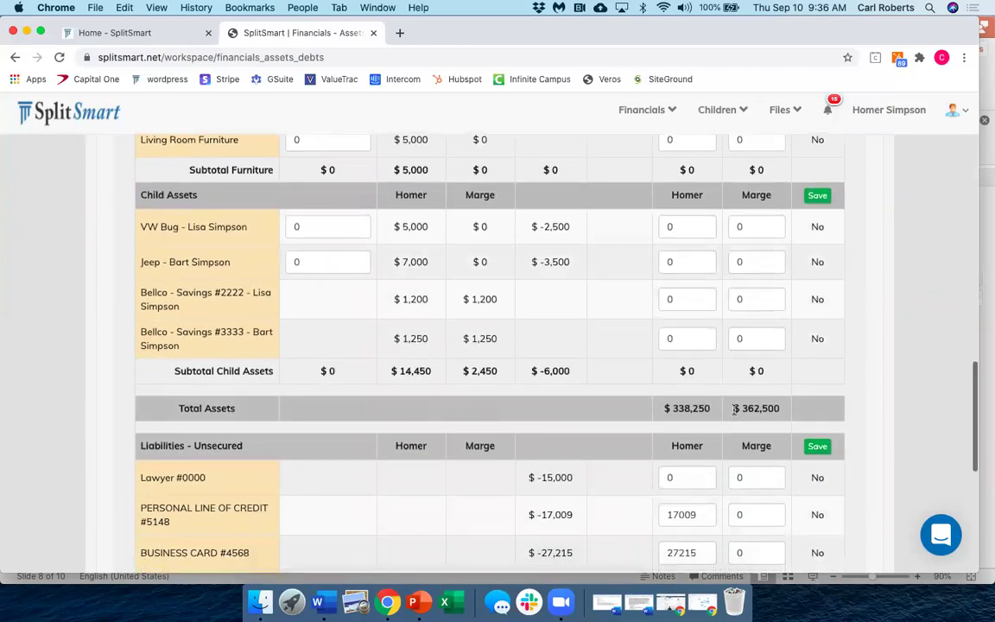
{"action": "scroll", "coordinate": [734, 411], "scroll_direction": "down", "scroll_amount": 2}
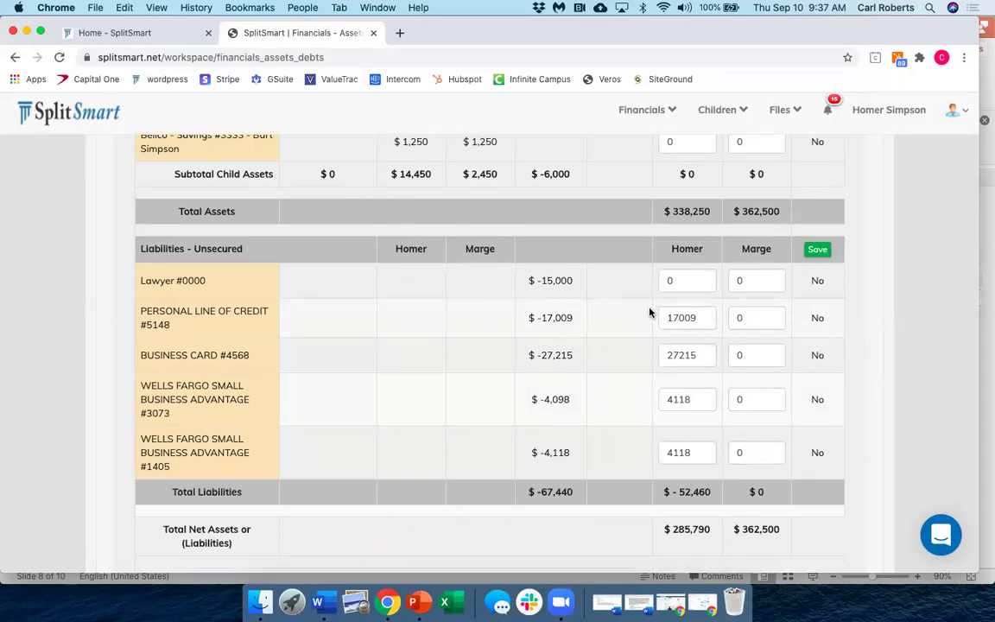
{"action": "scroll", "coordinate": [649, 313], "scroll_direction": "up", "scroll_amount": 4}
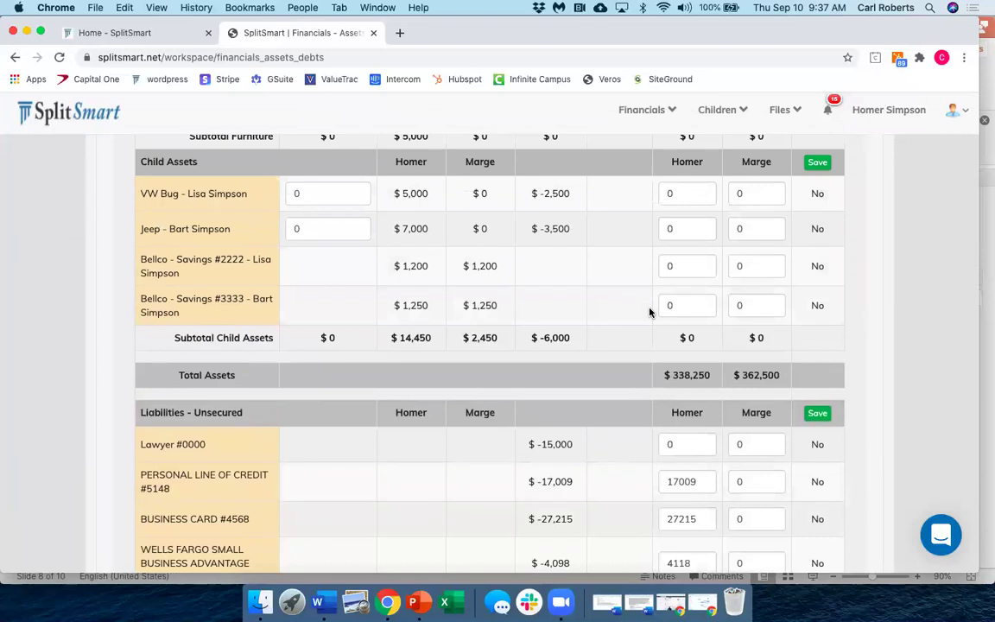
{"action": "scroll", "coordinate": [650, 313], "scroll_direction": "down", "scroll_amount": 2}
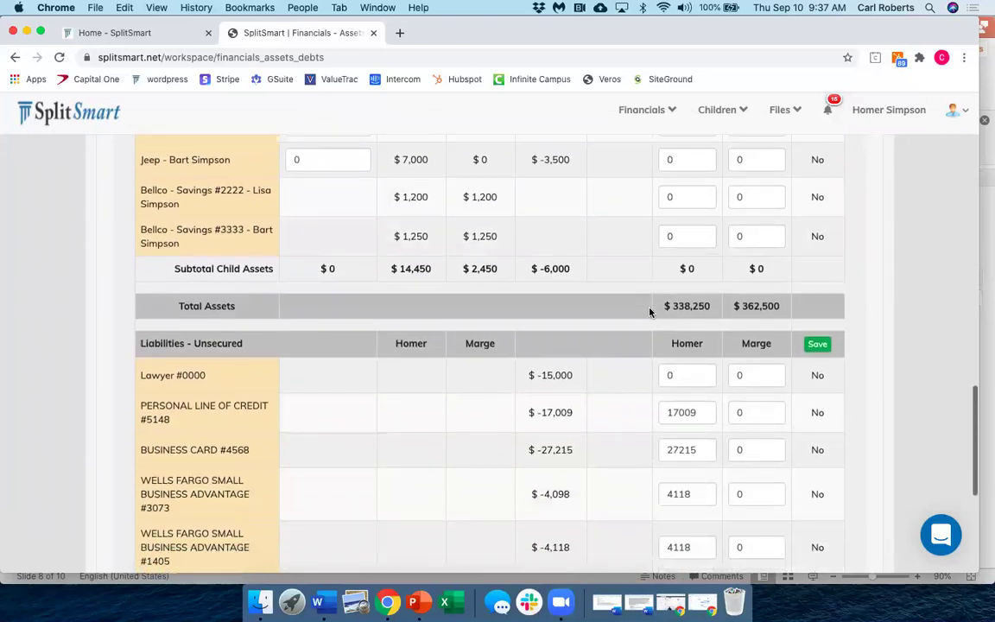
{"action": "scroll", "coordinate": [604, 488], "scroll_direction": "down", "scroll_amount": 1}
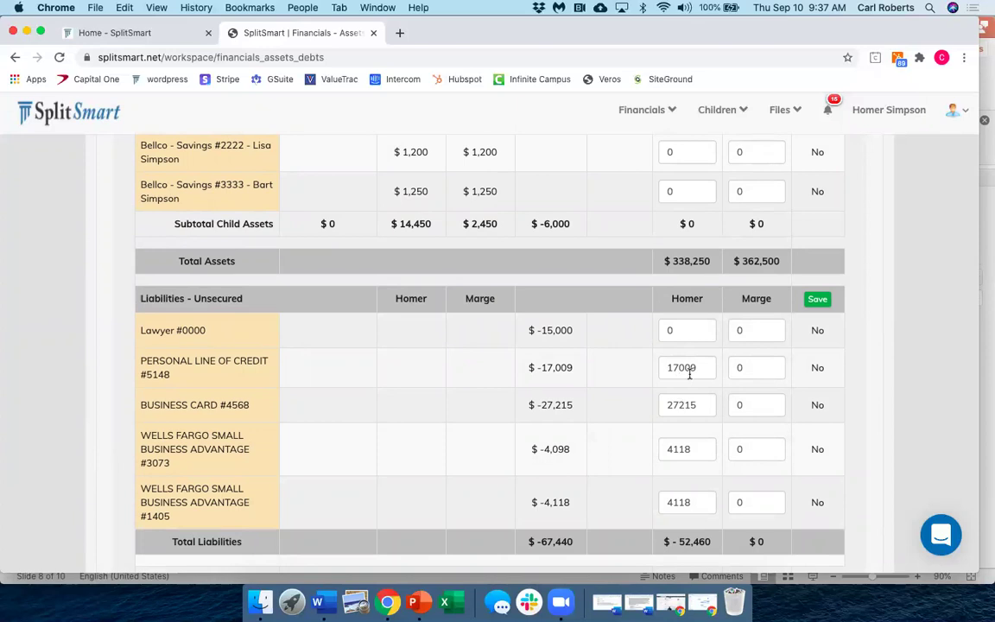
Review the Total Net Assets, Adjustments and Property Division rows, and return to the worksheet's Print option.
{"action": "scroll", "coordinate": [690, 373], "scroll_direction": "down", "scroll_amount": 5}
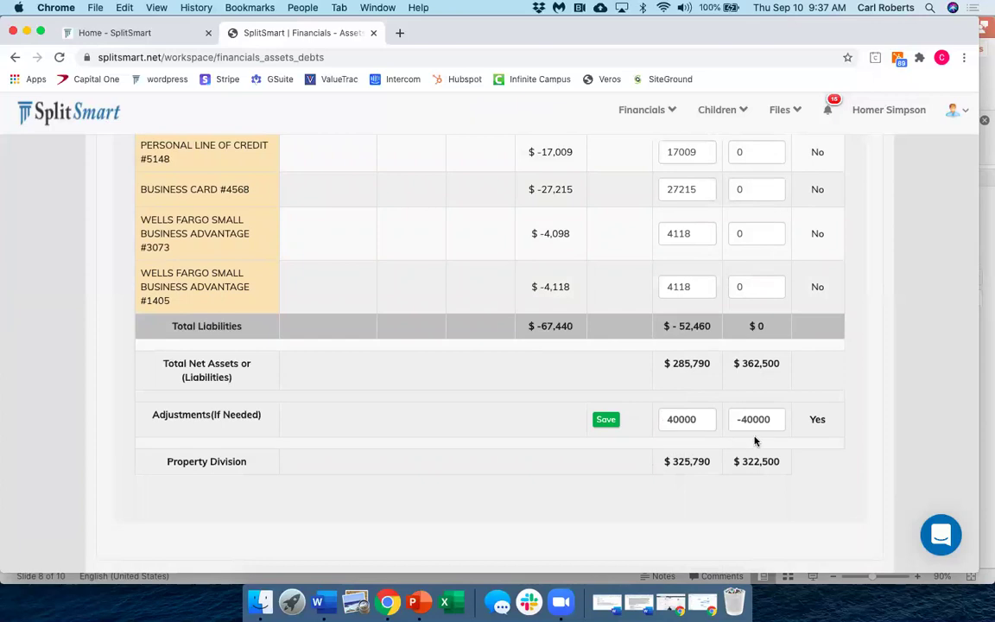
{"action": "scroll", "coordinate": [754, 440], "scroll_direction": "up", "scroll_amount": 5}
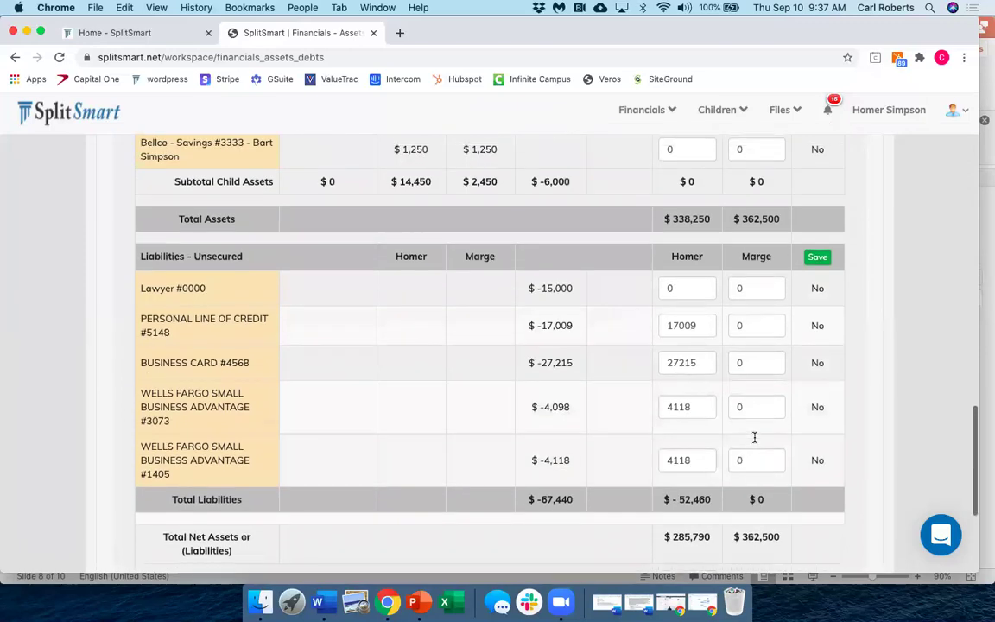
{"action": "scroll", "coordinate": [754, 438], "scroll_direction": "up", "scroll_amount": 20}
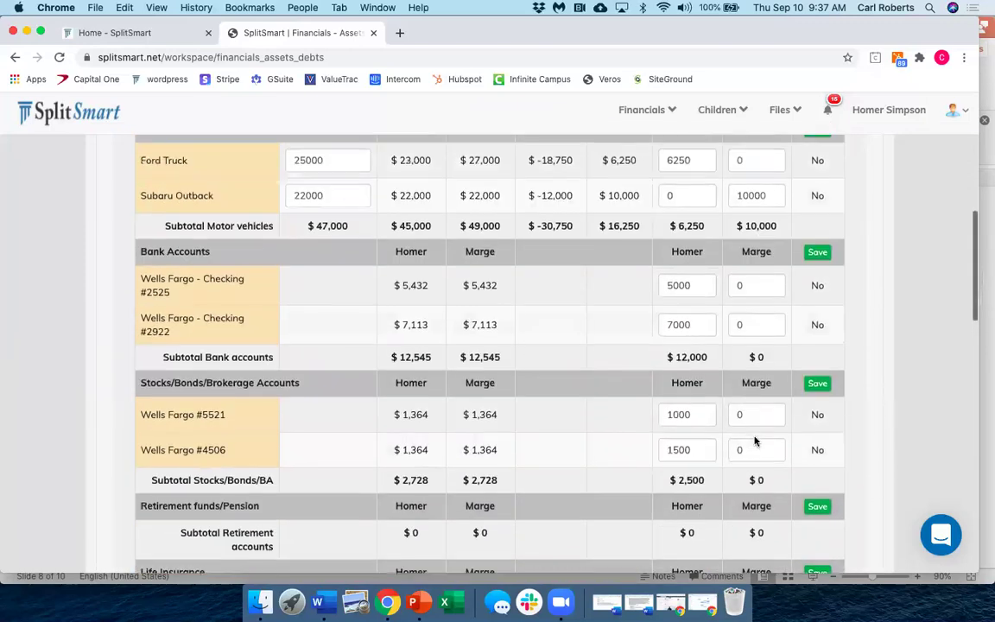
{"action": "scroll", "coordinate": [754, 441], "scroll_direction": "up", "scroll_amount": 10}
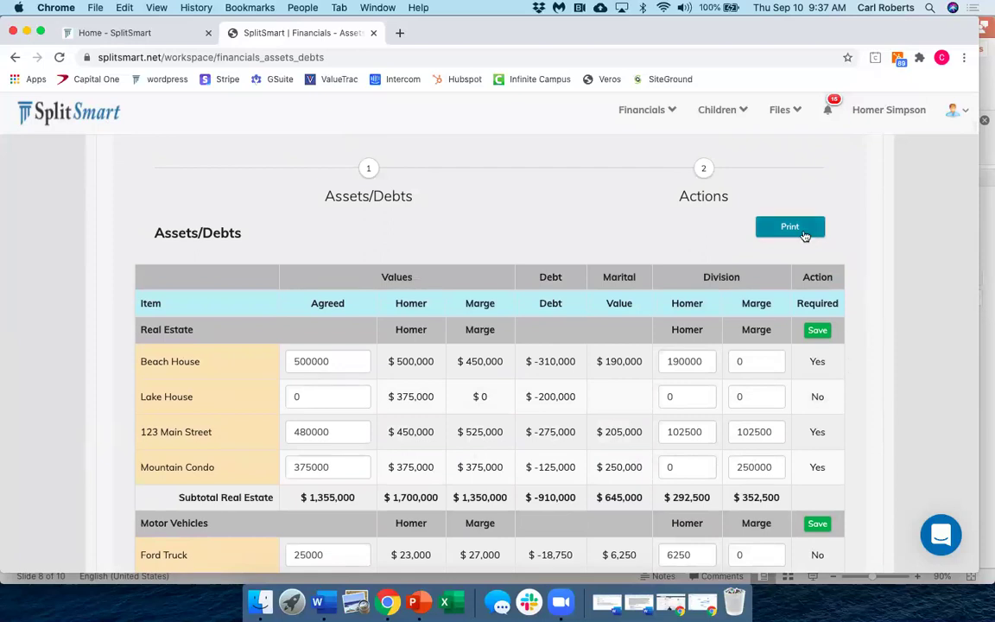
Open the worksheet's Actions stage and review the Action Required settings and Disposition Action notes from the properties through Adjustments.
{"action": "left_click", "coordinate": [703, 172]}
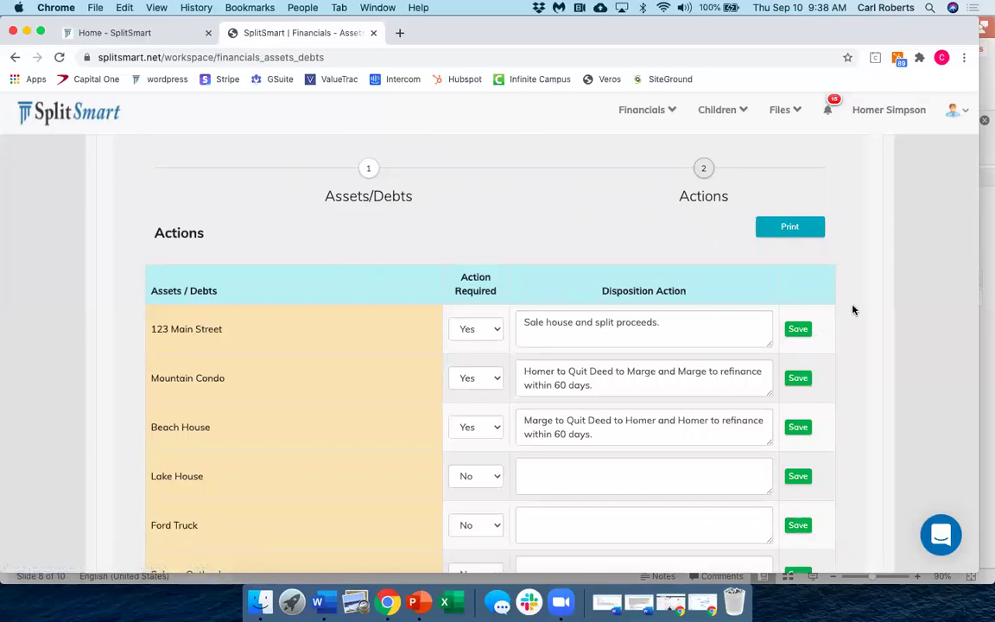
{"action": "scroll", "coordinate": [853, 310], "scroll_direction": "down", "scroll_amount": 3}
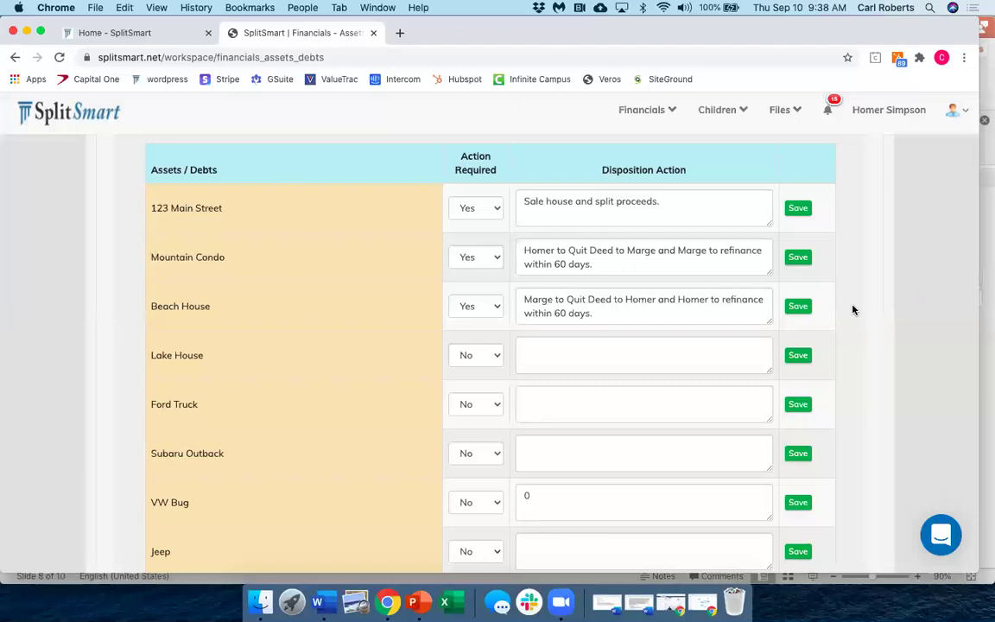
{"action": "scroll", "coordinate": [852, 310], "scroll_direction": "down", "scroll_amount": 2}
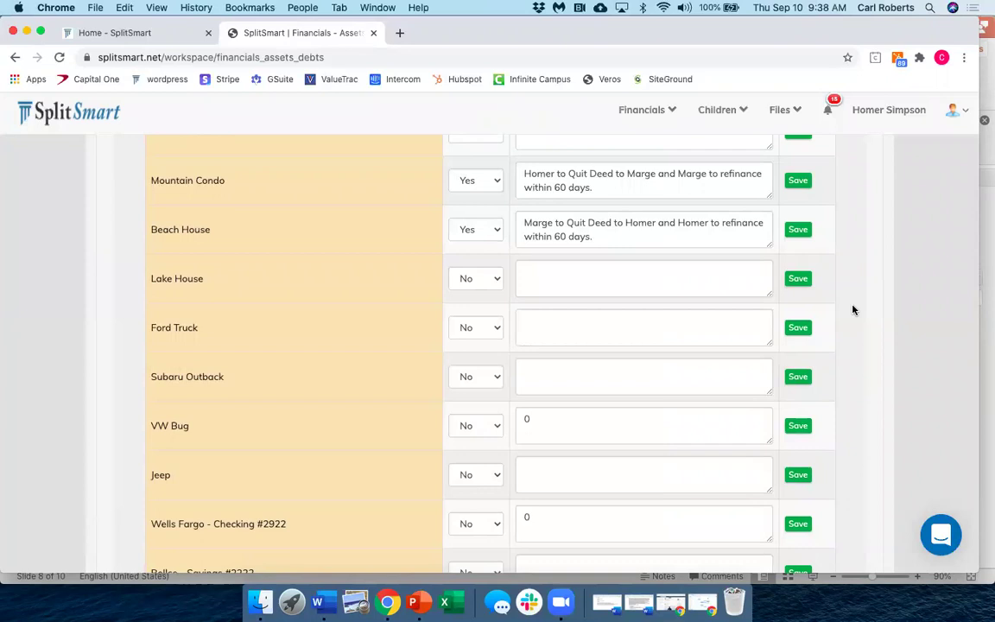
{"action": "scroll", "coordinate": [852, 310], "scroll_direction": "down", "scroll_amount": 9}
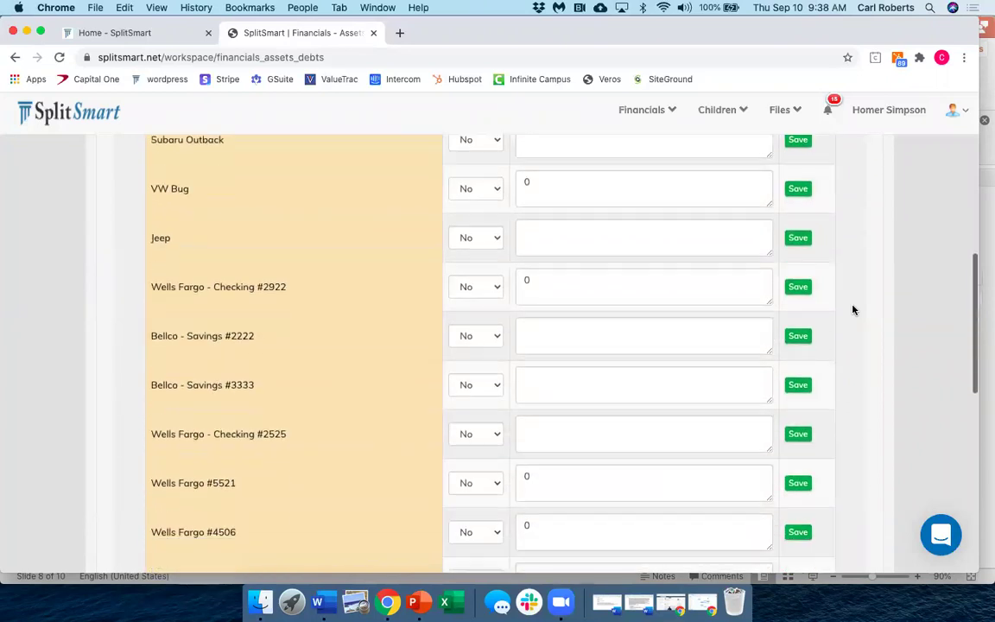
{"action": "scroll", "coordinate": [852, 310], "scroll_direction": "down", "scroll_amount": 10}
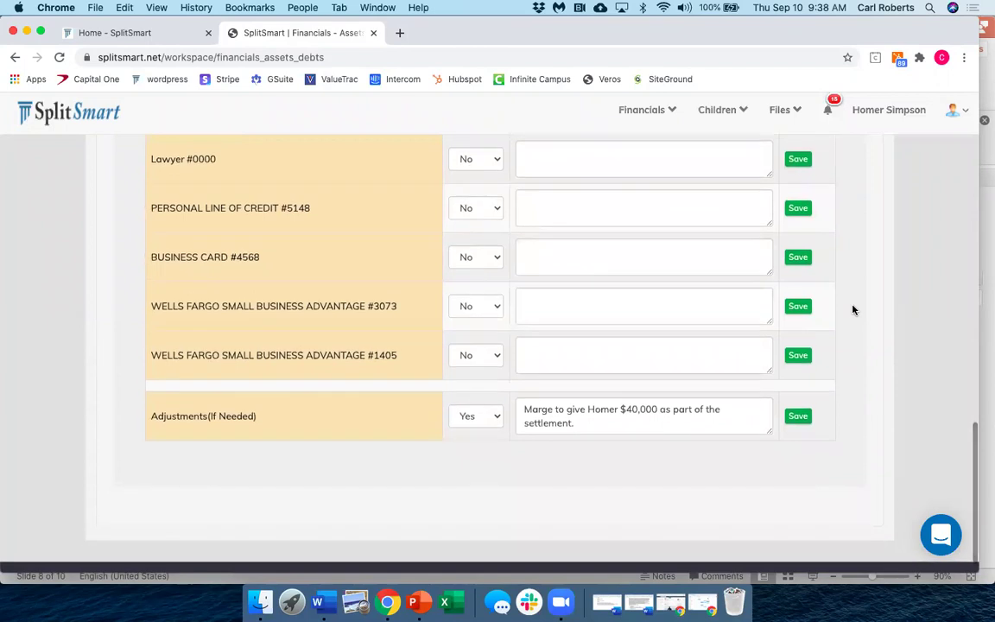
{"action": "scroll", "coordinate": [852, 310], "scroll_direction": "up", "scroll_amount": 20}
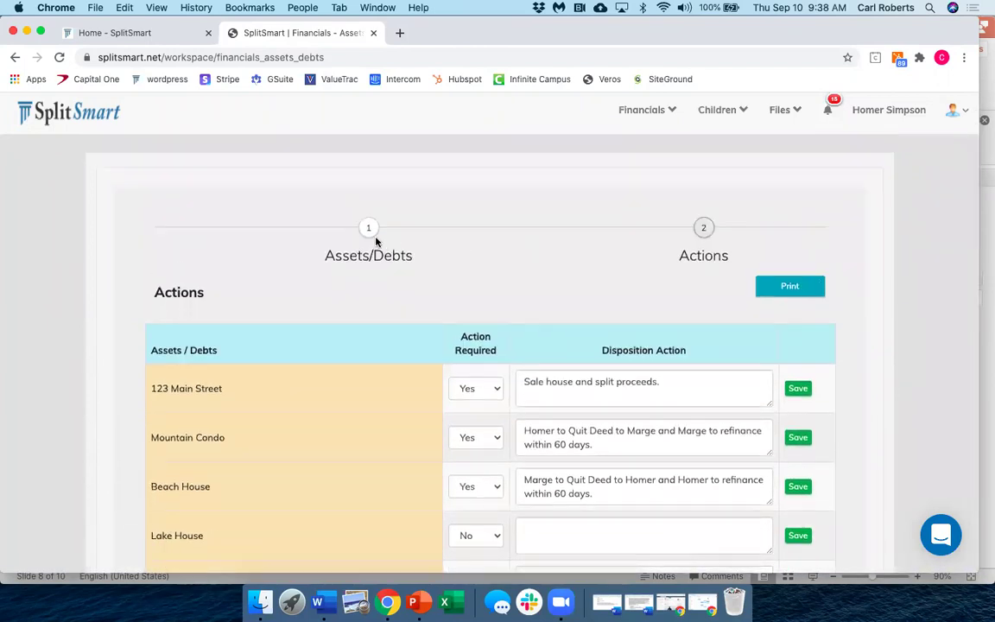
Return to the Assets/Debts stage and check all pages of its Net Worth print preview, then close the preview without printing.
{"action": "left_click", "coordinate": [371, 237]}
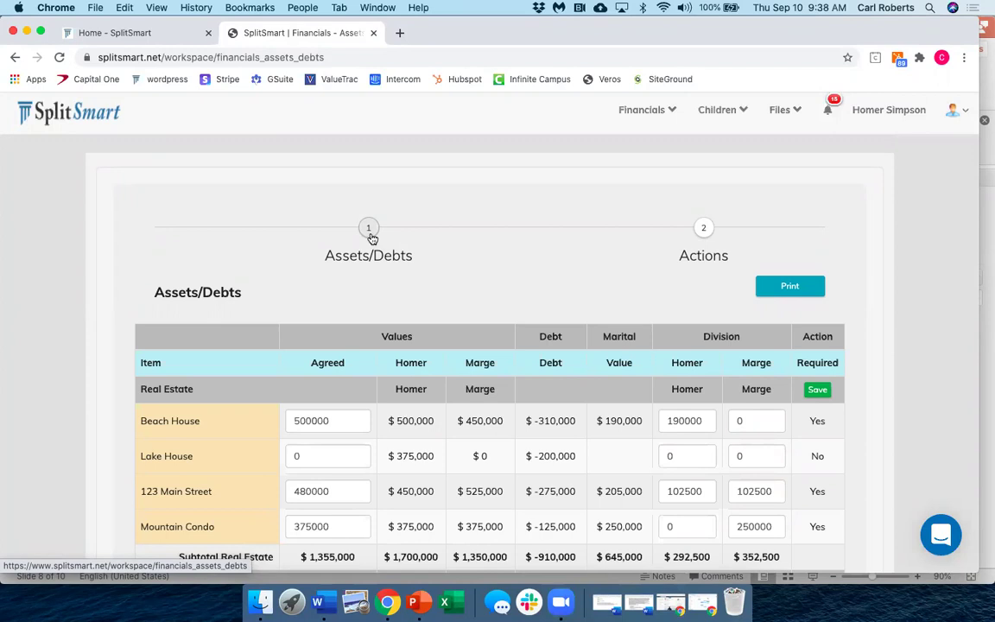
{"action": "left_click", "coordinate": [793, 288]}
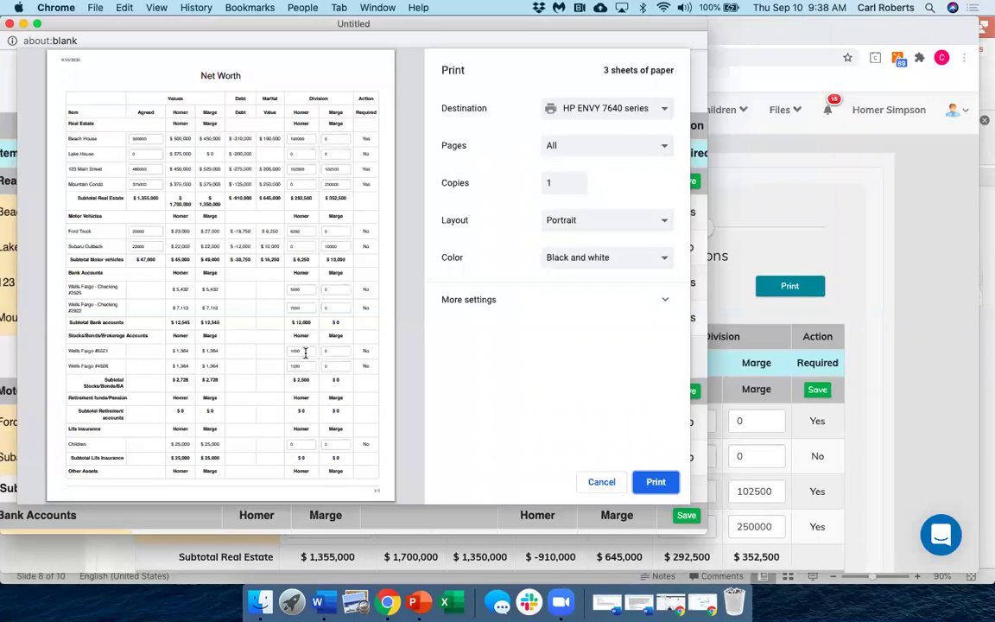
{"action": "scroll", "coordinate": [305, 352], "scroll_direction": "down", "scroll_amount": 10}
{"action": "scroll", "coordinate": [305, 353], "scroll_direction": "down", "scroll_amount": 8}
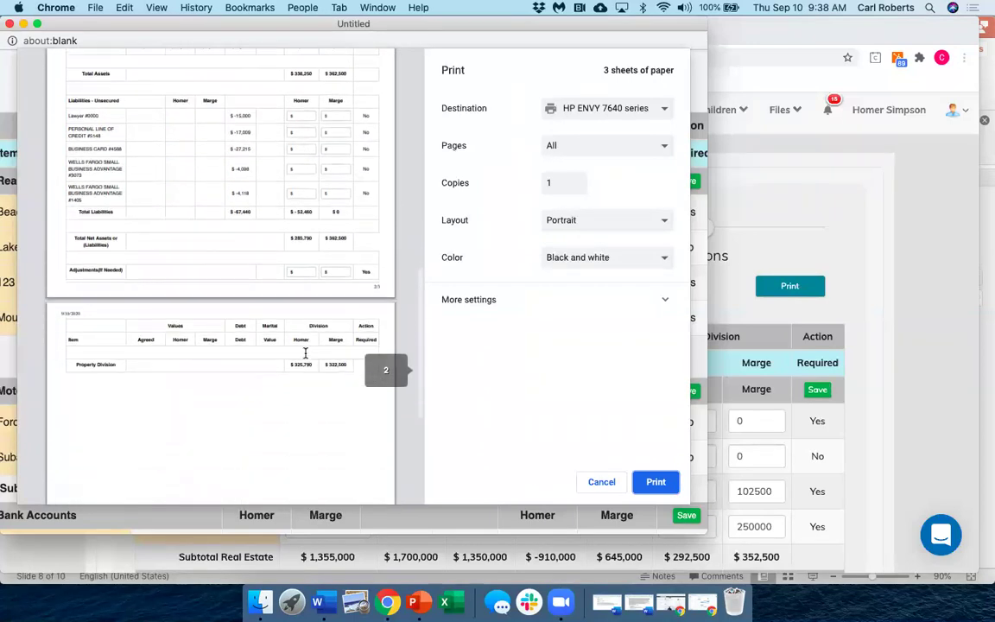
{"action": "scroll", "coordinate": [304, 352], "scroll_direction": "up", "scroll_amount": 10}
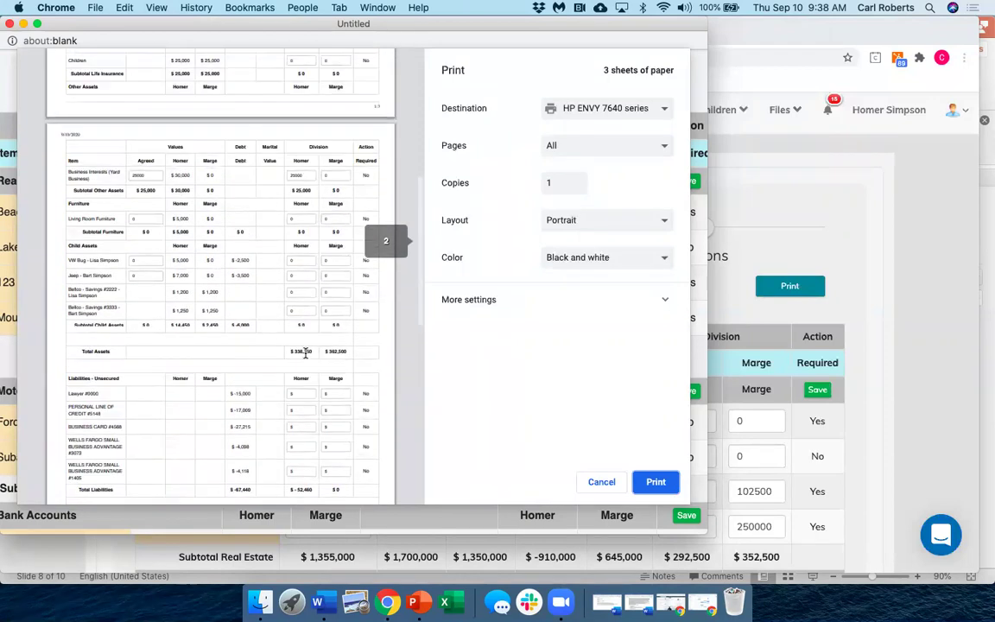
{"action": "scroll", "coordinate": [305, 352], "scroll_direction": "up", "scroll_amount": 10}
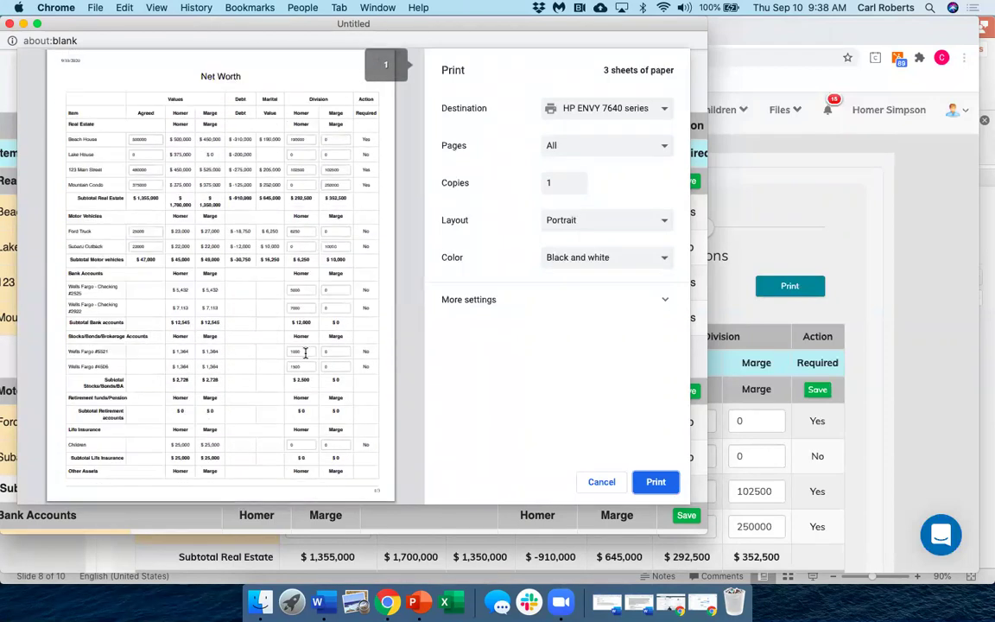
{"action": "left_click", "coordinate": [601, 481]}
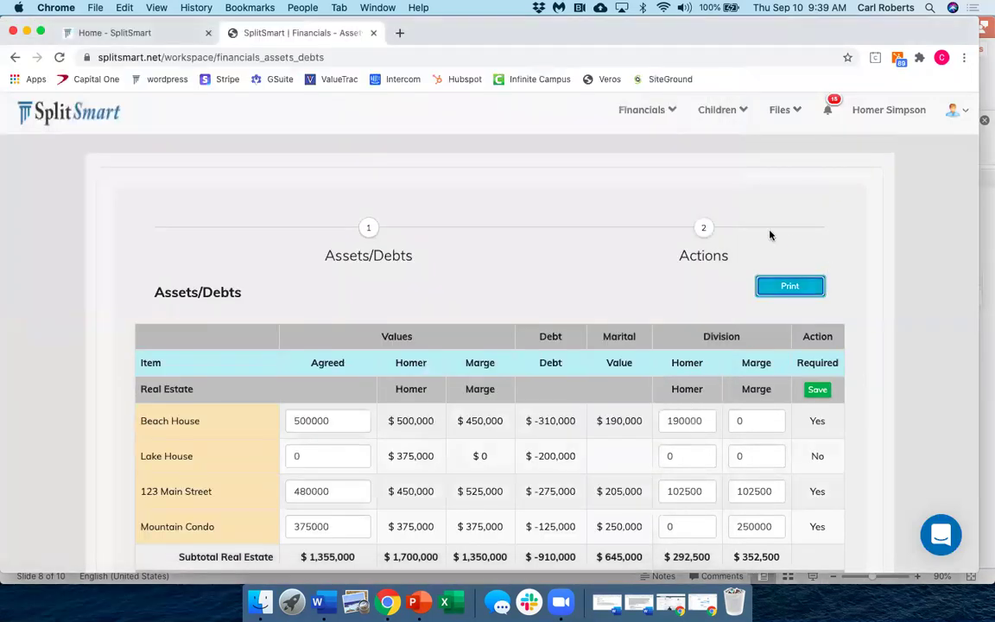
Open the Incomes / Expenses worksheet and review both spouses' Annual Income entries by year.
{"action": "left_click", "coordinate": [703, 231]}
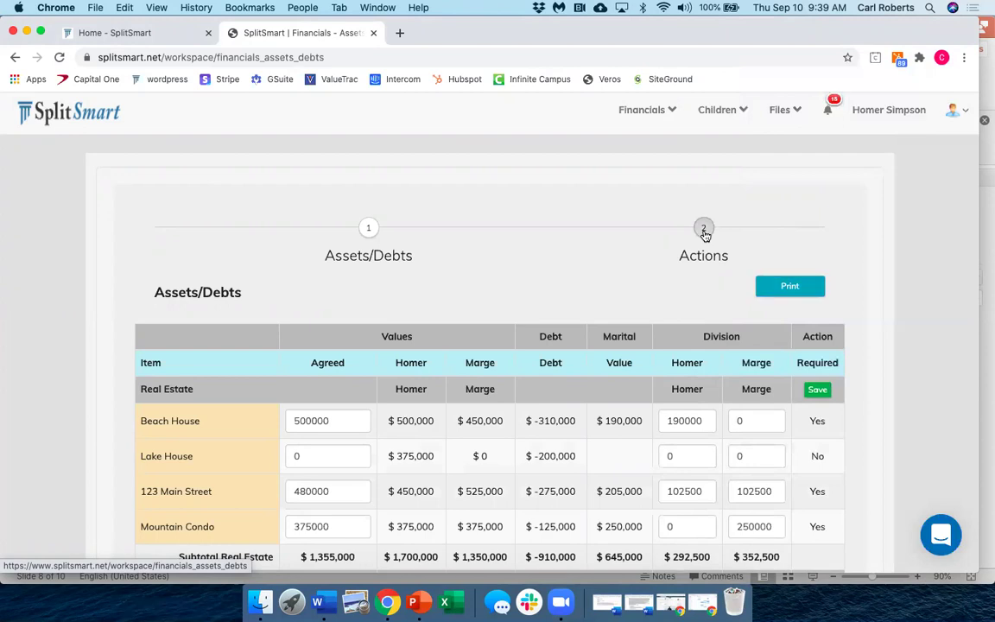
{"action": "left_click", "coordinate": [373, 230]}
{"action": "left_click", "coordinate": [671, 110]}
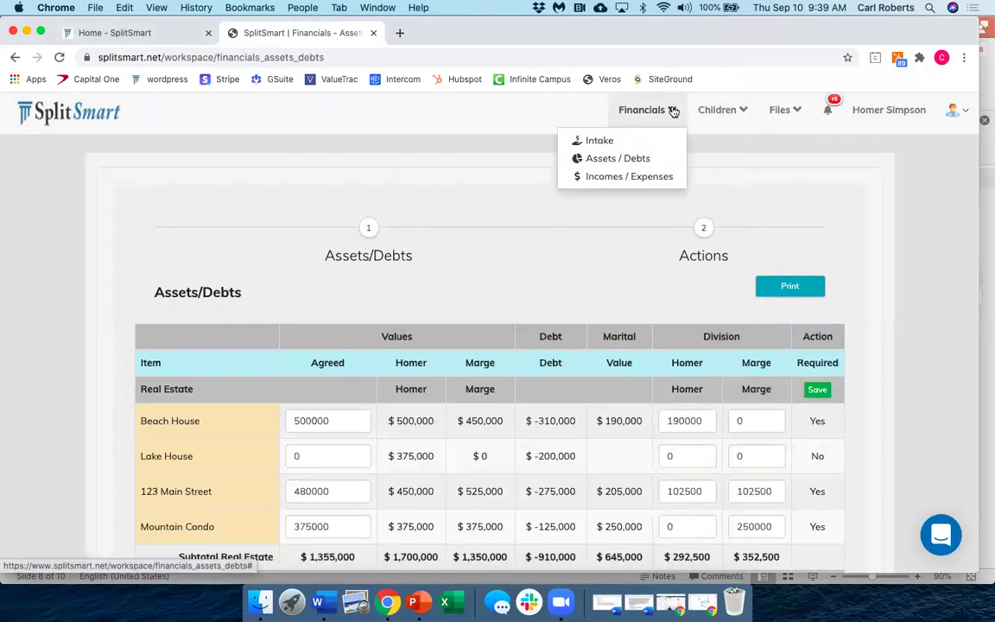
{"action": "left_click", "coordinate": [638, 179]}
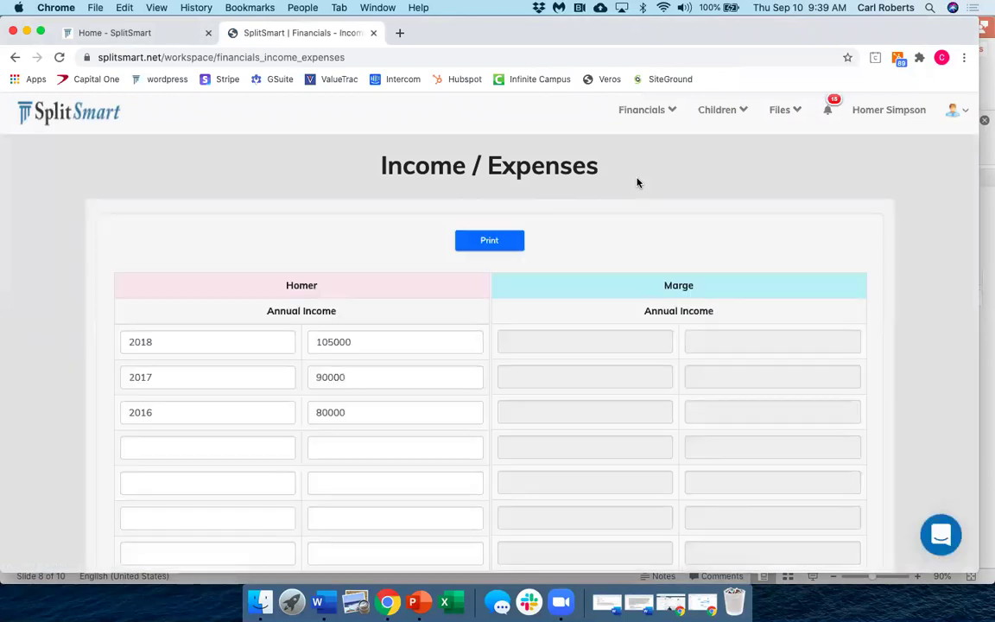
{"action": "scroll", "coordinate": [637, 182], "scroll_direction": "down", "scroll_amount": 3}
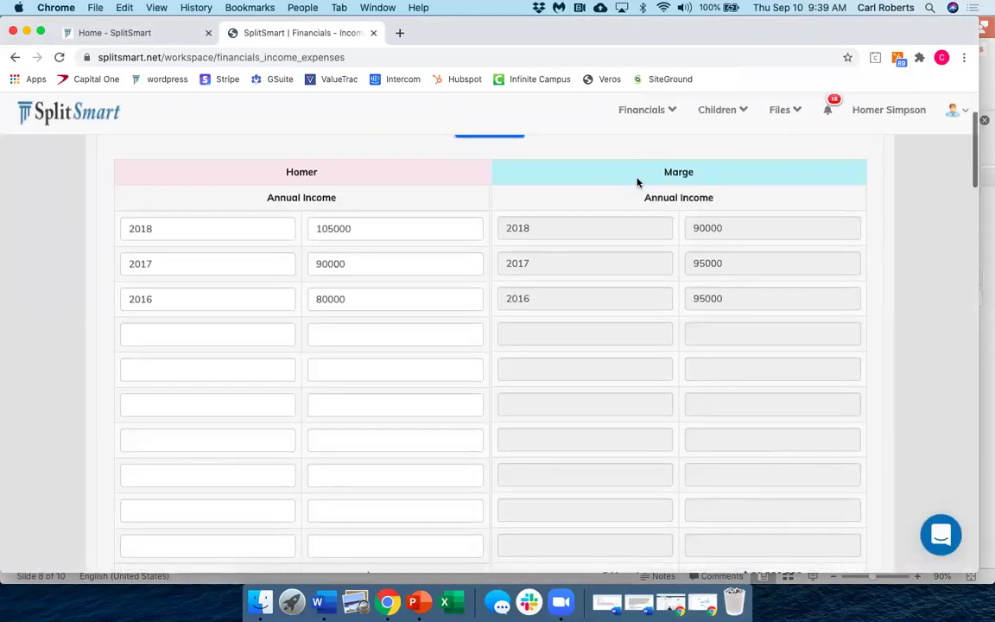
{"action": "scroll", "coordinate": [637, 183], "scroll_direction": "down", "scroll_amount": 6}
{"action": "scroll", "coordinate": [638, 182], "scroll_direction": "up", "scroll_amount": 5}
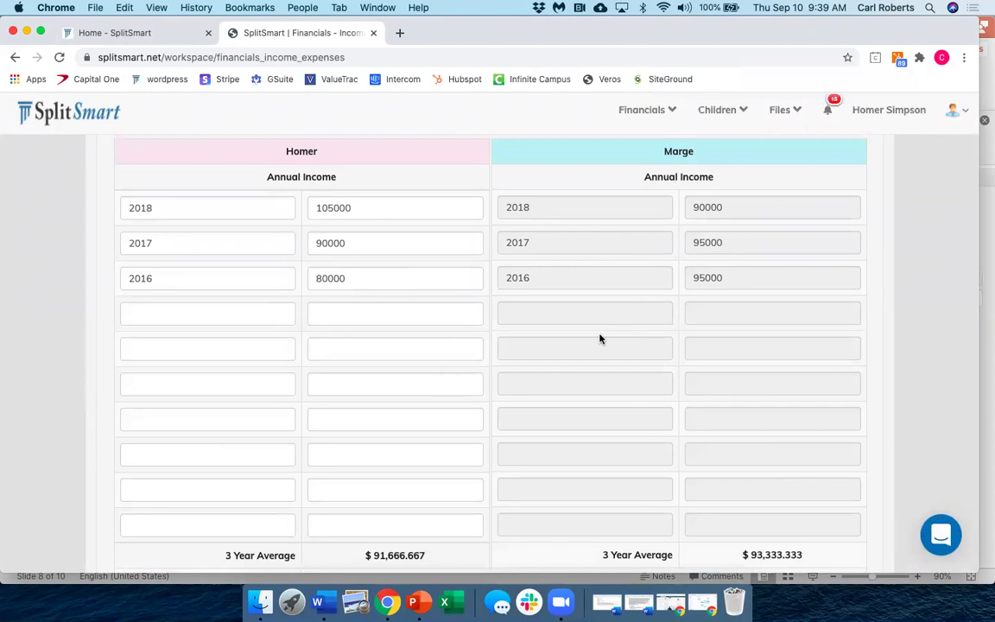
Examine the monthly and annual employment, business and other income, and the mandatory and voluntary deductions through Net Income.
{"action": "scroll", "coordinate": [600, 339], "scroll_direction": "down", "scroll_amount": 3}
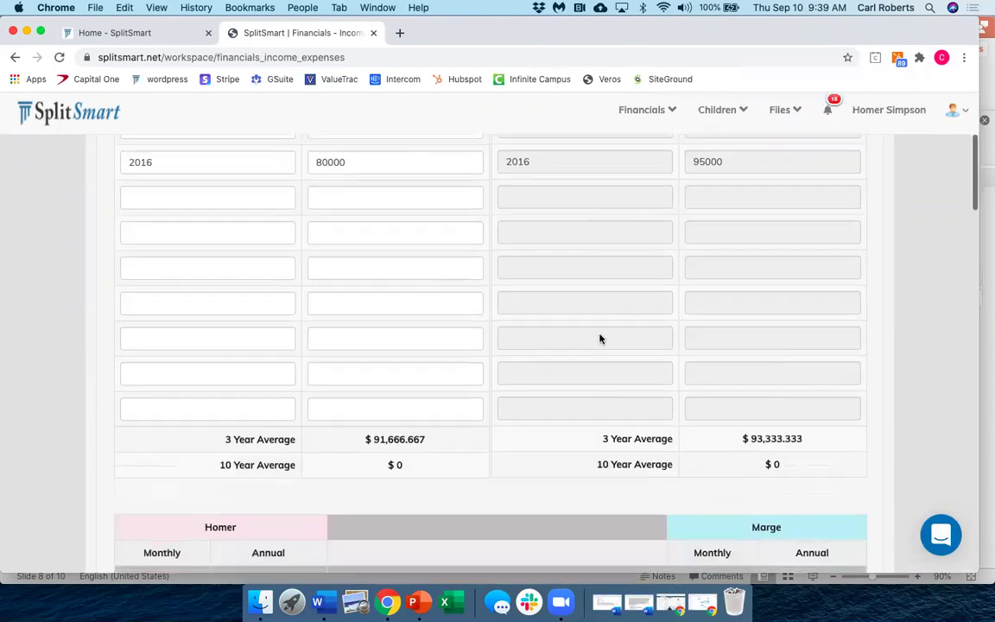
{"action": "scroll", "coordinate": [600, 335], "scroll_direction": "down", "scroll_amount": 3}
{"action": "scroll", "coordinate": [599, 335], "scroll_direction": "down", "scroll_amount": 4}
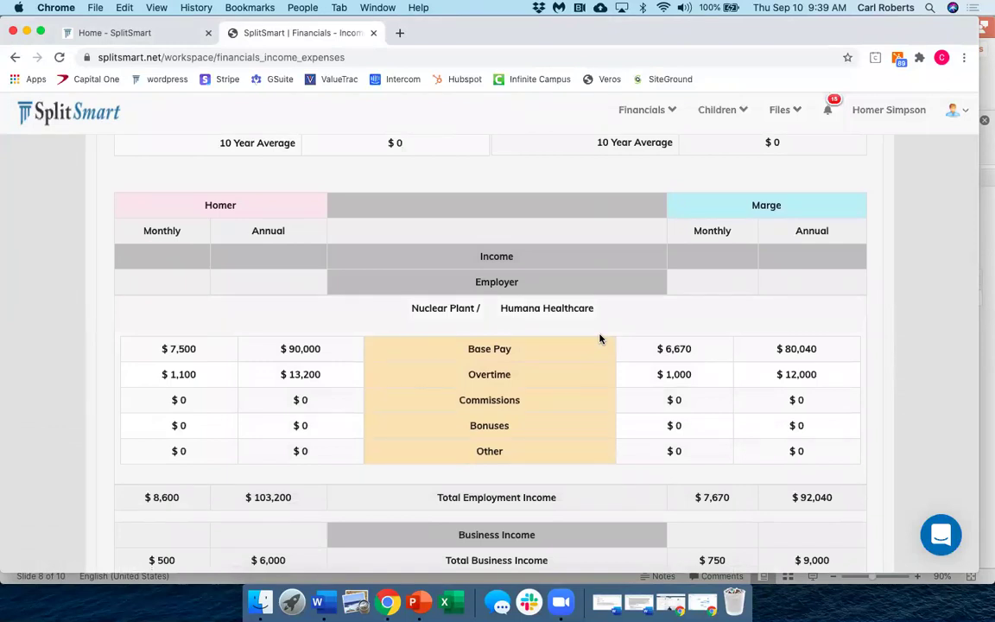
{"action": "scroll", "coordinate": [601, 338], "scroll_direction": "down", "scroll_amount": 5}
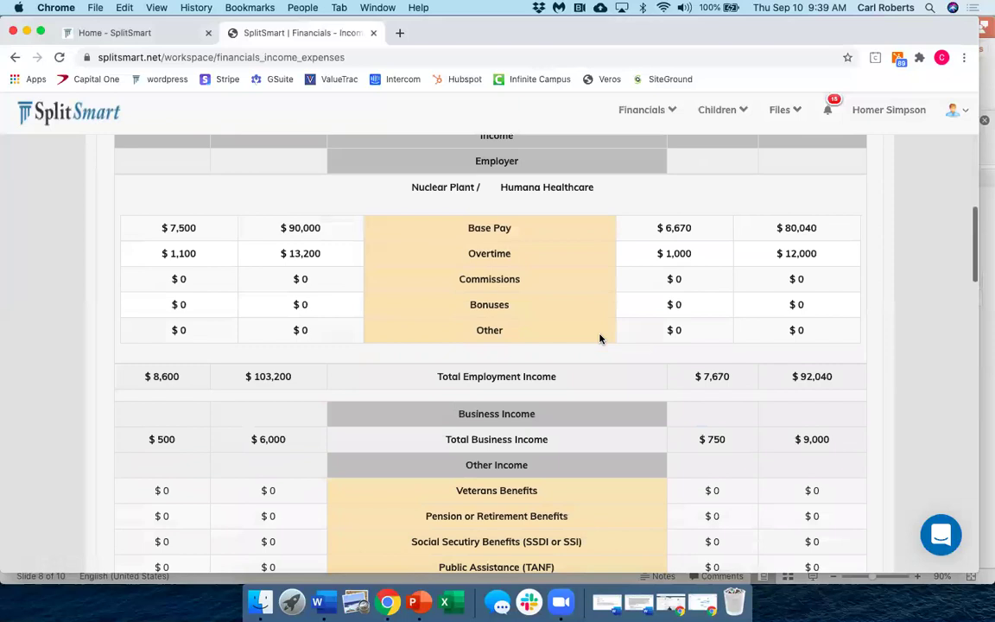
{"action": "scroll", "coordinate": [600, 338], "scroll_direction": "down", "scroll_amount": 6}
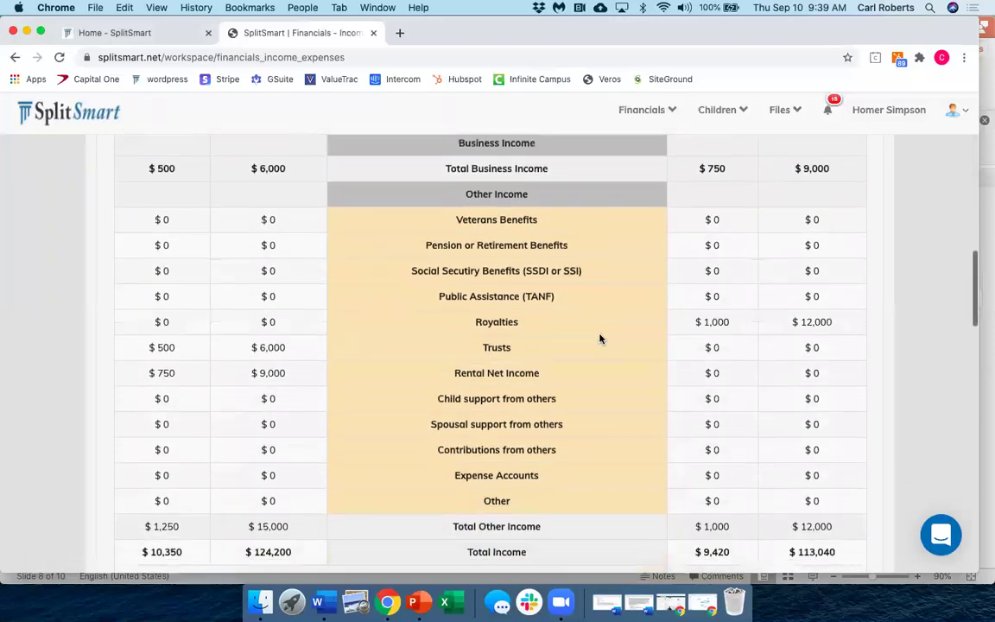
{"action": "scroll", "coordinate": [601, 338], "scroll_direction": "down", "scroll_amount": 5}
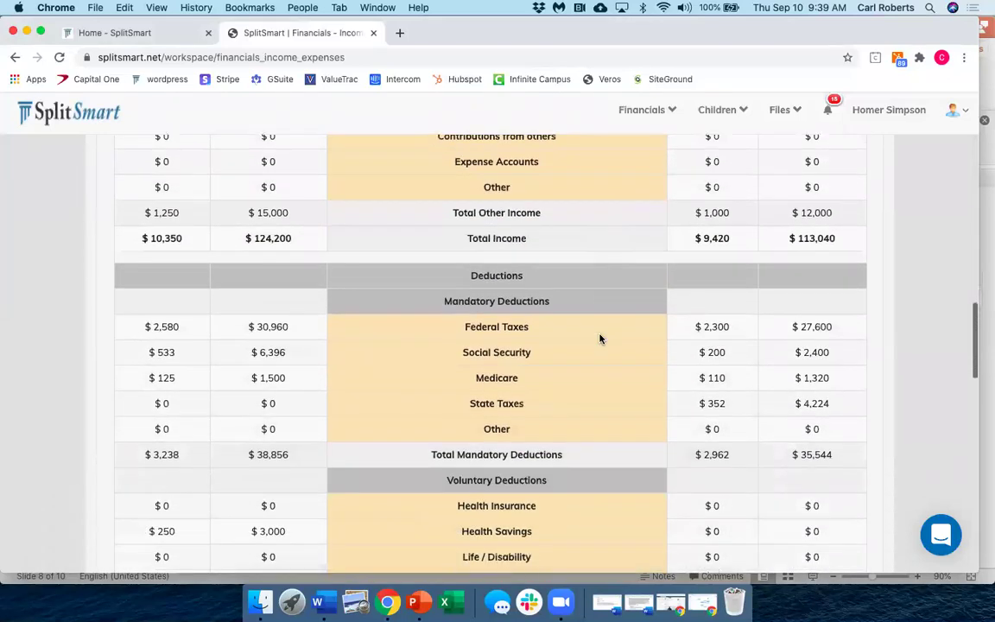
{"action": "scroll", "coordinate": [601, 338], "scroll_direction": "down", "scroll_amount": 7}
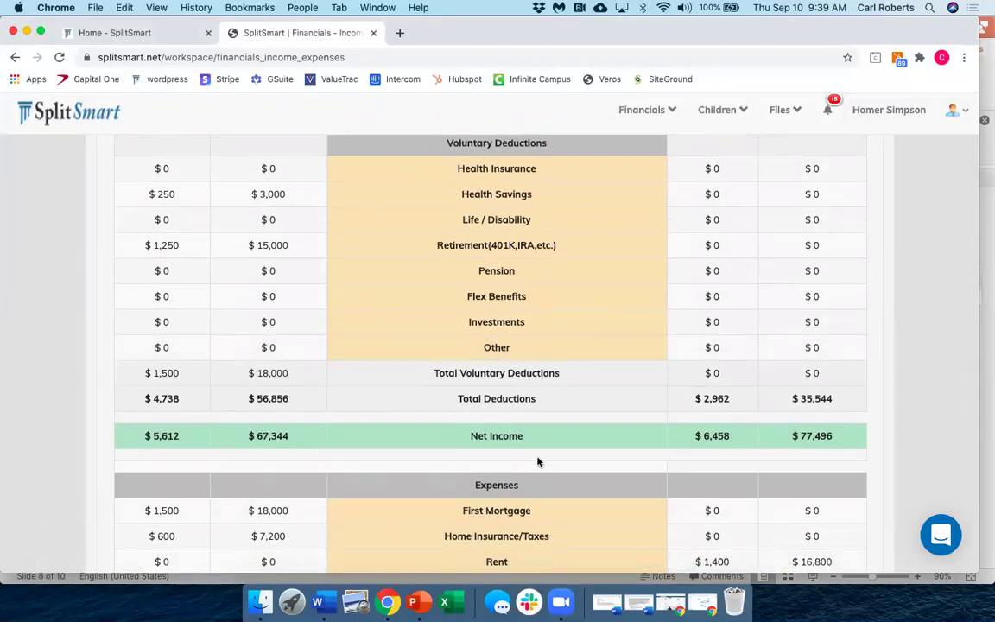
Review the spouses' Expenses with the Total Expenses, Net Income and Gain or (Loss) rows, and return to the worksheet's beginning.
{"action": "scroll", "coordinate": [537, 462], "scroll_direction": "down", "scroll_amount": 14}
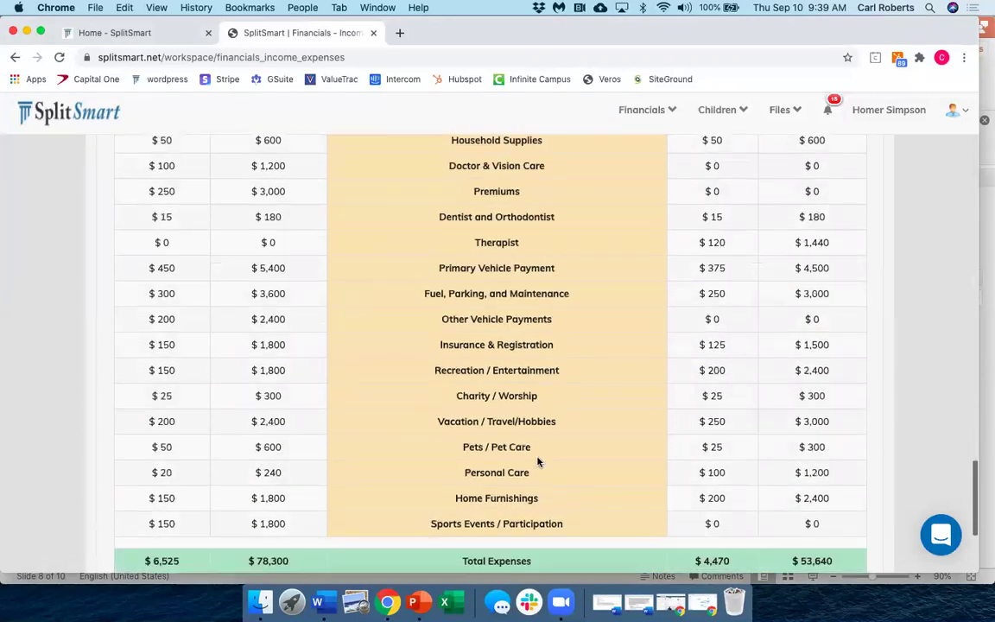
{"action": "scroll", "coordinate": [537, 462], "scroll_direction": "down", "scroll_amount": 3}
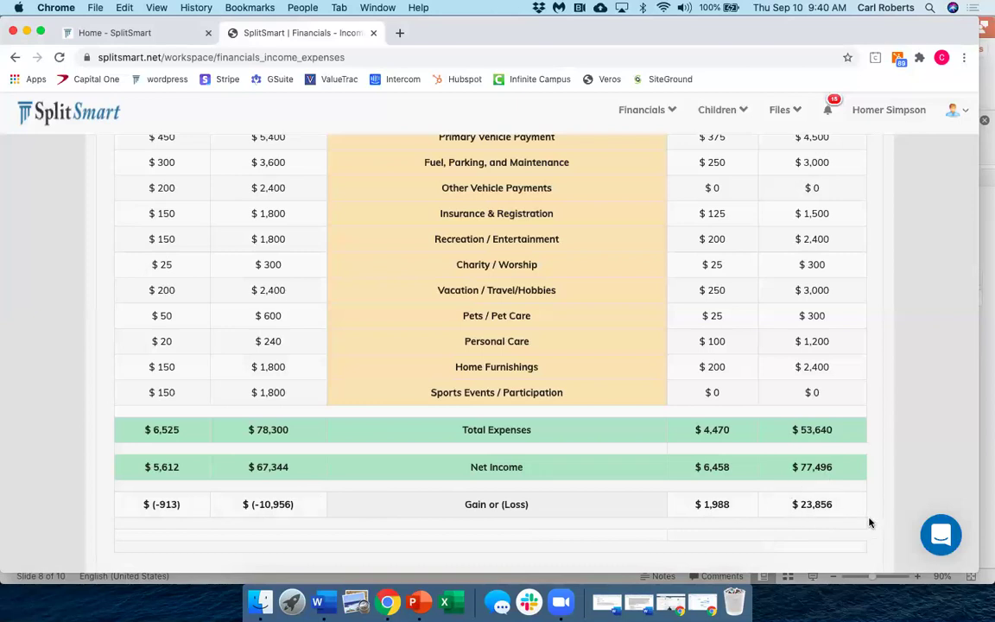
{"action": "scroll", "coordinate": [870, 522], "scroll_direction": "up", "scroll_amount": 15}
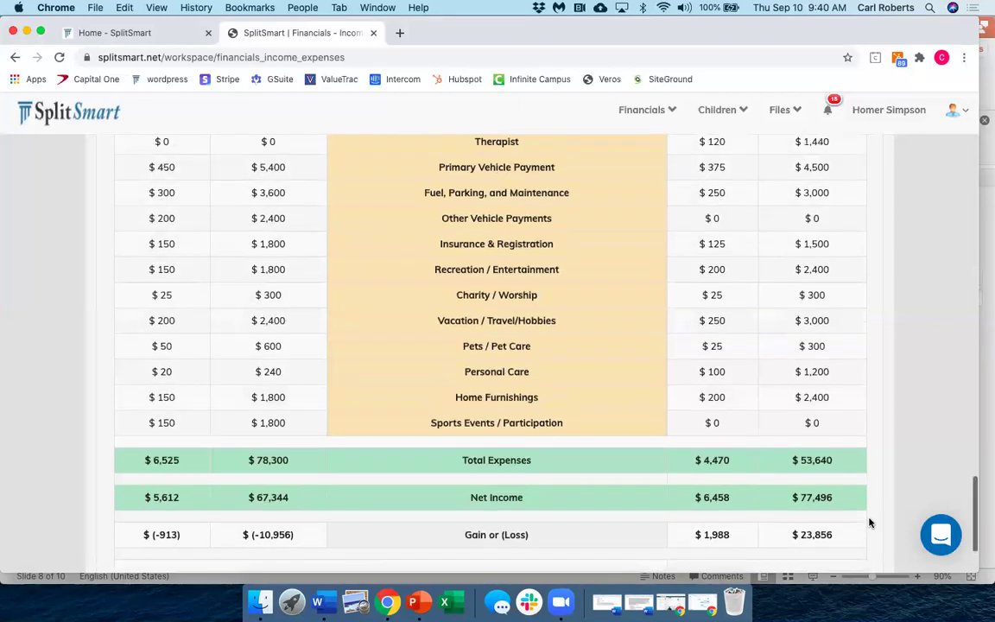
{"action": "scroll", "coordinate": [869, 521], "scroll_direction": "up", "scroll_amount": 20}
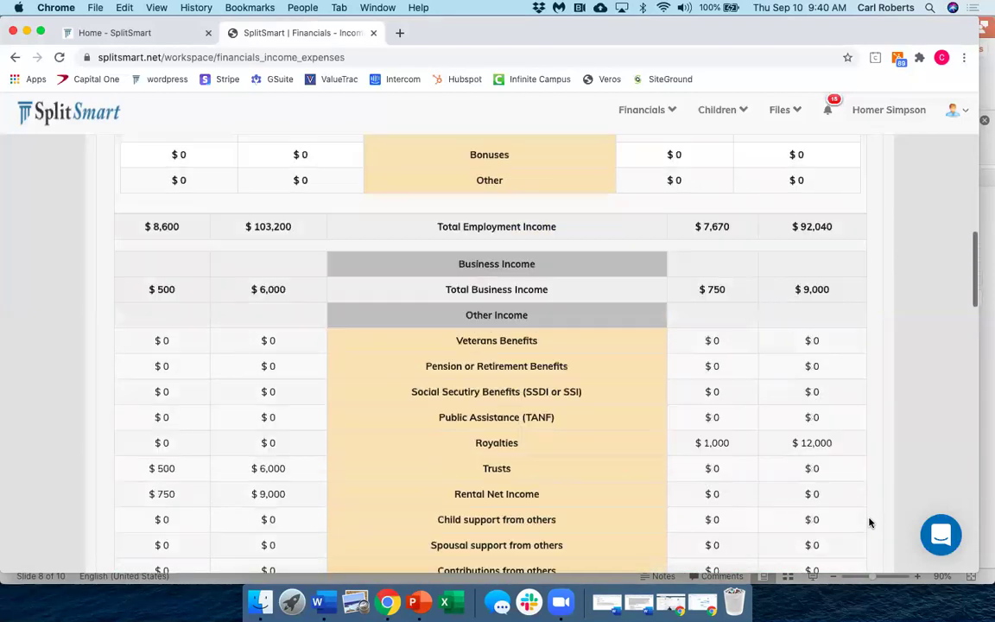
{"action": "scroll", "coordinate": [869, 522], "scroll_direction": "up", "scroll_amount": 4}
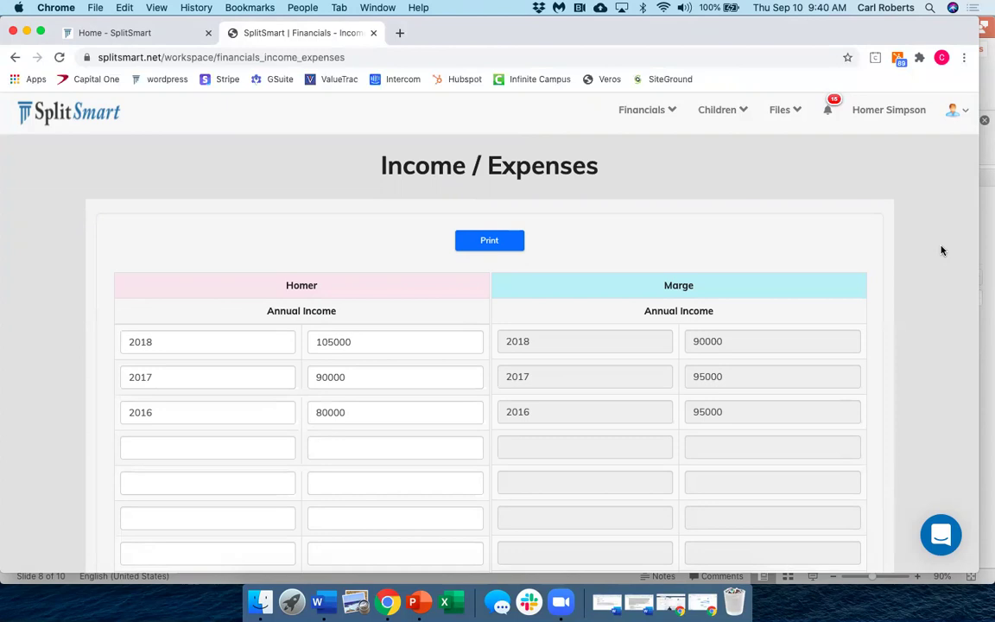
Compare the spouses' 3 Year Average and 10 Year Average incomes beneath the Annual Income entries.
{"action": "scroll", "coordinate": [942, 250], "scroll_direction": "down", "scroll_amount": 3}
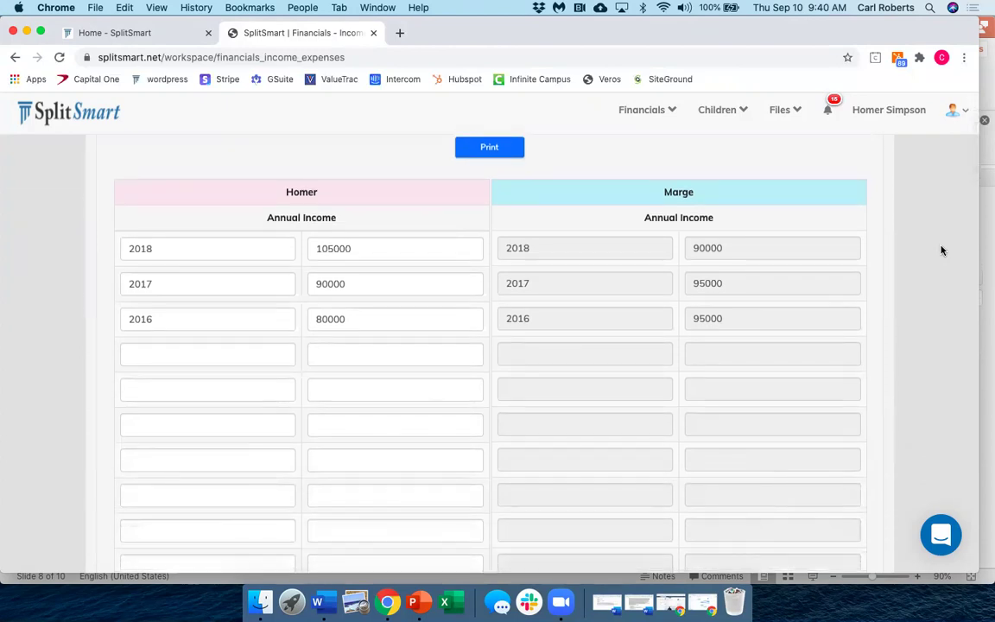
{"action": "scroll", "coordinate": [942, 250], "scroll_direction": "down", "scroll_amount": 8}
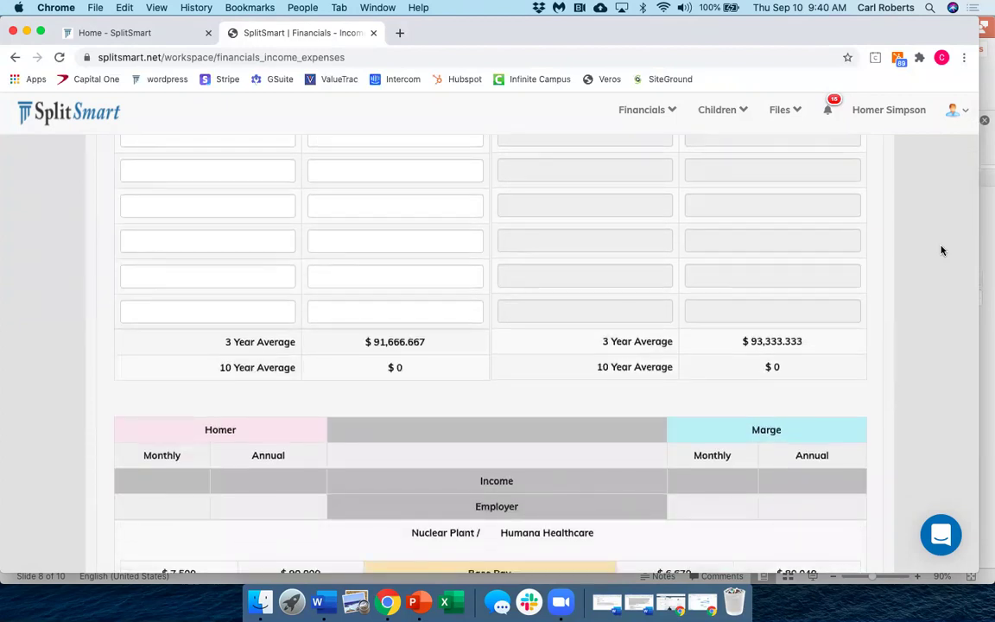
{"action": "scroll", "coordinate": [942, 250], "scroll_direction": "up", "scroll_amount": 10}
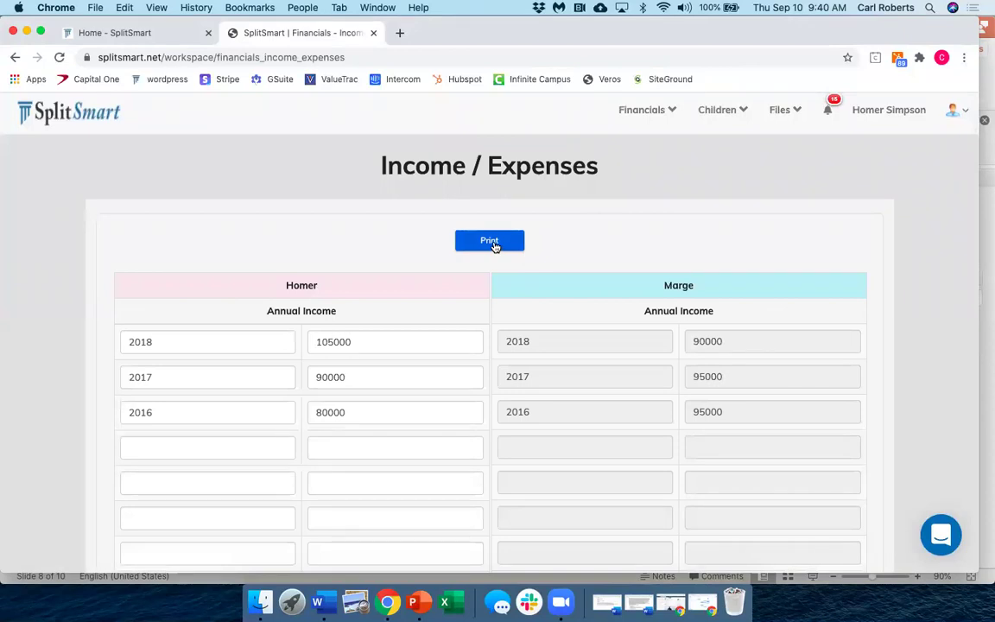
Look through the pages of the Income - Expenses print preview and close it without printing.
{"action": "left_click", "coordinate": [490, 242]}
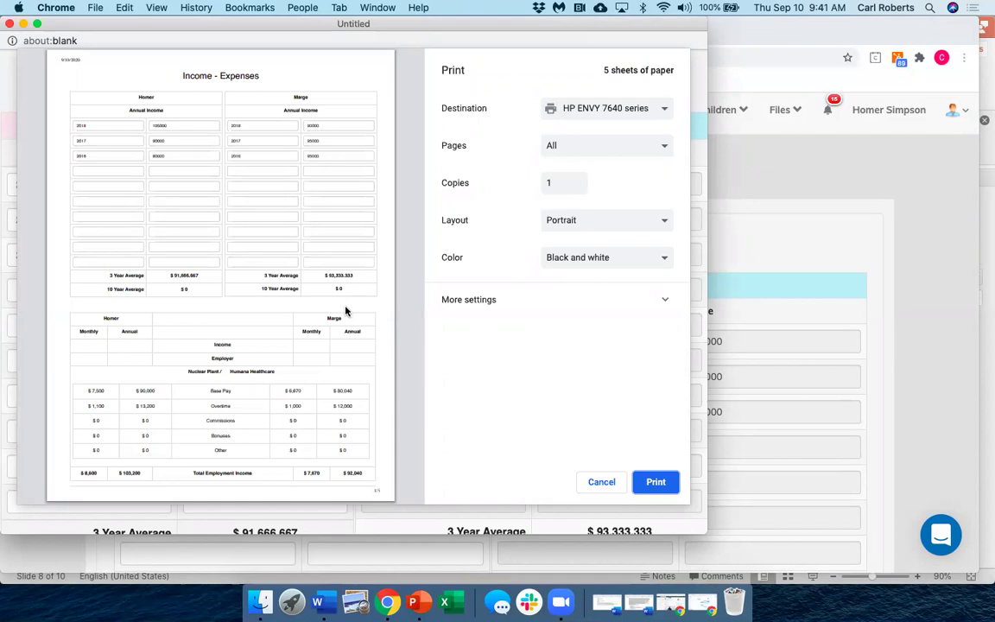
{"action": "scroll", "coordinate": [346, 311], "scroll_direction": "down", "scroll_amount": 15}
{"action": "scroll", "coordinate": [345, 311], "scroll_direction": "down", "scroll_amount": 10}
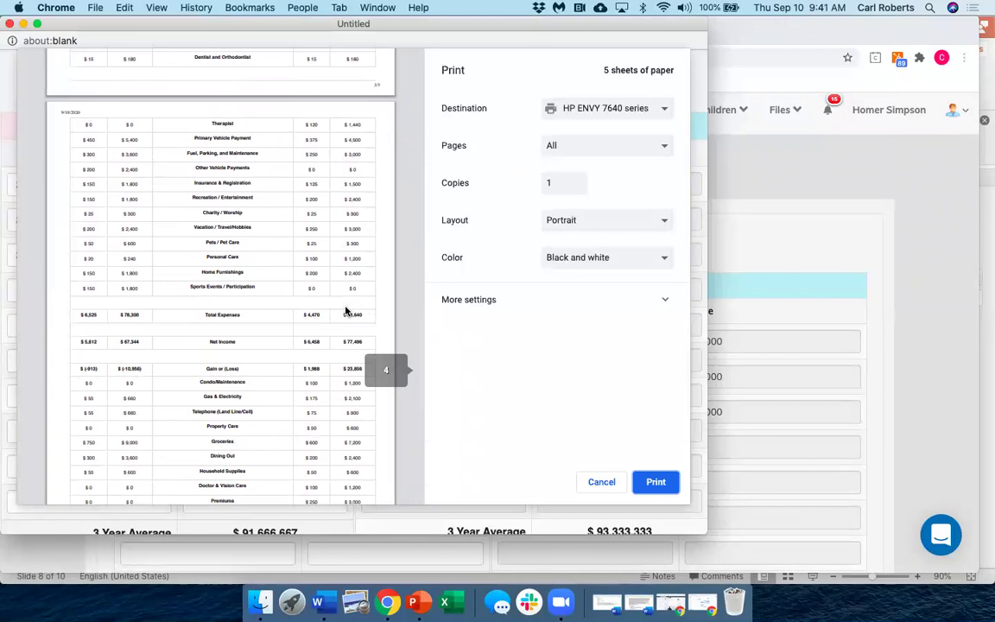
{"action": "scroll", "coordinate": [346, 311], "scroll_direction": "down", "scroll_amount": 10}
{"action": "scroll", "coordinate": [345, 311], "scroll_direction": "up", "scroll_amount": 20}
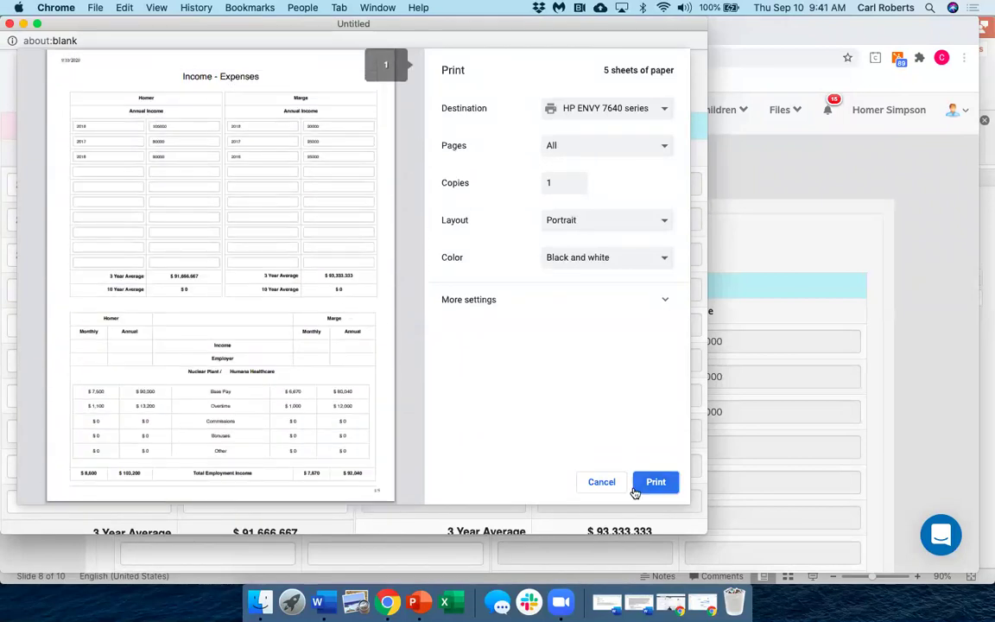
{"action": "left_click", "coordinate": [596, 482]}
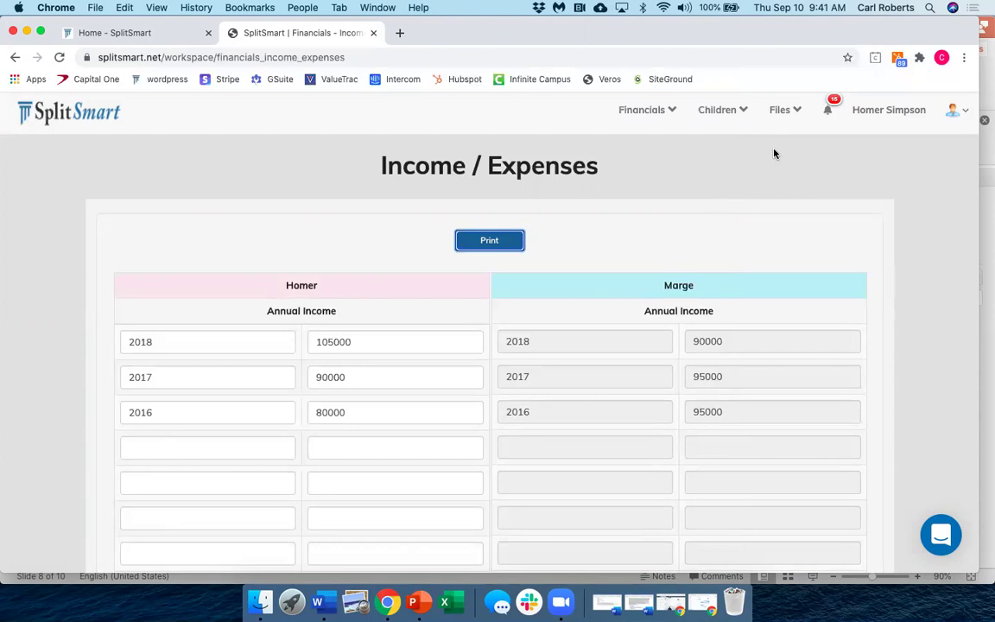
Open the Parenting Plan and skim its Decision Making, Schedule and Miscellaneous sections, then return to the beginning.
{"action": "left_click", "coordinate": [720, 113]}
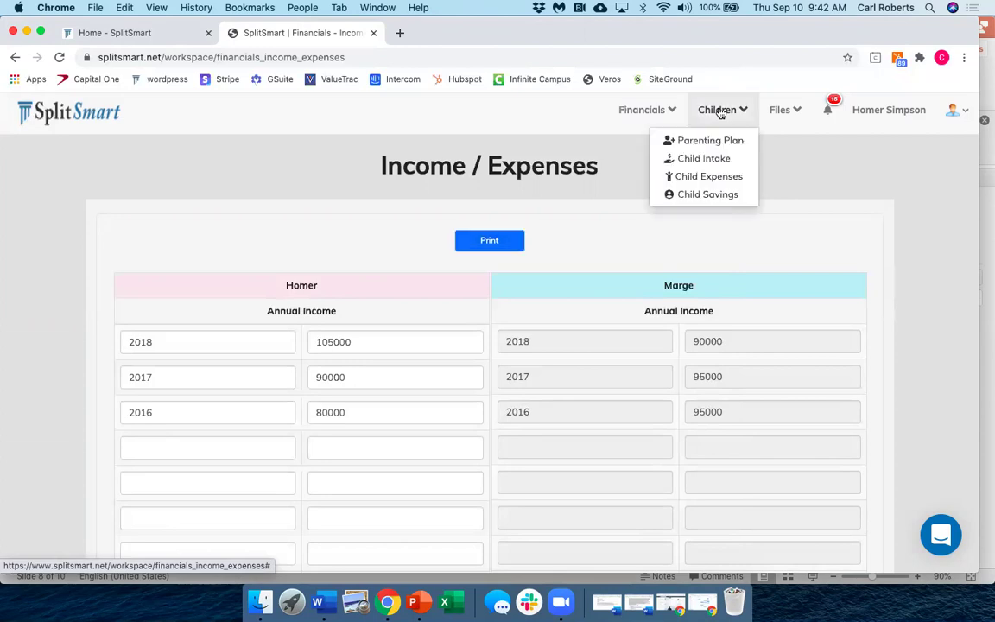
{"action": "left_click", "coordinate": [697, 144]}
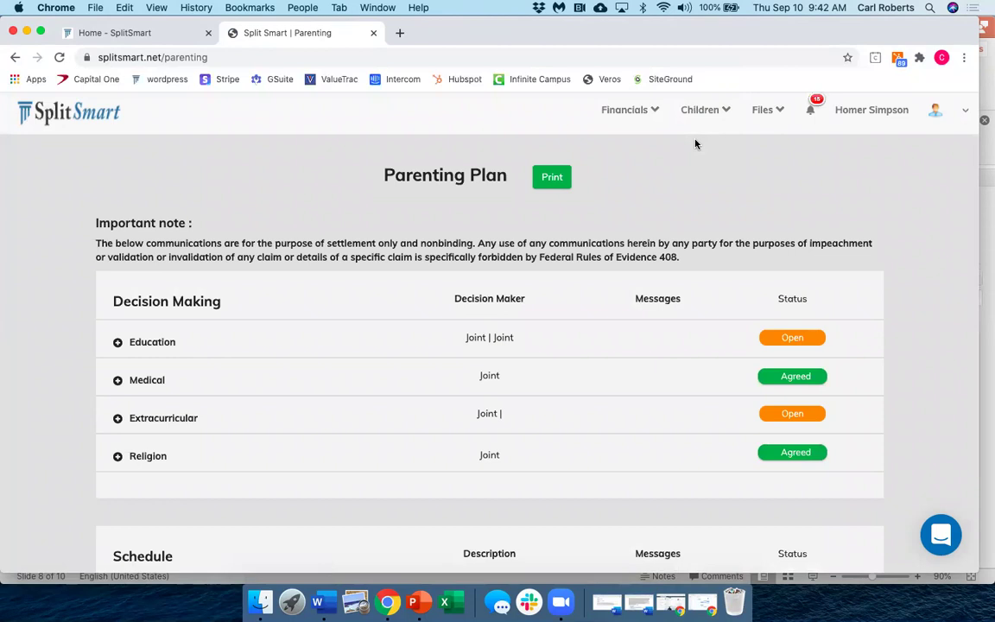
{"action": "scroll", "coordinate": [695, 143], "scroll_direction": "down", "scroll_amount": 1}
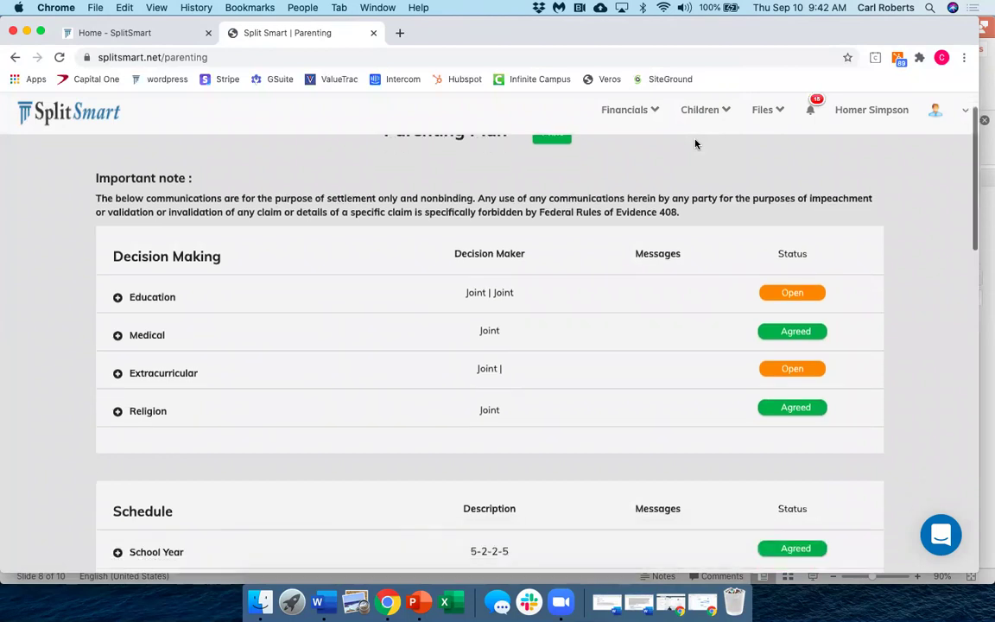
{"action": "scroll", "coordinate": [695, 143], "scroll_direction": "up", "scroll_amount": 1}
{"action": "scroll", "coordinate": [695, 144], "scroll_direction": "down", "scroll_amount": 5}
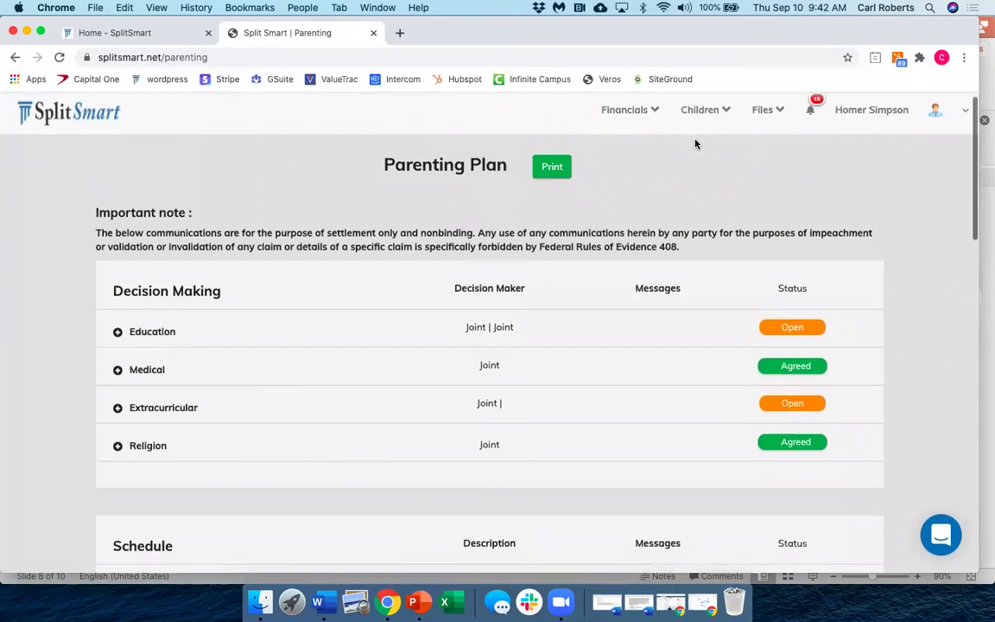
{"action": "scroll", "coordinate": [695, 143], "scroll_direction": "down", "scroll_amount": 6}
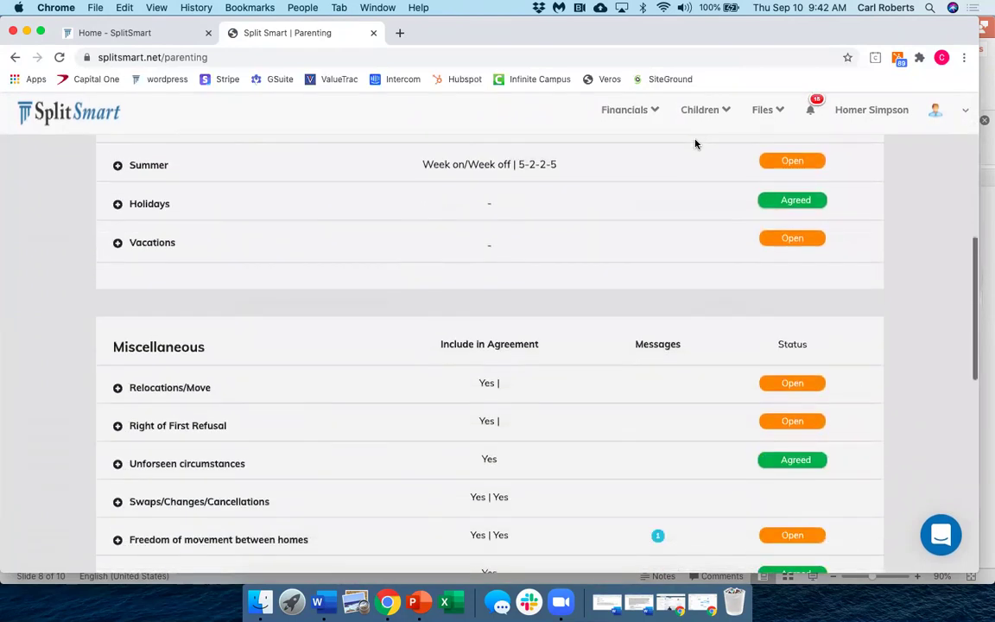
{"action": "scroll", "coordinate": [695, 143], "scroll_direction": "down", "scroll_amount": 2}
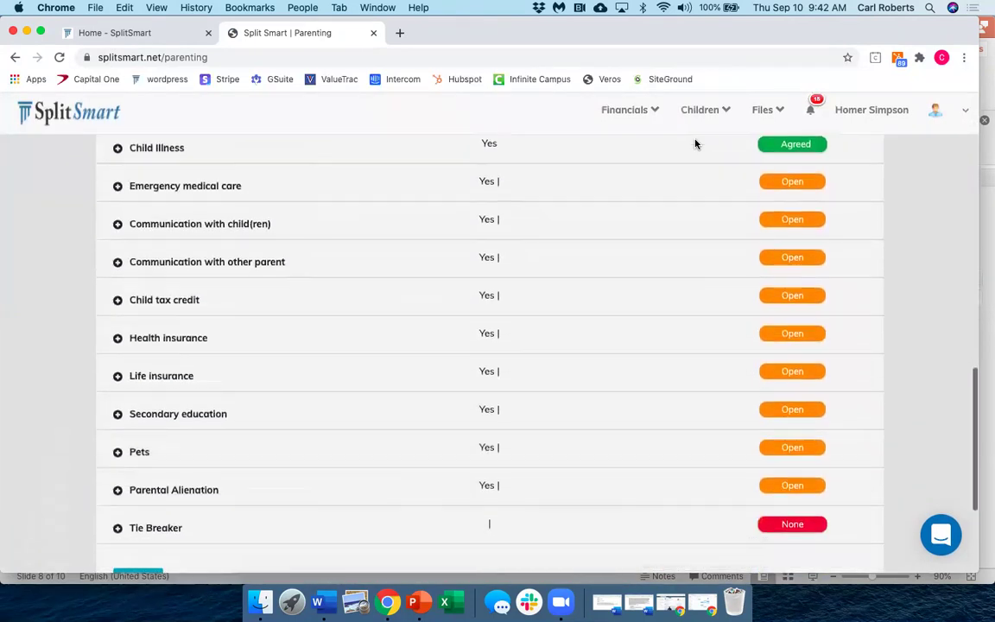
{"action": "scroll", "coordinate": [696, 144], "scroll_direction": "up", "scroll_amount": 8}
{"action": "scroll", "coordinate": [695, 144], "scroll_direction": "up", "scroll_amount": 5}
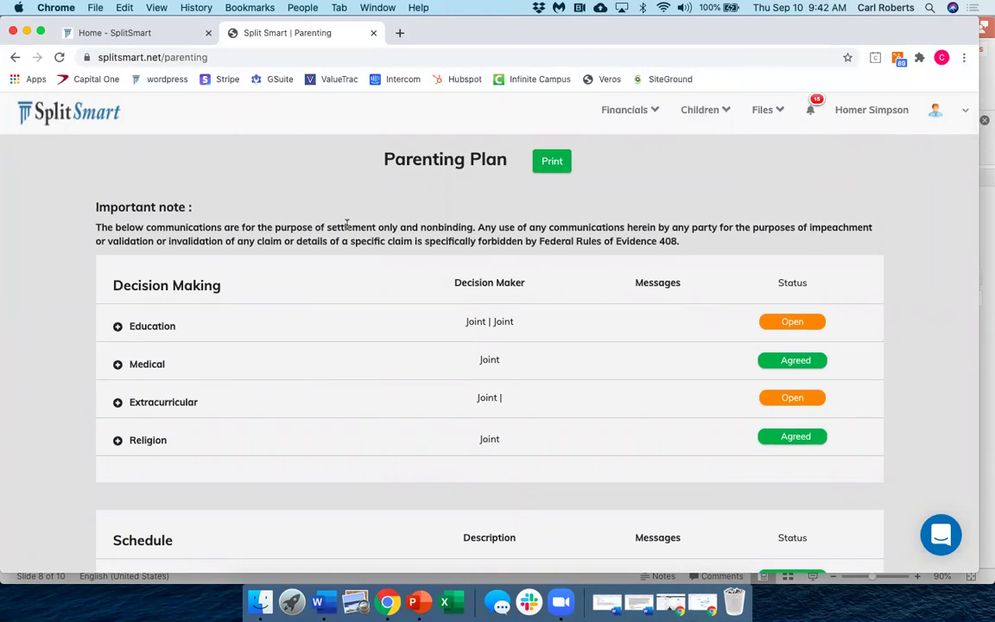
Expand the Education decision and compare both spouses' proposals and the message thread beneath them.
{"action": "left_click", "coordinate": [117, 327]}
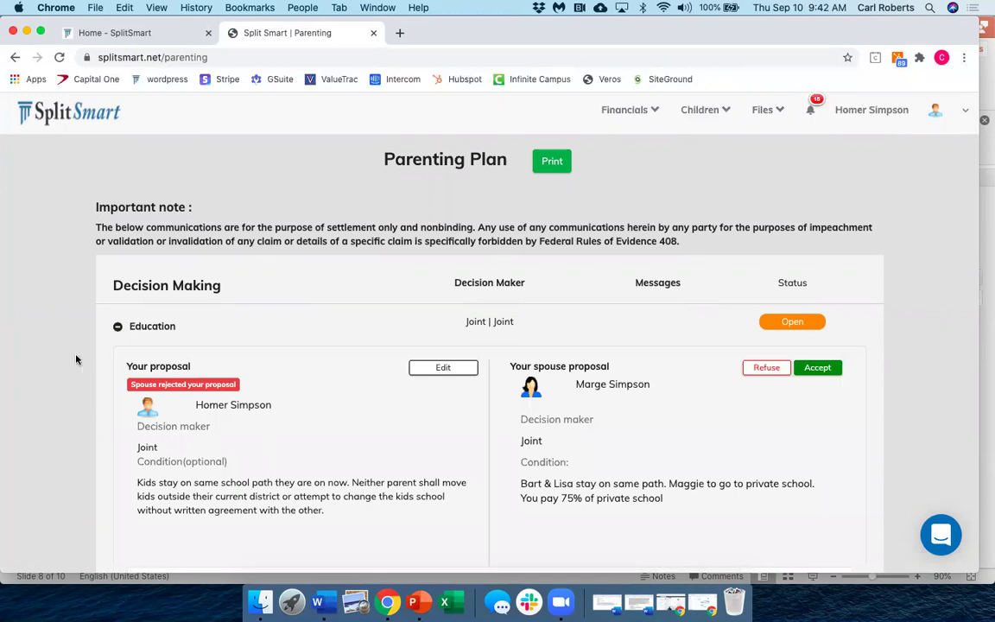
{"action": "scroll", "coordinate": [76, 359], "scroll_direction": "down", "scroll_amount": 3}
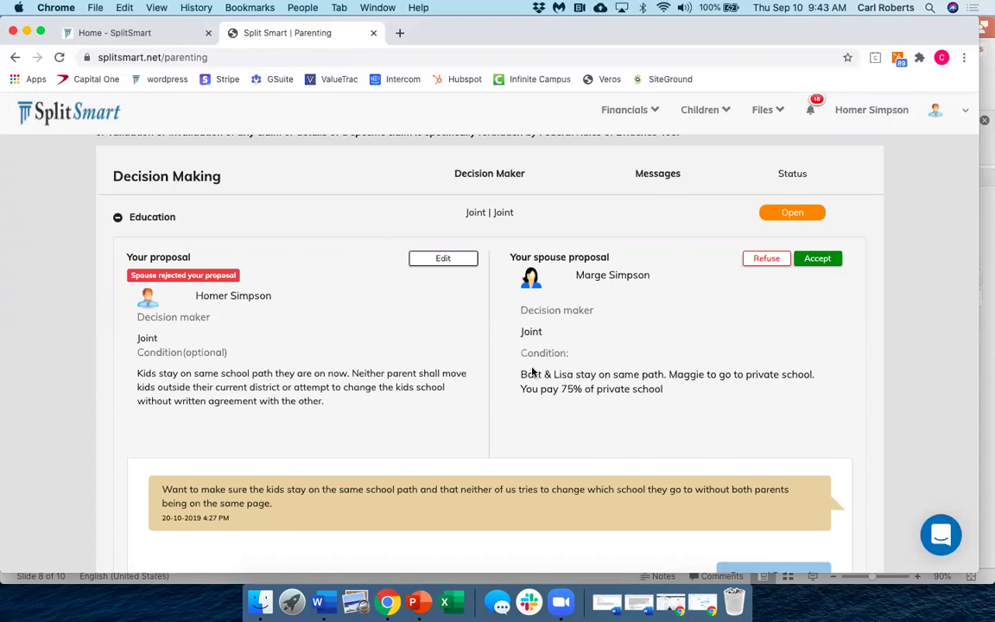
{"action": "scroll", "coordinate": [546, 393], "scroll_direction": "down", "scroll_amount": 1}
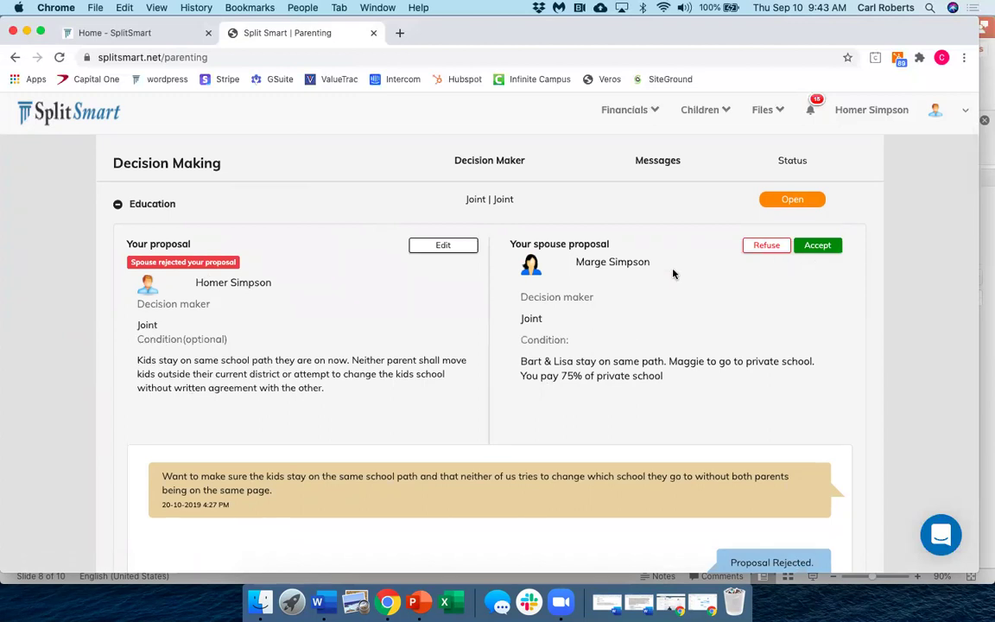
{"action": "scroll", "coordinate": [362, 283], "scroll_direction": "down", "scroll_amount": 5}
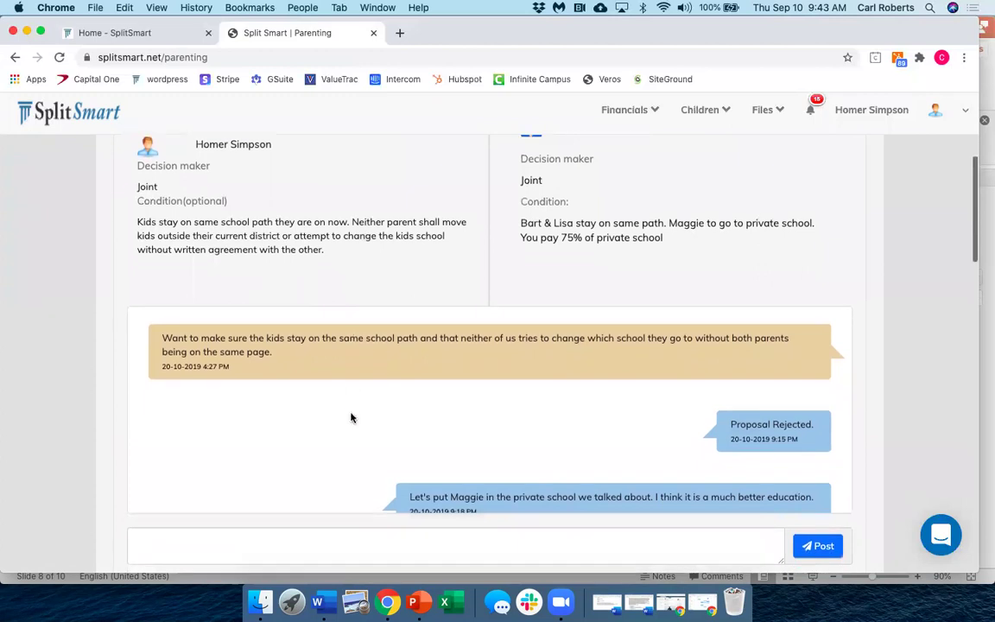
{"action": "scroll", "coordinate": [350, 417], "scroll_direction": "down", "scroll_amount": 2}
{"action": "scroll", "coordinate": [351, 419], "scroll_direction": "down", "scroll_amount": 1}
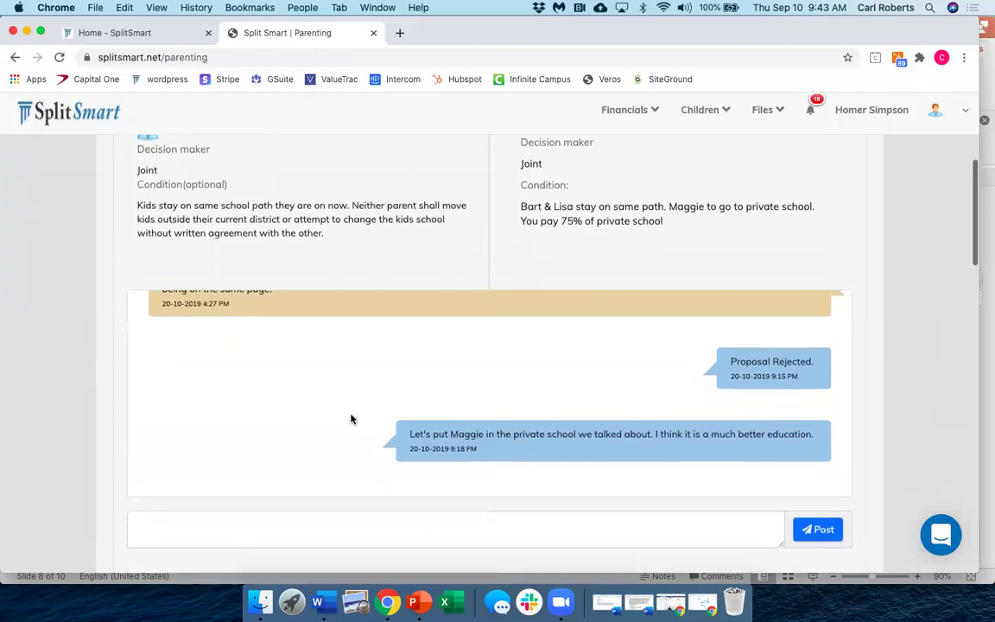
{"action": "scroll", "coordinate": [350, 419], "scroll_direction": "up", "scroll_amount": 1}
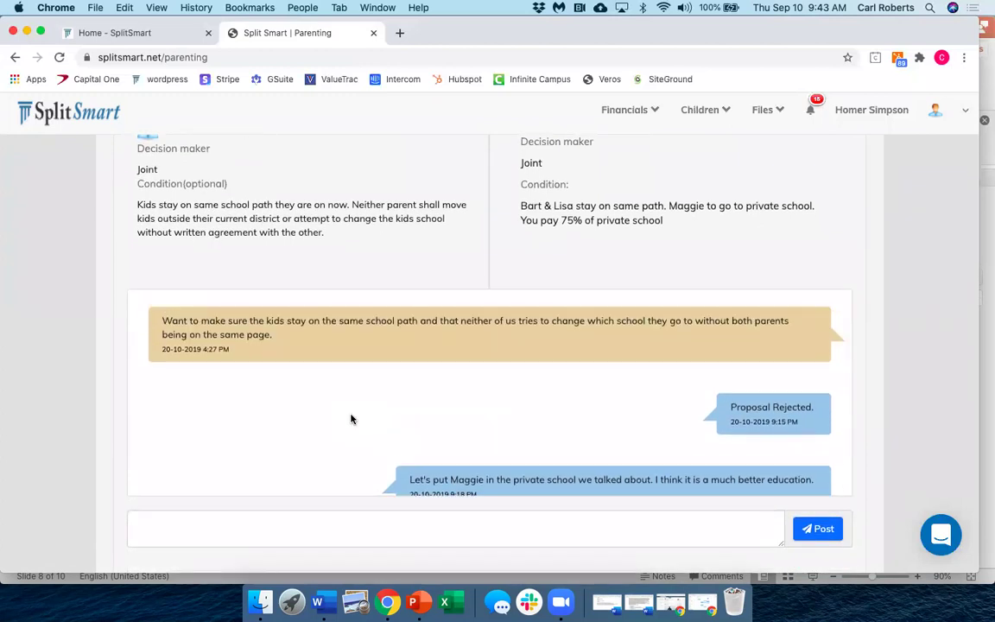
{"action": "scroll", "coordinate": [351, 419], "scroll_direction": "down", "scroll_amount": 6}
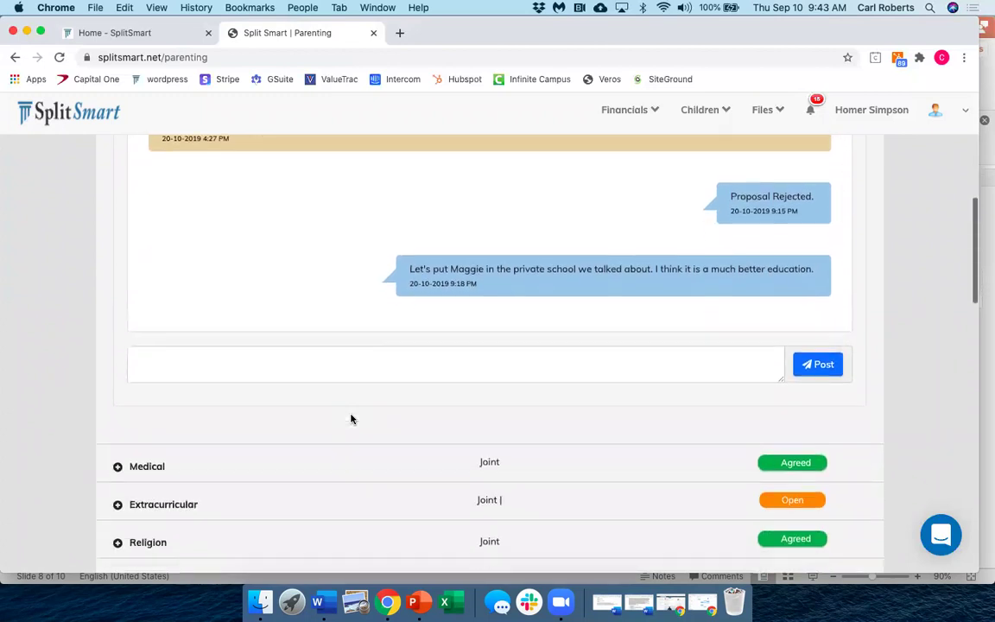
Expand the Medical decision, review its proposals and status, and collapse it again.
{"action": "left_click", "coordinate": [117, 463]}
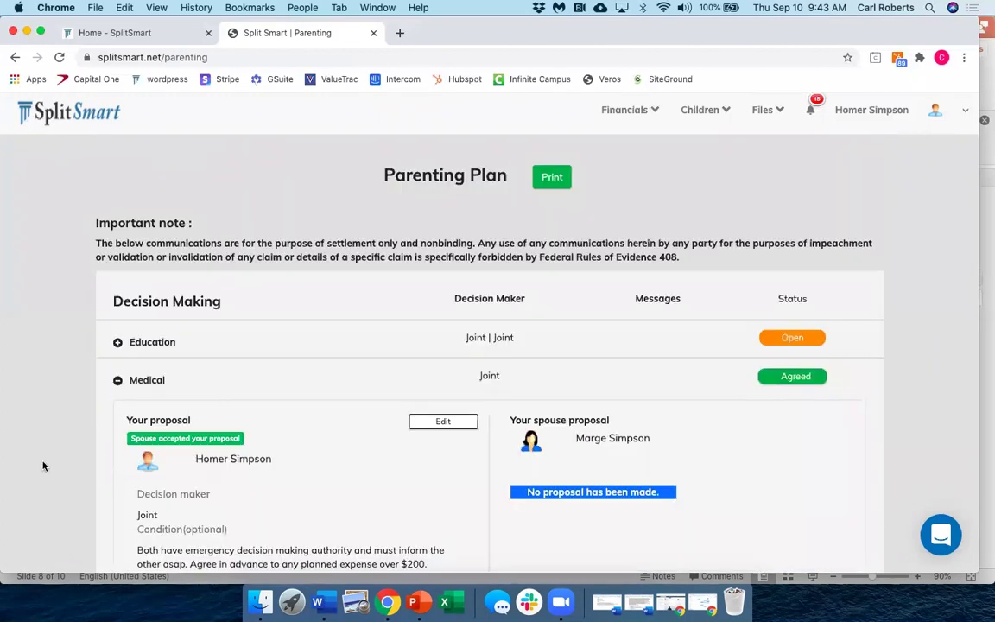
{"action": "scroll", "coordinate": [23, 460], "scroll_direction": "down", "scroll_amount": 2}
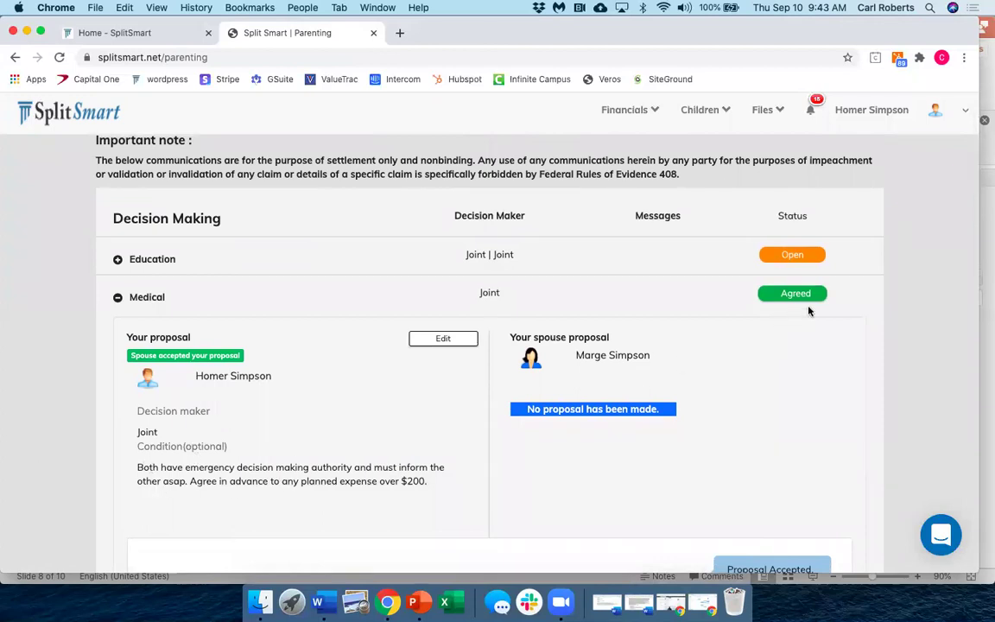
{"action": "left_click", "coordinate": [118, 298]}
Expand the School Year schedule and review both spouses' schedule types, day and exchange definitions, and messages.
{"action": "scroll", "coordinate": [96, 346], "scroll_direction": "down", "scroll_amount": 2}
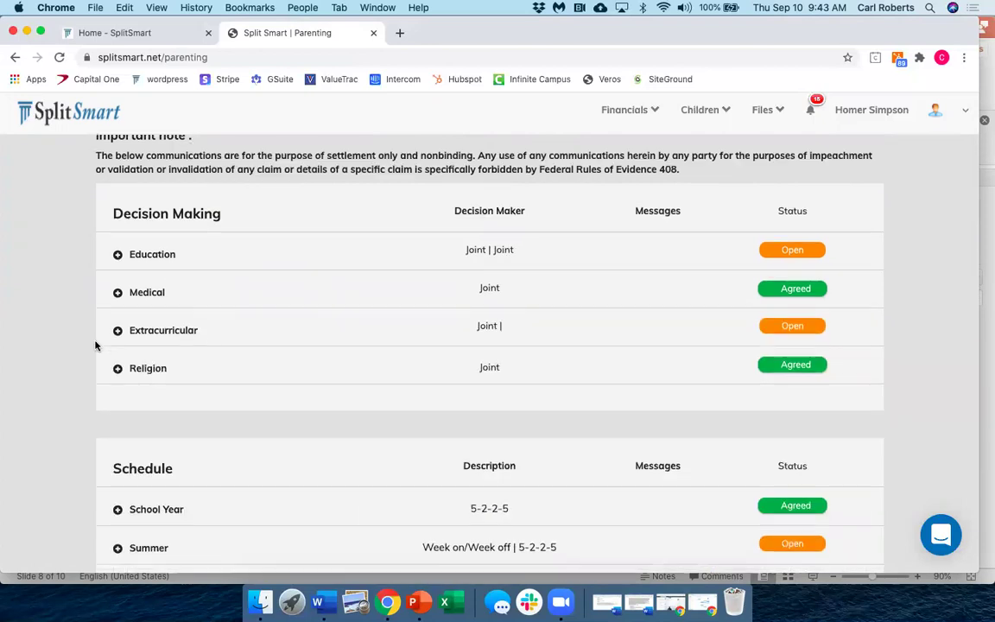
{"action": "scroll", "coordinate": [96, 346], "scroll_direction": "down", "scroll_amount": 3}
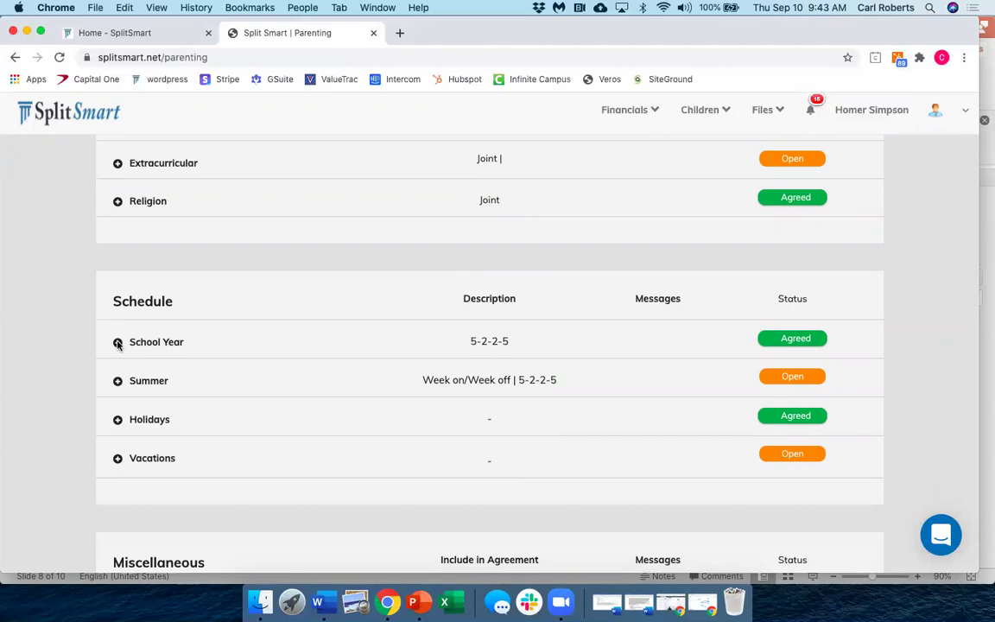
{"action": "left_click", "coordinate": [118, 343]}
{"action": "scroll", "coordinate": [95, 418], "scroll_direction": "down", "scroll_amount": 1}
{"action": "scroll", "coordinate": [95, 418], "scroll_direction": "down", "scroll_amount": 2}
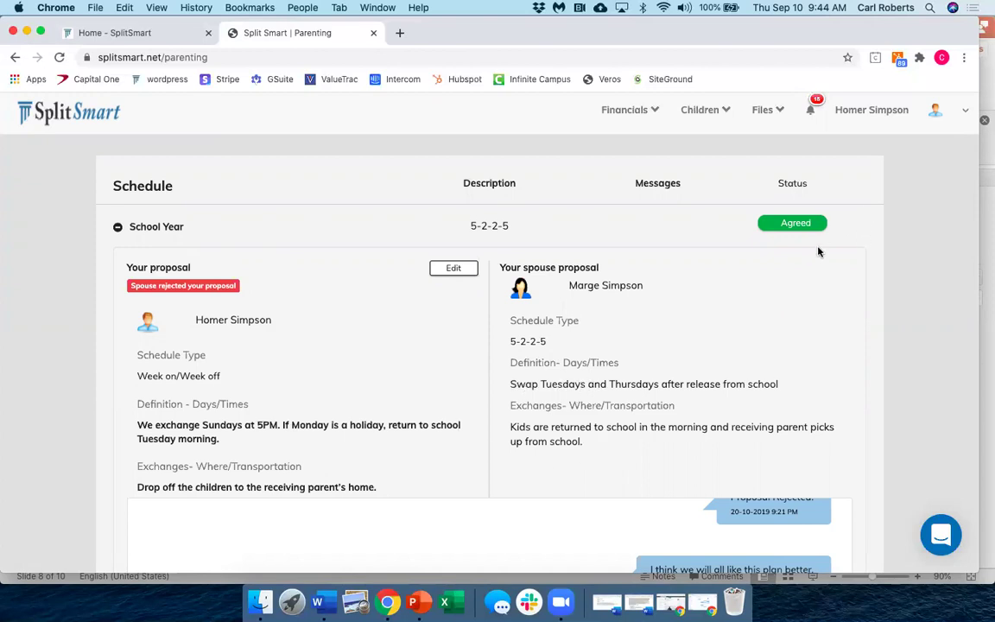
{"action": "scroll", "coordinate": [819, 251], "scroll_direction": "down", "scroll_amount": 5}
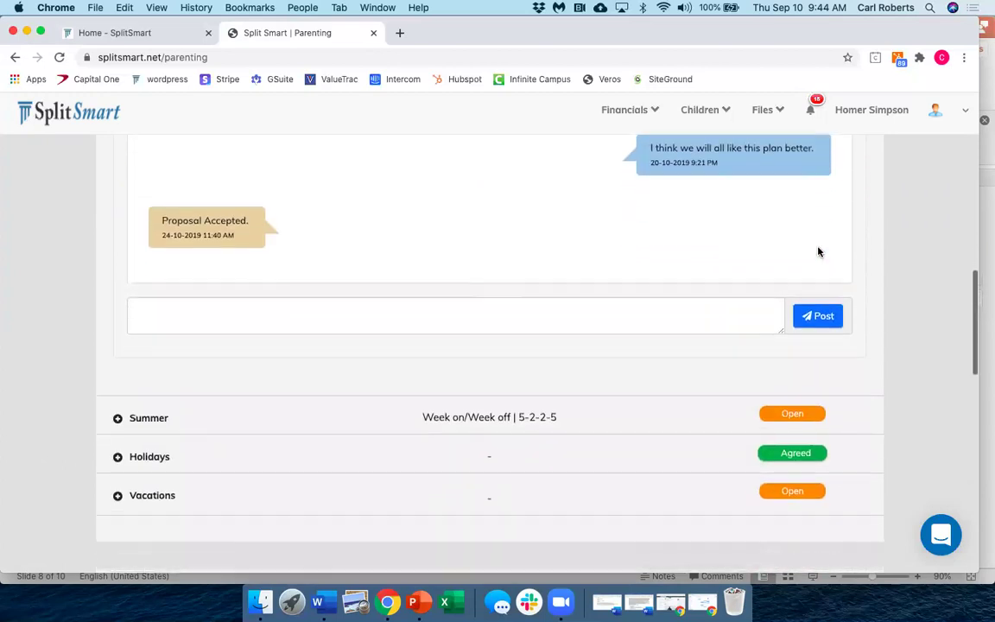
{"action": "scroll", "coordinate": [819, 251], "scroll_direction": "down", "scroll_amount": 1}
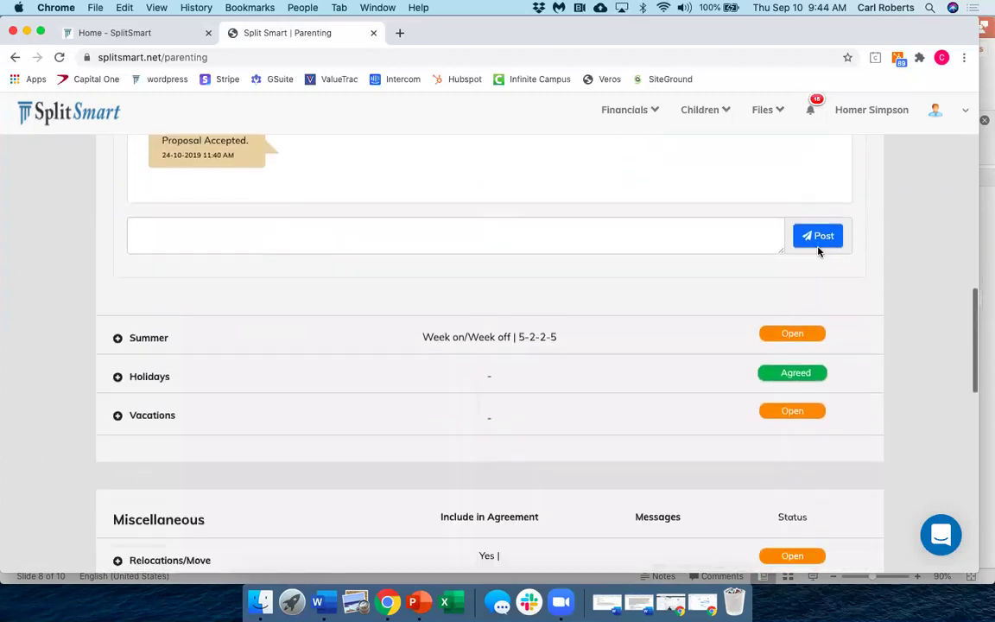
Expand the Holidays schedule and look through the proposed holidays from Christmas Eve to Father's Day.
{"action": "left_click", "coordinate": [119, 377]}
{"action": "scroll", "coordinate": [77, 398], "scroll_direction": "down", "scroll_amount": 2}
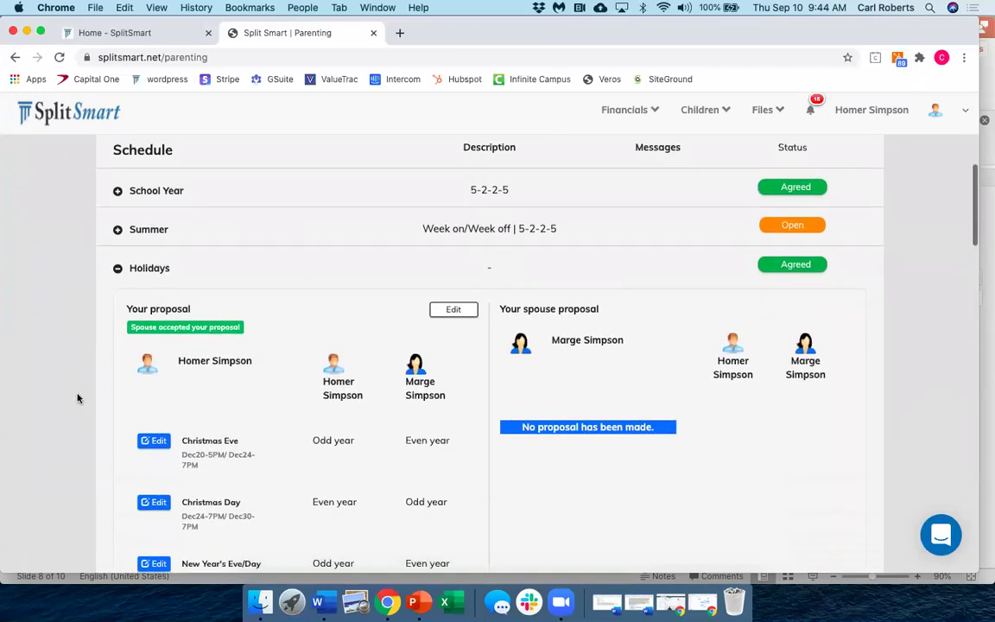
{"action": "scroll", "coordinate": [78, 398], "scroll_direction": "down", "scroll_amount": 4}
{"action": "scroll", "coordinate": [78, 398], "scroll_direction": "down", "scroll_amount": 3}
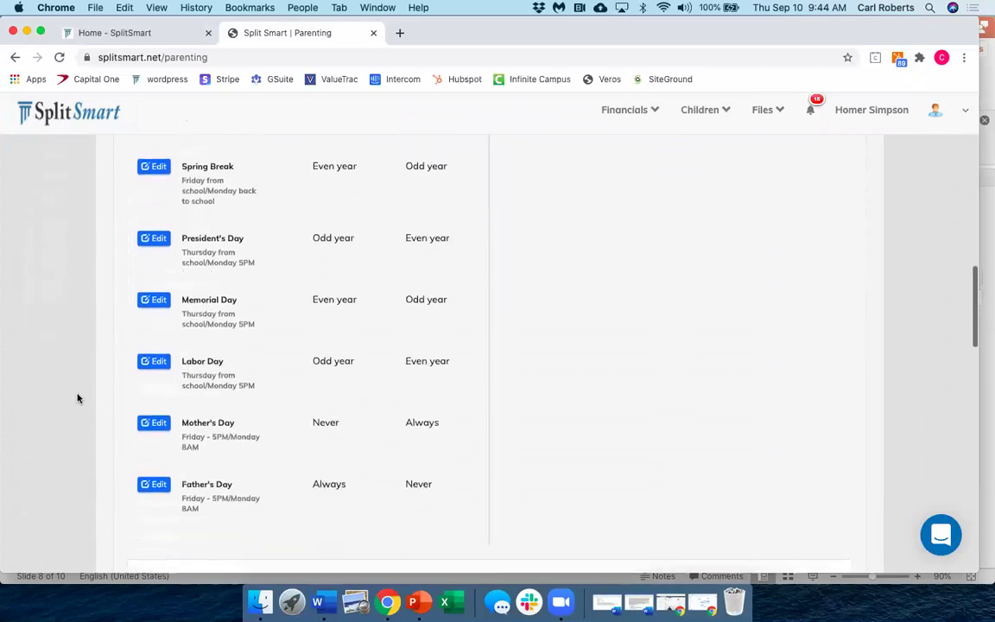
{"action": "scroll", "coordinate": [78, 398], "scroll_direction": "up", "scroll_amount": 7}
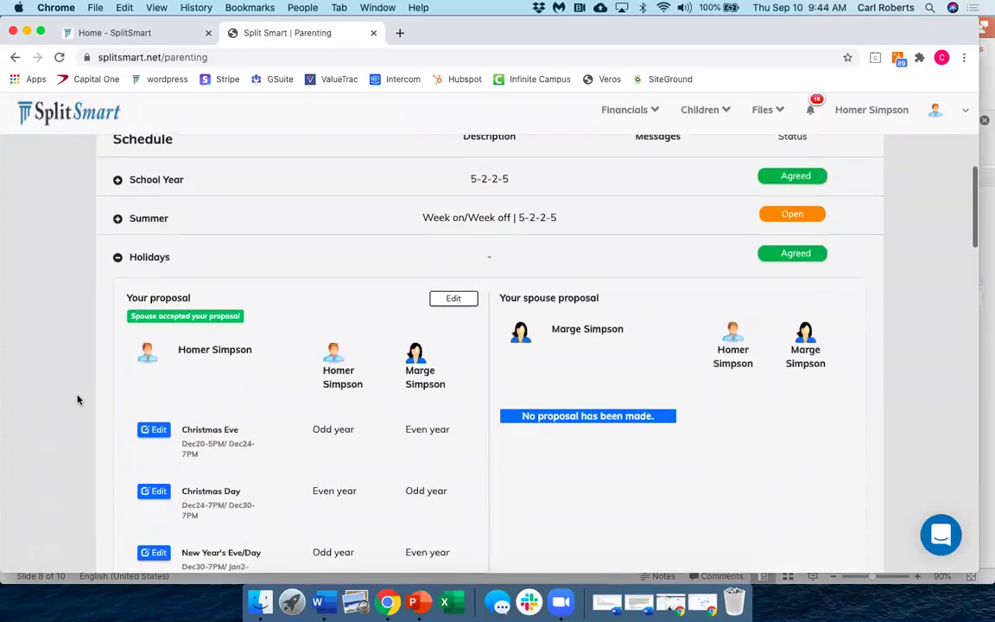
Open the Christmas Eve holiday's name and description for editing and close the dialog without updating.
{"action": "scroll", "coordinate": [78, 398], "scroll_direction": "down", "scroll_amount": 1}
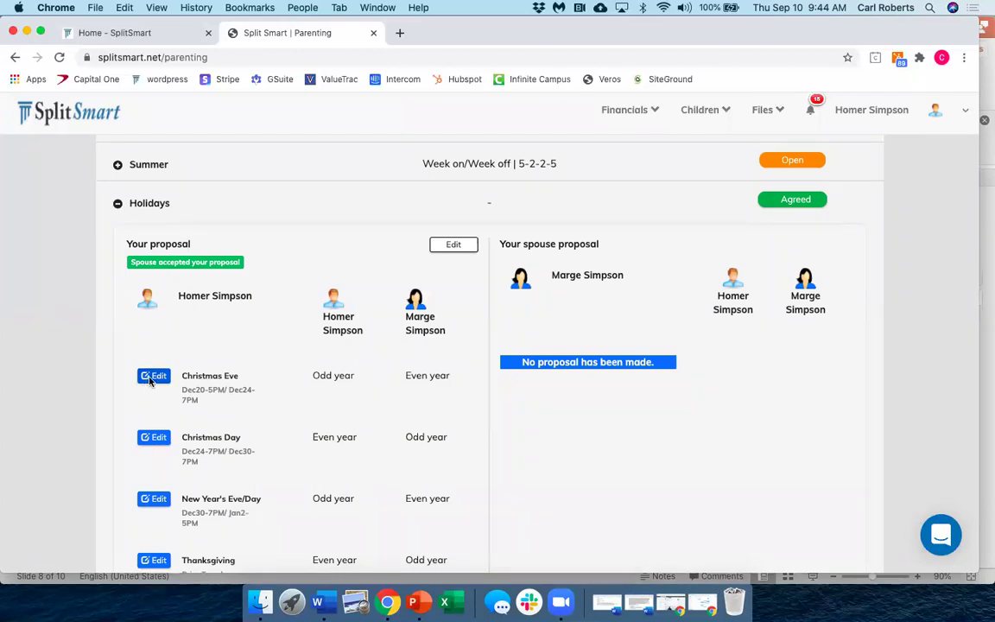
{"action": "left_click", "coordinate": [152, 378]}
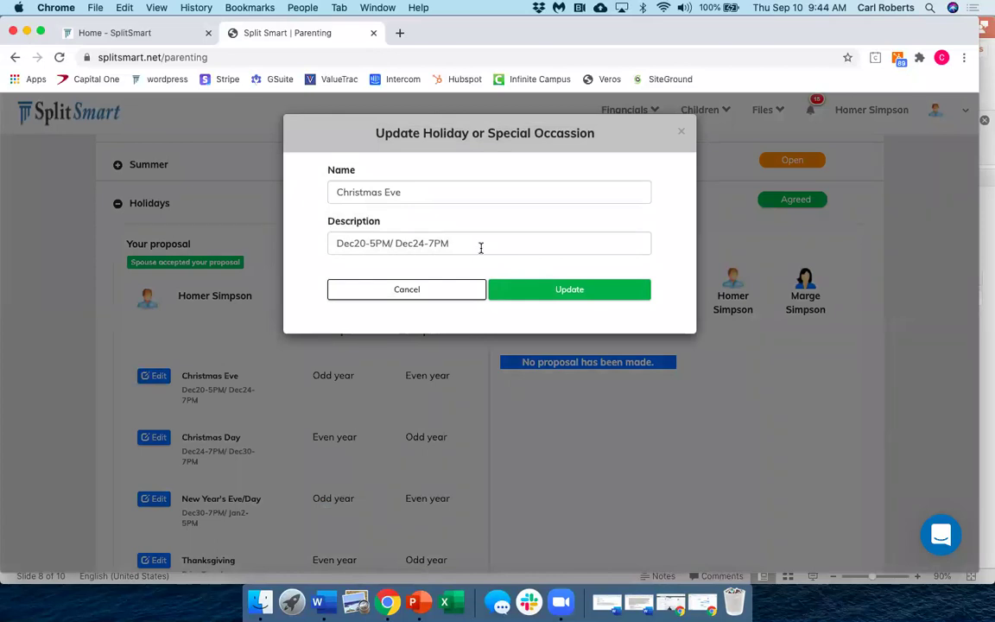
{"action": "left_click", "coordinate": [407, 290]}
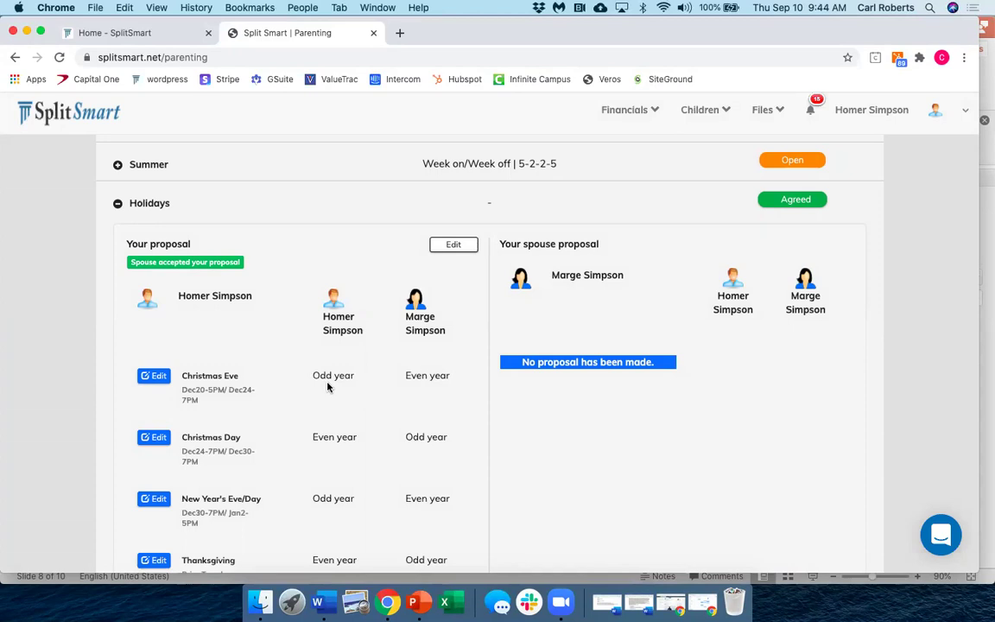
Review how each holiday alternates between the parents by odd and even years, and collapse the Holidays schedule.
{"action": "scroll", "coordinate": [439, 399], "scroll_direction": "down", "scroll_amount": 10}
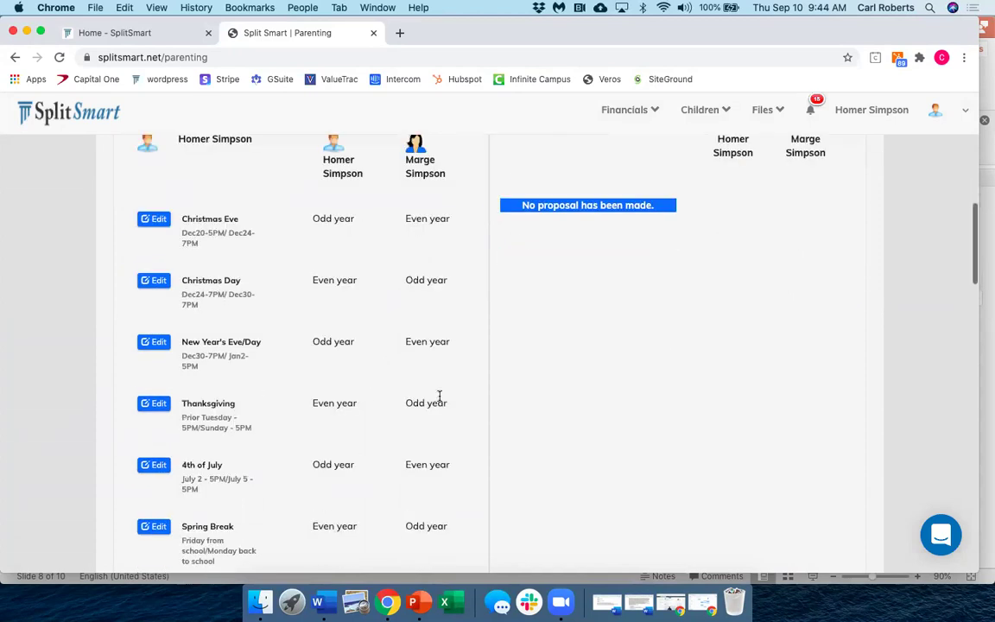
{"action": "scroll", "coordinate": [439, 399], "scroll_direction": "down", "scroll_amount": 1}
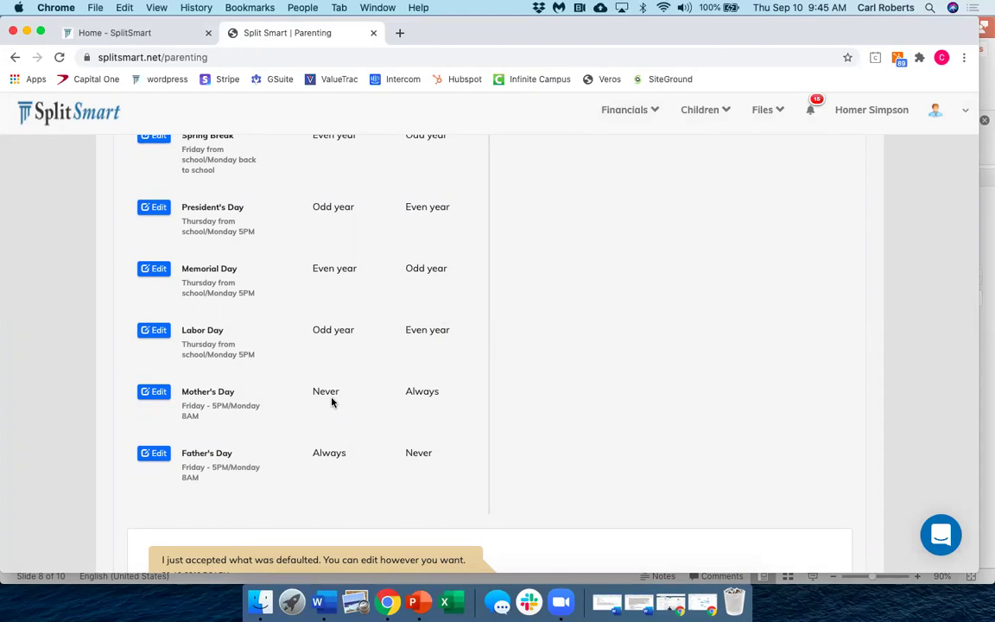
{"action": "scroll", "coordinate": [332, 401], "scroll_direction": "up", "scroll_amount": 8}
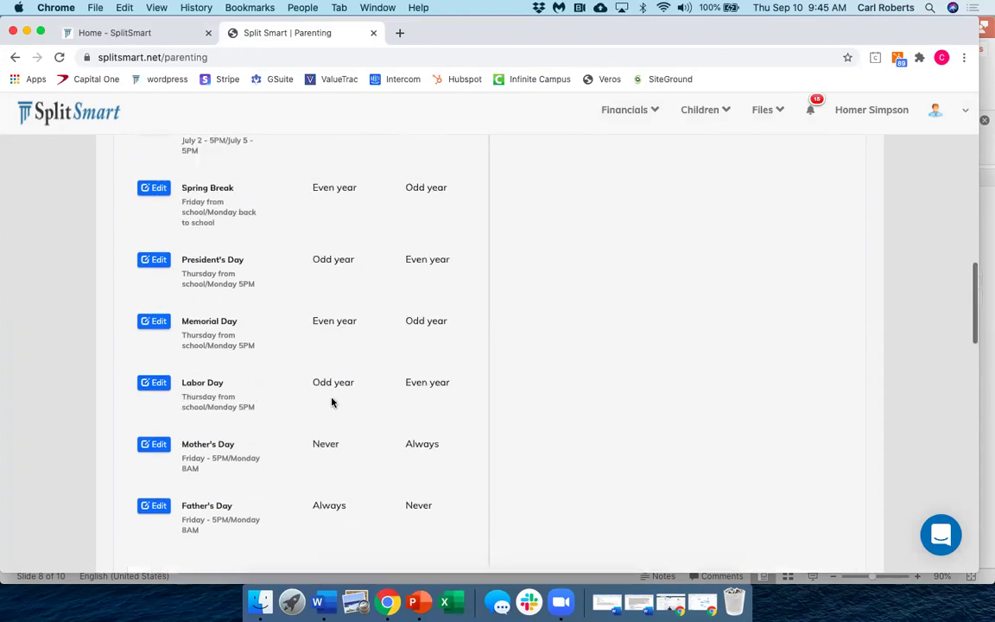
{"action": "scroll", "coordinate": [331, 402], "scroll_direction": "up", "scroll_amount": 3}
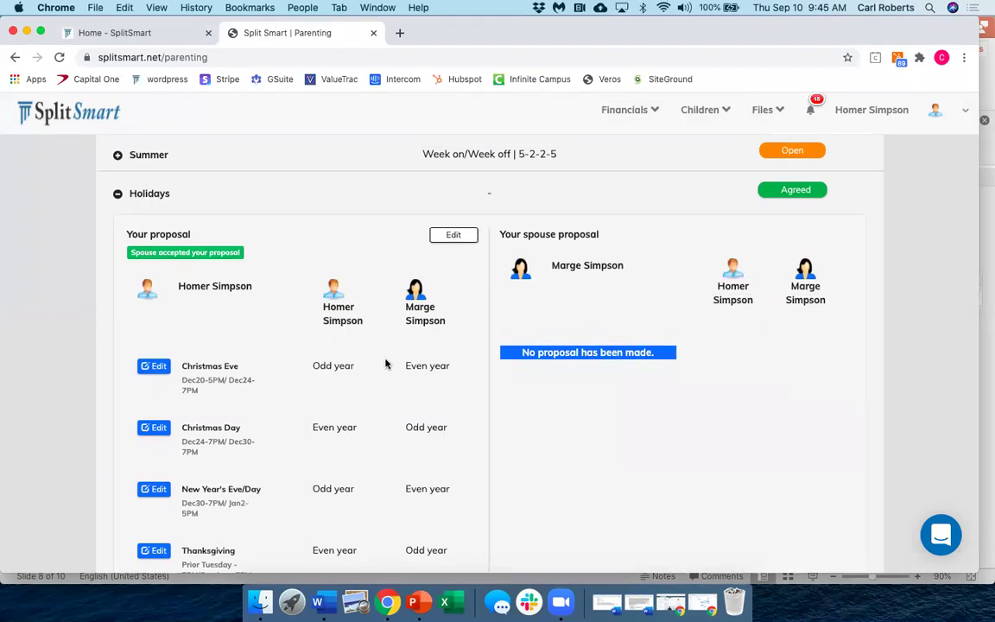
{"action": "left_click", "coordinate": [118, 195]}
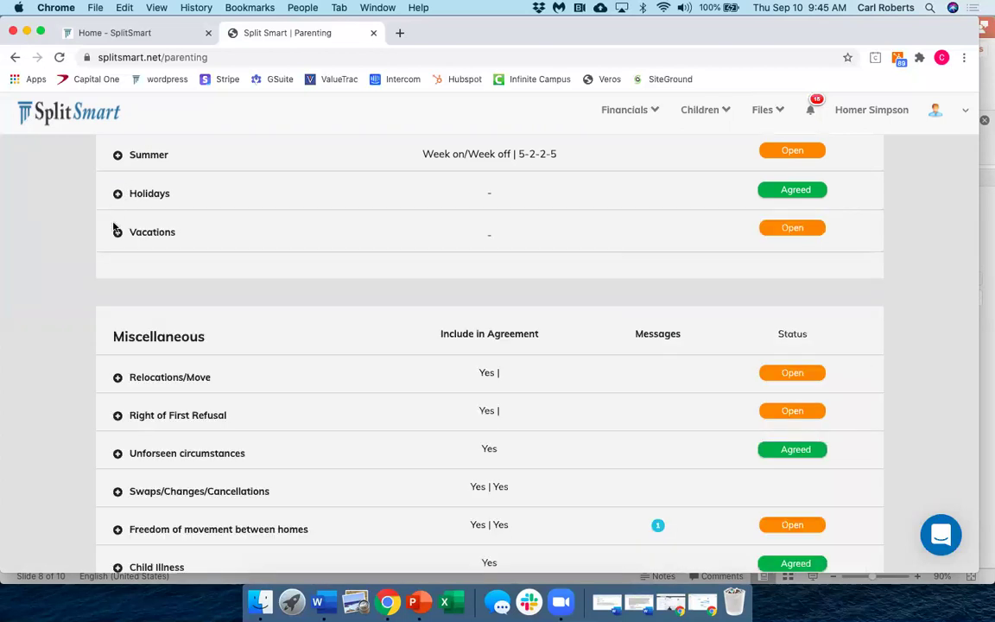
Expand the Vacations schedule and review the Spring Break and Summer vacation proposals with their messages.
{"action": "left_click", "coordinate": [118, 233]}
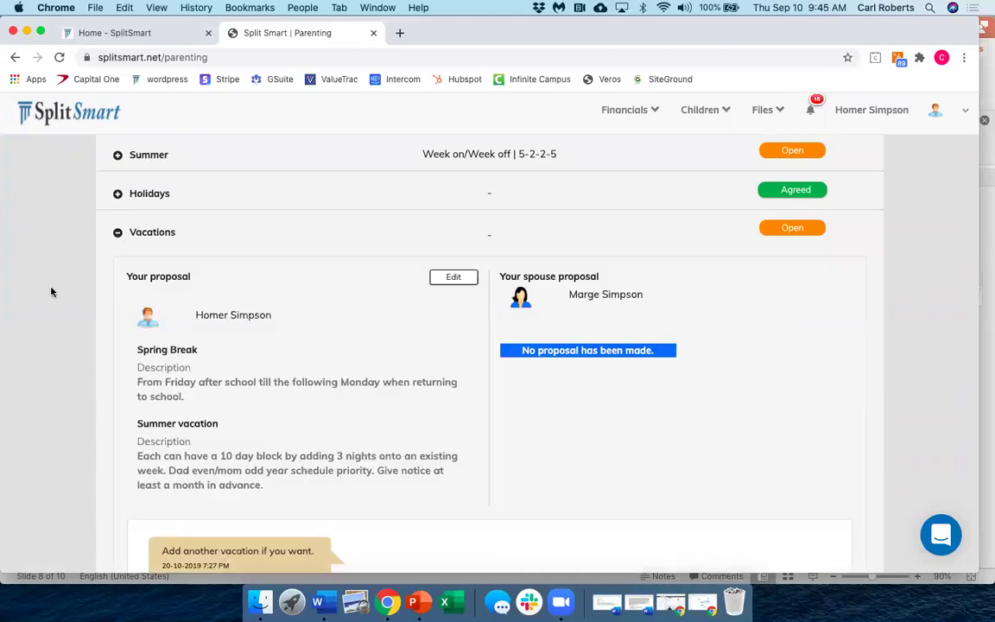
{"action": "scroll", "coordinate": [51, 292], "scroll_direction": "down", "scroll_amount": 2}
{"action": "scroll", "coordinate": [51, 292], "scroll_direction": "down", "scroll_amount": 1}
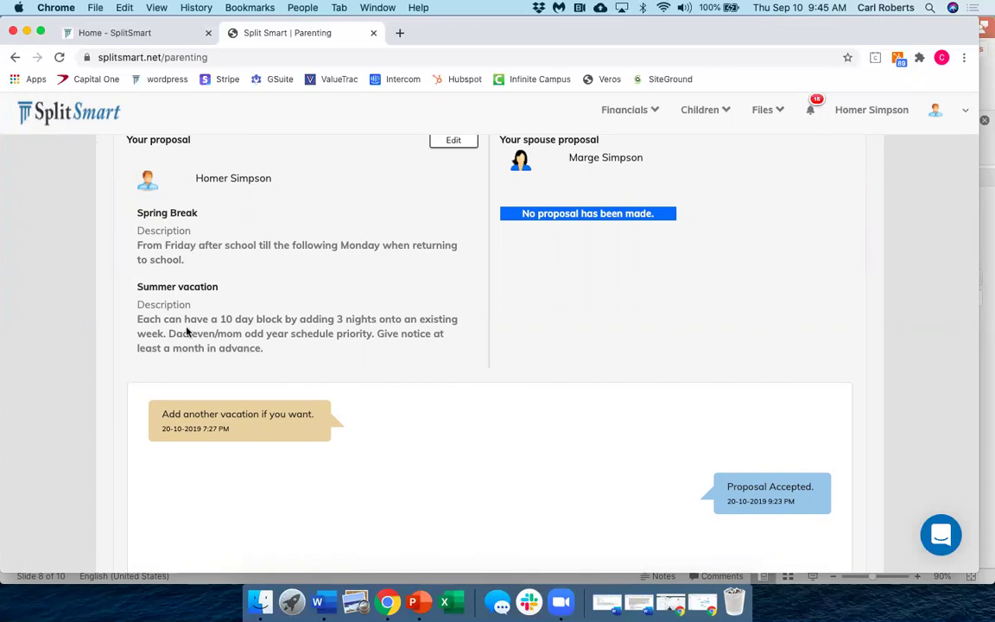
{"action": "scroll", "coordinate": [266, 358], "scroll_direction": "up", "scroll_amount": 2}
{"action": "scroll", "coordinate": [266, 358], "scroll_direction": "up", "scroll_amount": 1}
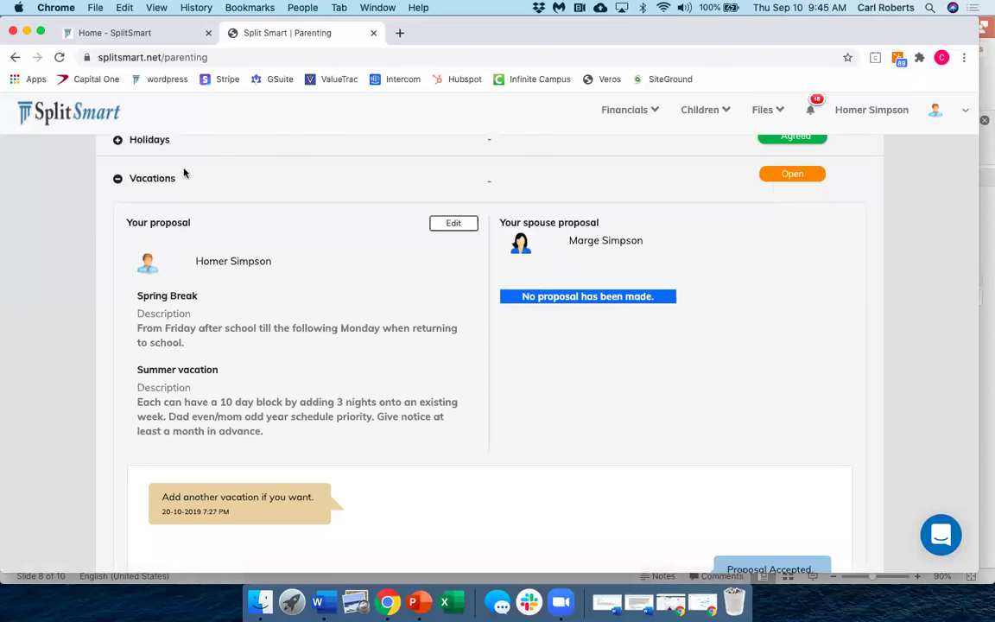
Collapse the Vacations schedule, then expand Relocations/Move under Miscellaneous and review its proposal and messages.
{"action": "left_click", "coordinate": [117, 180]}
{"action": "scroll", "coordinate": [76, 299], "scroll_direction": "down", "scroll_amount": 2}
{"action": "scroll", "coordinate": [76, 299], "scroll_direction": "down", "scroll_amount": 3}
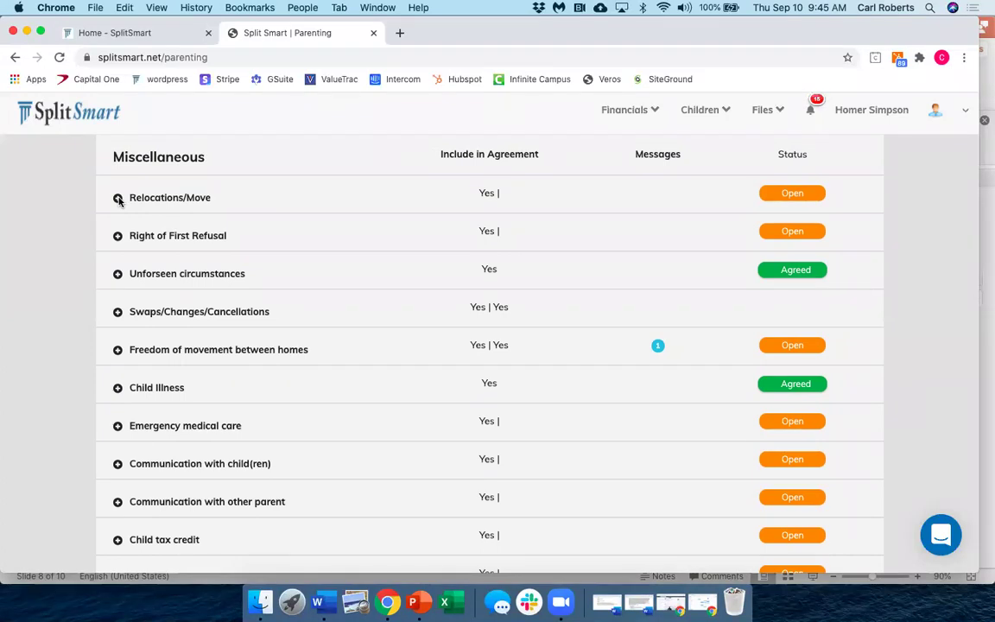
{"action": "left_click", "coordinate": [119, 200]}
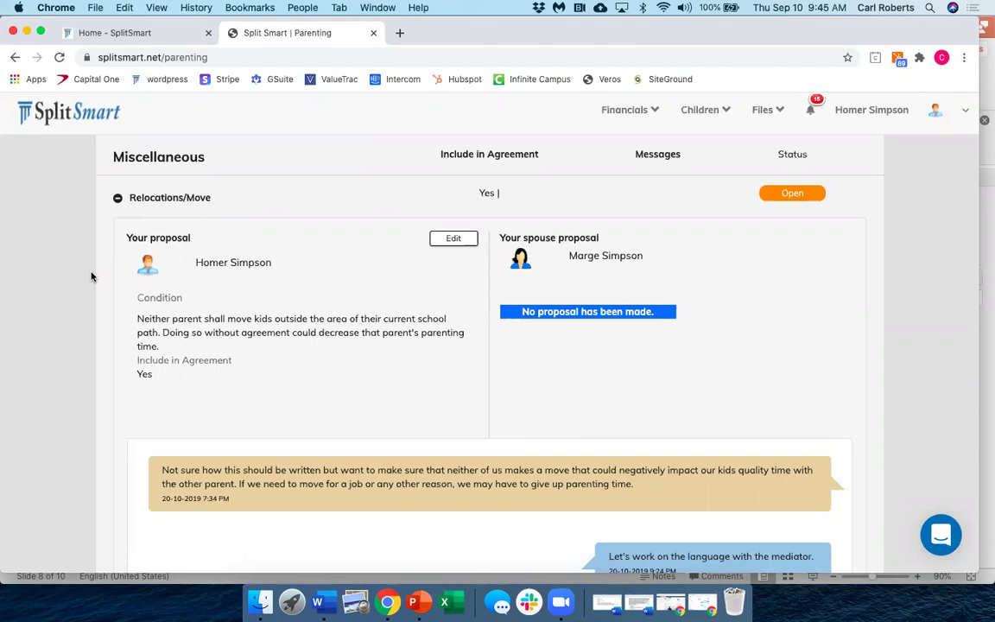
{"action": "scroll", "coordinate": [92, 277], "scroll_direction": "down", "scroll_amount": 1}
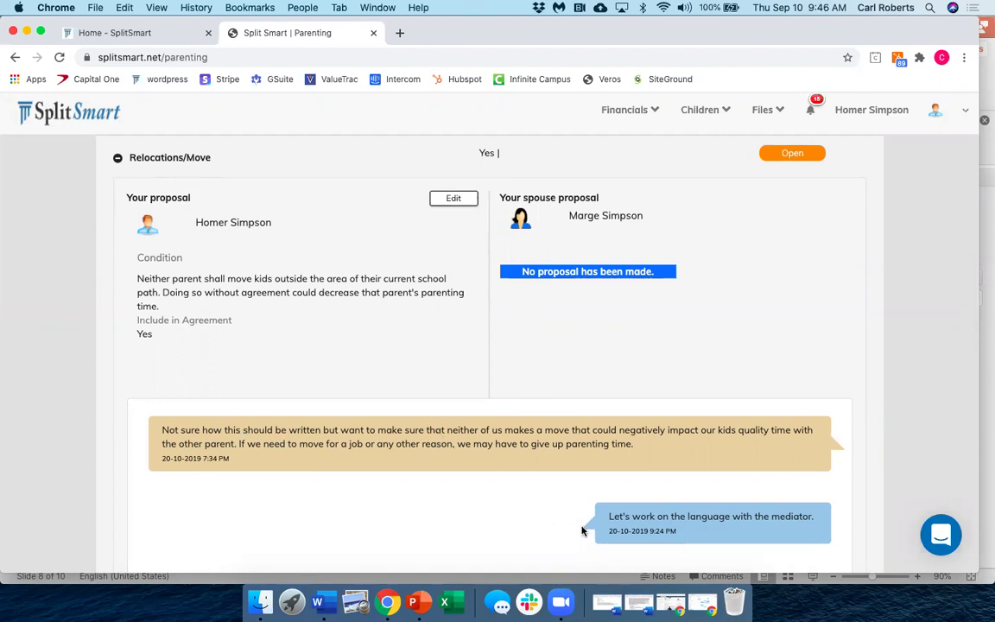
{"action": "scroll", "coordinate": [582, 531], "scroll_direction": "down", "scroll_amount": 6}
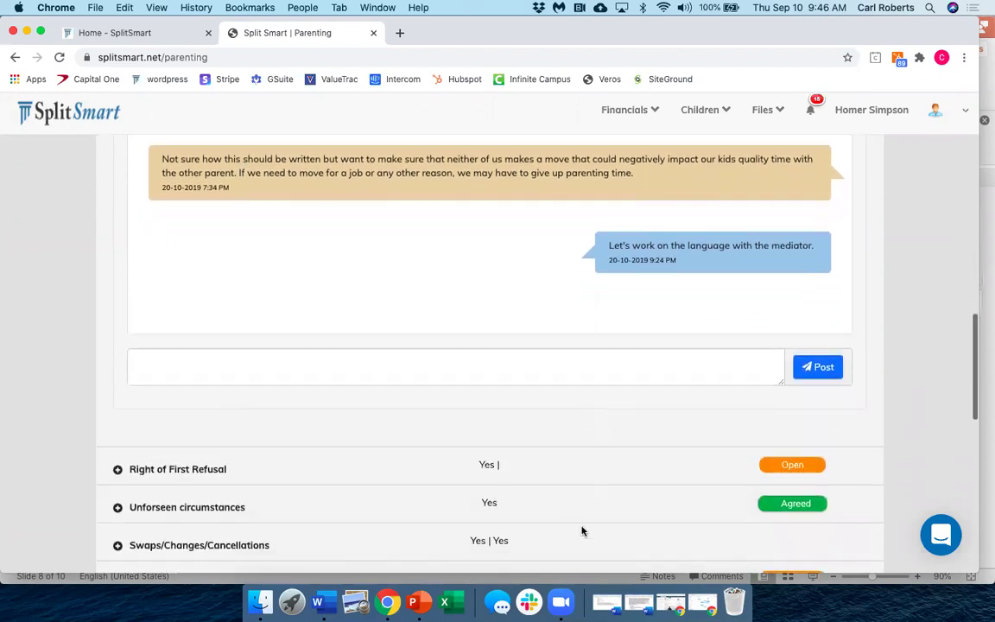
Look through the remaining Miscellaneous items down to Tie Breaker, and open the Add Miscellaneous Item dialog and cancel it.
{"action": "scroll", "coordinate": [582, 531], "scroll_direction": "down", "scroll_amount": 5}
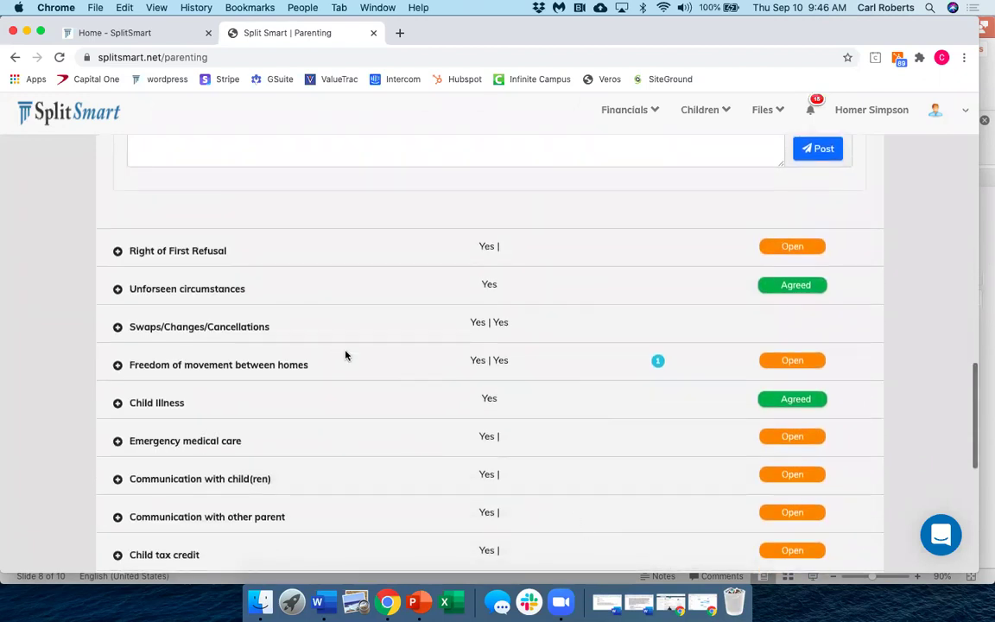
{"action": "scroll", "coordinate": [344, 323], "scroll_direction": "down", "scroll_amount": 3}
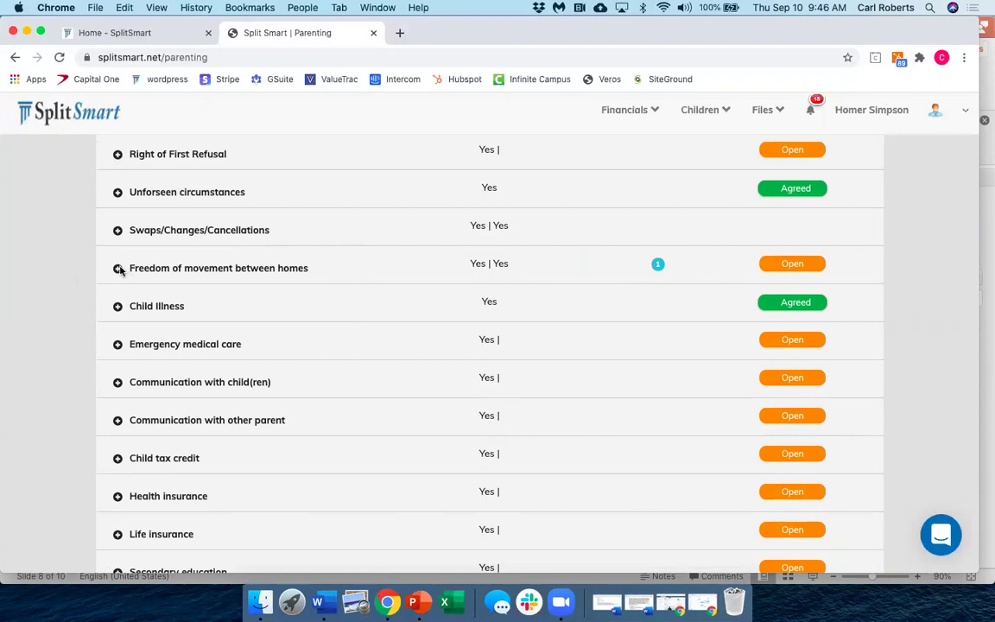
{"action": "scroll", "coordinate": [244, 342], "scroll_direction": "down", "scroll_amount": 3}
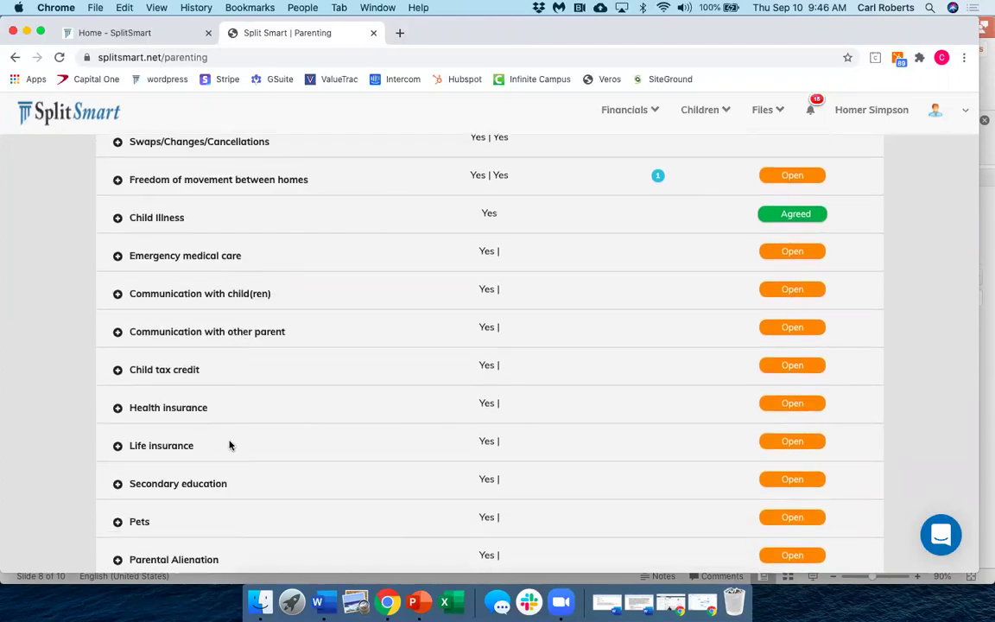
{"action": "scroll", "coordinate": [240, 498], "scroll_direction": "down", "scroll_amount": 5}
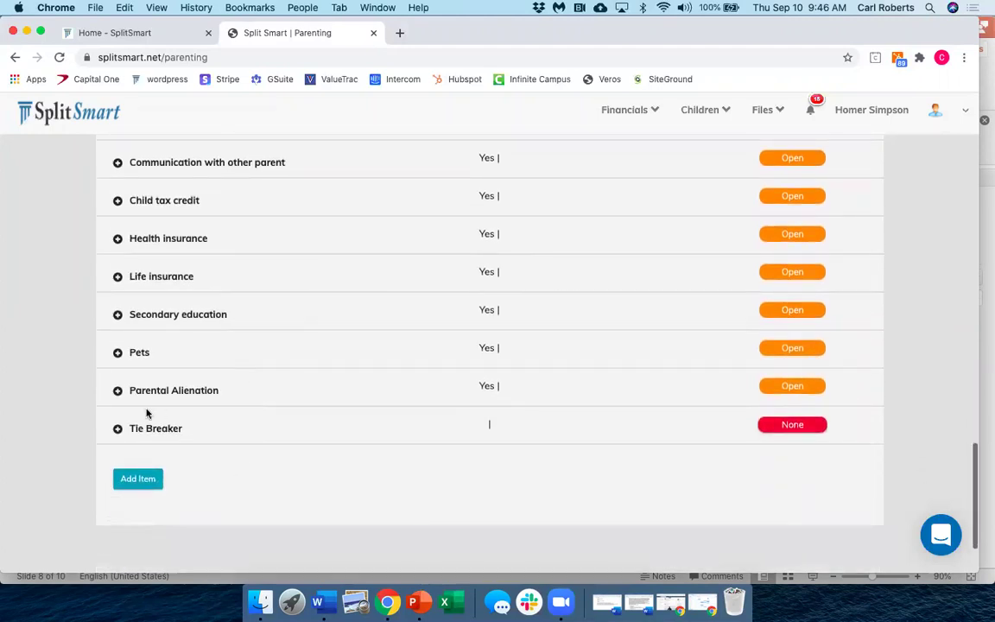
{"action": "left_click", "coordinate": [142, 479]}
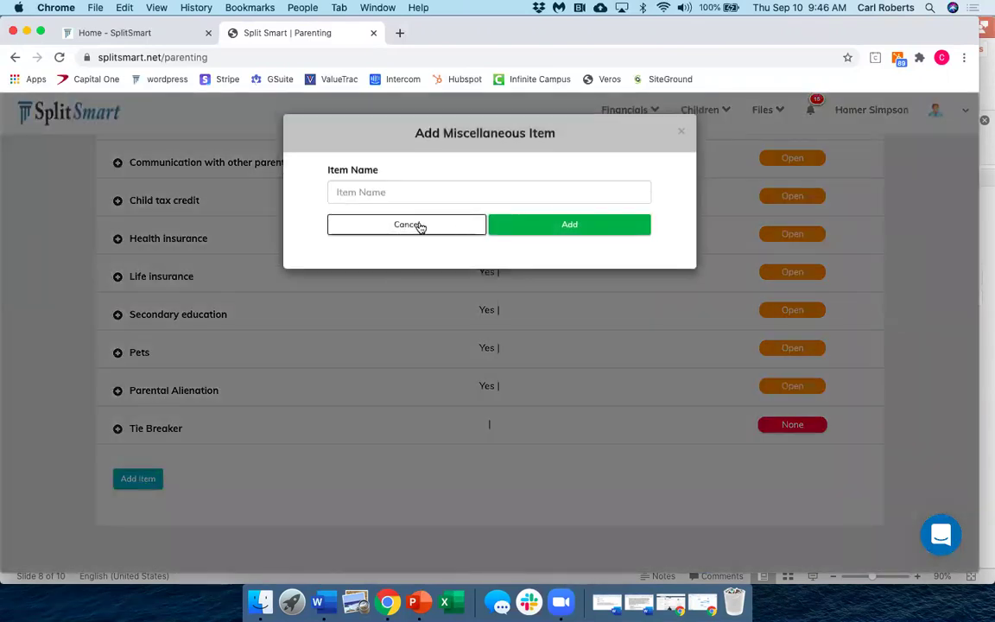
{"action": "left_click", "coordinate": [419, 227]}
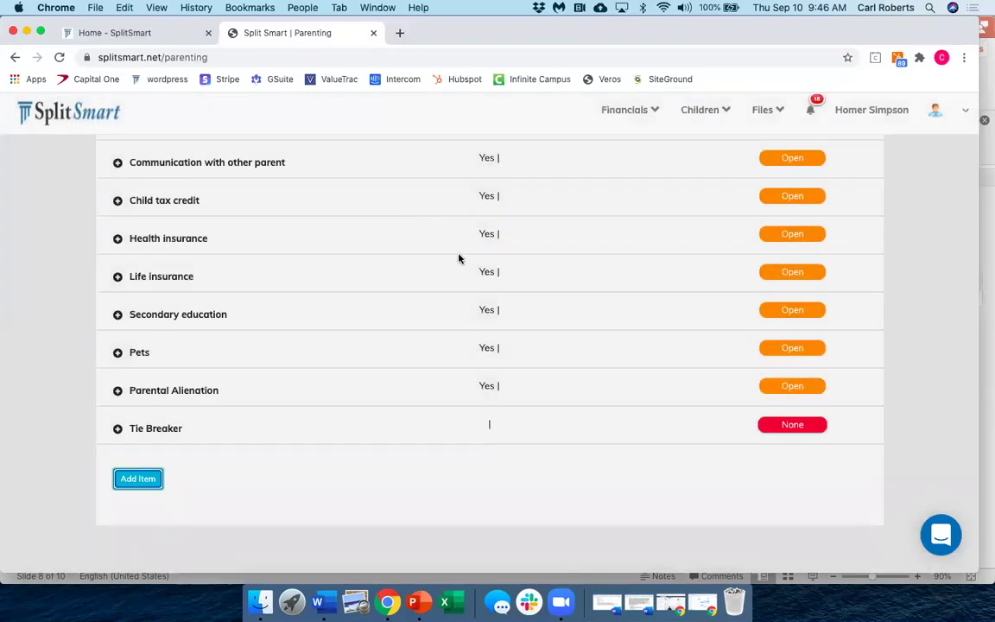
Open the Parenting Plan's printable version and review its co-parenting statement, signature lines and Decision Making section.
{"action": "scroll", "coordinate": [468, 263], "scroll_direction": "up", "scroll_amount": 20}
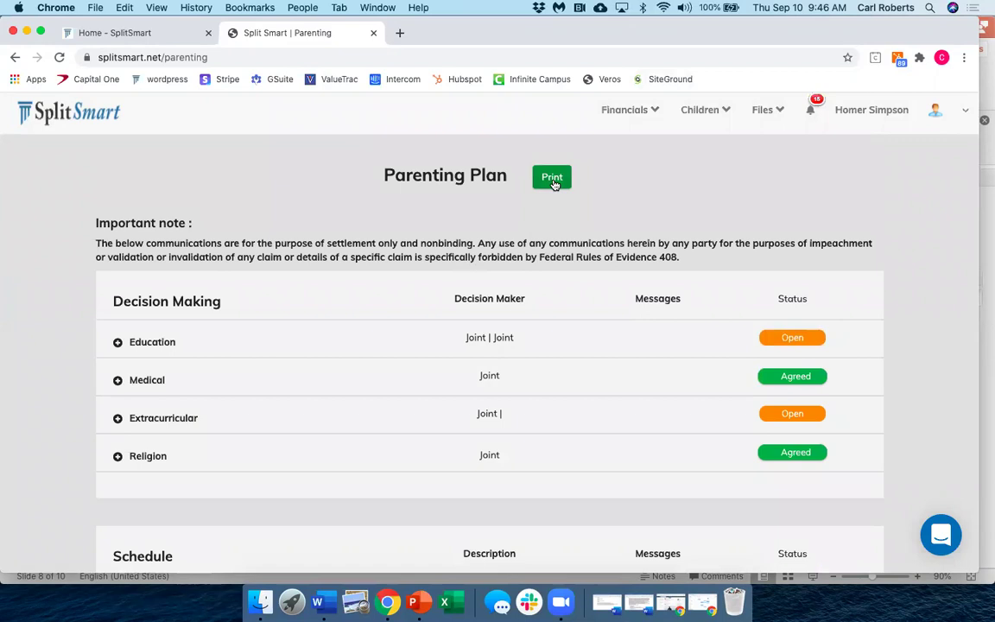
{"action": "left_click", "coordinate": [553, 180]}
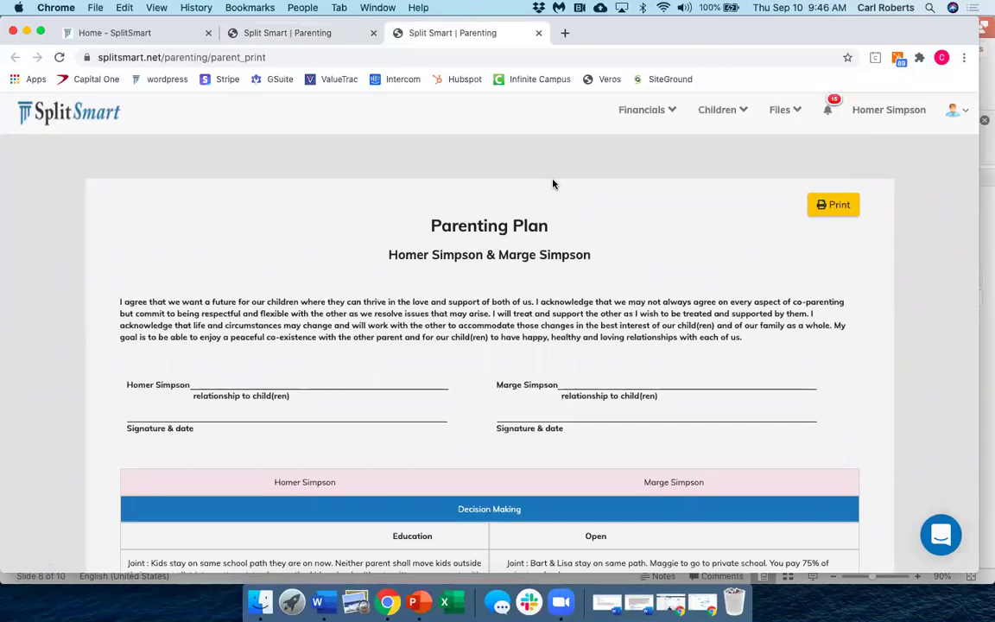
{"action": "scroll", "coordinate": [554, 183], "scroll_direction": "down", "scroll_amount": 3}
{"action": "scroll", "coordinate": [553, 183], "scroll_direction": "up", "scroll_amount": 3}
{"action": "scroll", "coordinate": [554, 183], "scroll_direction": "down", "scroll_amount": 2}
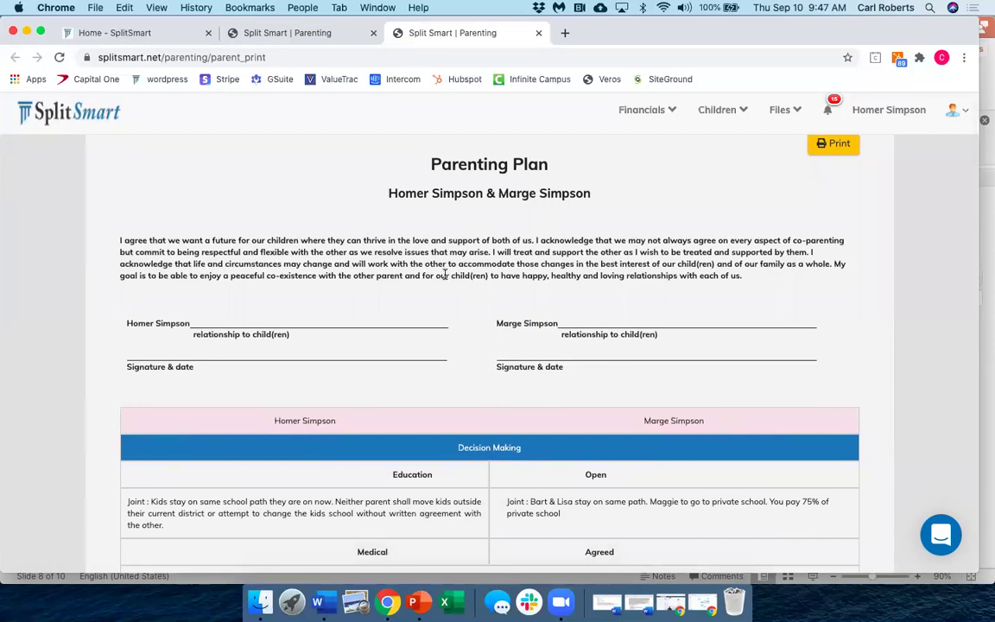
{"action": "scroll", "coordinate": [445, 275], "scroll_direction": "down", "scroll_amount": 5}
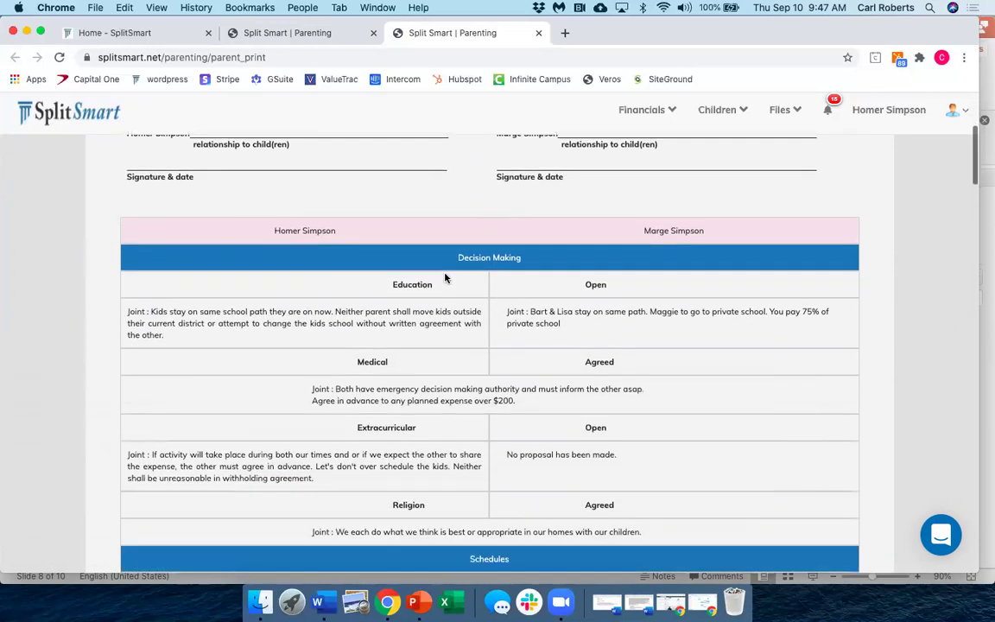
{"action": "scroll", "coordinate": [444, 278], "scroll_direction": "down", "scroll_amount": 2}
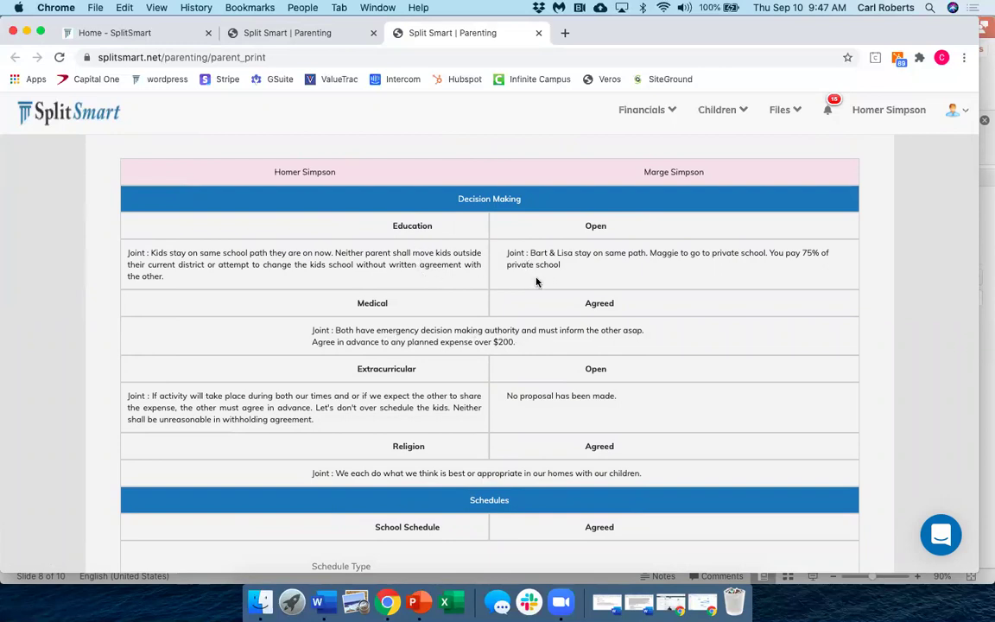
Review the school, summer, holidays and vacations schedules in the printable Parenting Plan.
{"action": "scroll", "coordinate": [536, 281], "scroll_direction": "down", "scroll_amount": 5}
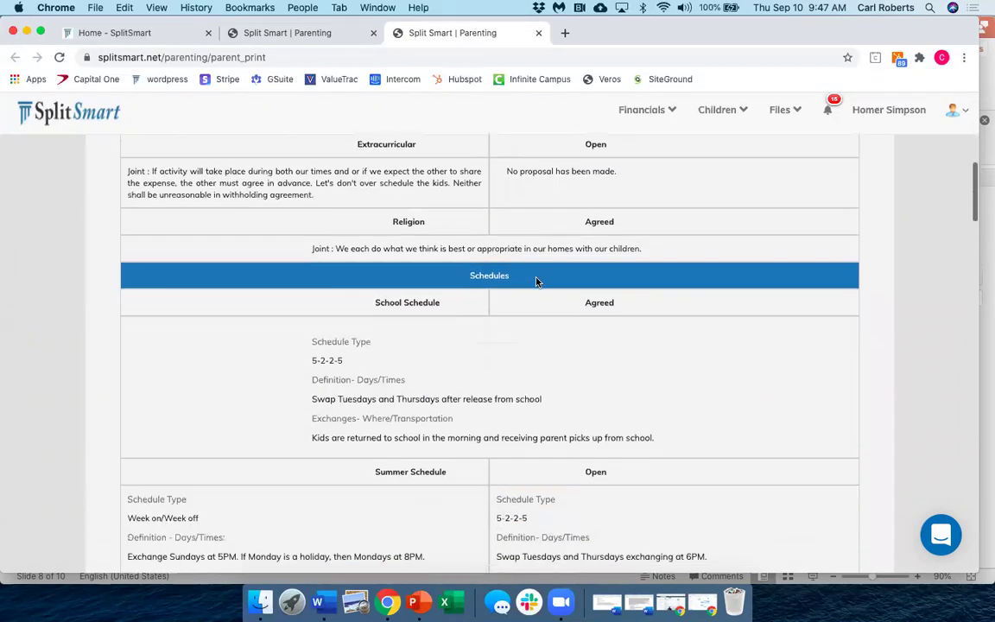
{"action": "scroll", "coordinate": [535, 282], "scroll_direction": "down", "scroll_amount": 5}
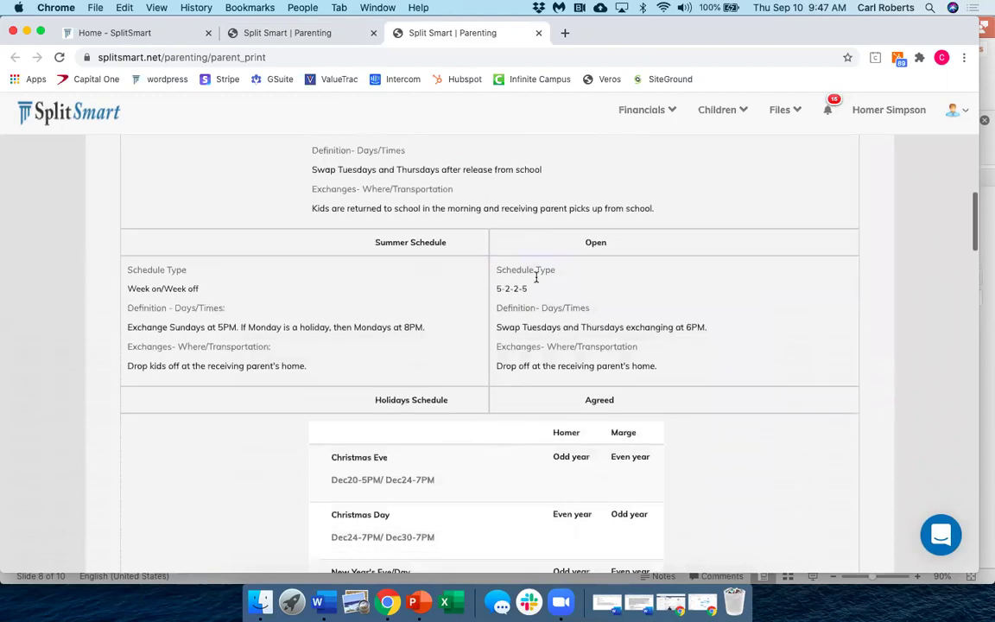
{"action": "scroll", "coordinate": [535, 281], "scroll_direction": "down", "scroll_amount": 6}
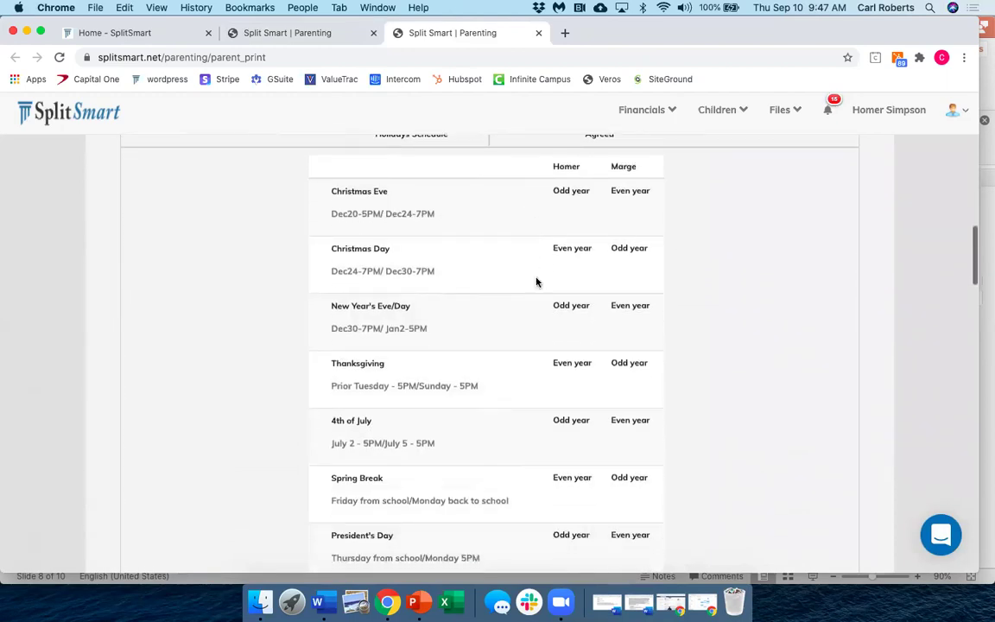
{"action": "scroll", "coordinate": [535, 282], "scroll_direction": "down", "scroll_amount": 8}
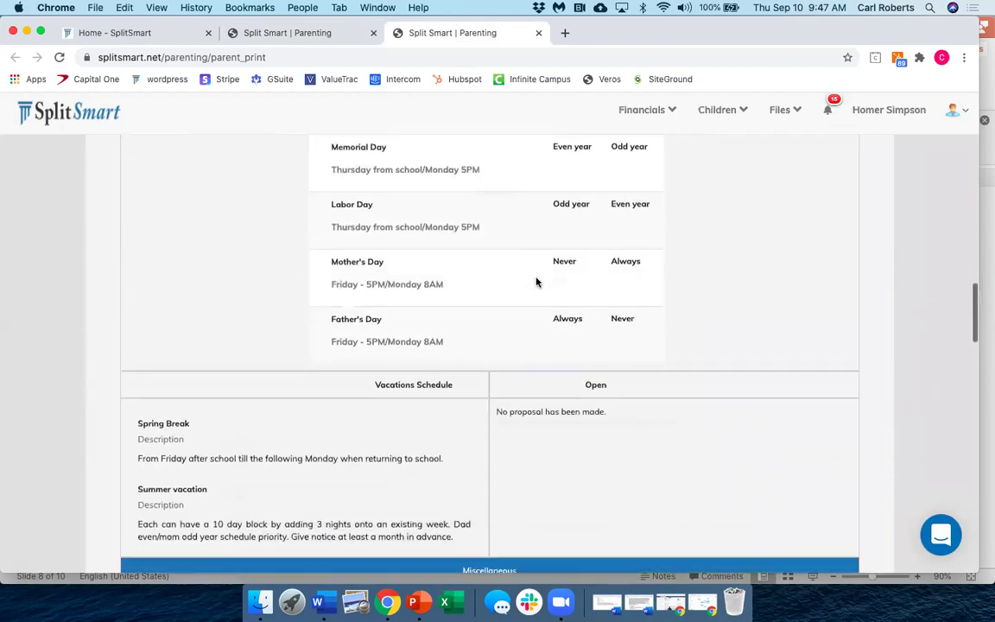
{"action": "scroll", "coordinate": [536, 282], "scroll_direction": "down", "scroll_amount": 2}
{"action": "scroll", "coordinate": [535, 281], "scroll_direction": "down", "scroll_amount": 5}
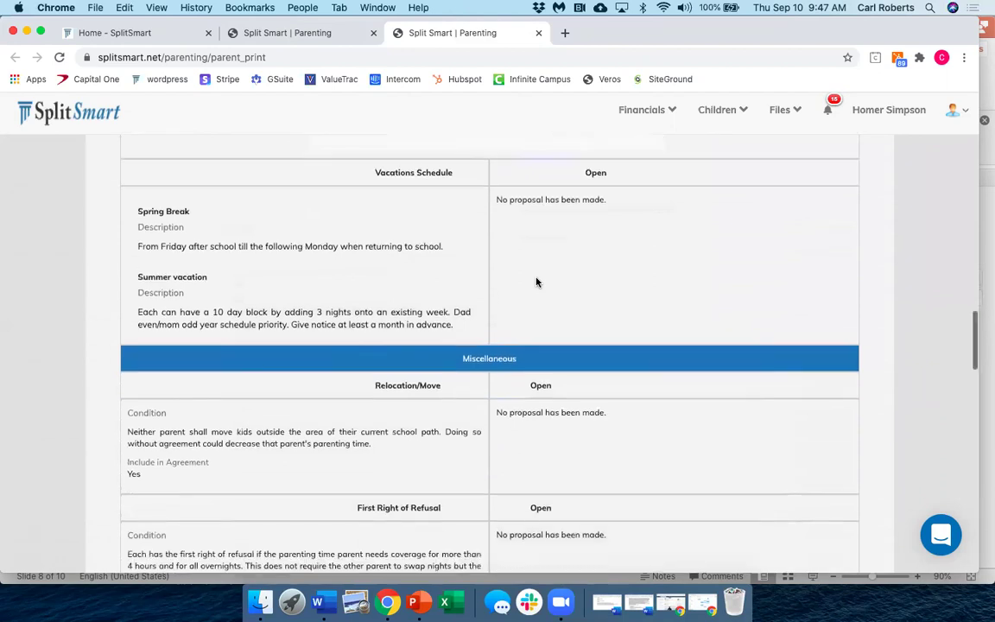
Read through the Miscellaneous provisions of the printable Parenting Plan and return to its beginning.
{"action": "scroll", "coordinate": [535, 279], "scroll_direction": "down", "scroll_amount": 1}
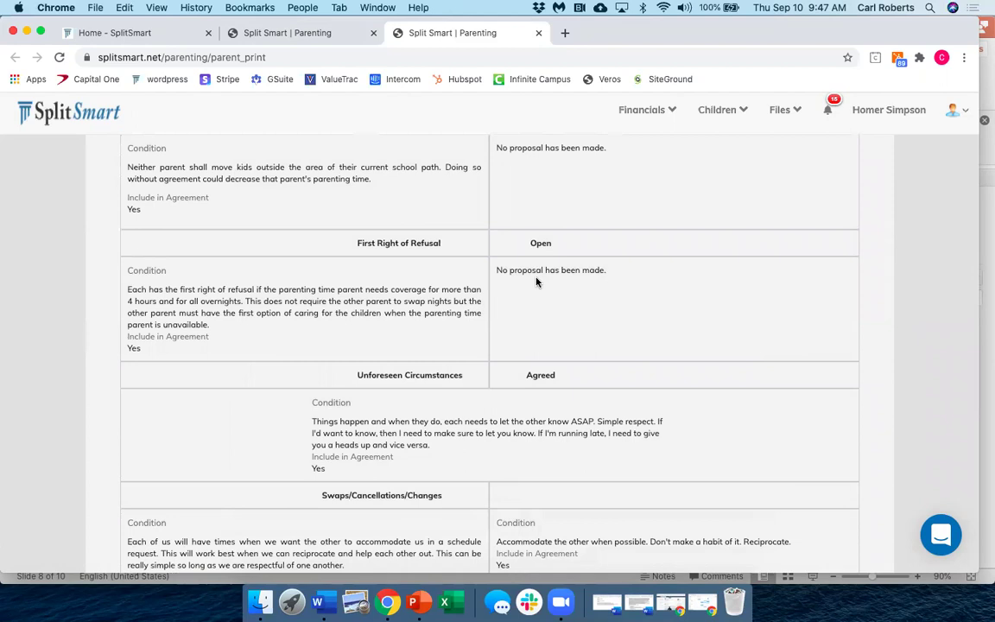
{"action": "scroll", "coordinate": [536, 282], "scroll_direction": "down", "scroll_amount": 12}
{"action": "scroll", "coordinate": [535, 279], "scroll_direction": "down", "scroll_amount": 12}
{"action": "scroll", "coordinate": [535, 281], "scroll_direction": "up", "scroll_amount": 20}
{"action": "scroll", "coordinate": [535, 281], "scroll_direction": "up", "scroll_amount": 15}
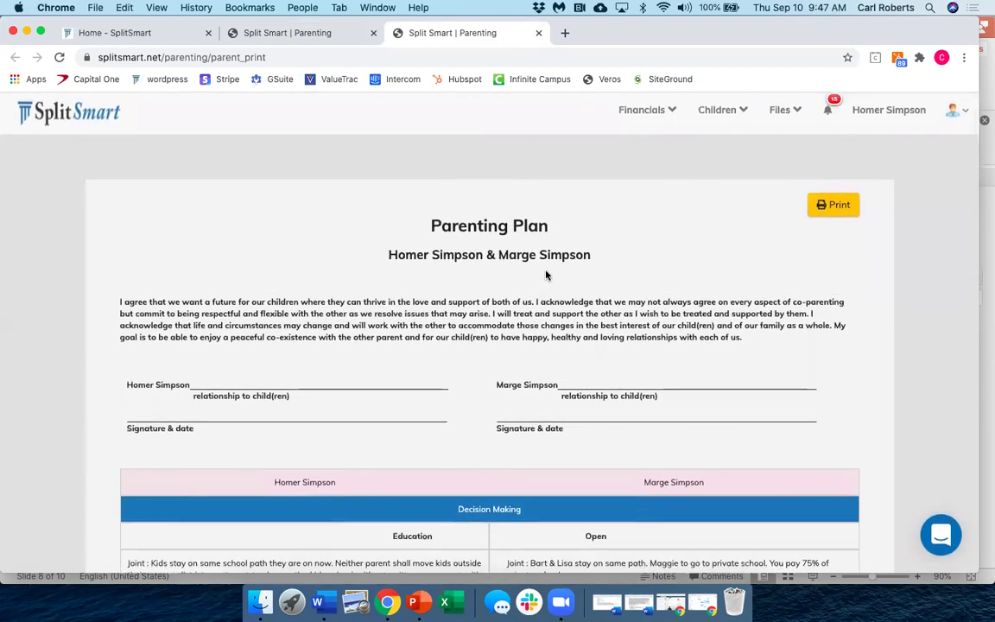
Go back to the original Parenting Plan page, open Child Expenses and review the Expense Agreements table for each child.
{"action": "left_click", "coordinate": [329, 40]}
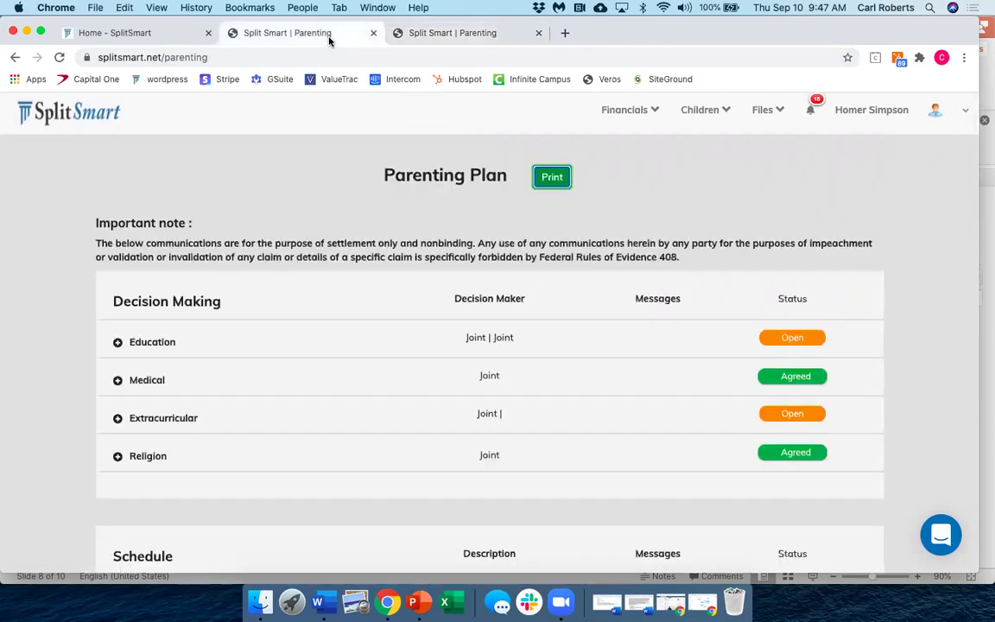
{"action": "left_click", "coordinate": [725, 114]}
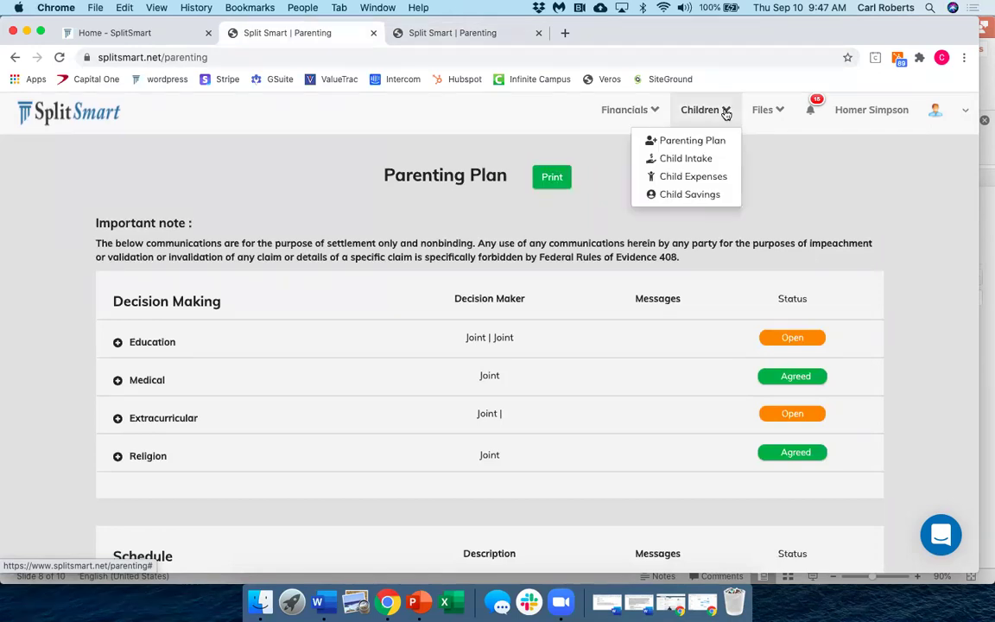
{"action": "left_click", "coordinate": [688, 161]}
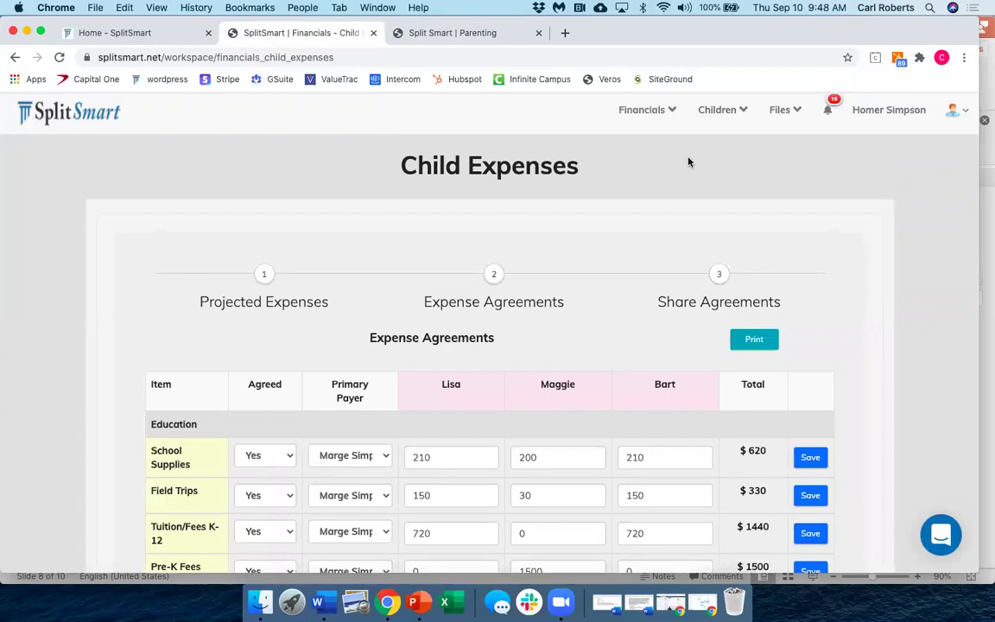
{"action": "scroll", "coordinate": [688, 161], "scroll_direction": "down", "scroll_amount": 4}
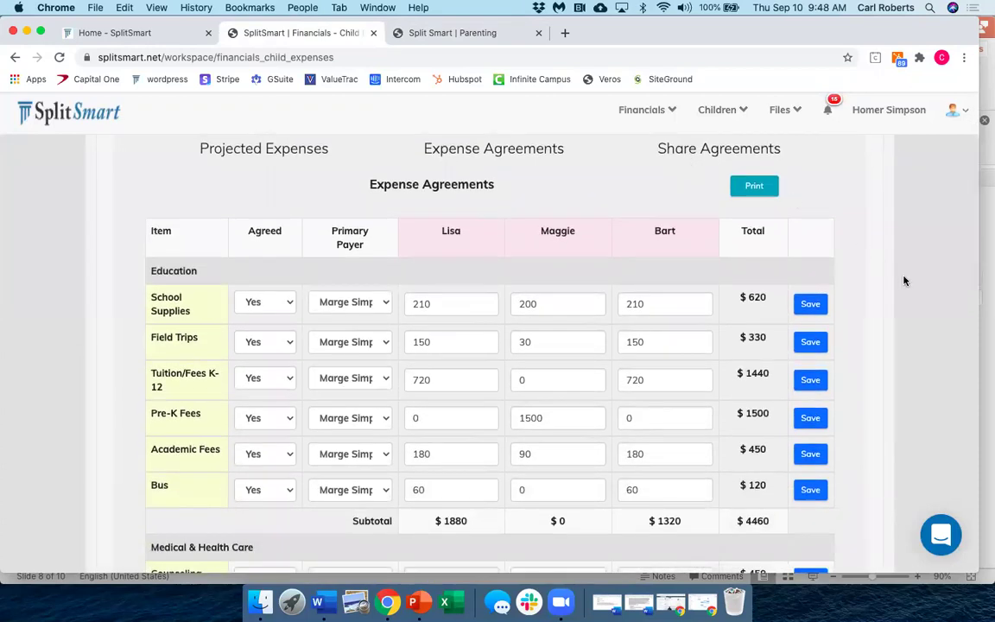
{"action": "scroll", "coordinate": [855, 251], "scroll_direction": "down", "scroll_amount": 2}
{"action": "scroll", "coordinate": [855, 251], "scroll_direction": "up", "scroll_amount": 5}
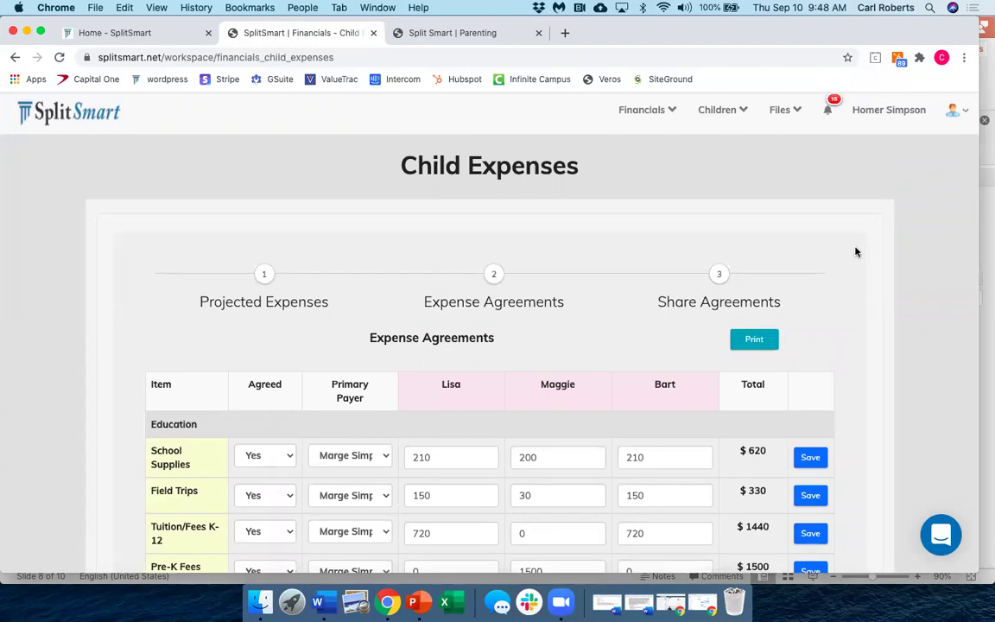
{"action": "scroll", "coordinate": [856, 251], "scroll_direction": "down", "scroll_amount": 2}
{"action": "scroll", "coordinate": [855, 251], "scroll_direction": "up", "scroll_amount": 2}
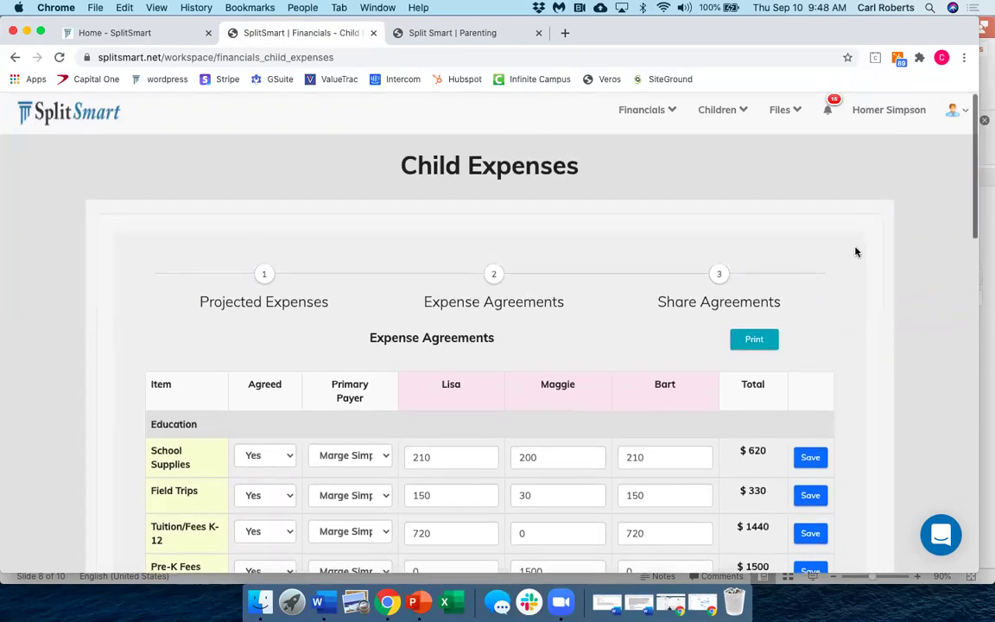
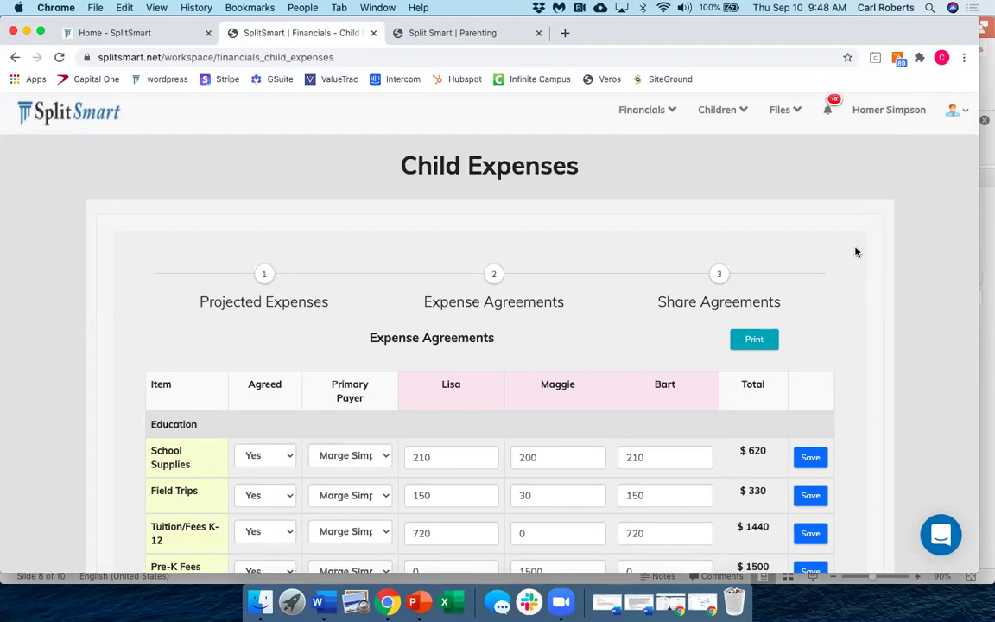
{"action": "scroll", "coordinate": [856, 251], "scroll_direction": "down", "scroll_amount": 5}
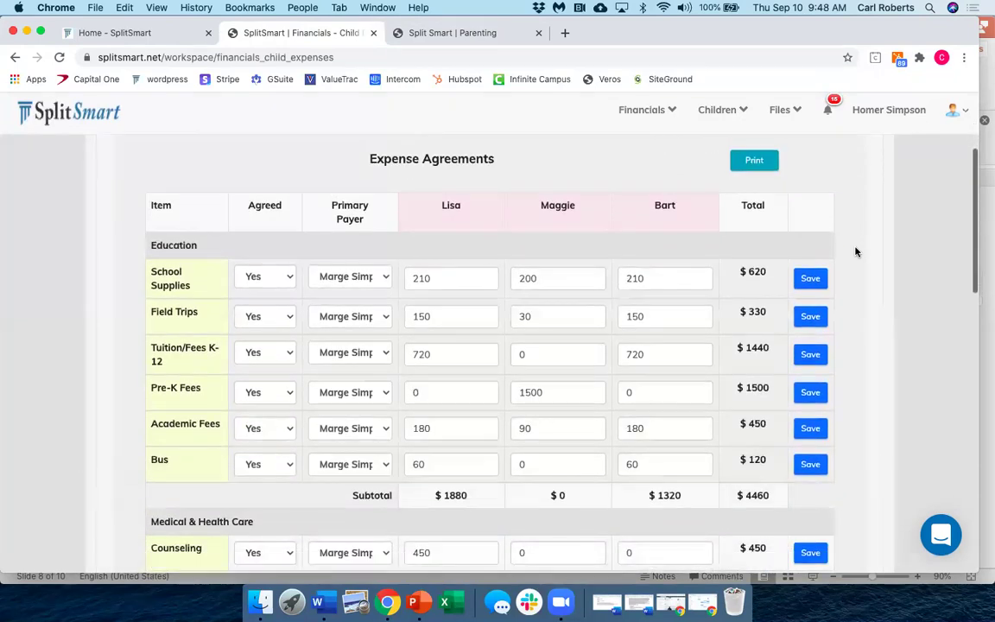
{"action": "scroll", "coordinate": [856, 251], "scroll_direction": "up", "scroll_amount": 4}
{"action": "scroll", "coordinate": [855, 252], "scroll_direction": "up", "scroll_amount": 2}
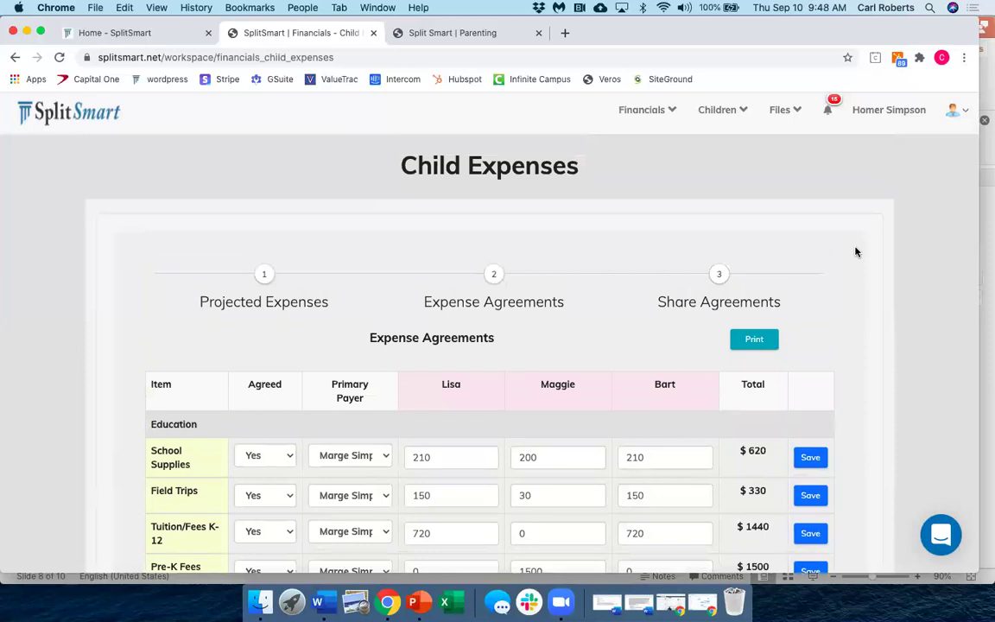
Open the Child Intake page and review its Education, Medical & Health Care and Miscellaneous expenses for each child.
{"action": "left_click", "coordinate": [735, 110]}
{"action": "left_click", "coordinate": [713, 161]}
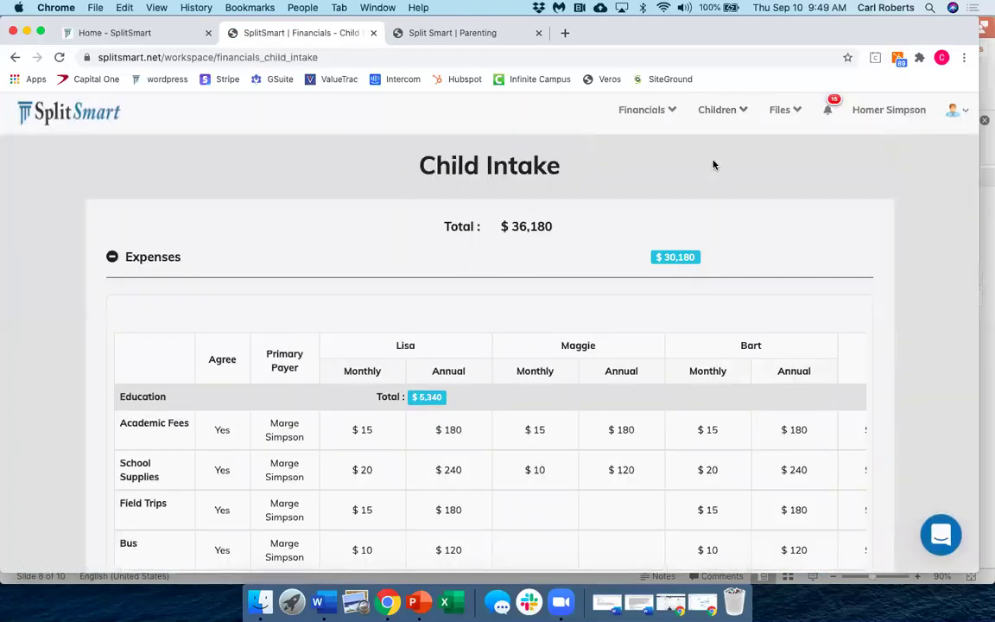
{"action": "scroll", "coordinate": [714, 164], "scroll_direction": "down", "scroll_amount": 1}
{"action": "scroll", "coordinate": [714, 164], "scroll_direction": "down", "scroll_amount": 5}
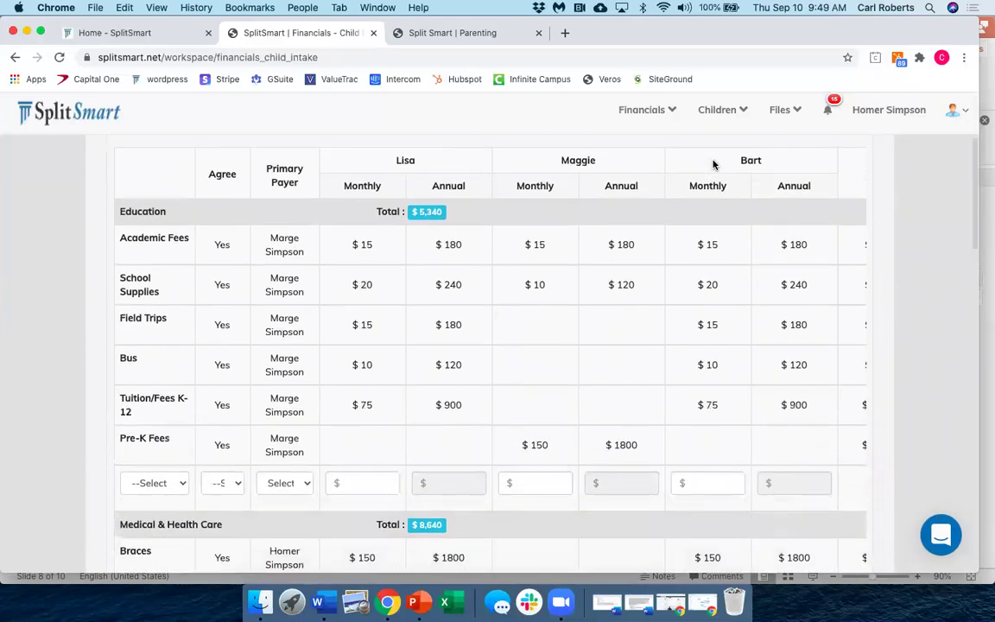
{"action": "scroll", "coordinate": [713, 165], "scroll_direction": "down", "scroll_amount": 1}
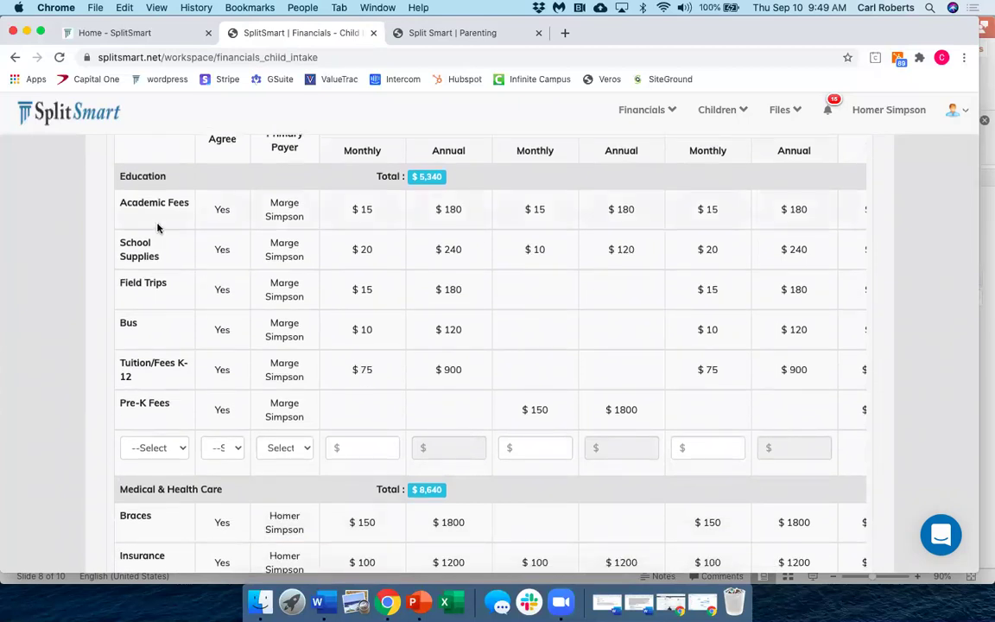
{"action": "scroll", "coordinate": [157, 227], "scroll_direction": "down", "scroll_amount": 10}
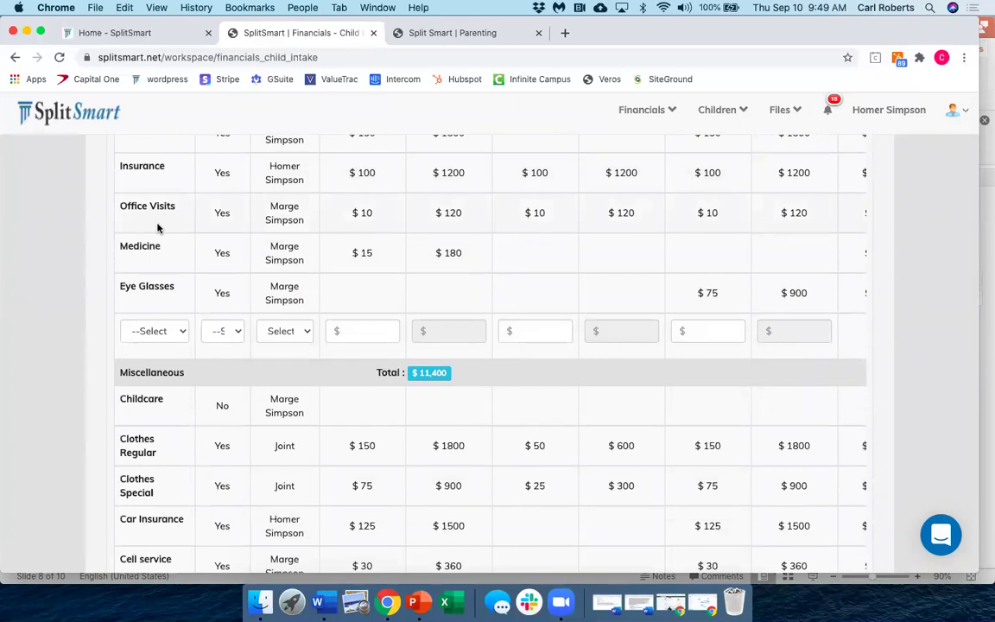
{"action": "scroll", "coordinate": [157, 227], "scroll_direction": "down", "scroll_amount": 3}
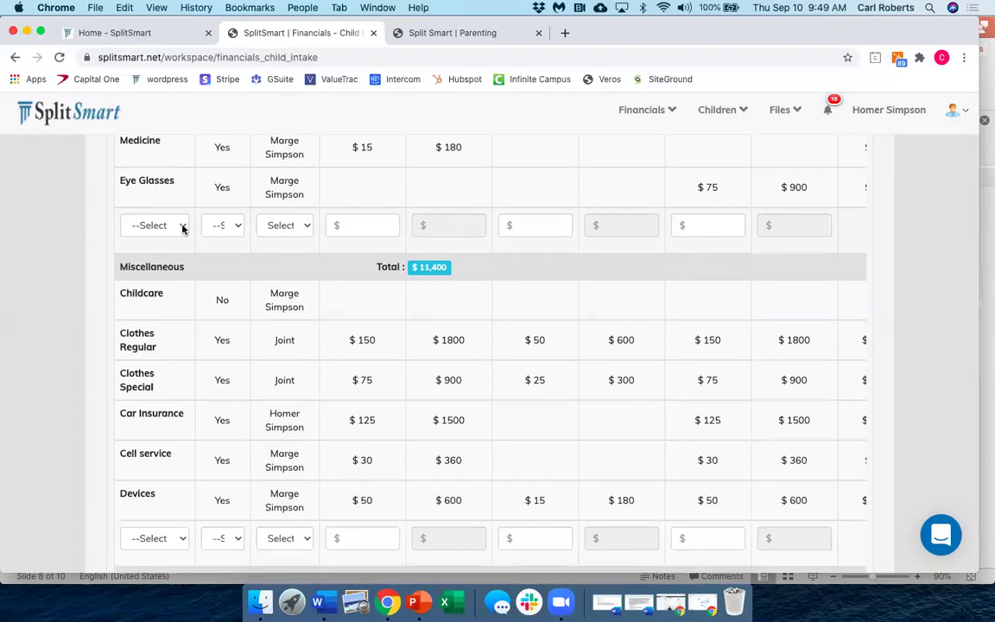
Look through the item choices for adding a Medical & Health Care expense, leaving the new row's item unselected.
{"action": "scroll", "coordinate": [67, 292], "scroll_direction": "up", "scroll_amount": 5}
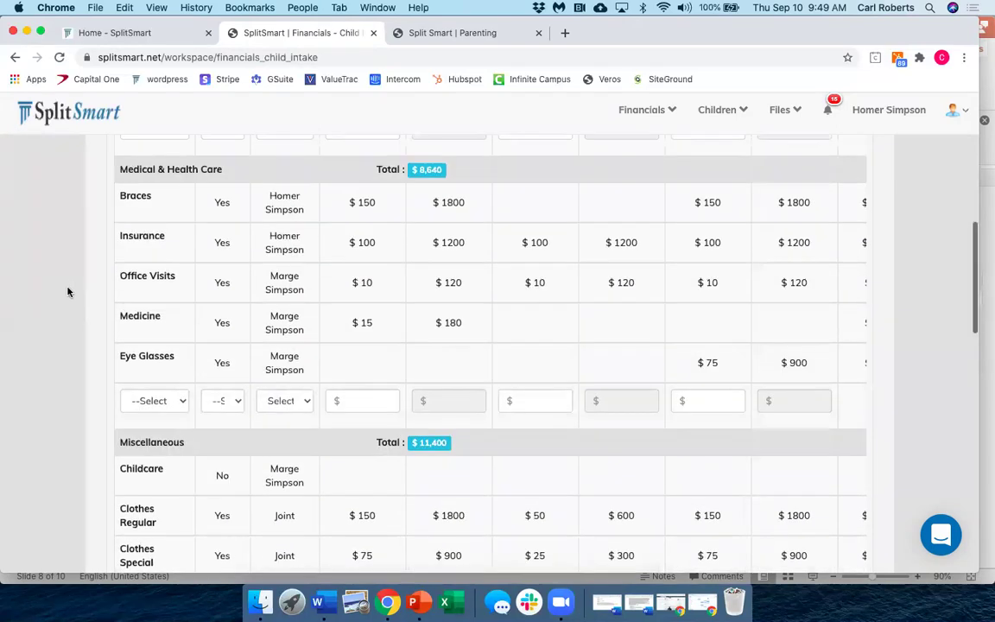
{"action": "scroll", "coordinate": [68, 292], "scroll_direction": "down", "scroll_amount": 1}
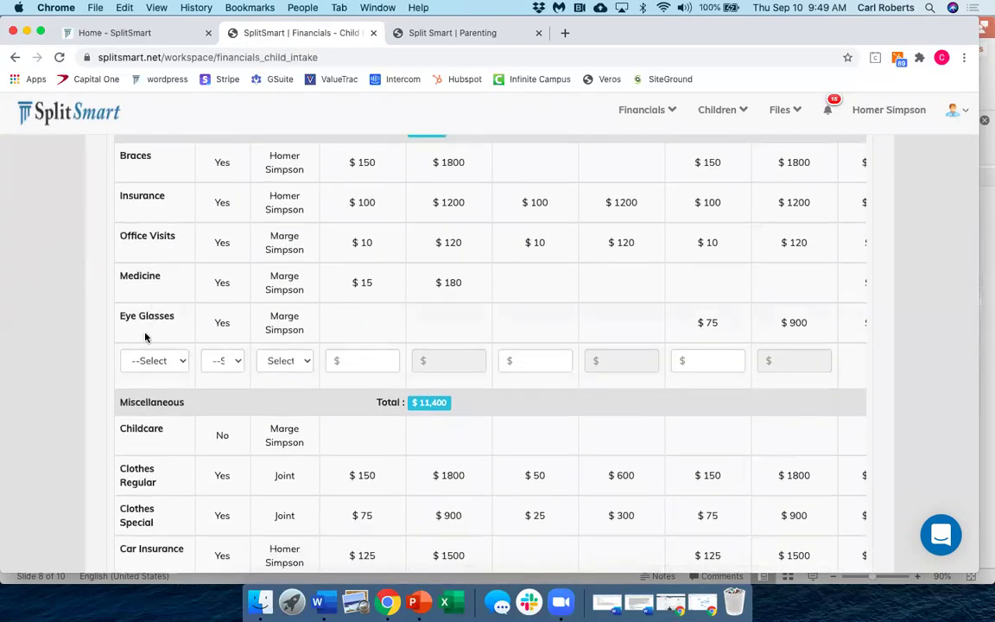
{"action": "scroll", "coordinate": [145, 336], "scroll_direction": "right", "scroll_amount": 1}
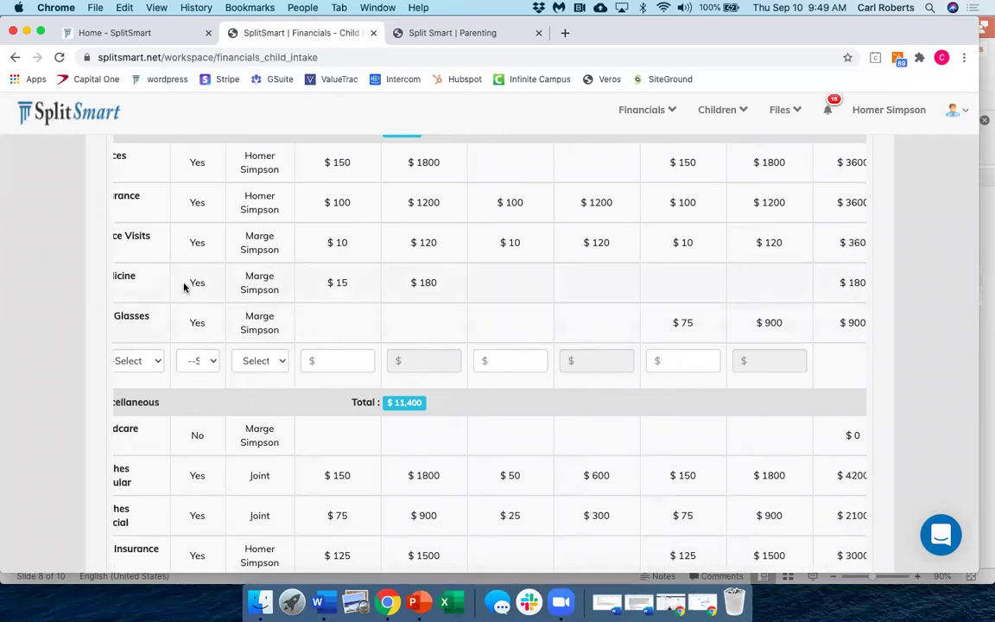
{"action": "scroll", "coordinate": [184, 287], "scroll_direction": "left", "scroll_amount": 1}
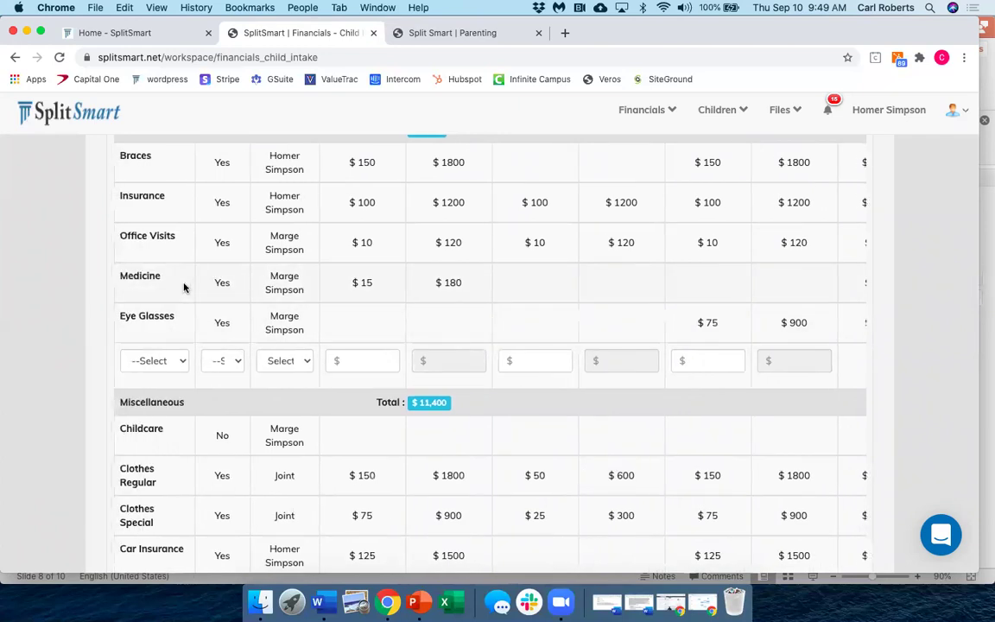
{"action": "left_click", "coordinate": [184, 362]}
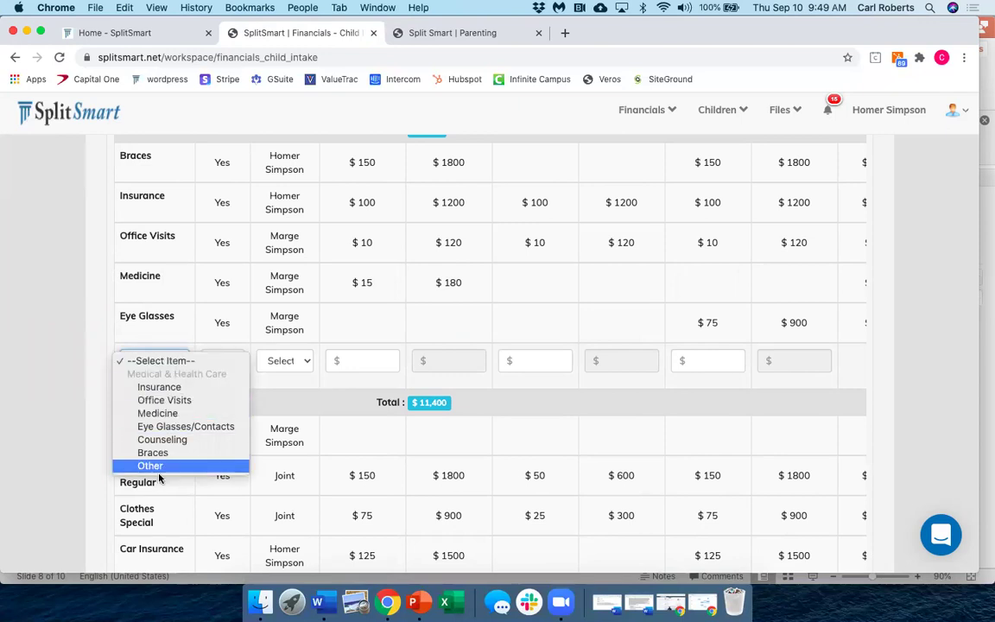
{"action": "left_click", "coordinate": [65, 401]}
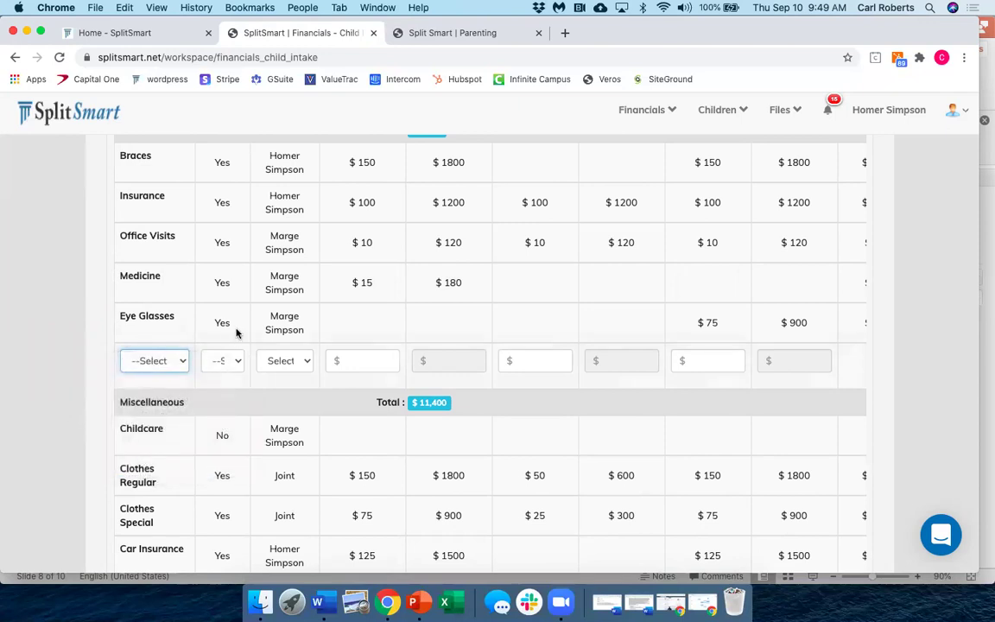
Review the whole Child Intake page from the Expenses table through Extracurricular to the monthly and annual Savings commitments.
{"action": "scroll", "coordinate": [235, 329], "scroll_direction": "up", "scroll_amount": 2}
{"action": "scroll", "coordinate": [235, 329], "scroll_direction": "up", "scroll_amount": 10}
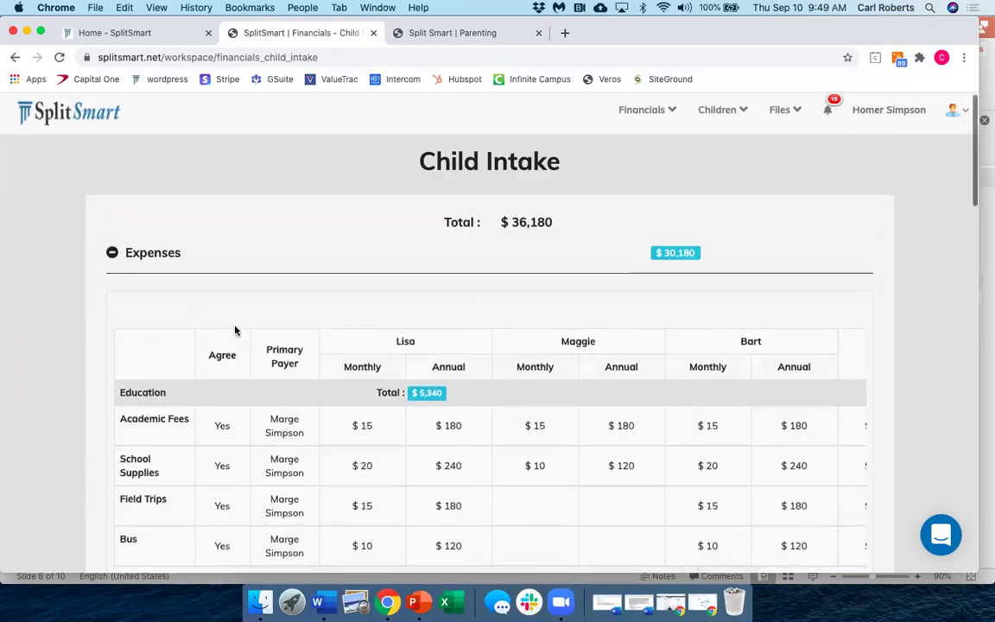
{"action": "scroll", "coordinate": [235, 329], "scroll_direction": "down", "scroll_amount": 2}
{"action": "scroll", "coordinate": [223, 359], "scroll_direction": "down", "scroll_amount": 2}
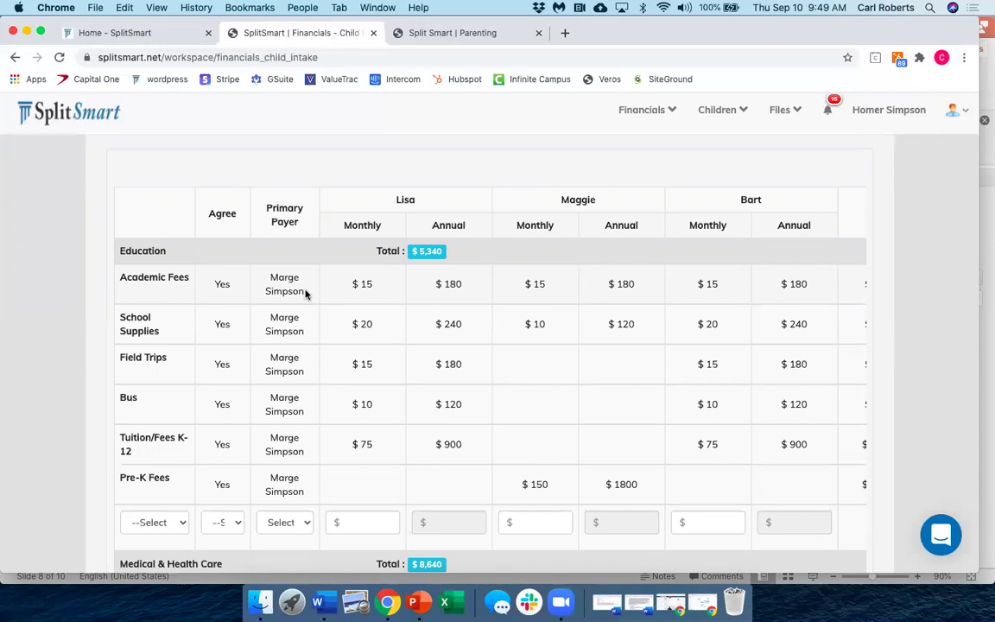
{"action": "scroll", "coordinate": [305, 295], "scroll_direction": "down", "scroll_amount": 3}
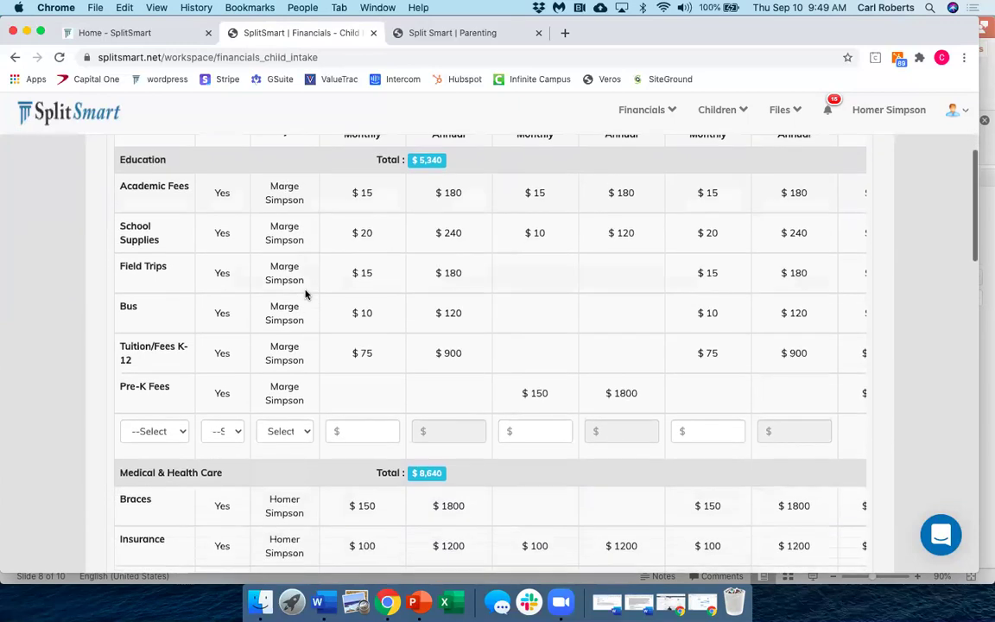
{"action": "scroll", "coordinate": [506, 284], "scroll_direction": "down", "scroll_amount": 10}
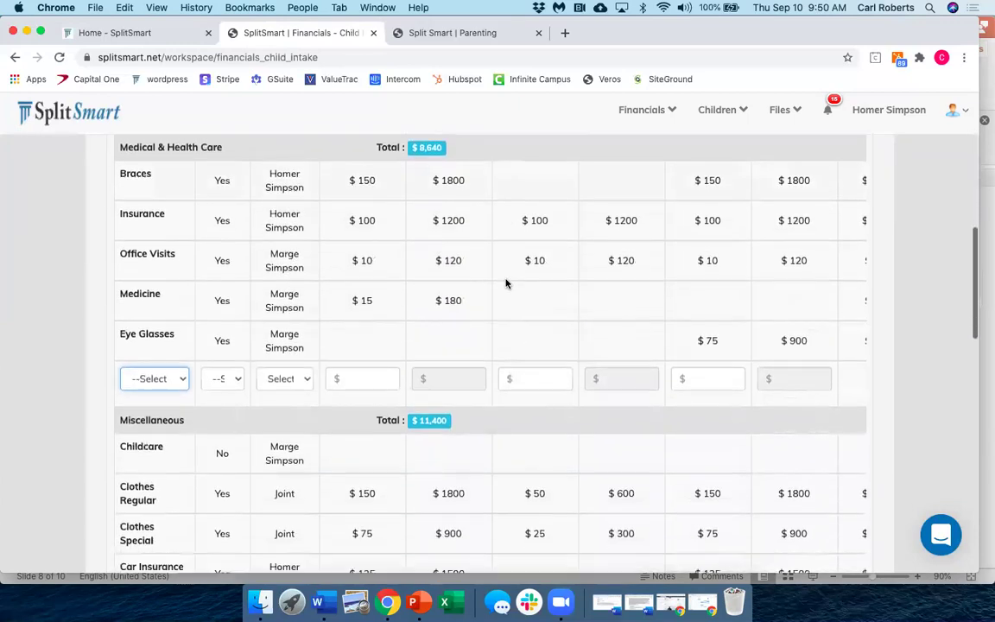
{"action": "scroll", "coordinate": [506, 284], "scroll_direction": "down", "scroll_amount": 10}
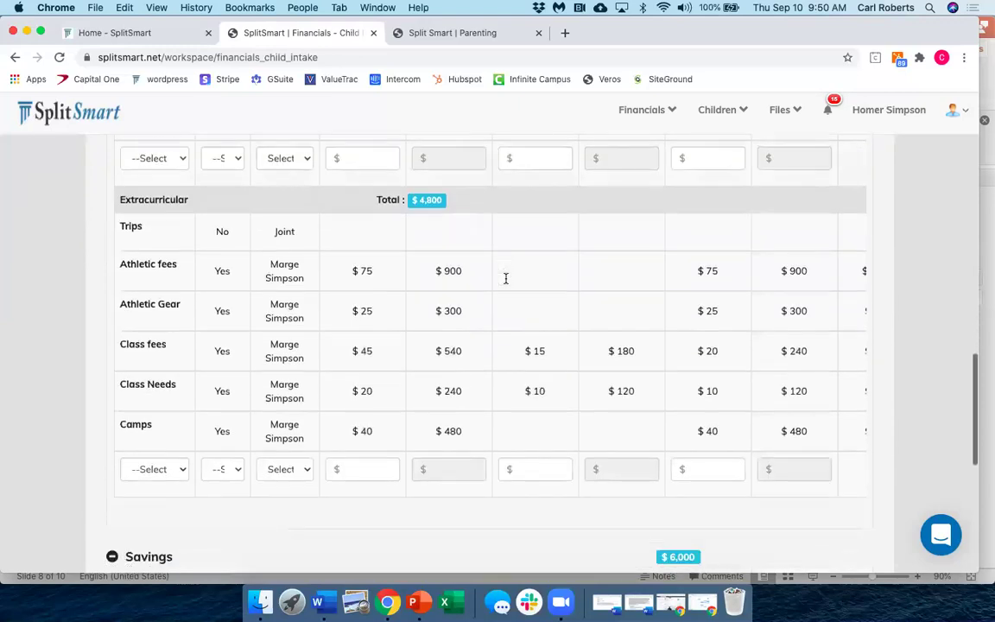
{"action": "scroll", "coordinate": [506, 283], "scroll_direction": "down", "scroll_amount": 5}
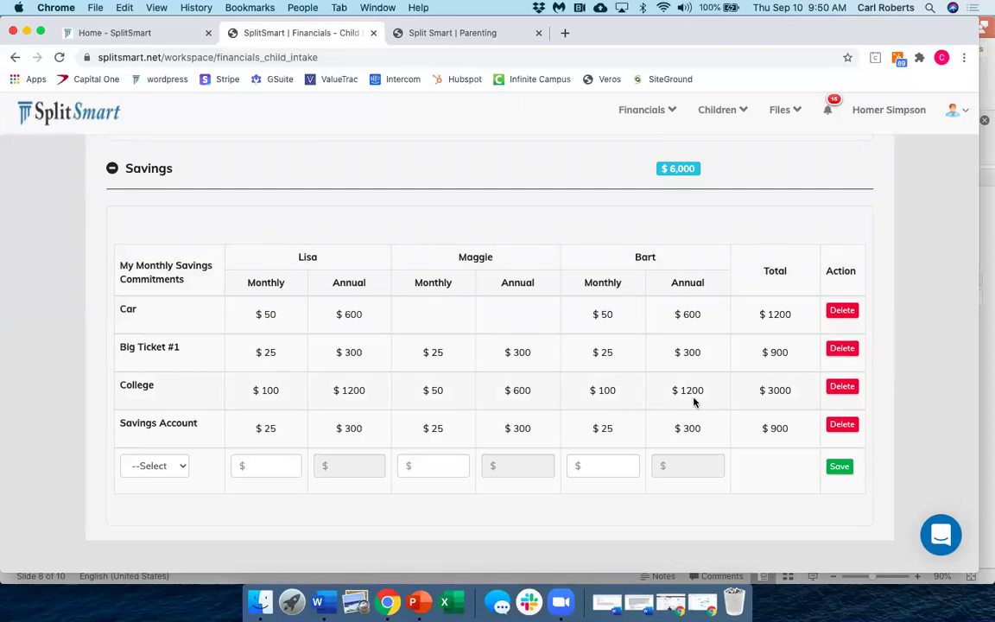
Open Child Expenses and review the annual Projected Expenses comparing both parents' figures for each child.
{"action": "left_click", "coordinate": [743, 110]}
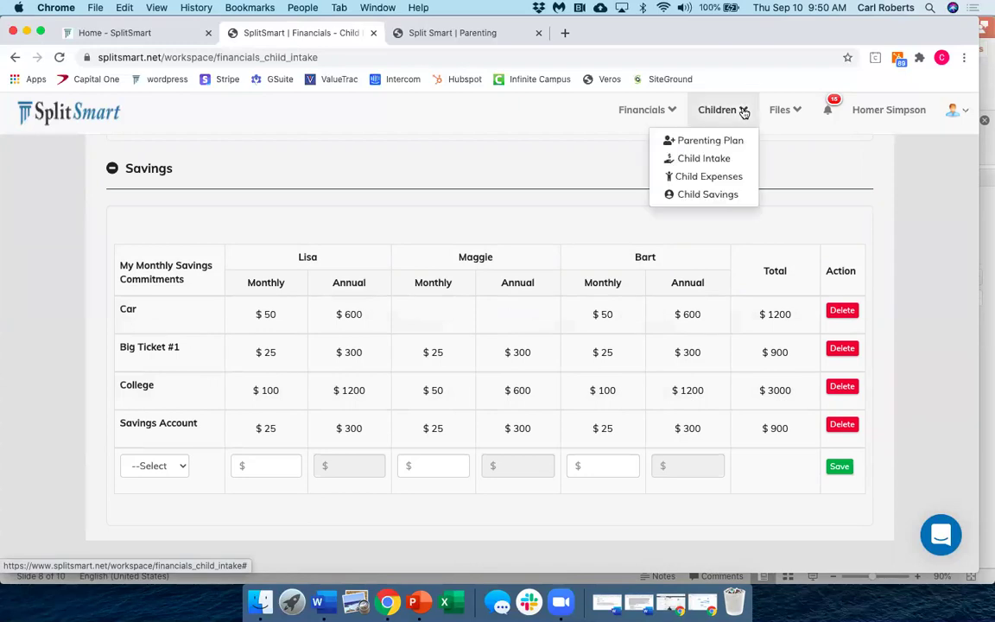
{"action": "left_click", "coordinate": [696, 180]}
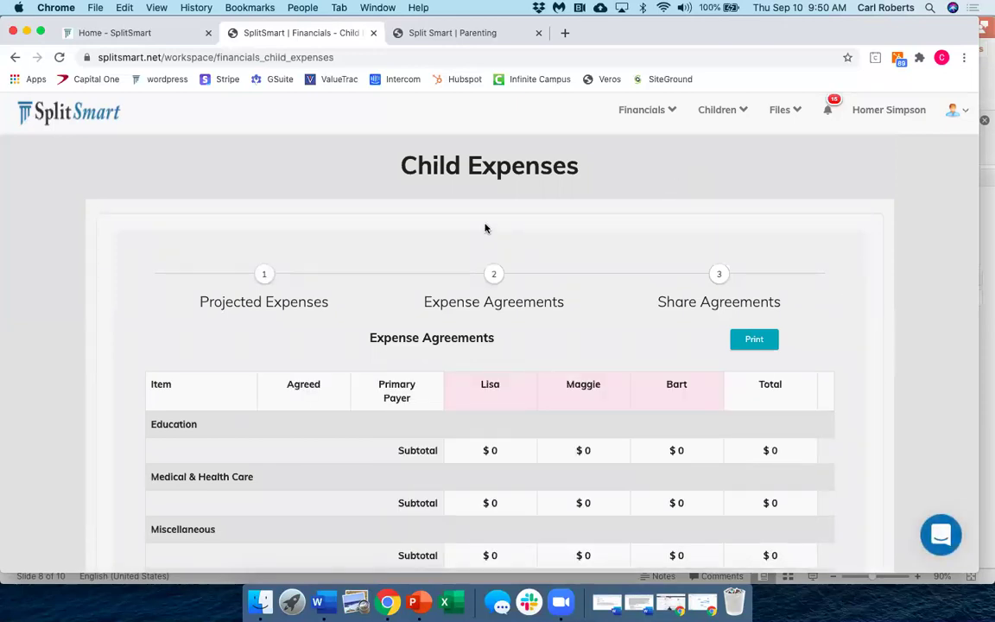
{"action": "left_click", "coordinate": [273, 275]}
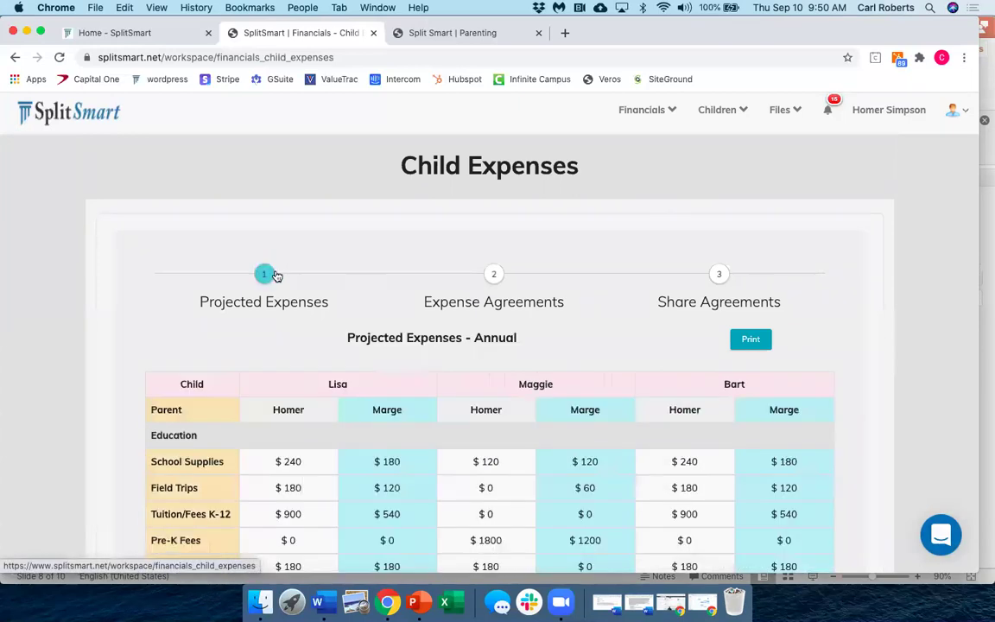
{"action": "scroll", "coordinate": [354, 307], "scroll_direction": "down", "scroll_amount": 5}
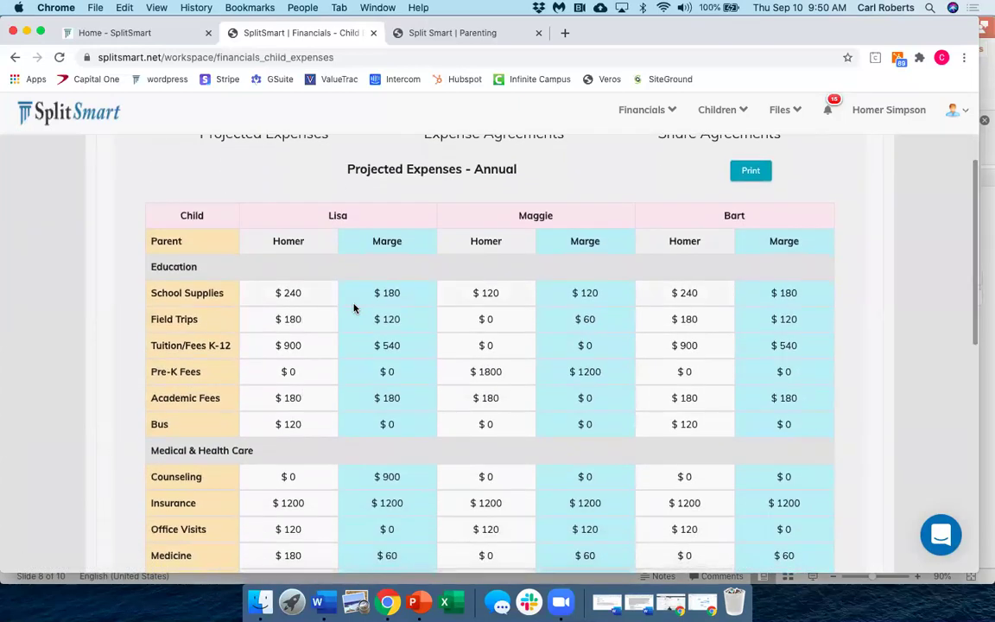
{"action": "scroll", "coordinate": [355, 307], "scroll_direction": "up", "scroll_amount": 5}
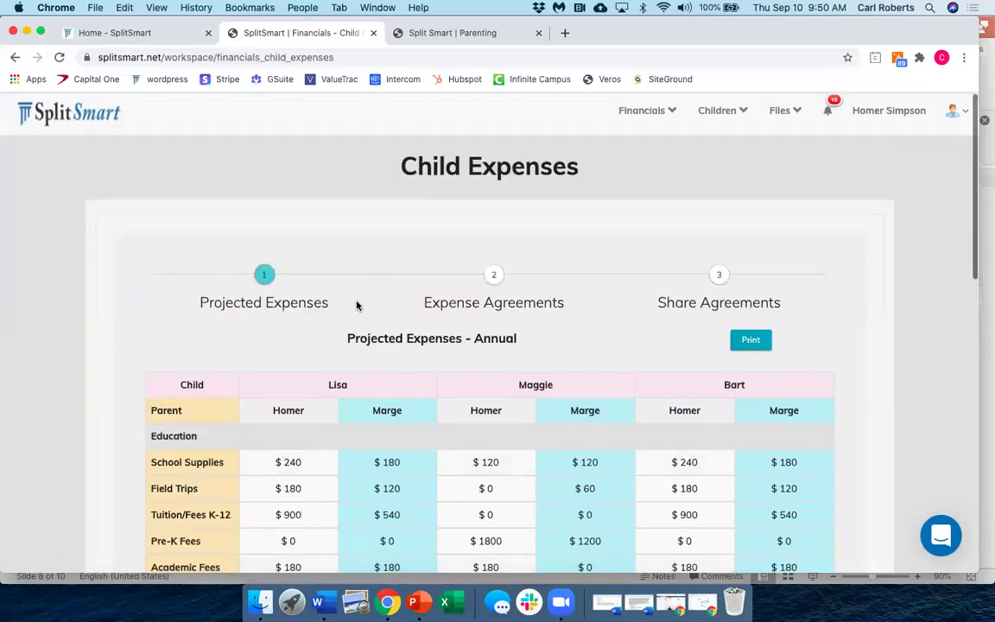
Review the Expense Agreements table, checking the Agreed and Primary Payer choices for School Supplies while keeping their current selections.
{"action": "left_click", "coordinate": [493, 274]}
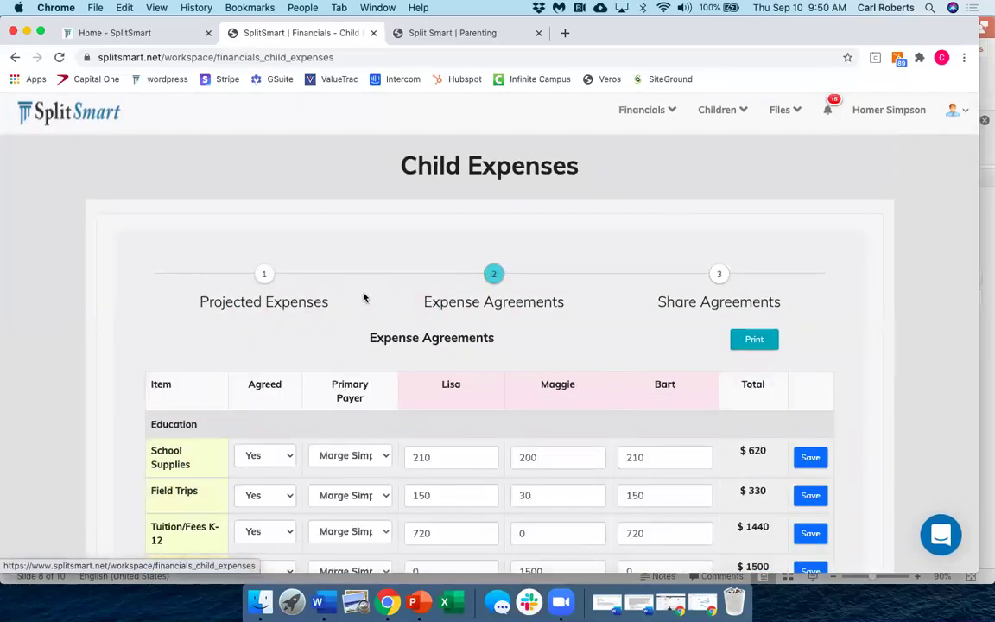
{"action": "scroll", "coordinate": [364, 297], "scroll_direction": "down", "scroll_amount": 3}
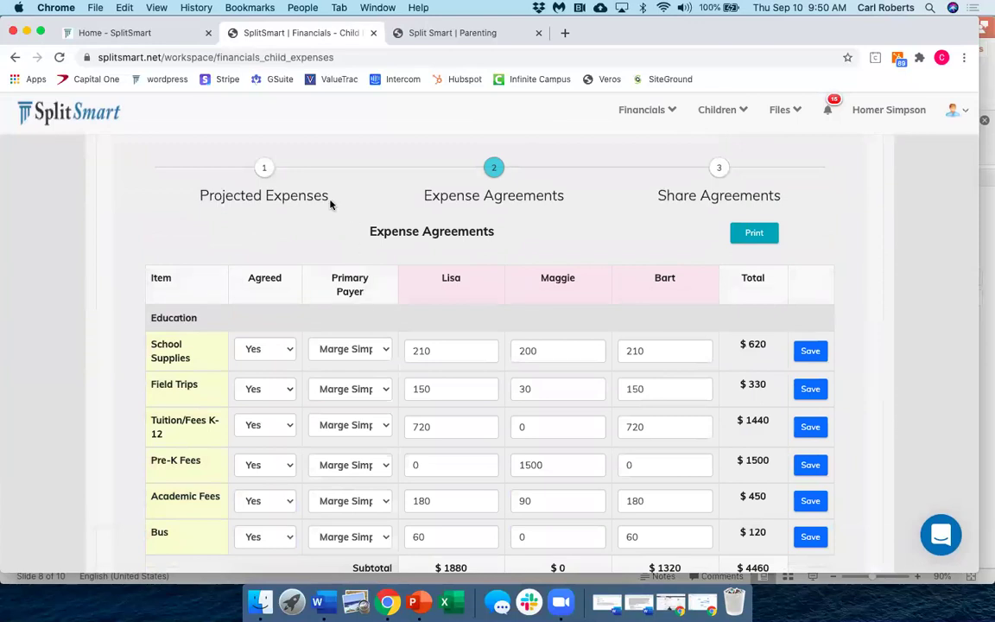
{"action": "scroll", "coordinate": [328, 204], "scroll_direction": "down", "scroll_amount": 2}
{"action": "left_click", "coordinate": [288, 283]}
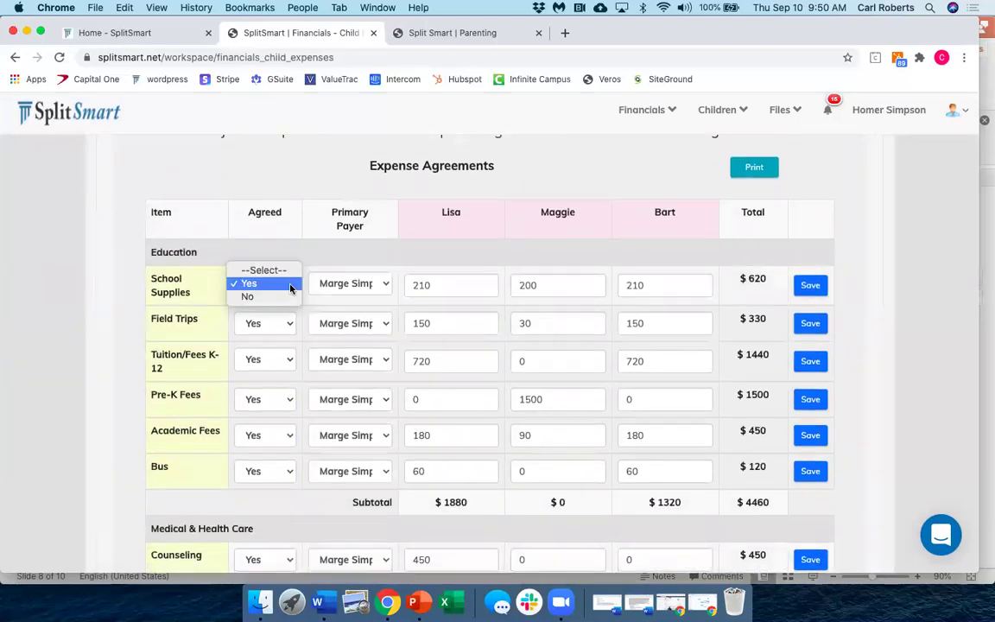
{"action": "left_click", "coordinate": [291, 285]}
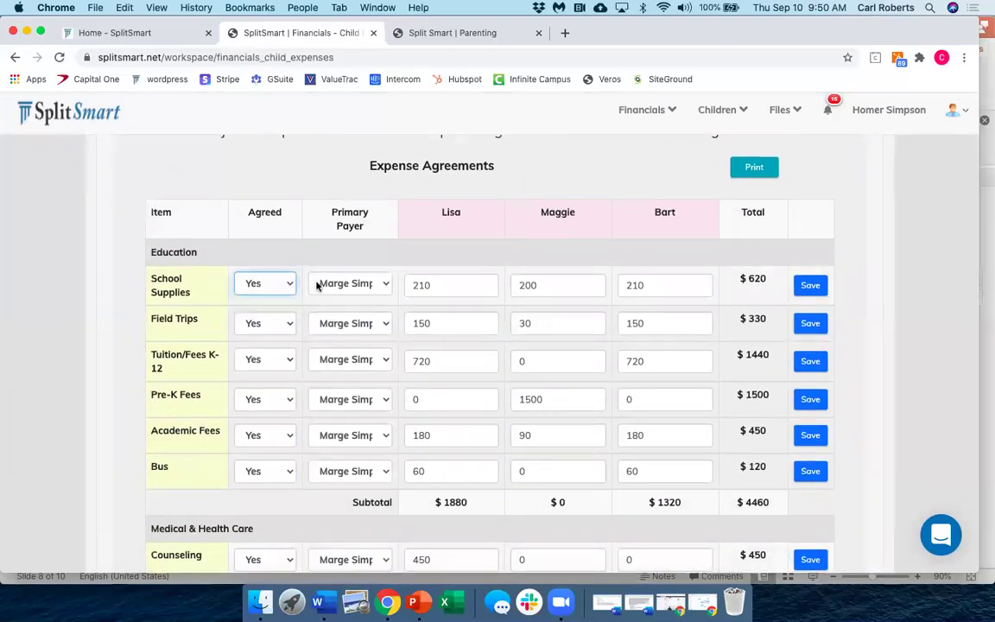
{"action": "left_click", "coordinate": [387, 285]}
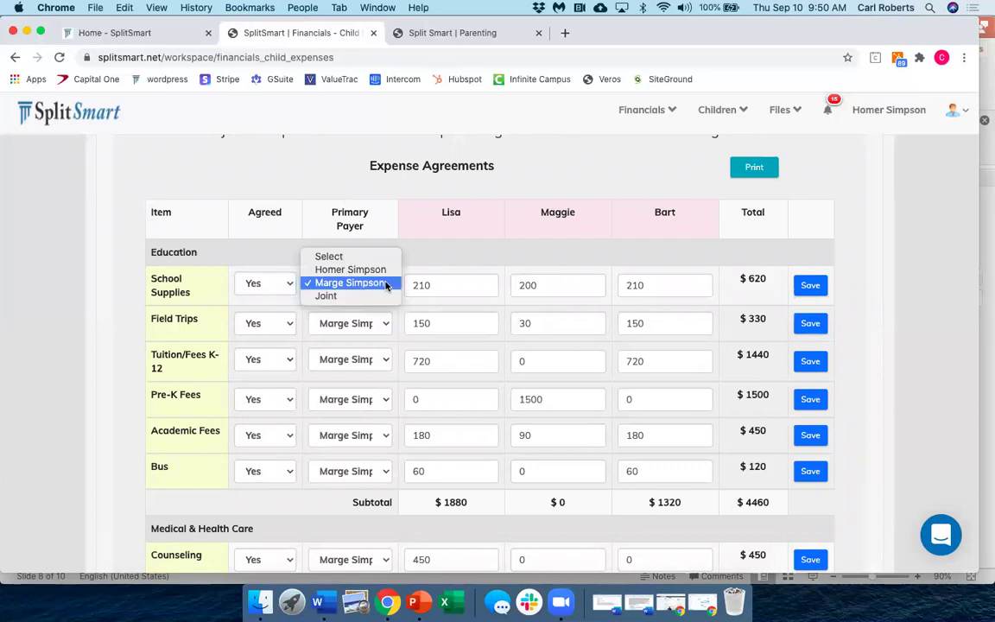
{"action": "left_click", "coordinate": [386, 285]}
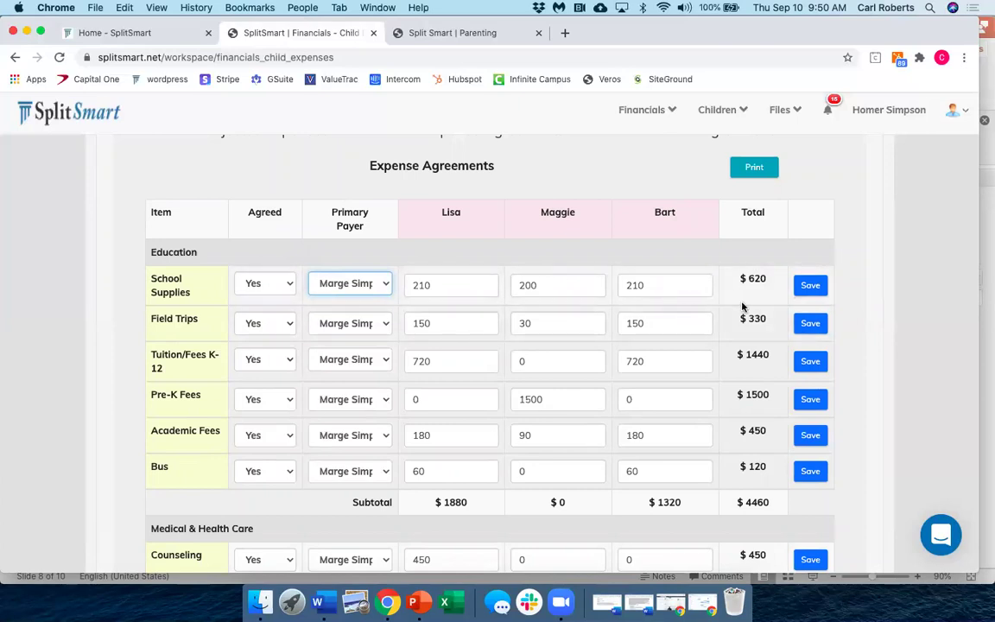
{"action": "scroll", "coordinate": [739, 342], "scroll_direction": "down", "scroll_amount": 15}
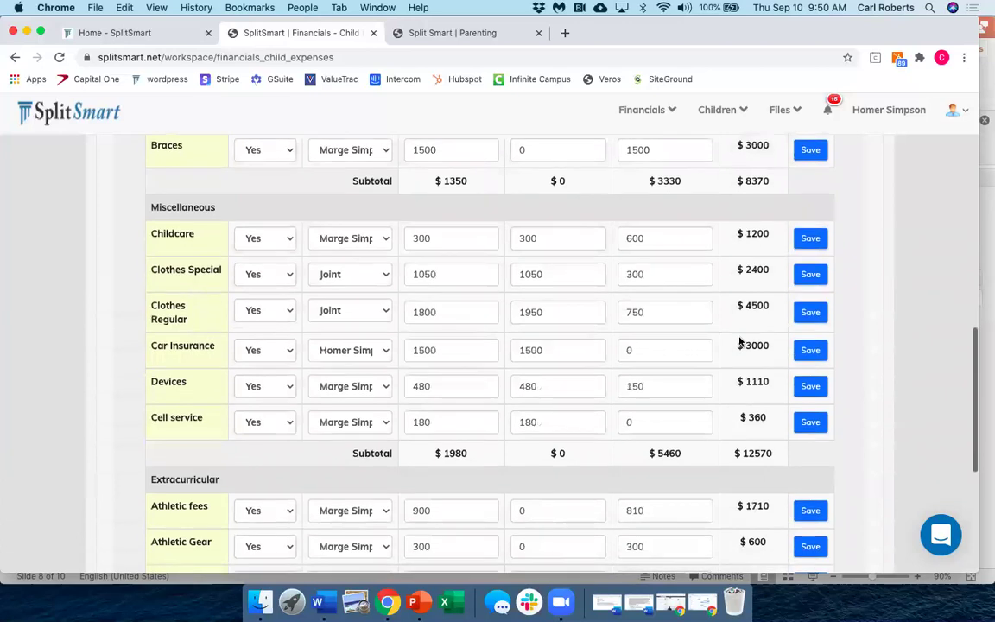
Open Share Agreements and review the parents' percentage shares, the expenses not agreed to, and the Child Share adjustments.
{"action": "scroll", "coordinate": [739, 342], "scroll_direction": "up", "scroll_amount": 20}
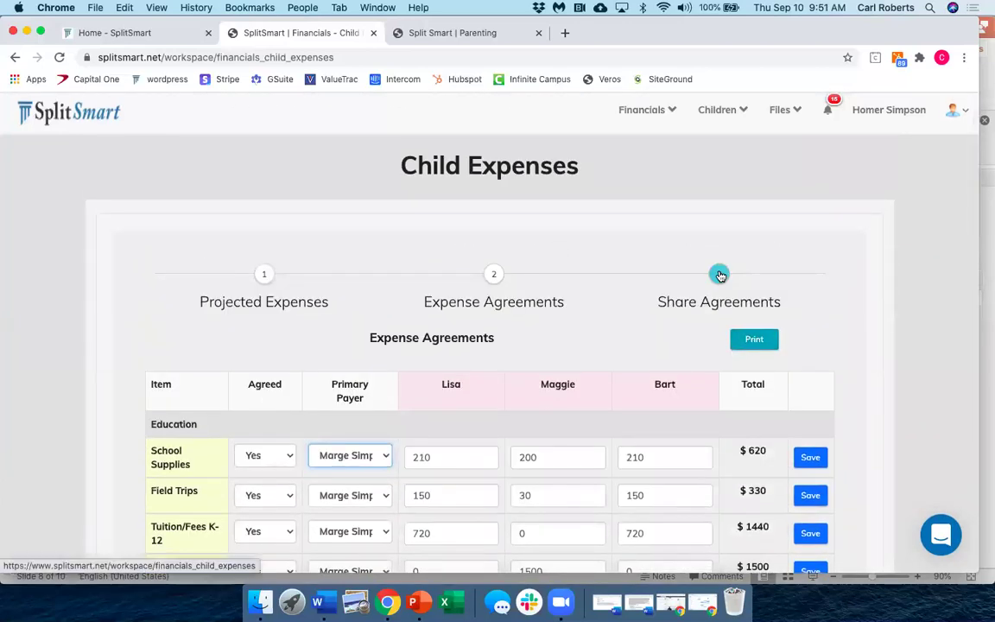
{"action": "left_click", "coordinate": [719, 274]}
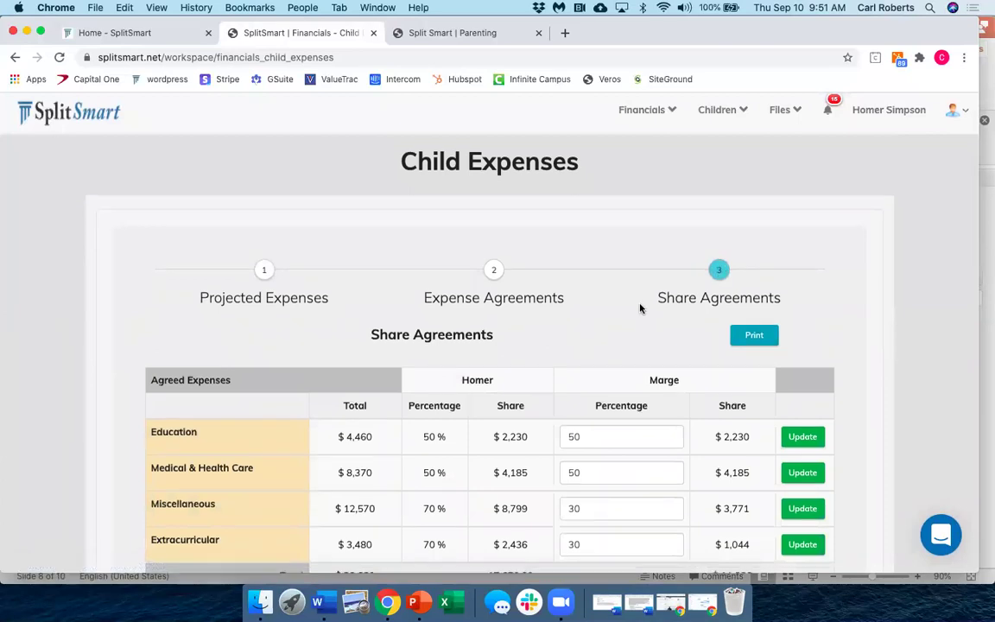
{"action": "scroll", "coordinate": [640, 304], "scroll_direction": "down", "scroll_amount": 4}
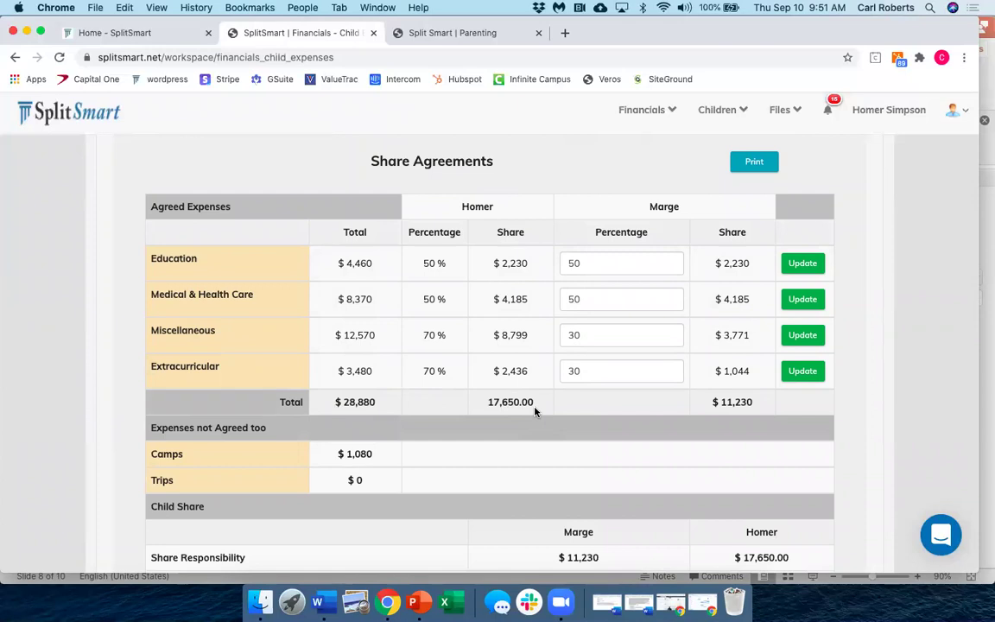
{"action": "scroll", "coordinate": [709, 428], "scroll_direction": "down", "scroll_amount": 1}
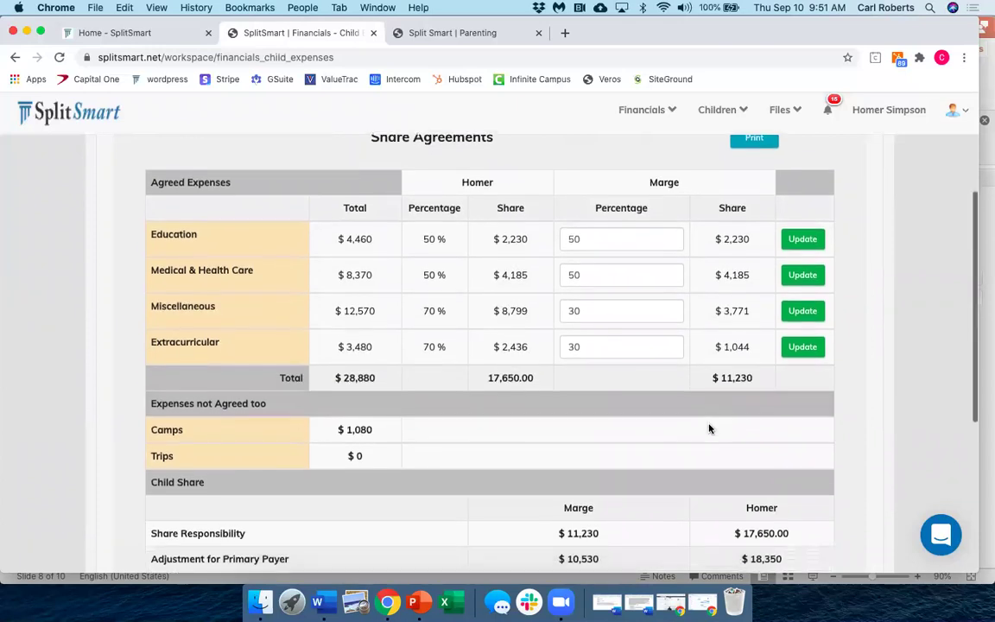
{"action": "scroll", "coordinate": [709, 429], "scroll_direction": "down", "scroll_amount": 5}
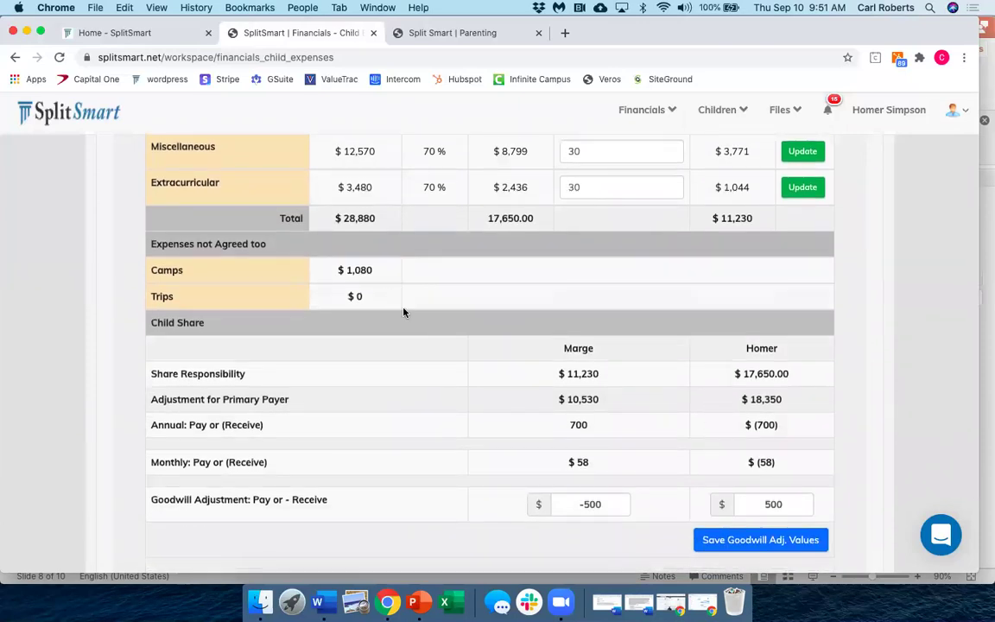
{"action": "scroll", "coordinate": [505, 385], "scroll_direction": "down", "scroll_amount": 1}
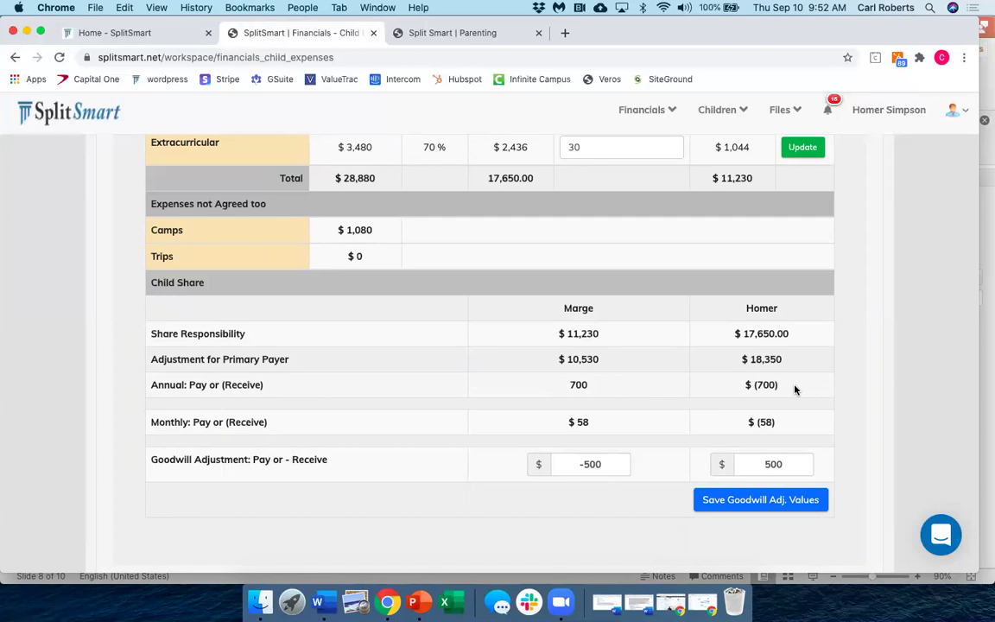
Review the Goodwill Adjustment row in Share Agreements, preview the table's printout, and close the preview without printing.
{"action": "scroll", "coordinate": [795, 389], "scroll_direction": "down", "scroll_amount": 2}
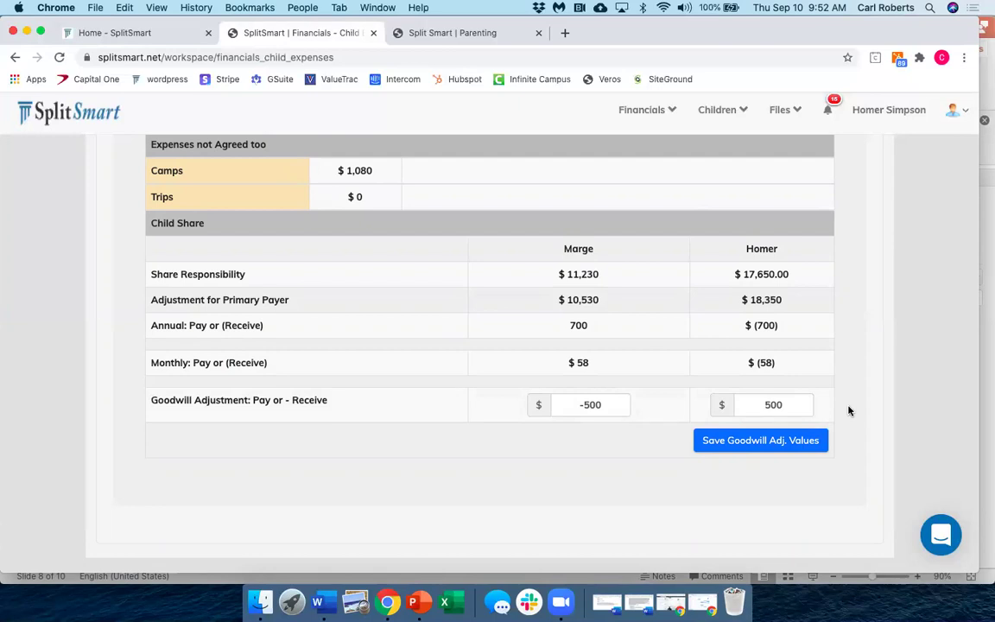
{"action": "scroll", "coordinate": [849, 411], "scroll_direction": "up", "scroll_amount": 10}
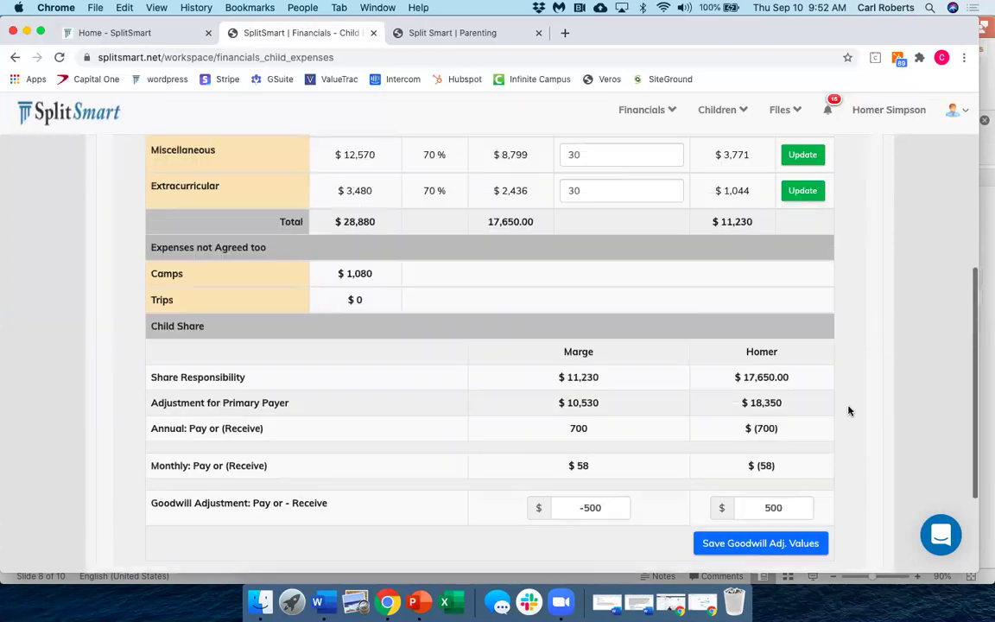
{"action": "scroll", "coordinate": [849, 411], "scroll_direction": "down", "scroll_amount": 1}
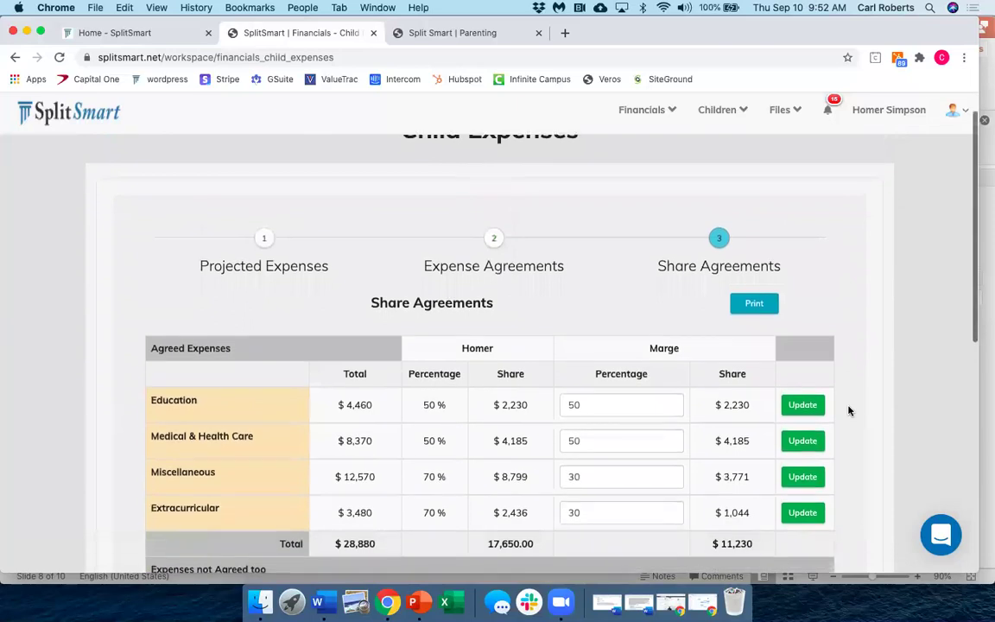
{"action": "left_click", "coordinate": [754, 304]}
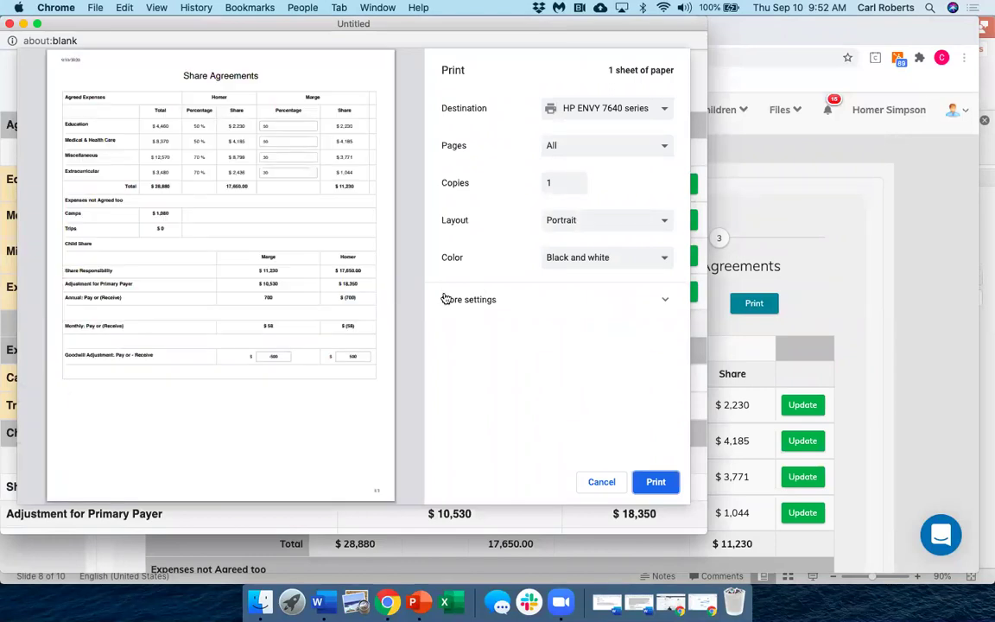
{"action": "left_click", "coordinate": [604, 483]}
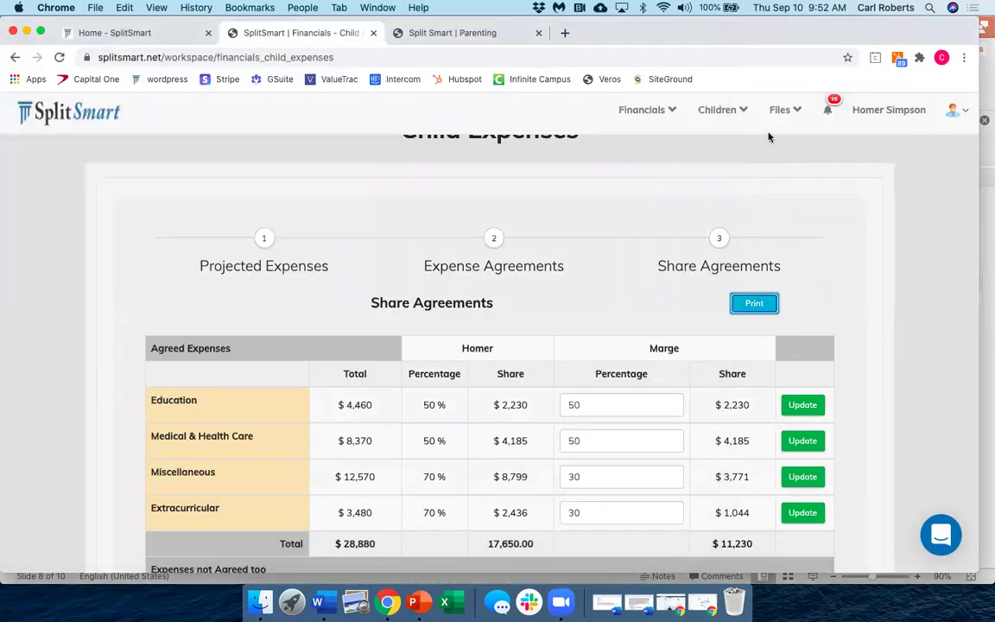
Open Child Savings and review each parent's monthly and annual contributions per child and the Annual Savings Commitments table.
{"action": "left_click", "coordinate": [742, 108]}
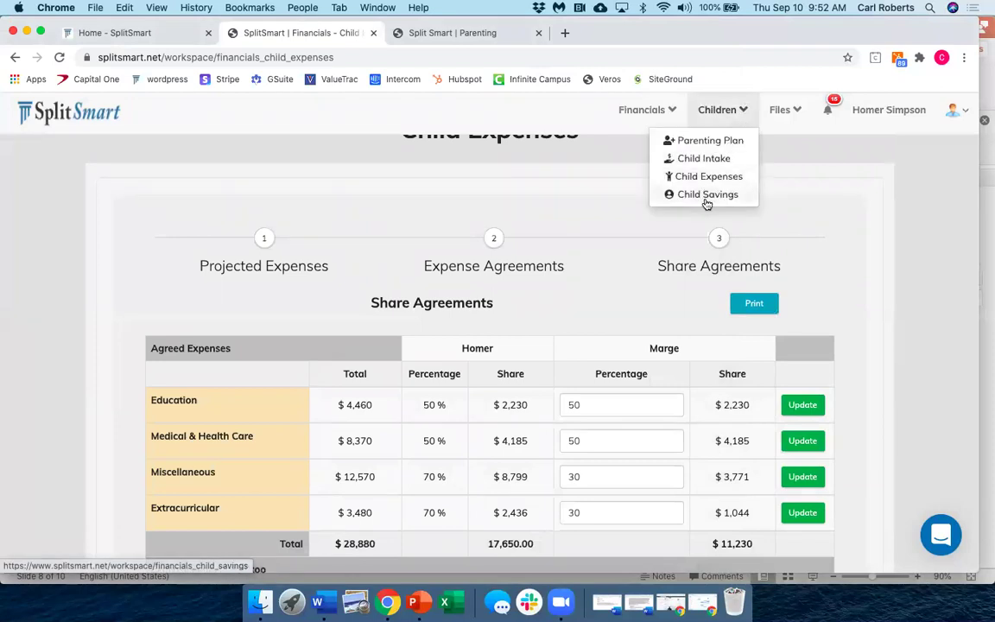
{"action": "left_click", "coordinate": [707, 198]}
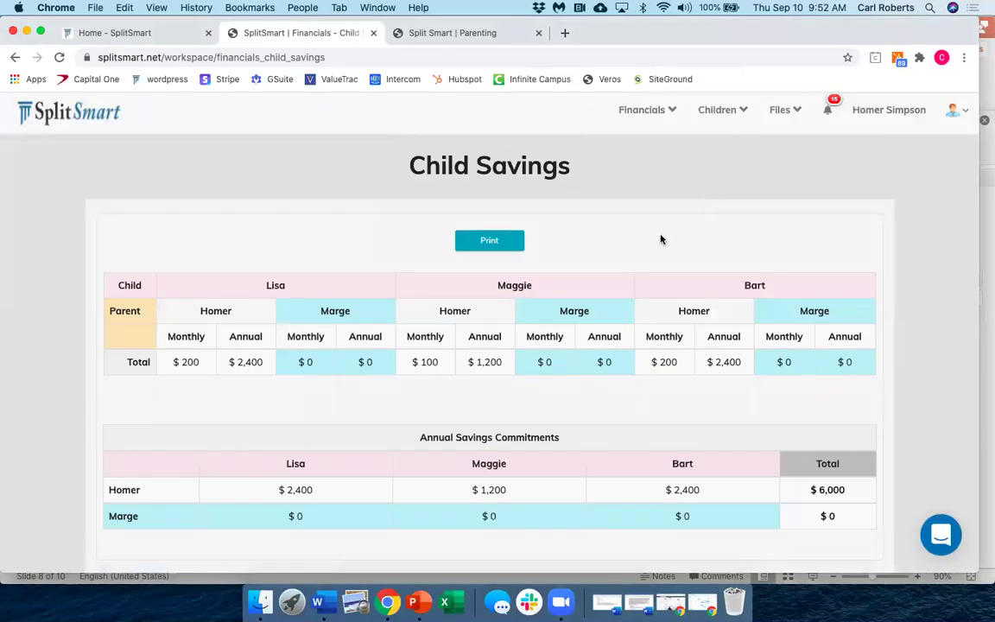
{"action": "scroll", "coordinate": [660, 239], "scroll_direction": "down", "scroll_amount": 2}
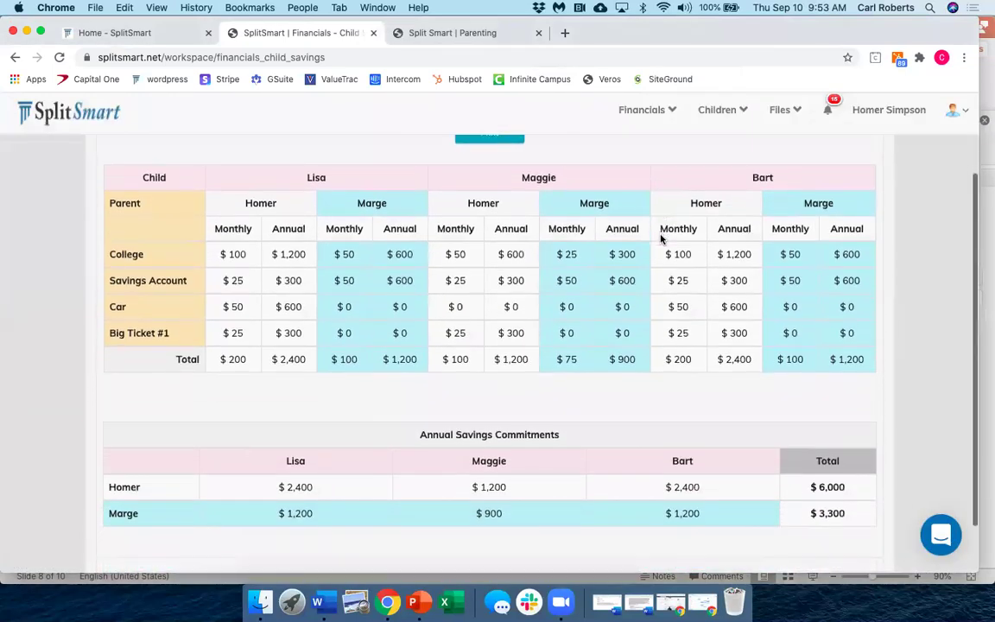
{"action": "scroll", "coordinate": [659, 238], "scroll_direction": "up", "scroll_amount": 1}
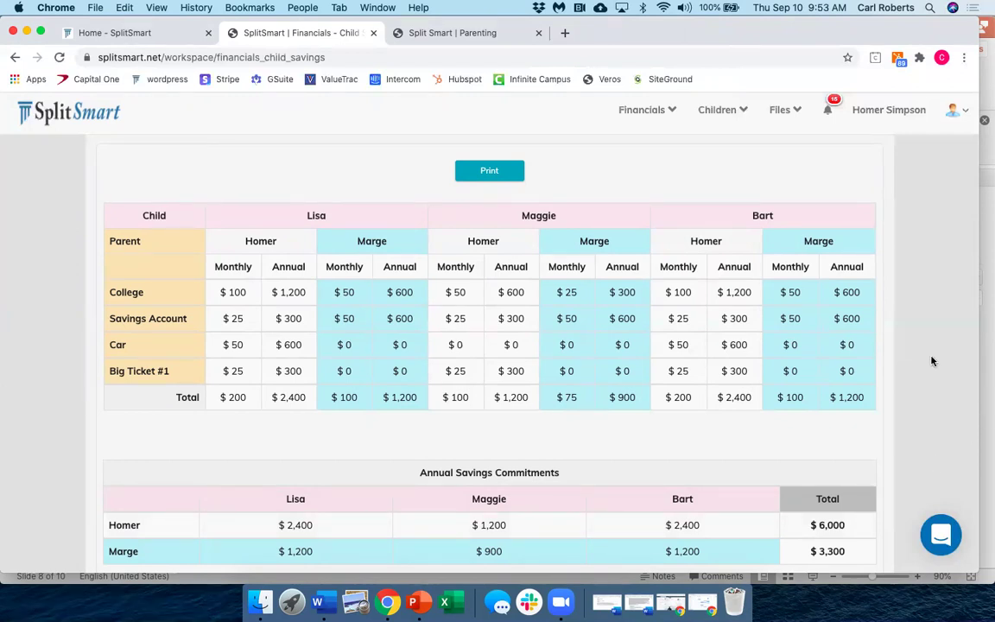
{"action": "scroll", "coordinate": [919, 345], "scroll_direction": "down", "scroll_amount": 2}
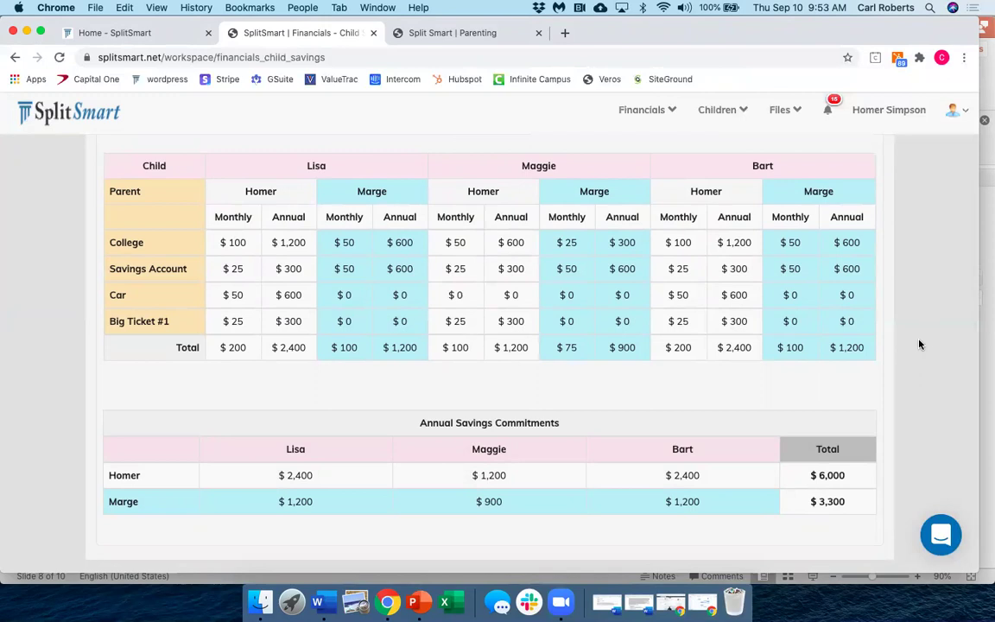
Switch to the PowerPoint presentation and select slide 9, "SplitSmart – Power of Organization".
{"action": "key", "text": "super+Tab"}
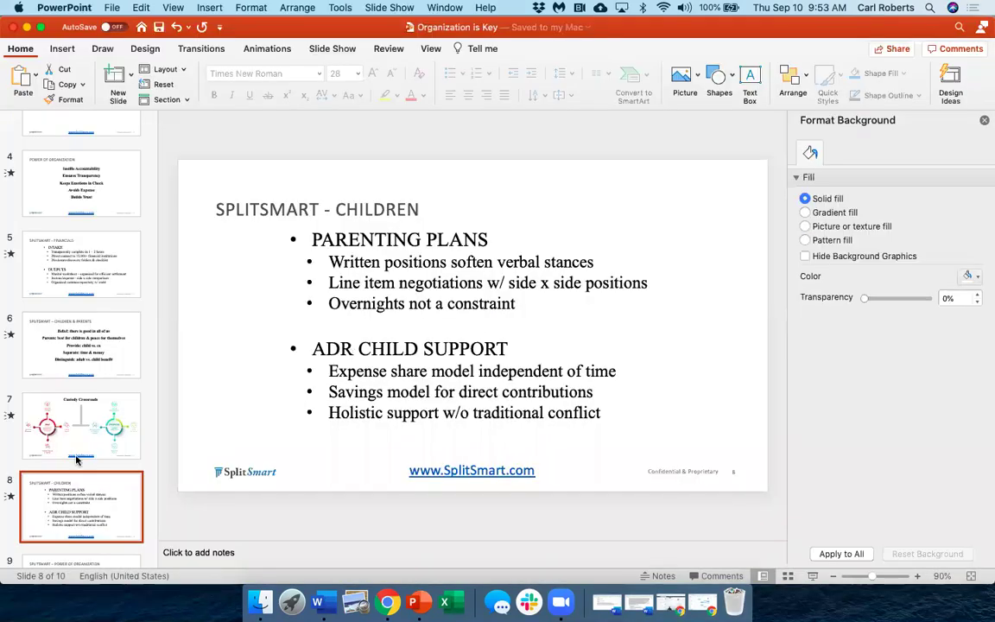
{"action": "scroll", "coordinate": [51, 472], "scroll_direction": "down", "scroll_amount": 3}
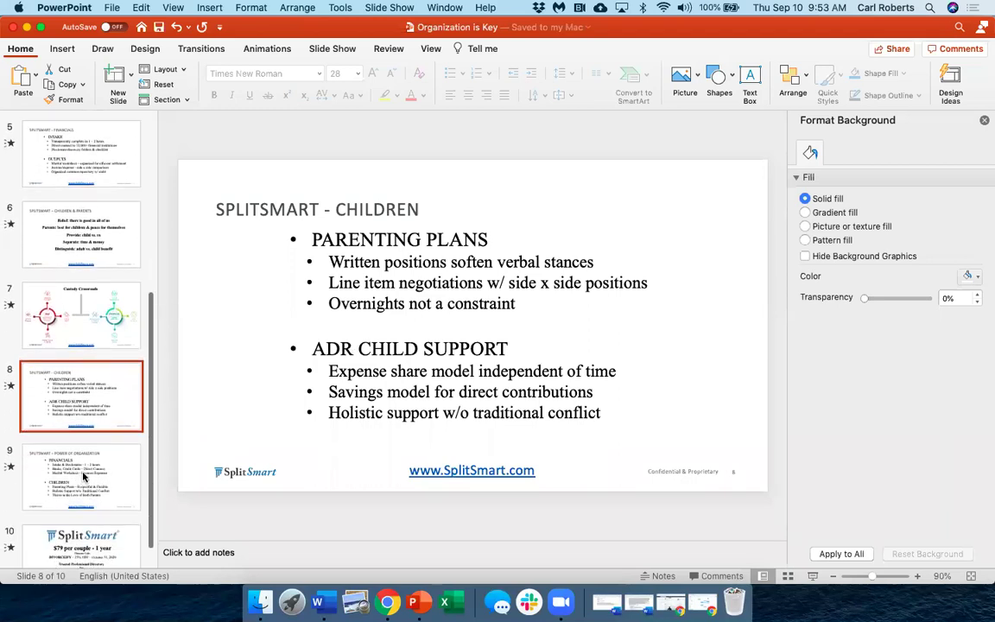
{"action": "left_click", "coordinate": [80, 476]}
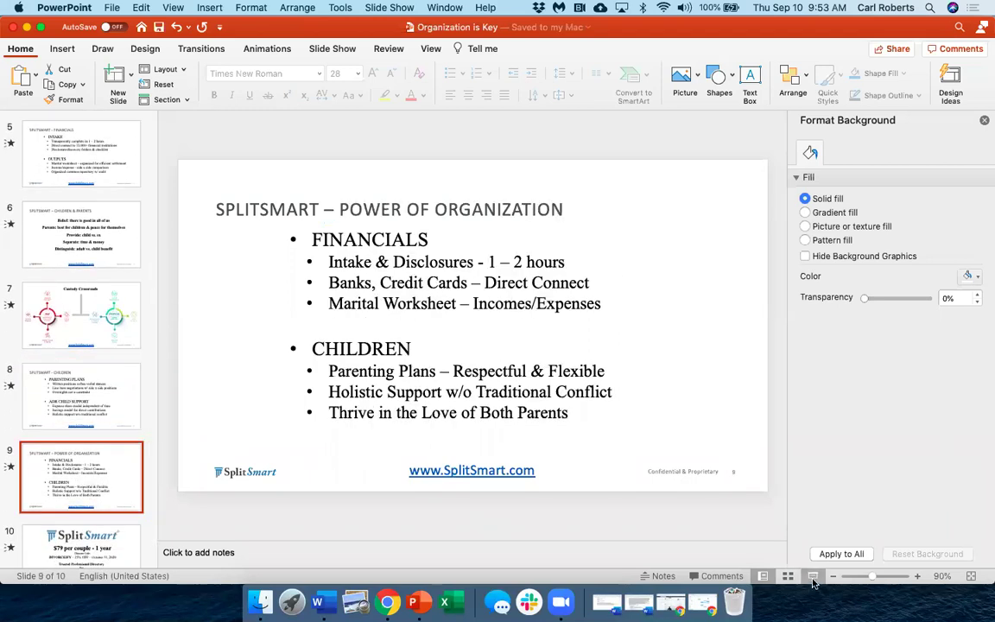